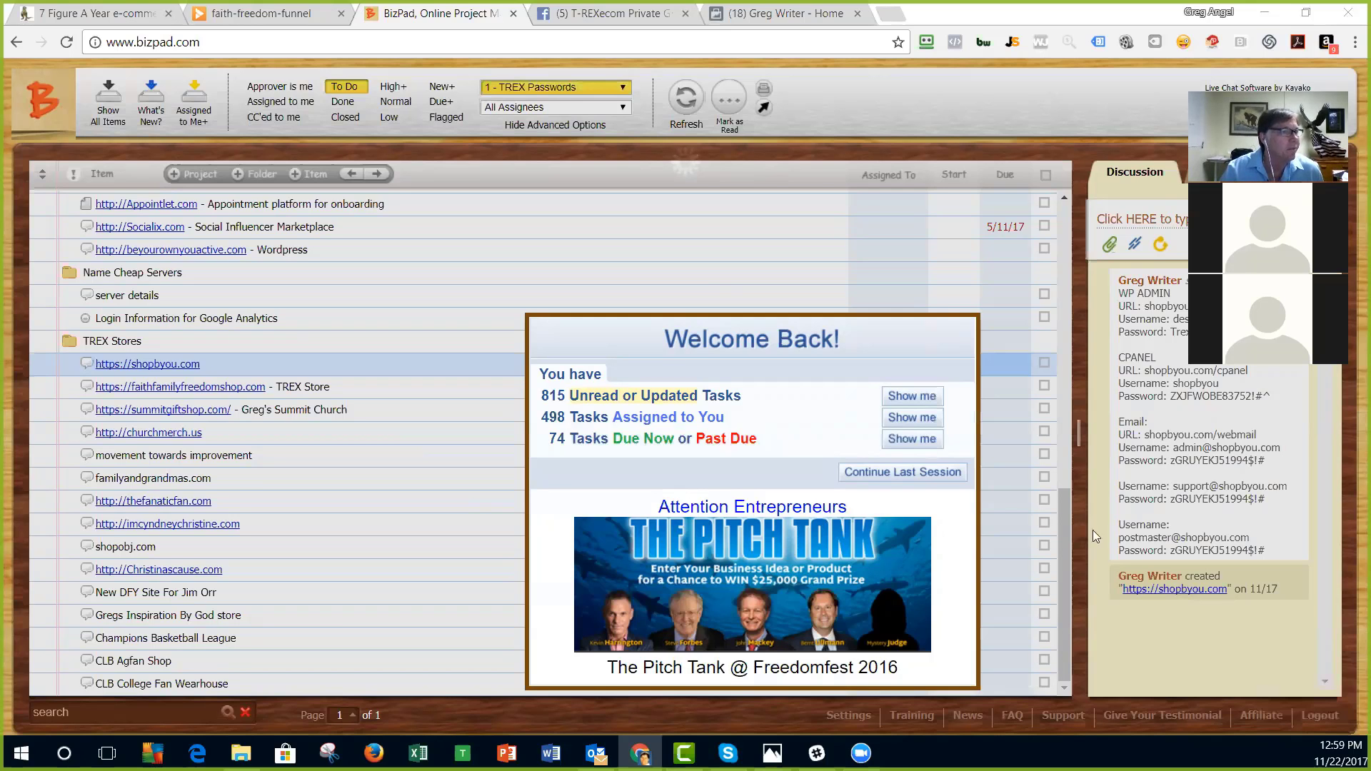
# Step: Continue the last session and open the "HotJar - TREX MEGA Store" item in the 1 - TREX Passwords project
pyautogui.click(926, 483)
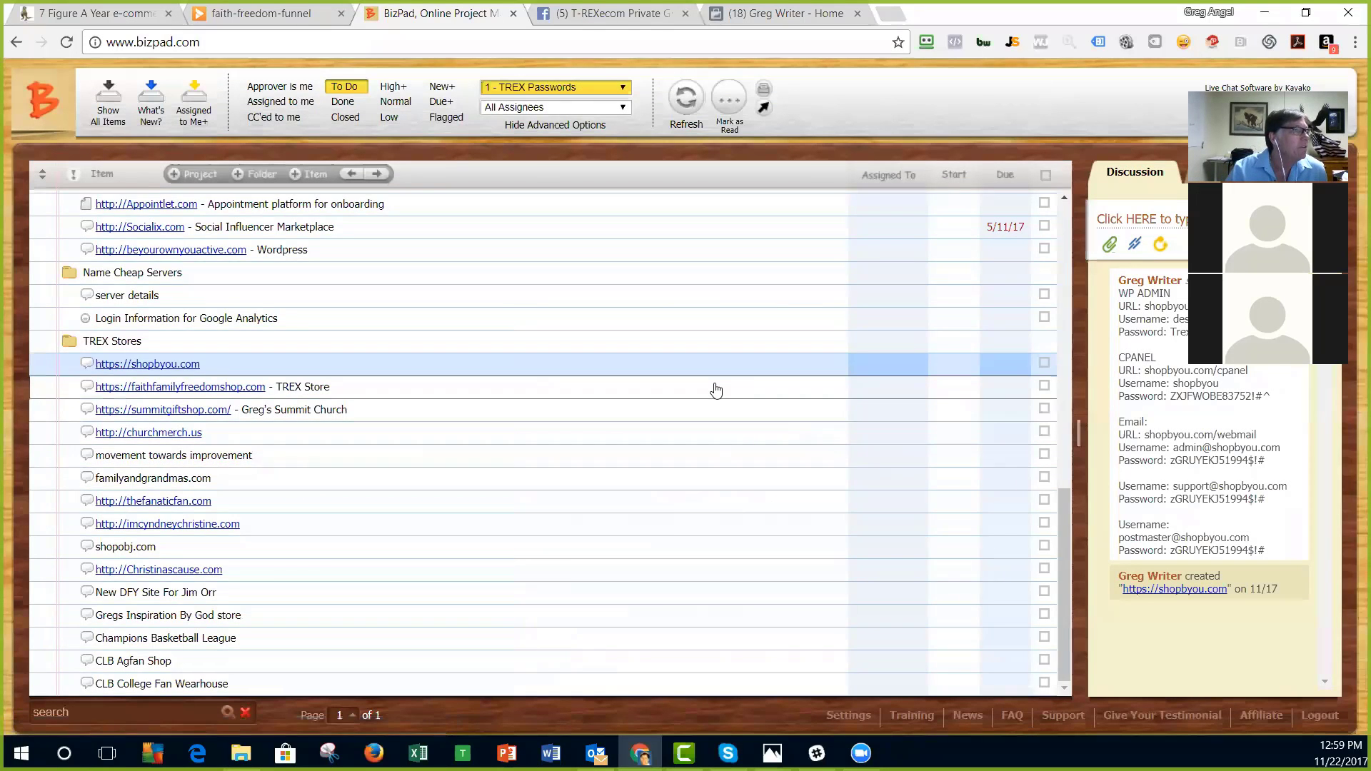
pyautogui.scroll(9, 678, 350)
pyautogui.scroll(2, 647, 312)
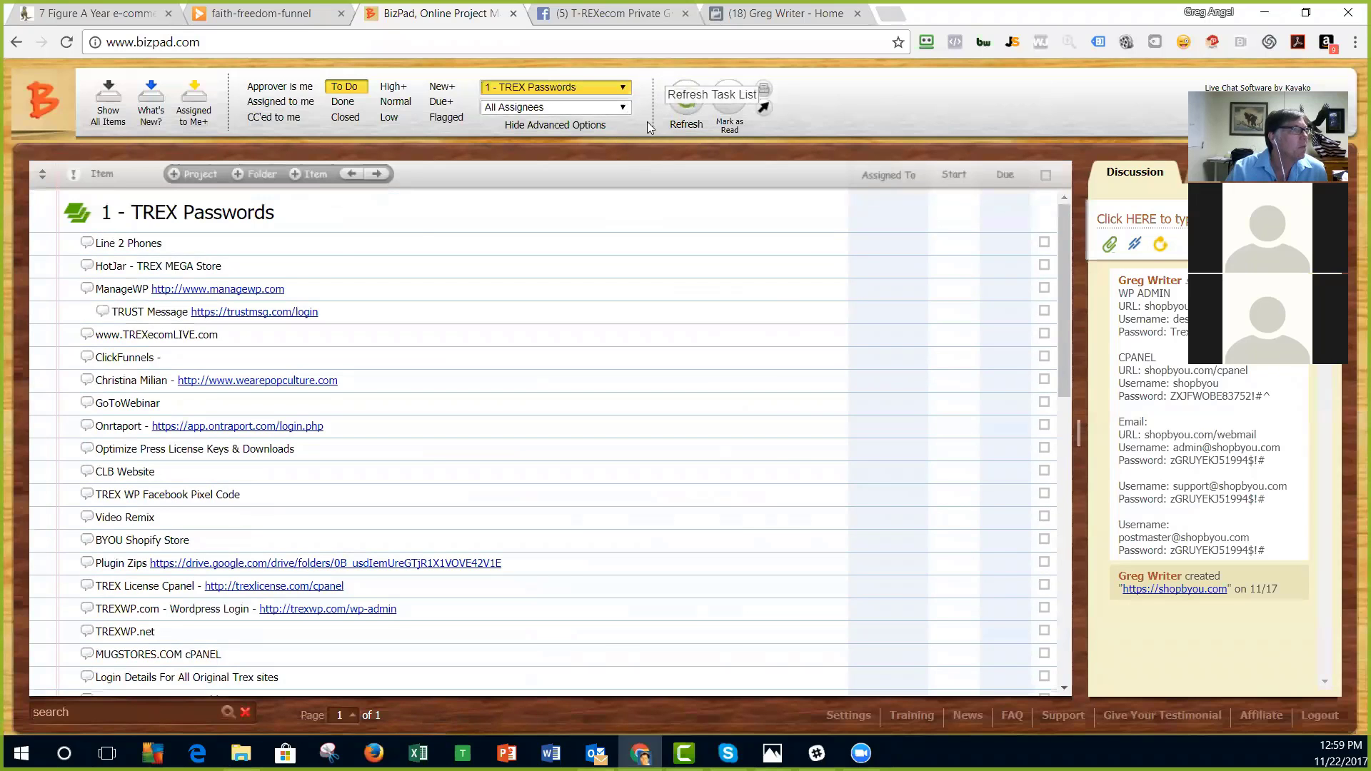
pyautogui.click(320, 267)
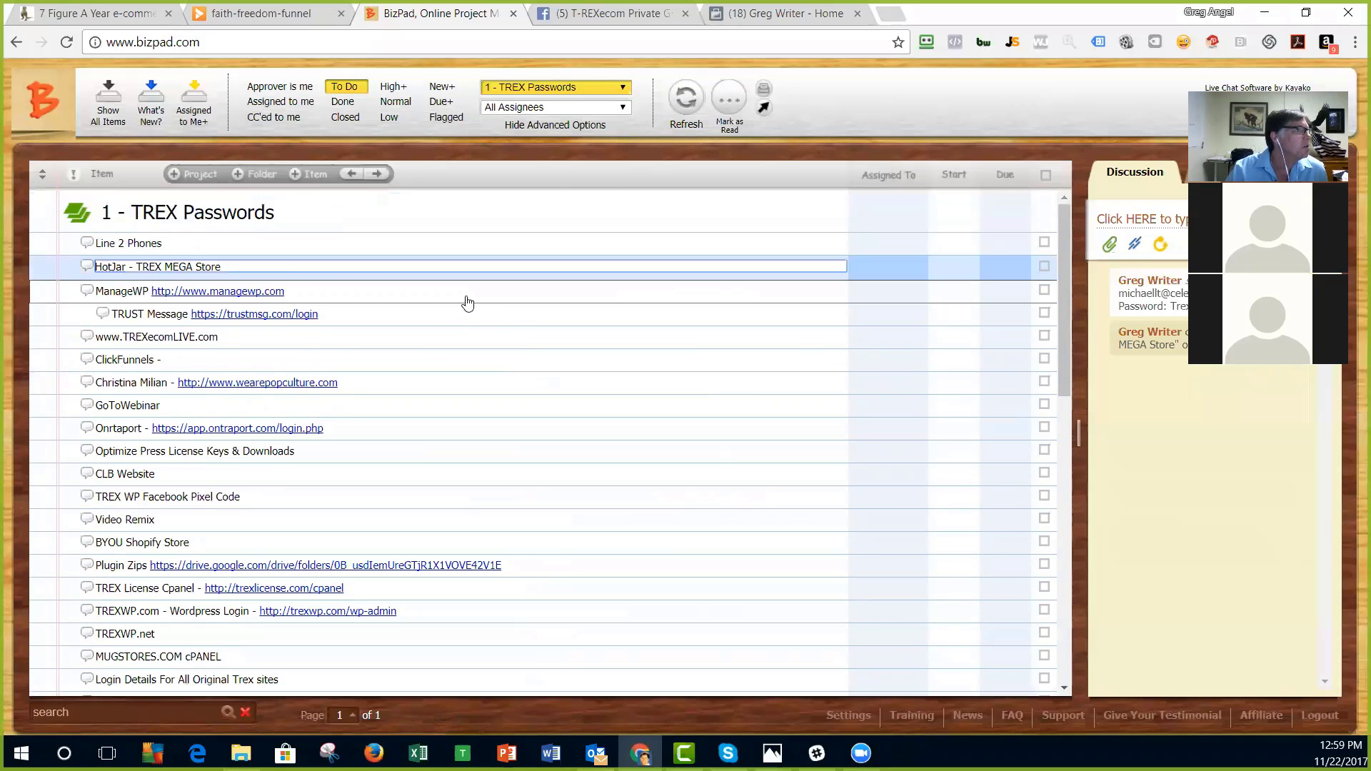
# Step: Set the project filter to All Matching Projects
pyautogui.click(617, 89)
pyautogui.click(571, 138)
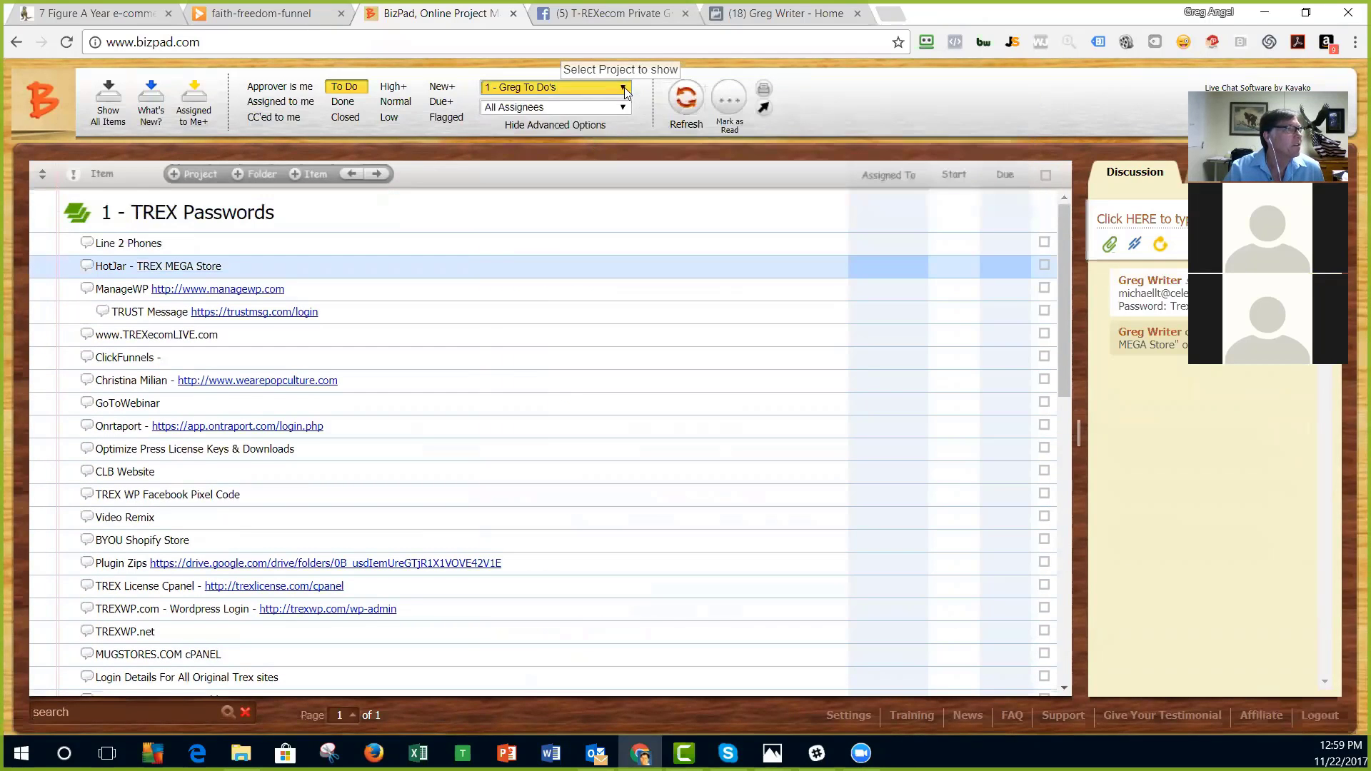
pyautogui.click(624, 89)
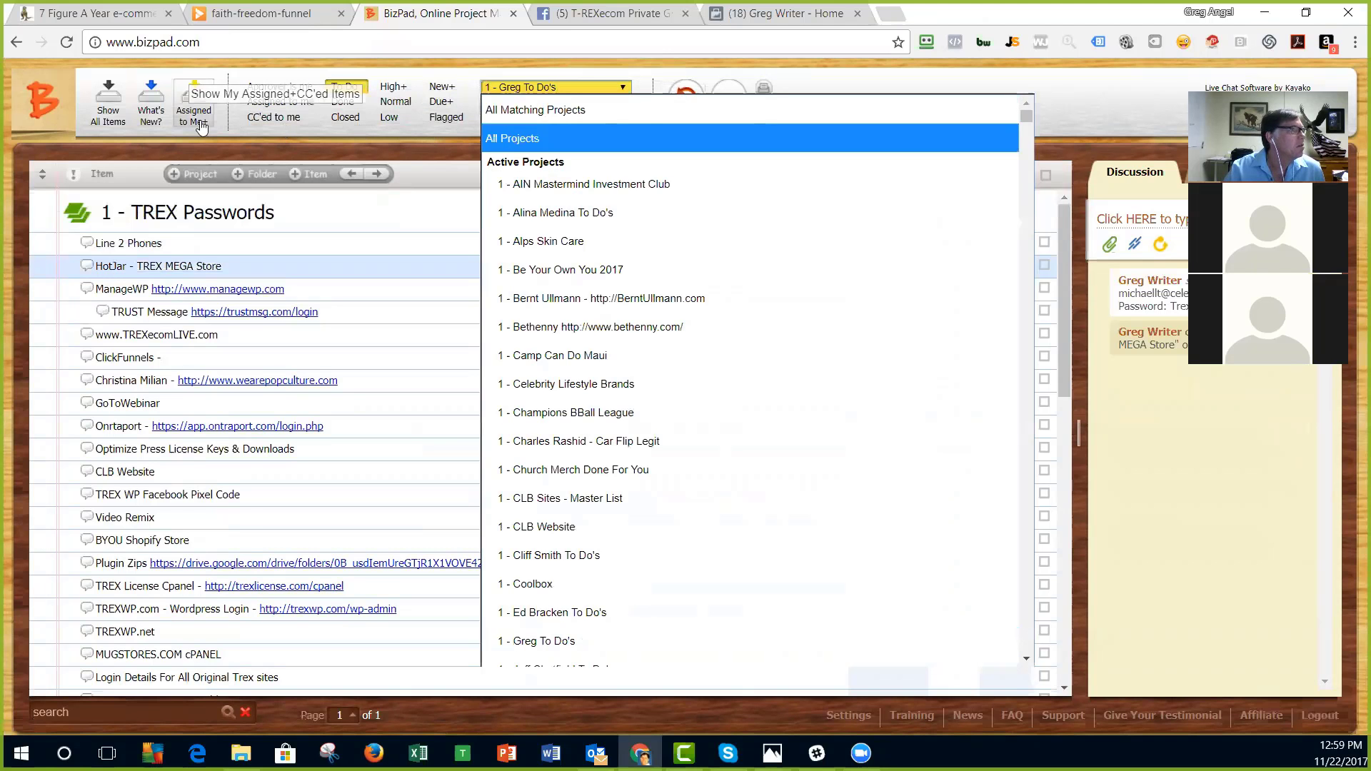
pyautogui.click(535, 109)
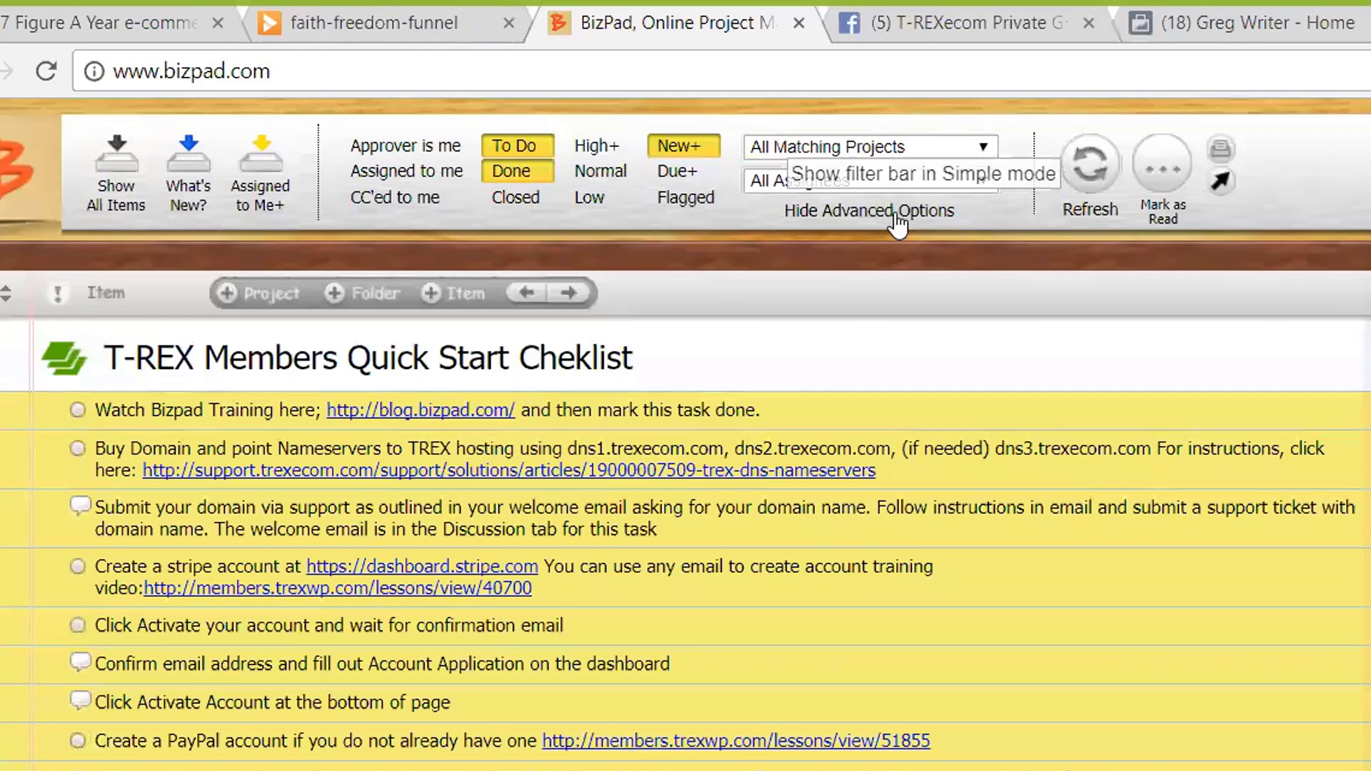
# Step: Switch the filter bar to simple mode and back to advanced, and refresh the list with the New+ filter enabled
pyautogui.click(896, 225)
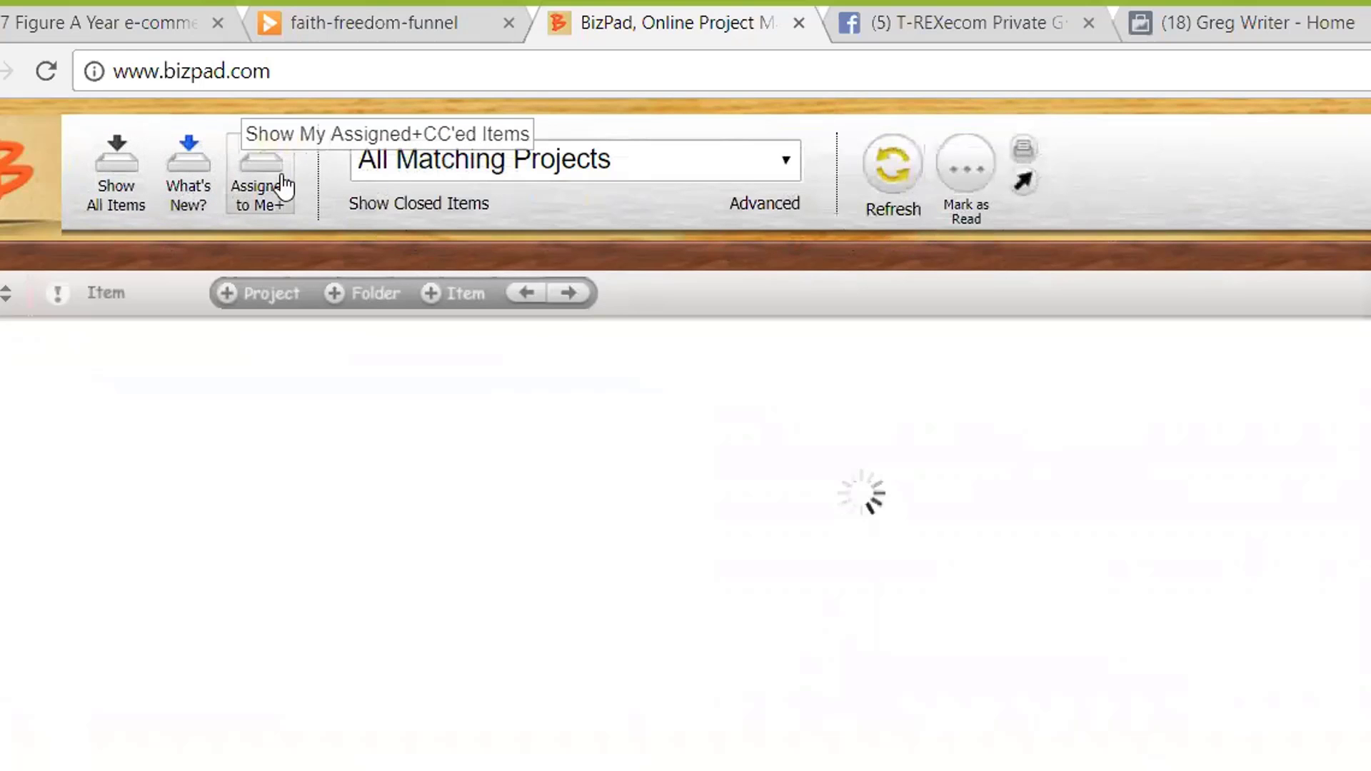
pyautogui.click(761, 207)
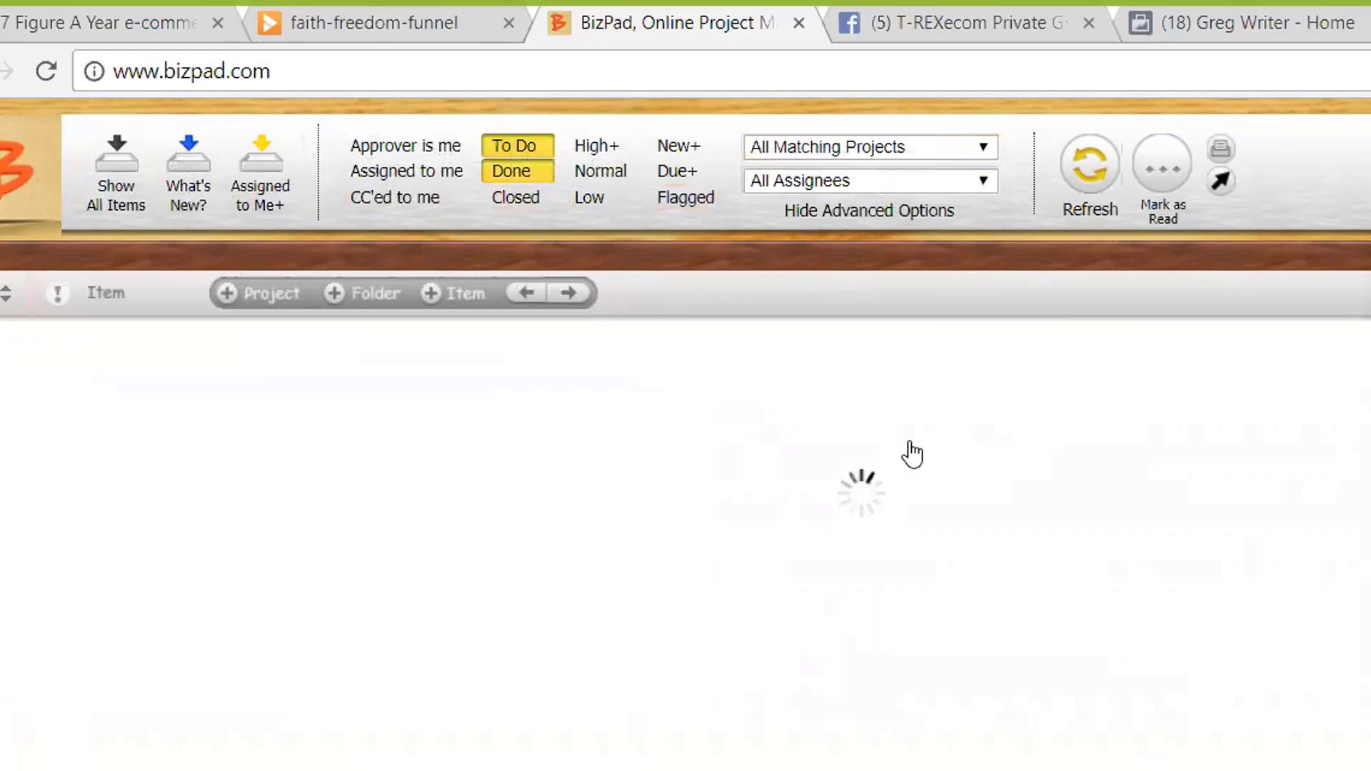
pyautogui.click(675, 146)
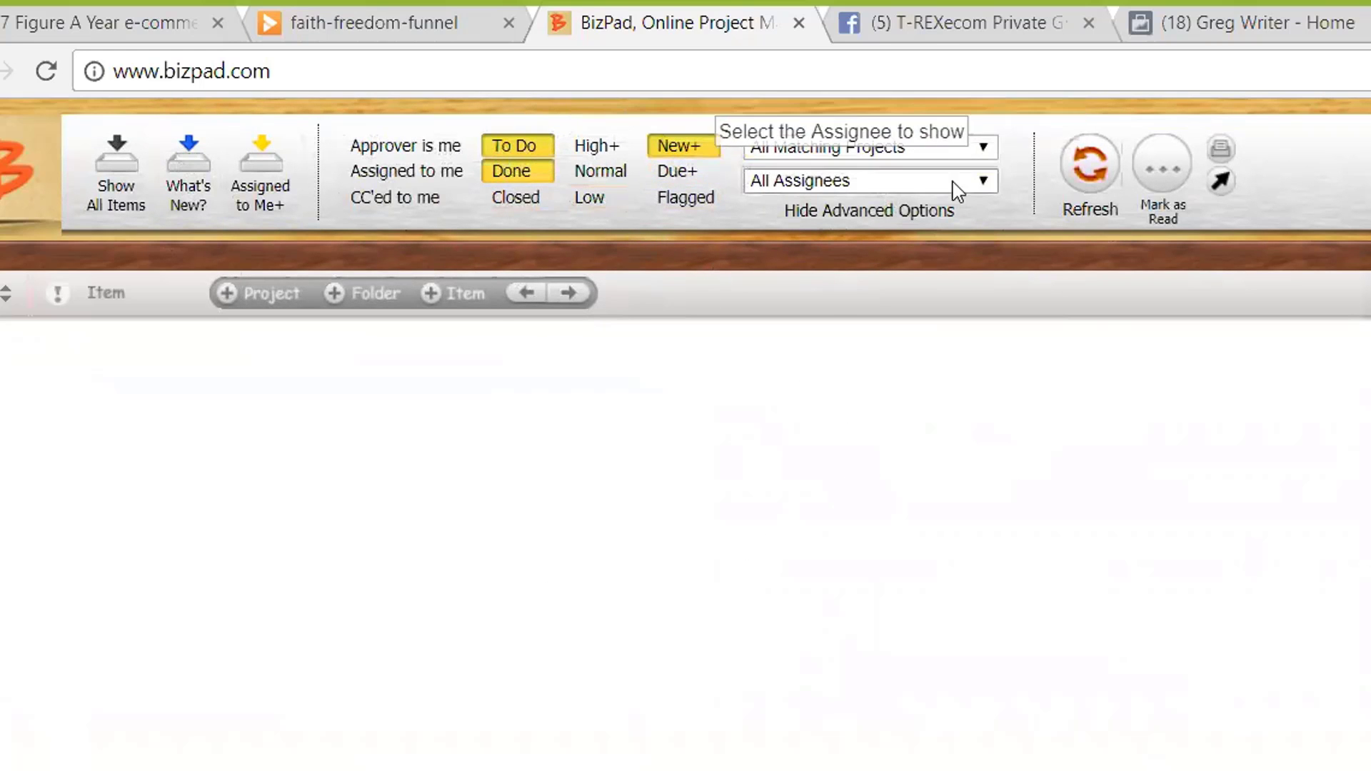
pyautogui.click(1091, 164)
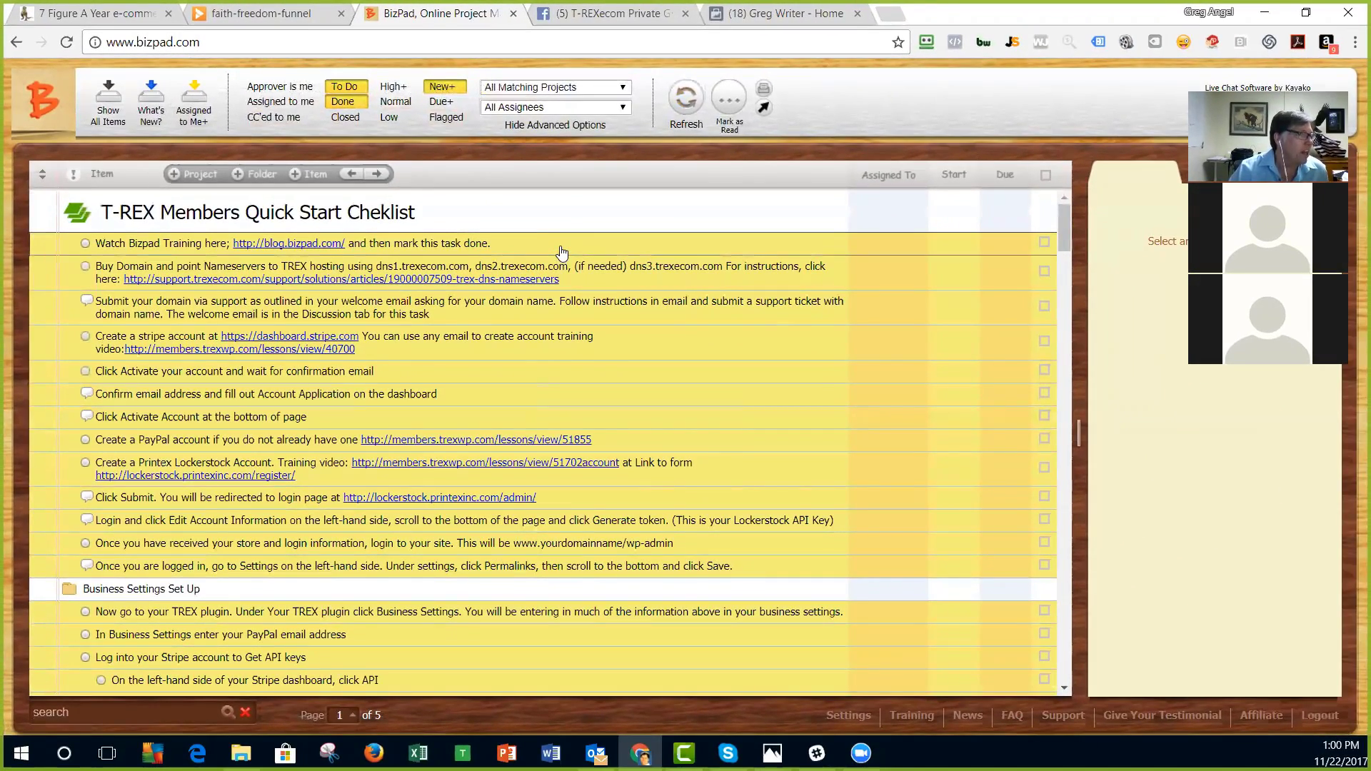
# Step: View the "Watch Bizpad Training" task and the project details of T-REX Members Quick Start Cheklist and T-REX Quick Start Checklist
pyautogui.click(561, 245)
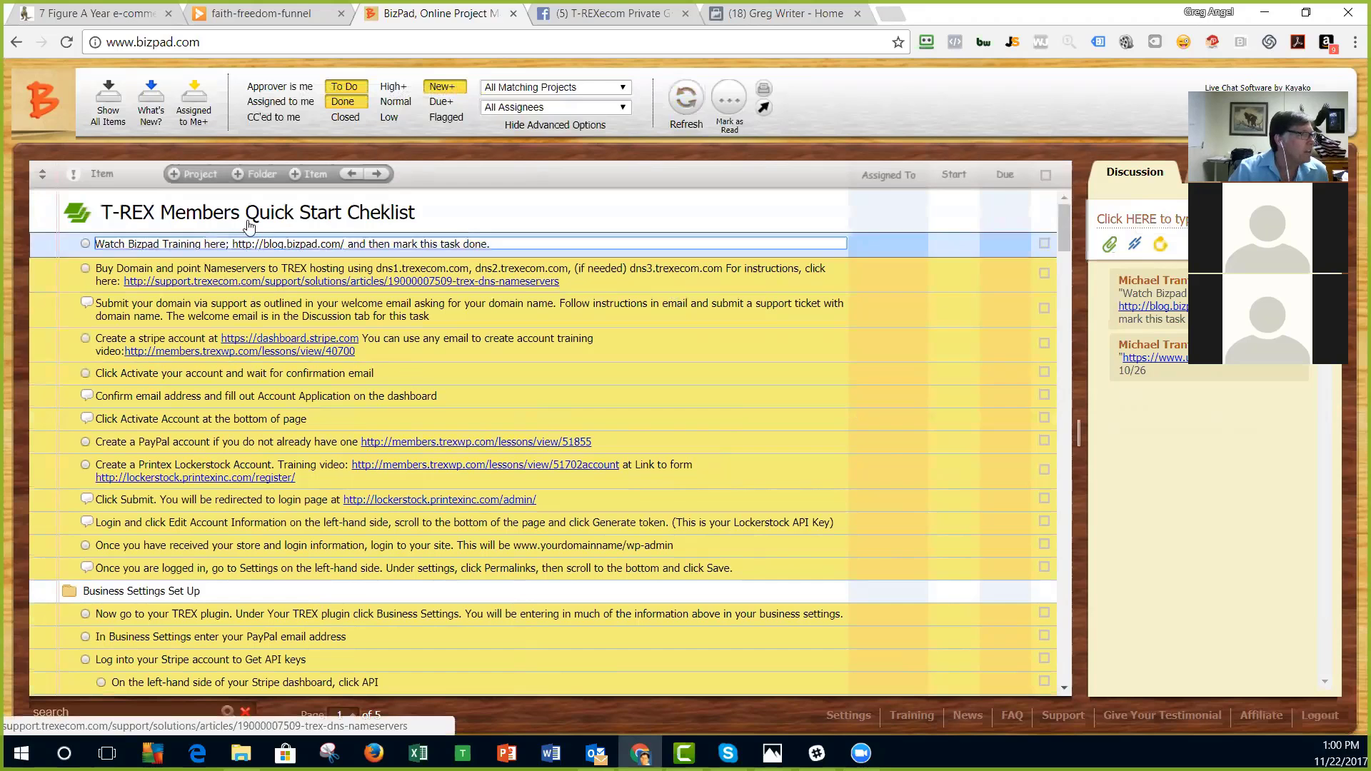
pyautogui.click(47, 217)
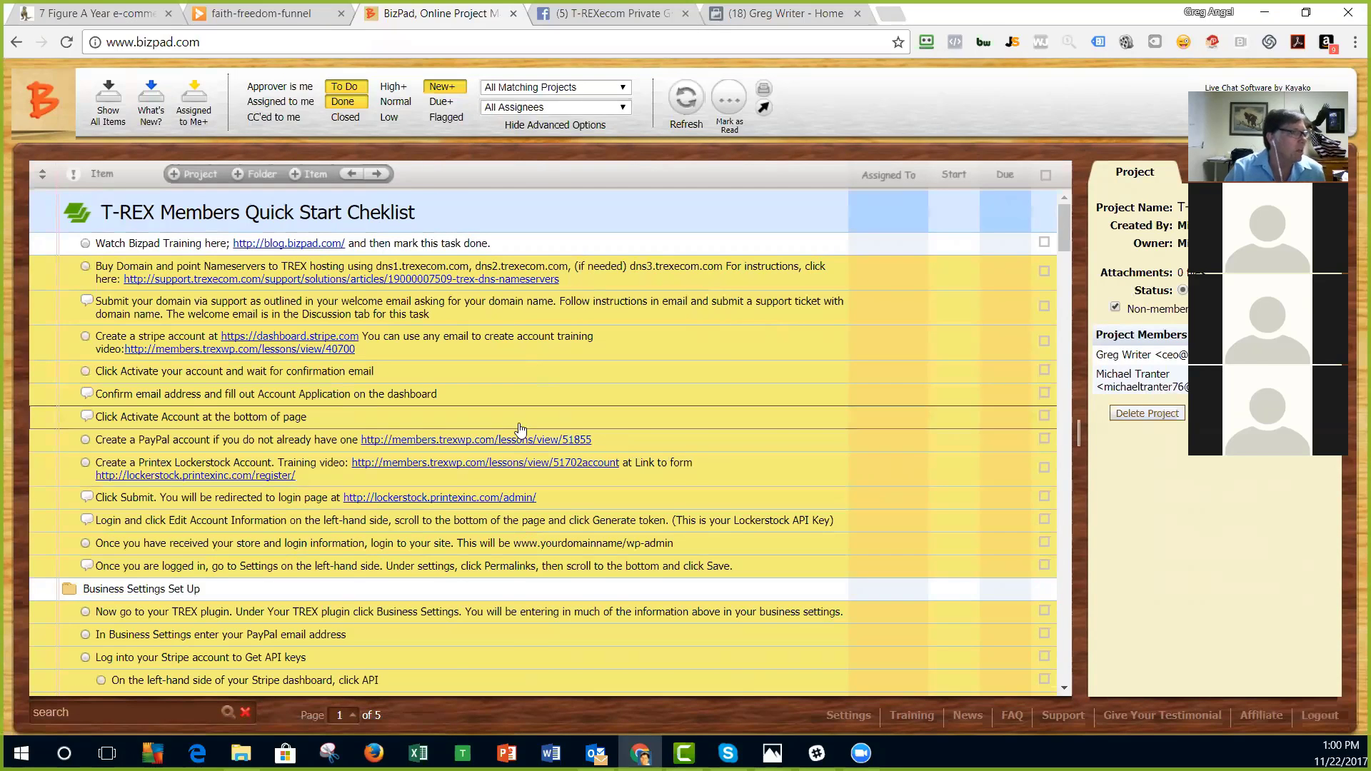
pyautogui.scroll(-10, 520, 427)
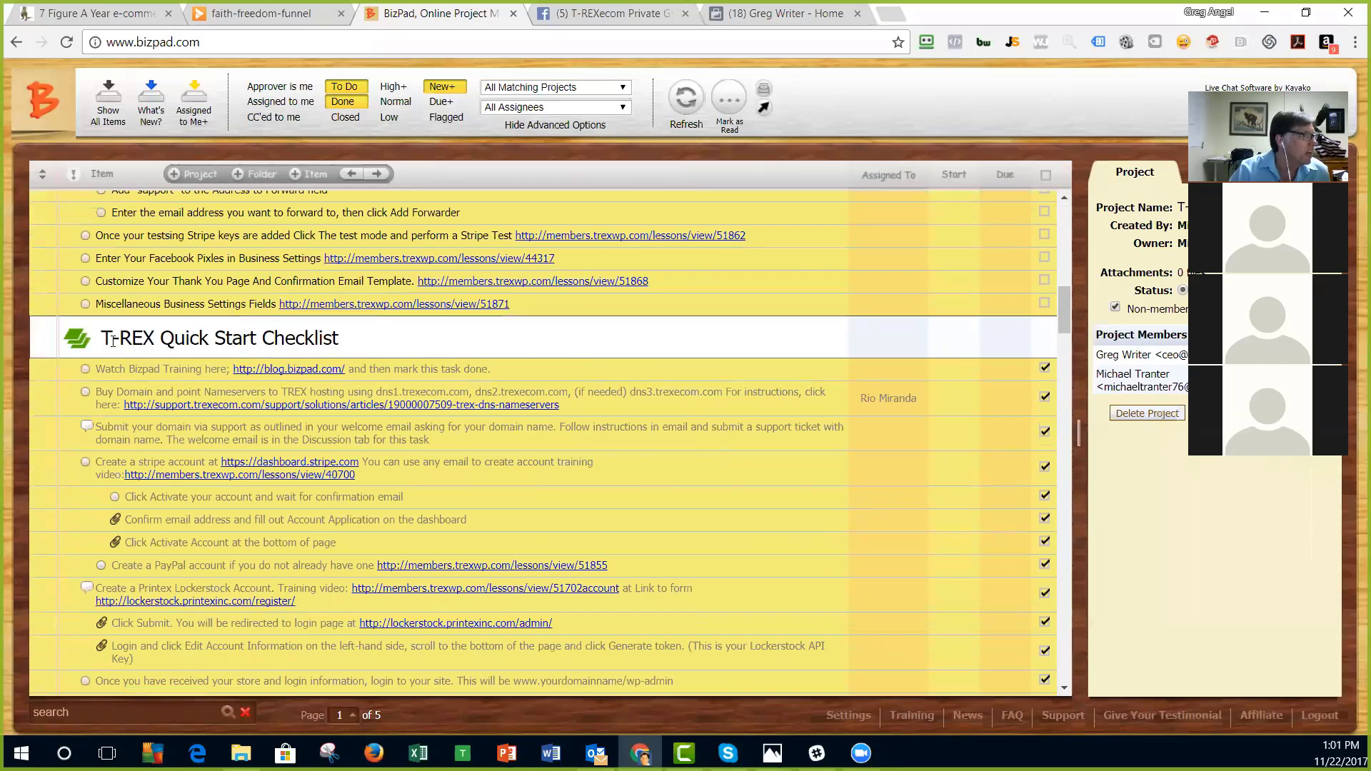
pyautogui.click(215, 338)
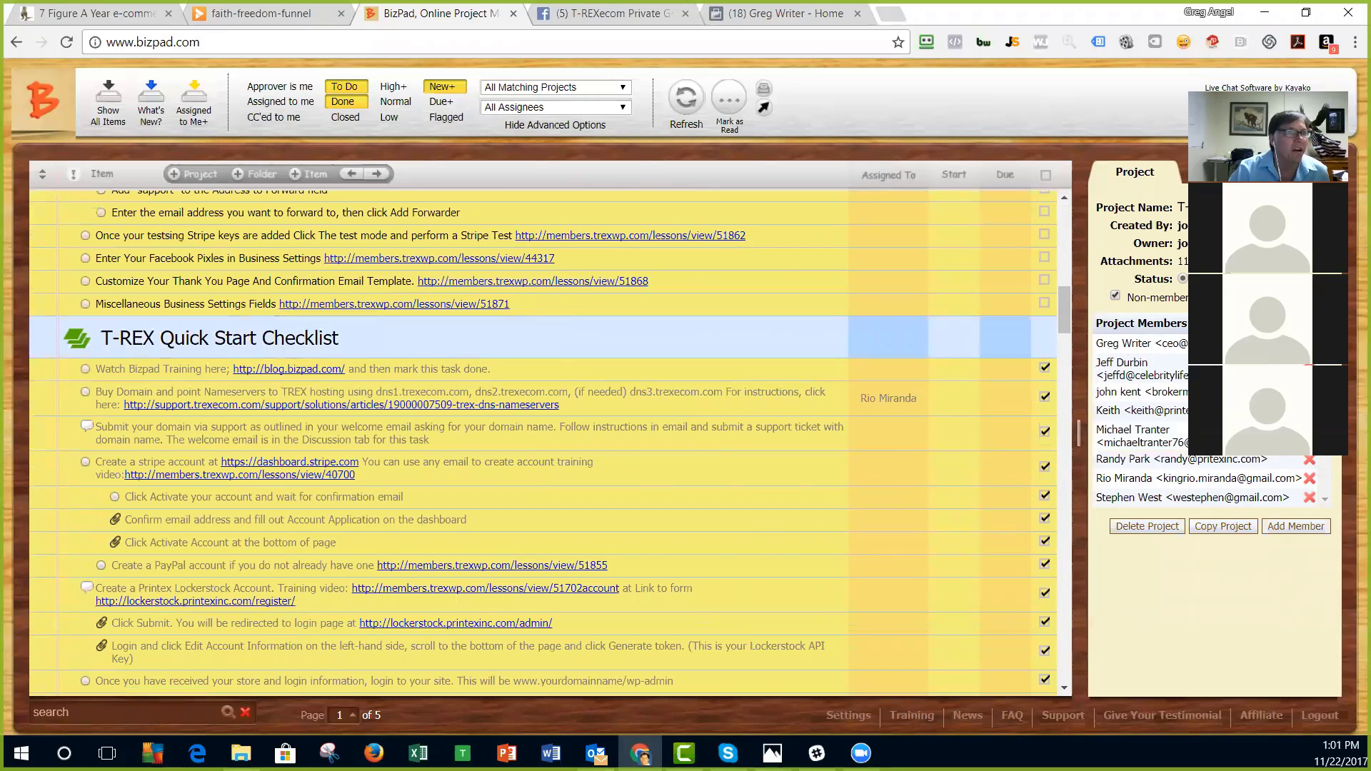
pyautogui.moveTo(1179, 206); pyautogui.dragTo(1179, 223)
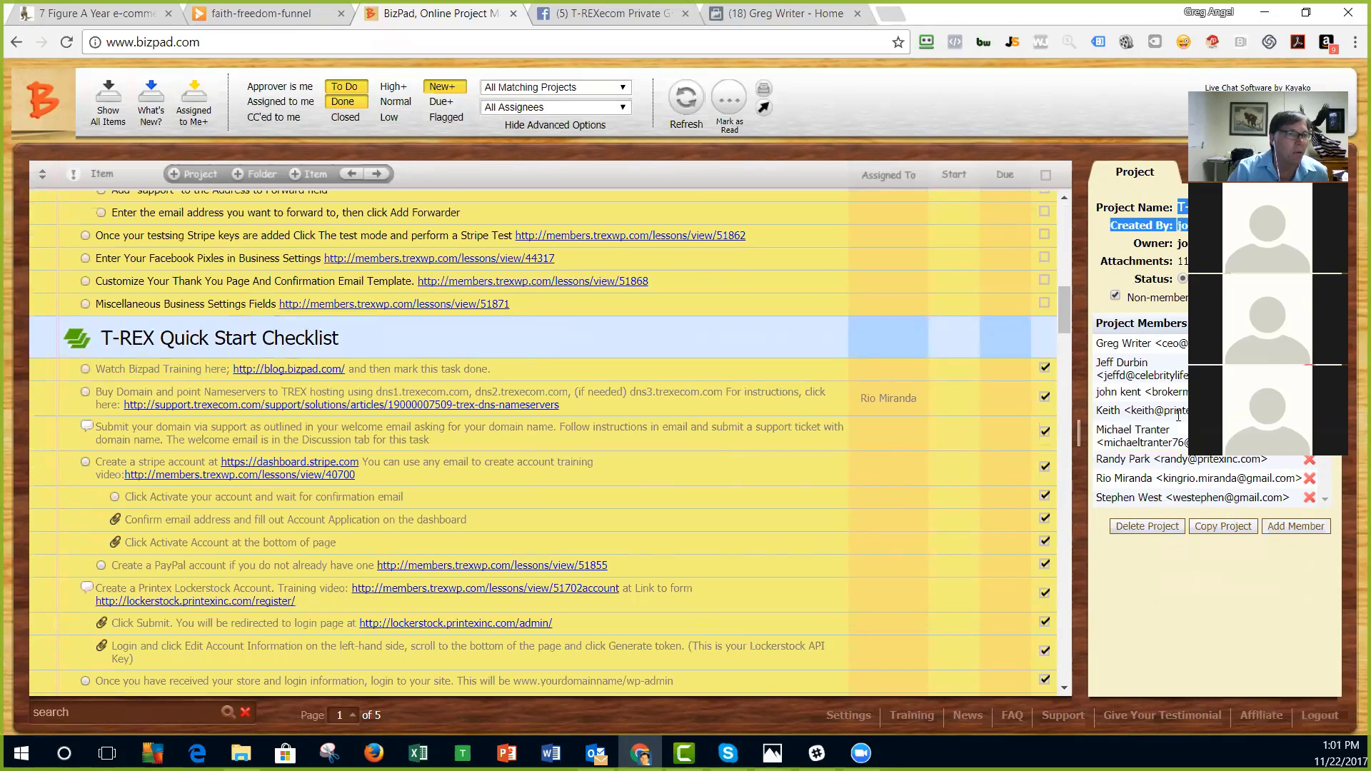
# Step: Remove the last three listed members from the T-REX Quick Start Checklist project
pyautogui.click(1308, 497)
pyautogui.click(644, 437)
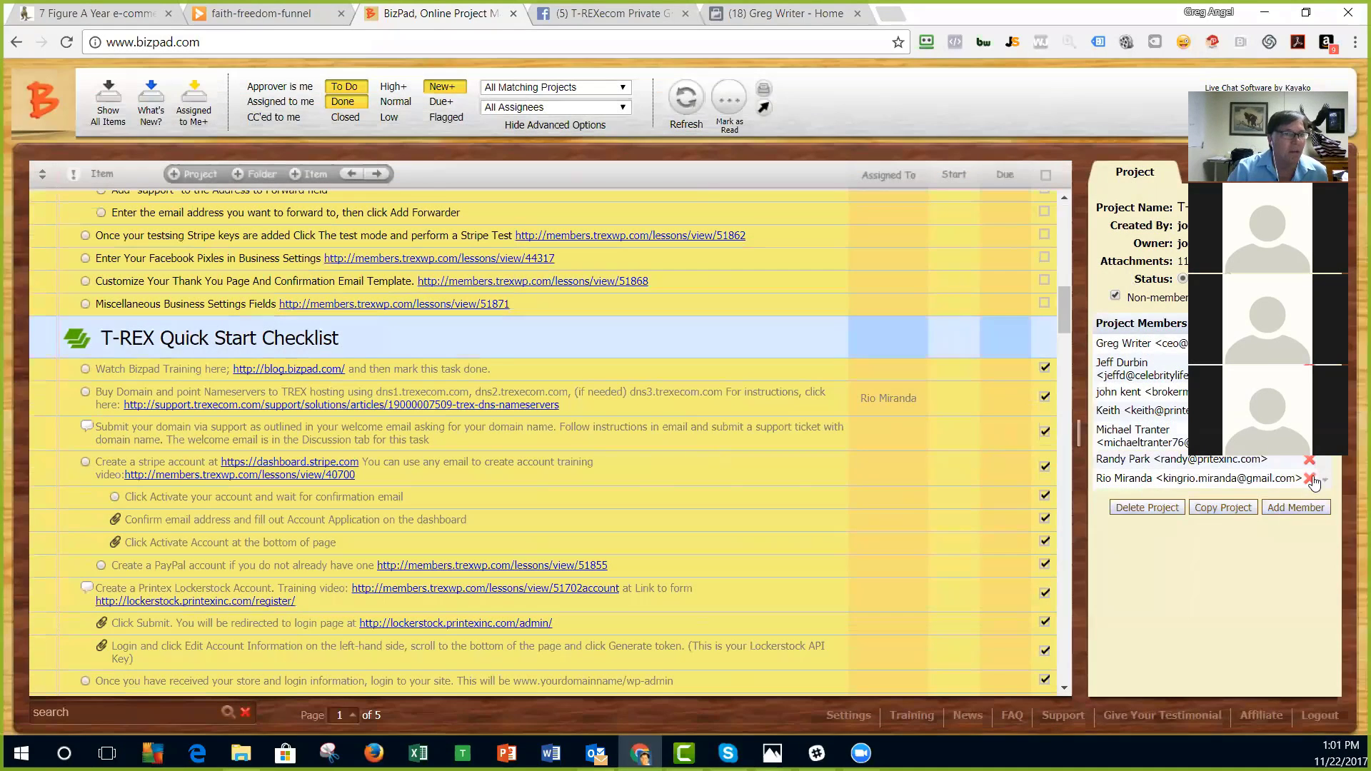
pyautogui.click(1309, 479)
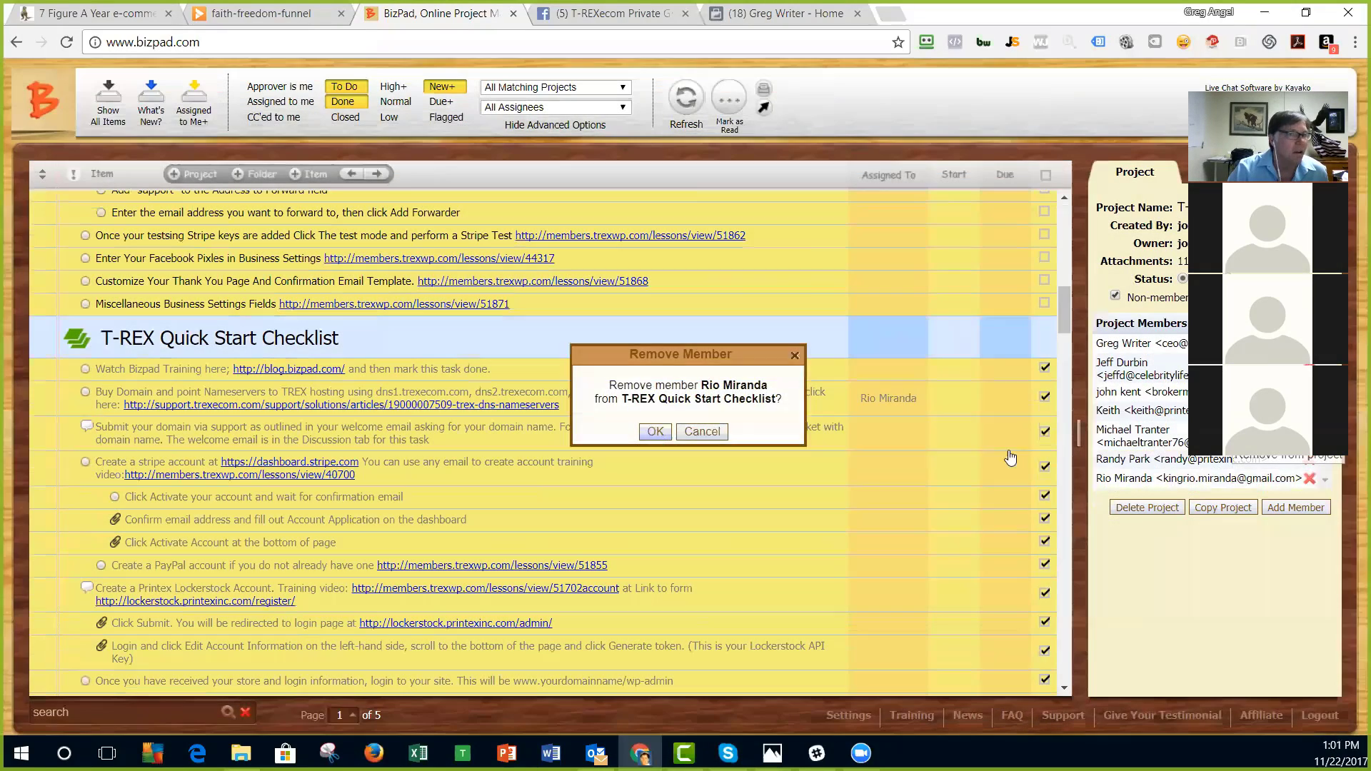
pyautogui.click(653, 432)
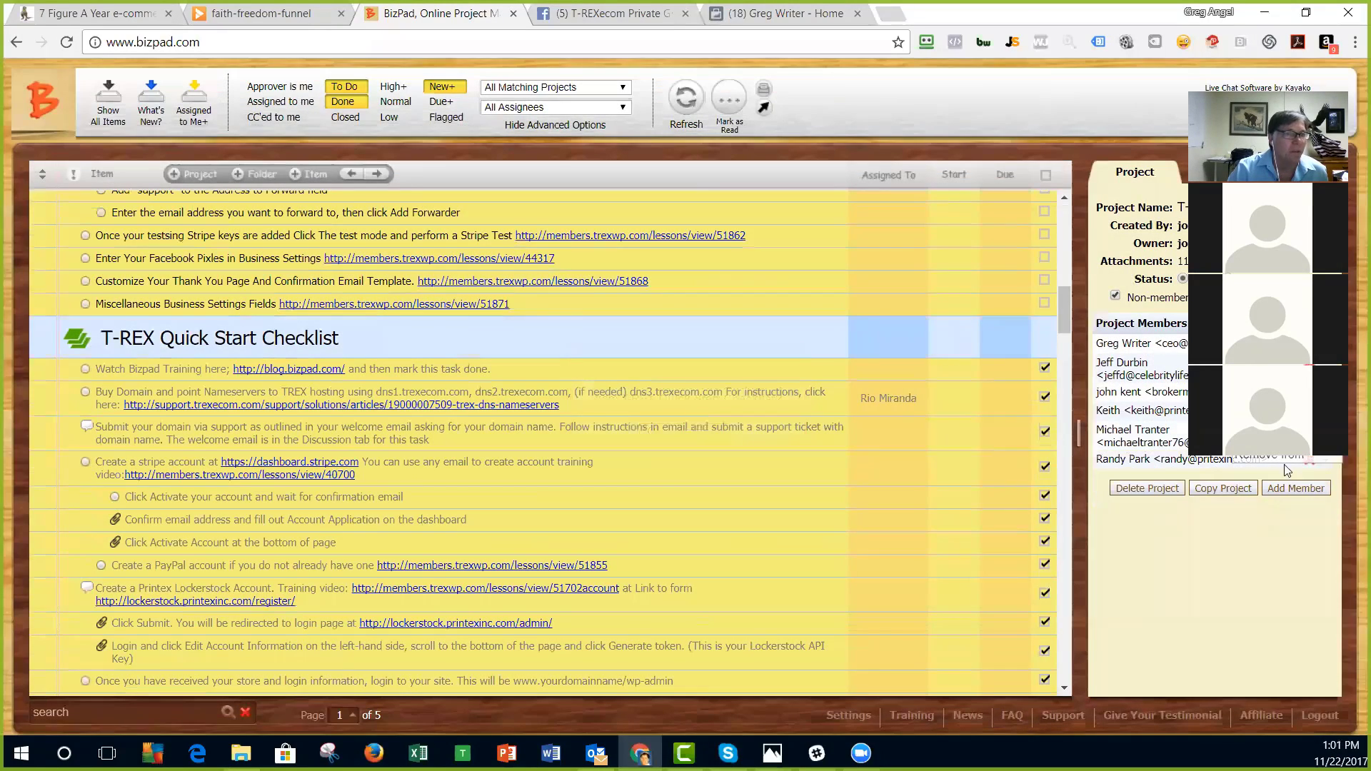
pyautogui.click(1309, 459)
pyautogui.click(654, 432)
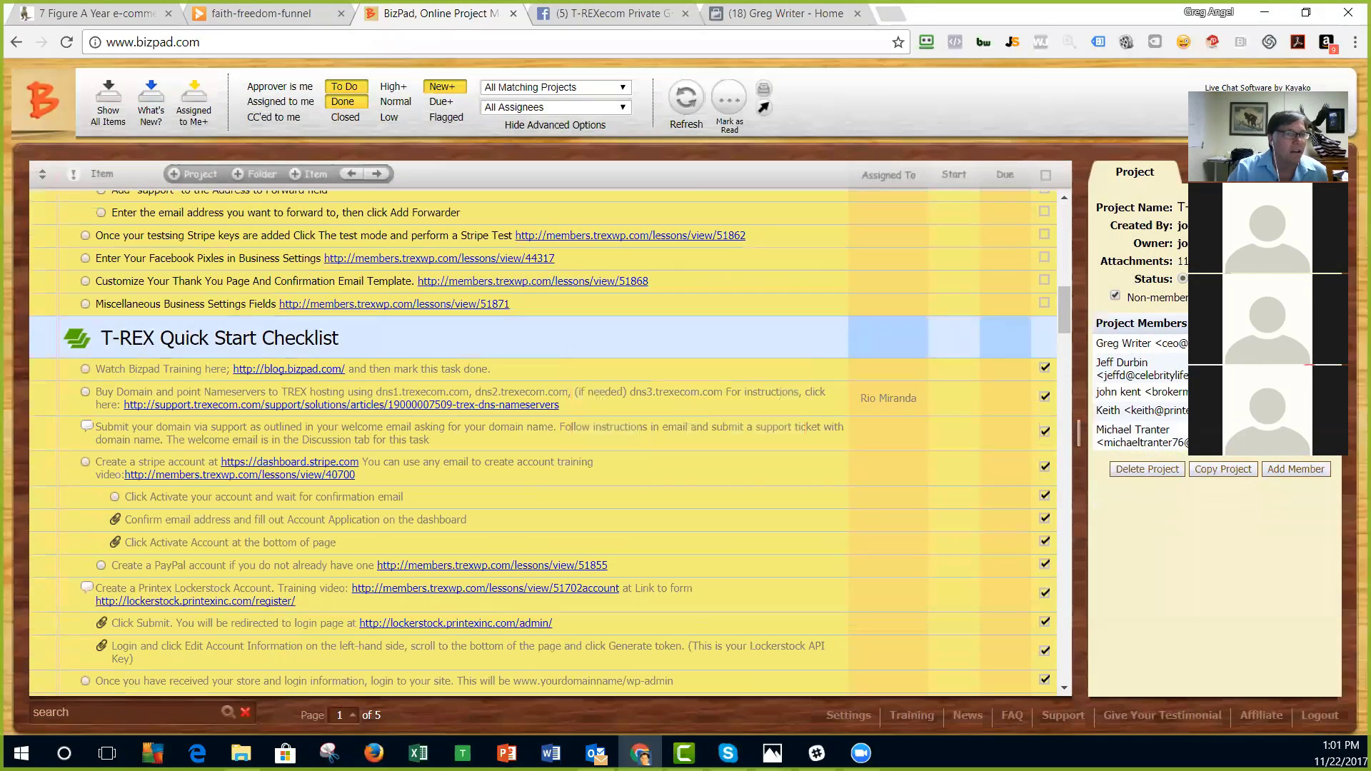
# Step: Remove the remaining members from the T-REX Quick Start Checklist project, except the project owner and your own account
pyautogui.click(1309, 436)
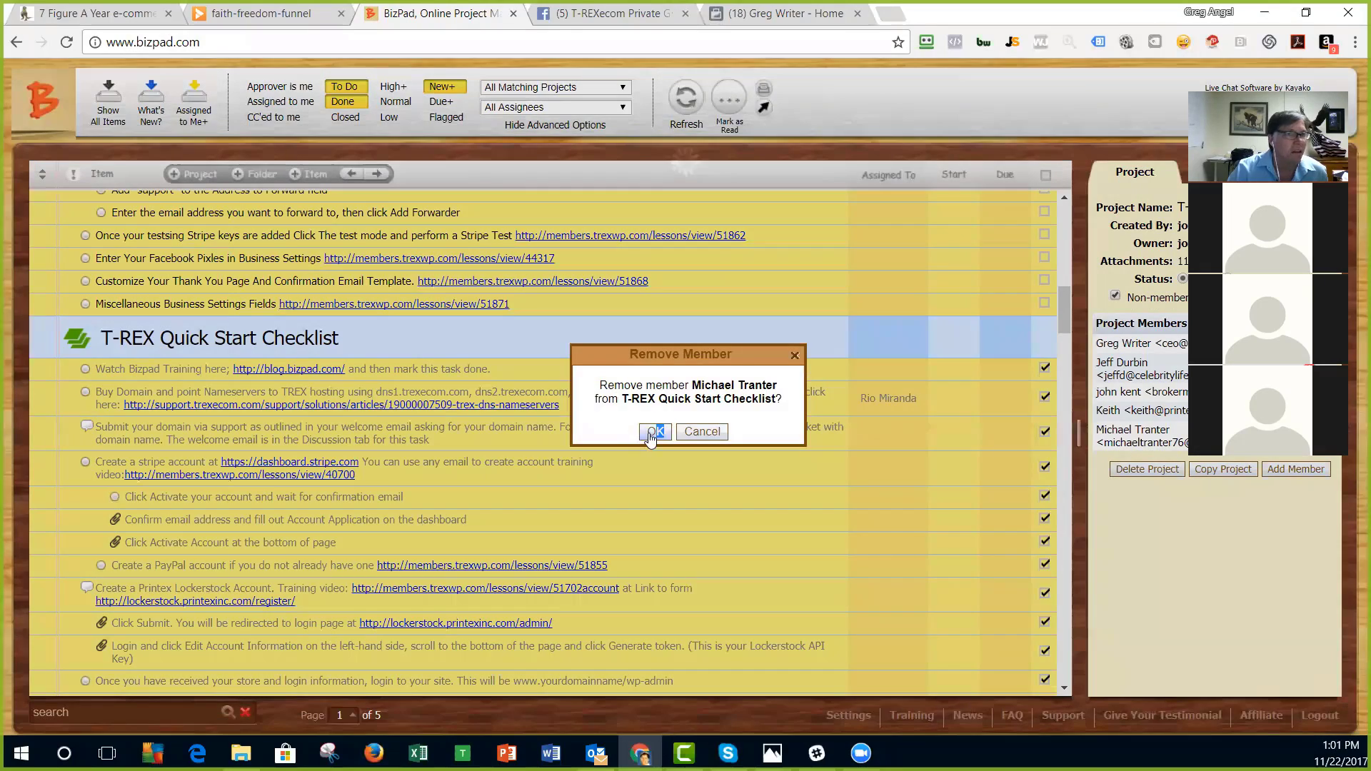
pyautogui.click(655, 432)
pyautogui.click(1309, 410)
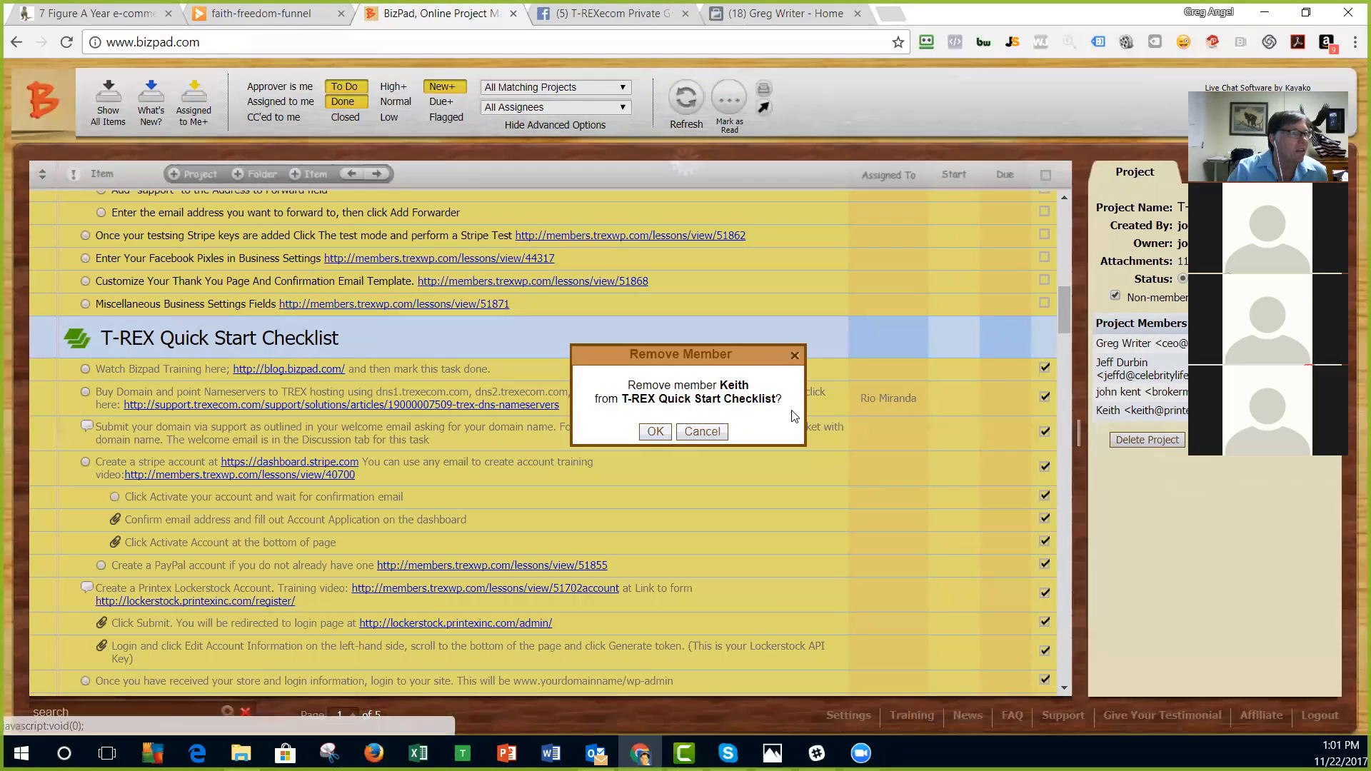
pyautogui.click(655, 431)
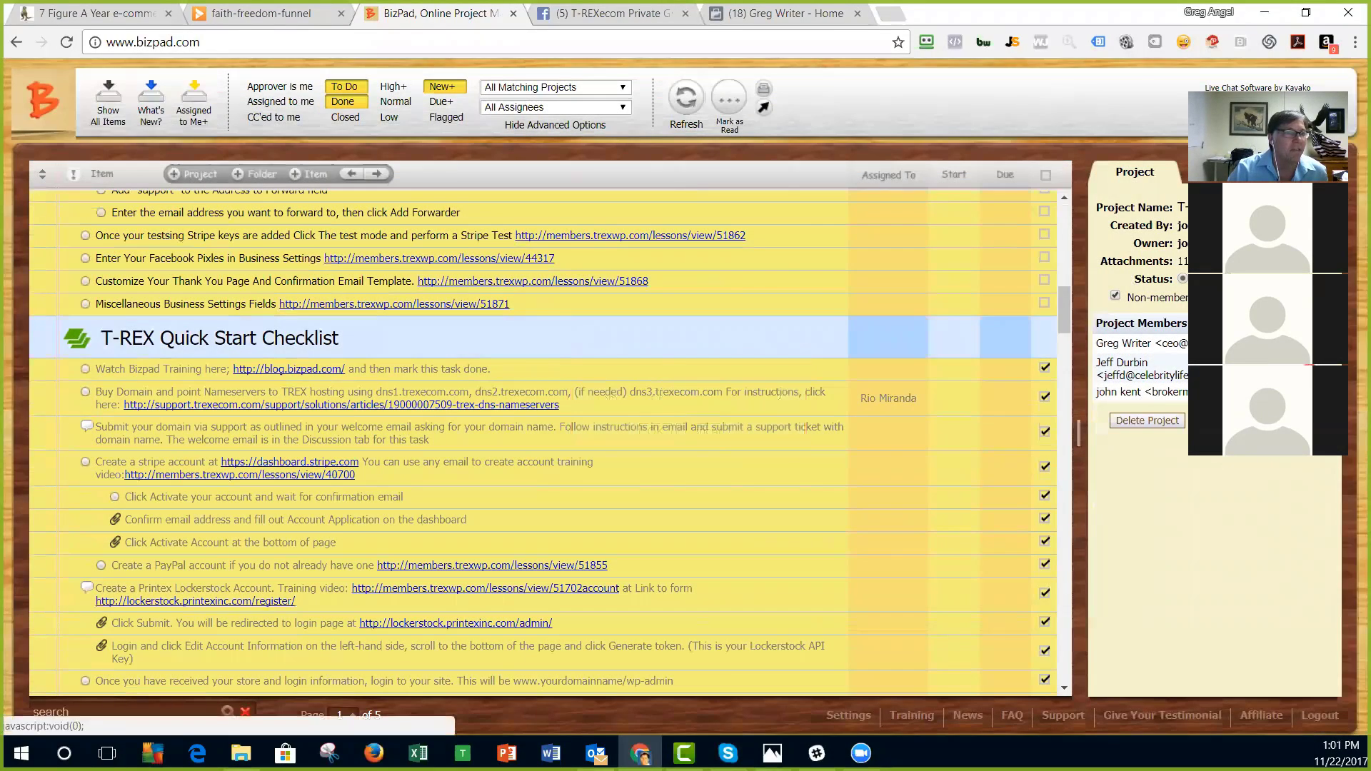
pyautogui.click(1309, 366)
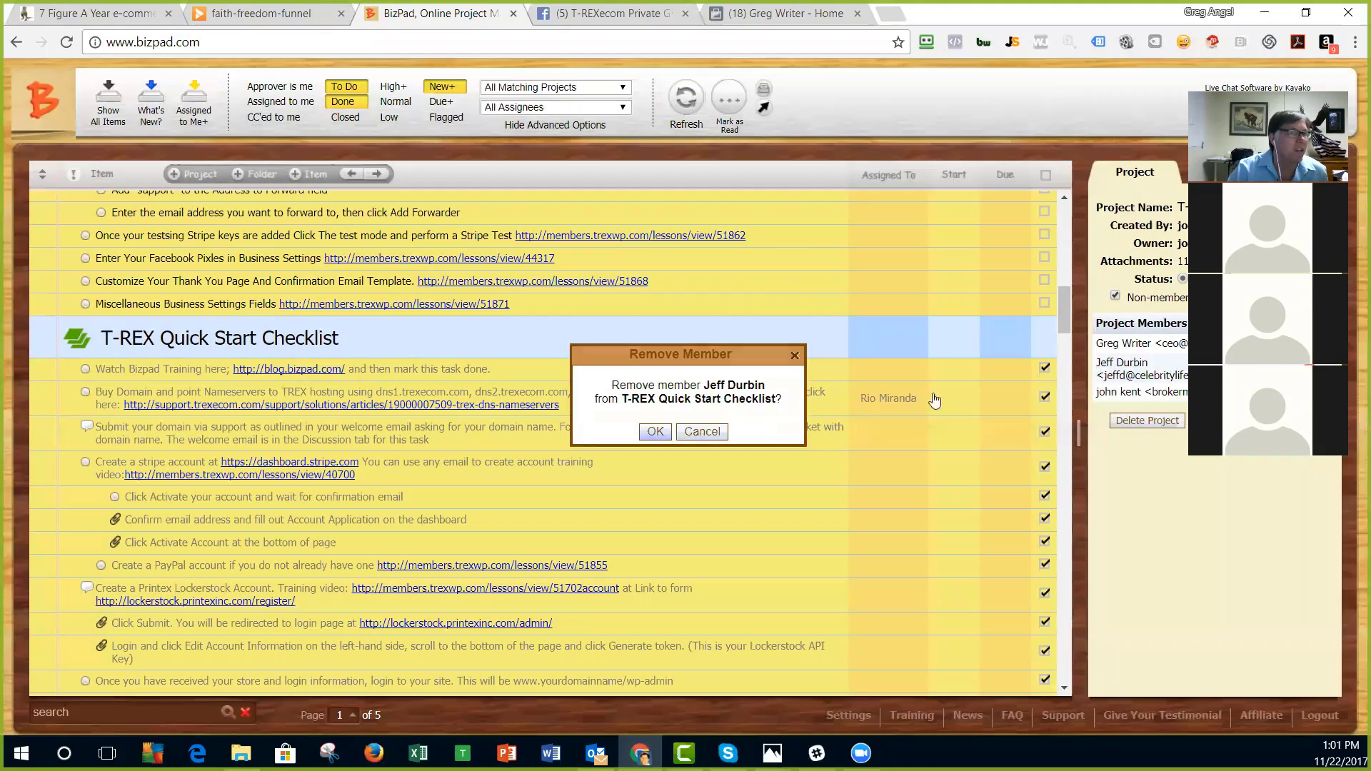
pyautogui.click(655, 431)
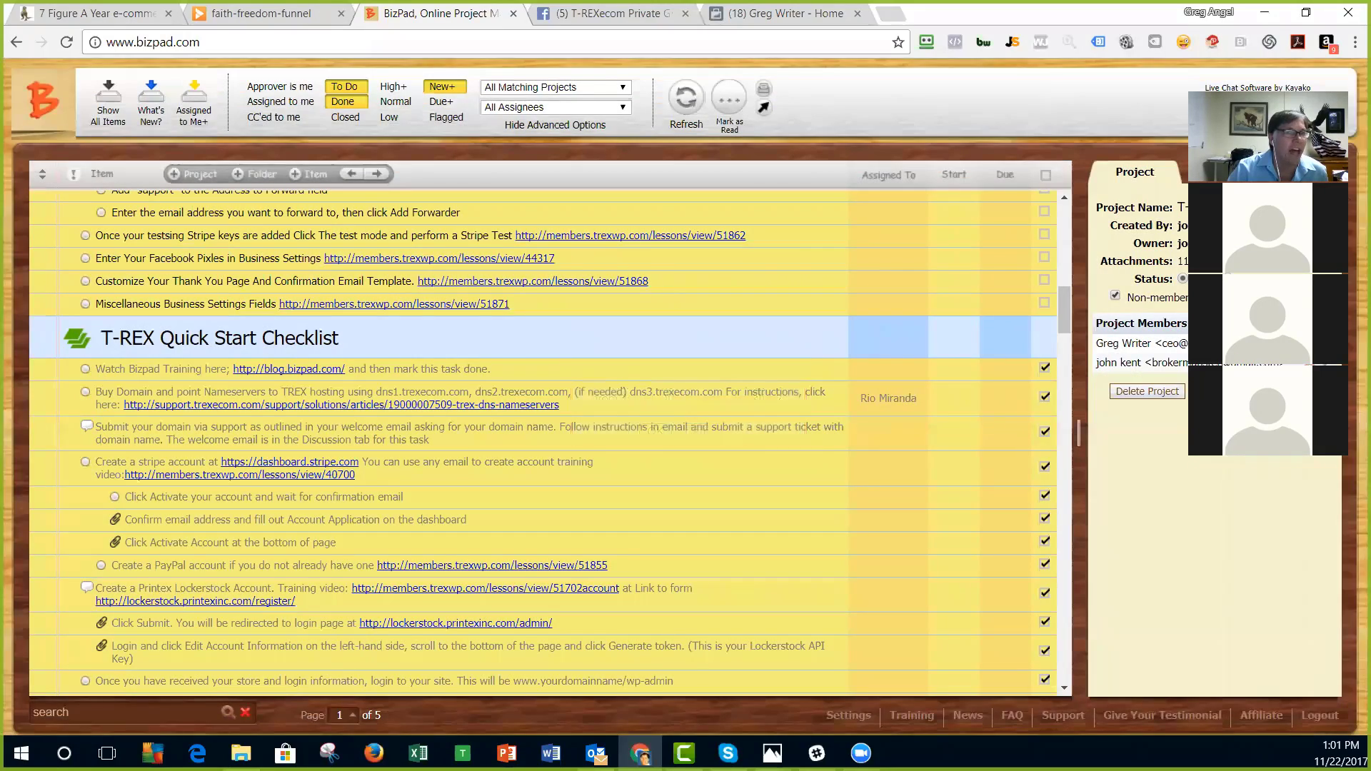
# Step: Remove your own account from the members of the T-REX Quick Start Checklist project
pyautogui.click(1308, 342)
pyautogui.click(655, 431)
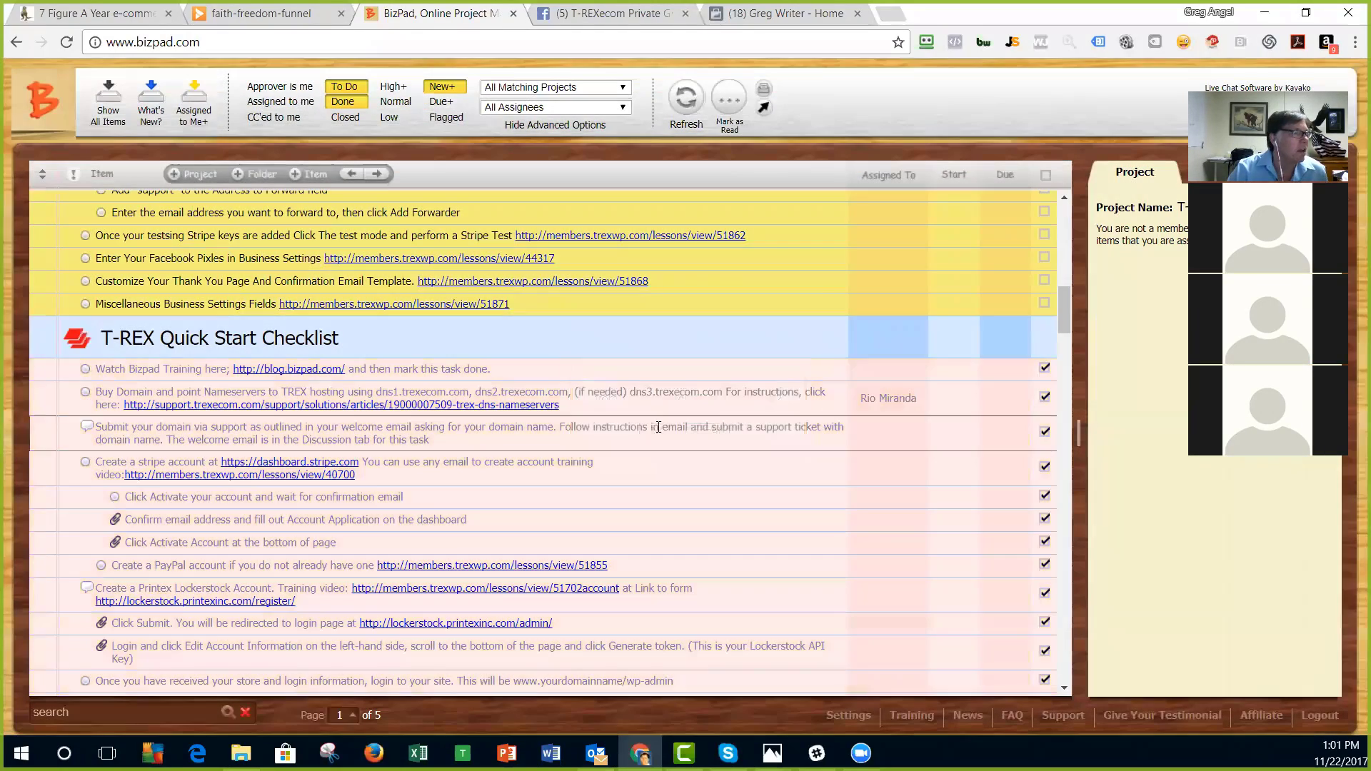
pyautogui.scroll(10, 231, 527)
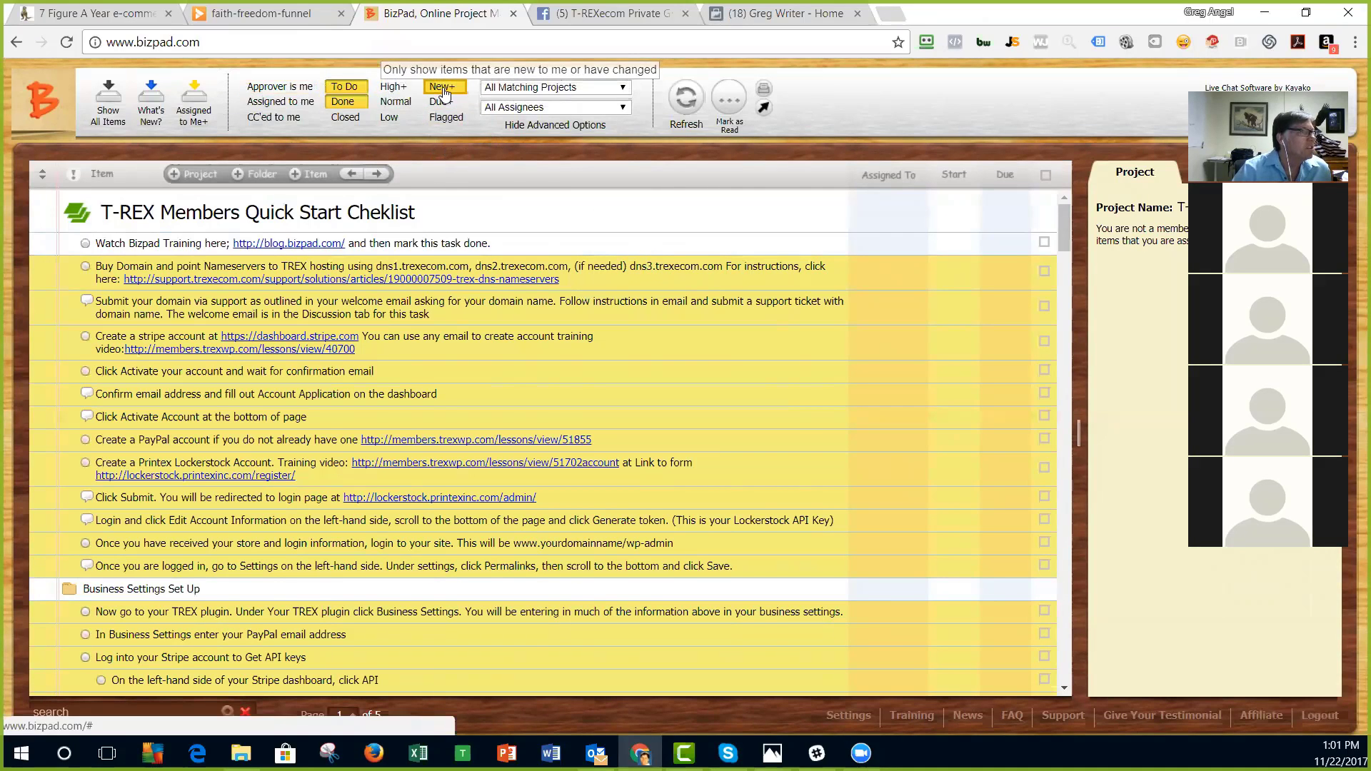
# Step: Filter the list to To Do items with High+ priority, with Done and New+ turned off, and refresh it
pyautogui.click(357, 106)
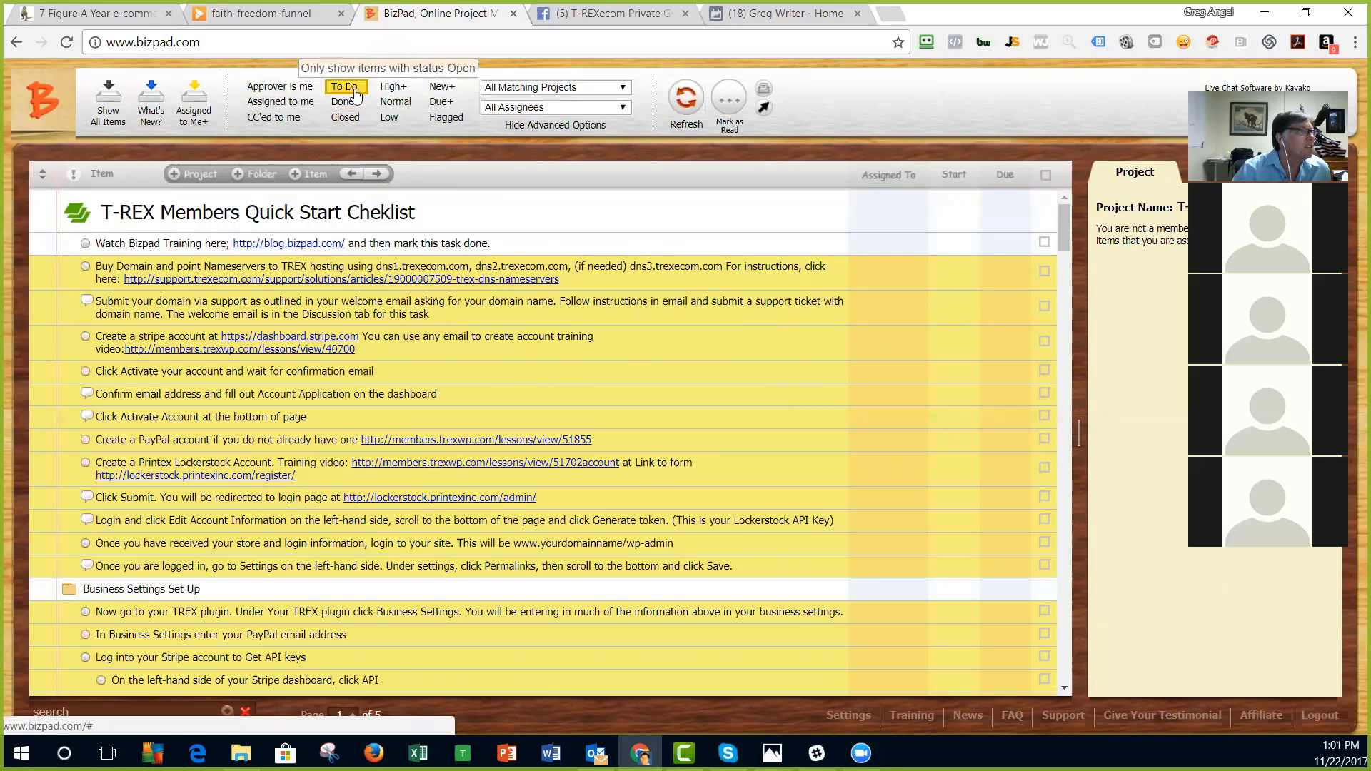
pyautogui.click(394, 86)
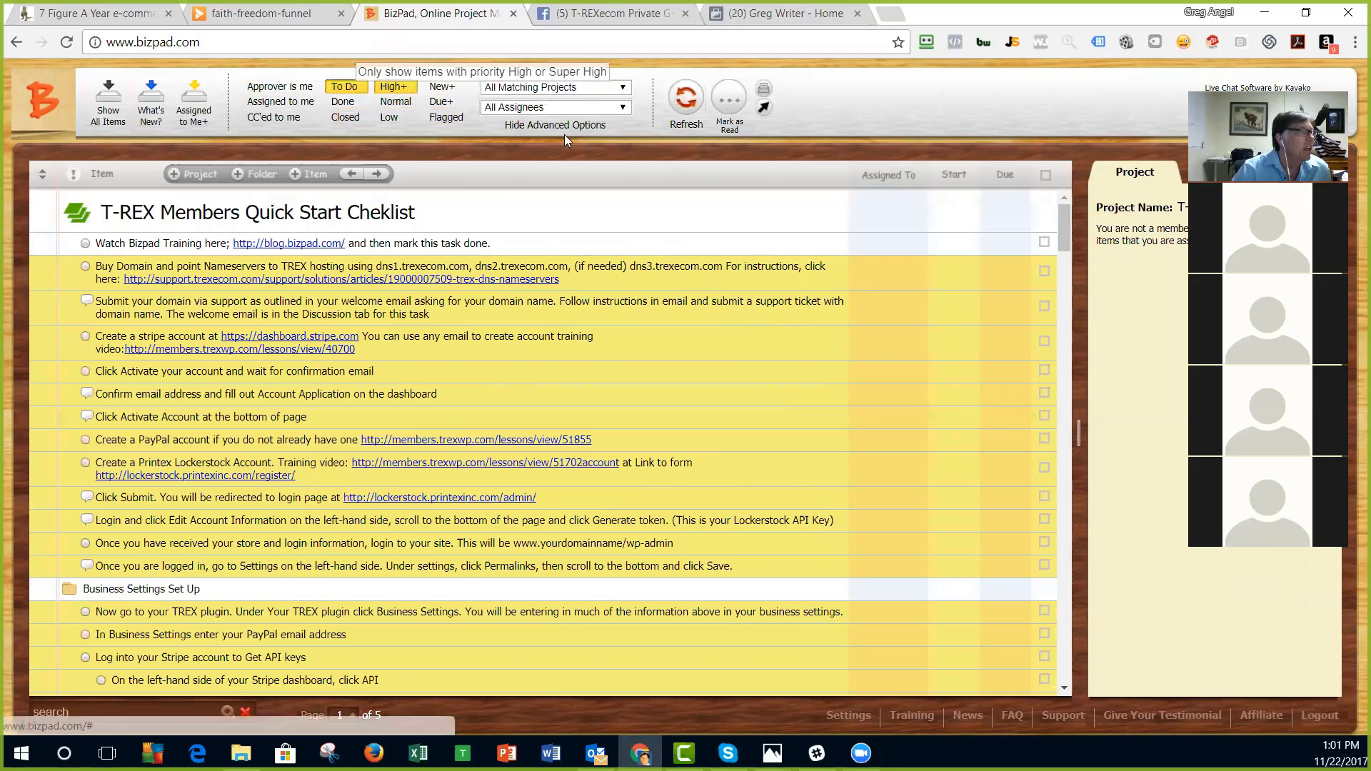
pyautogui.click(688, 98)
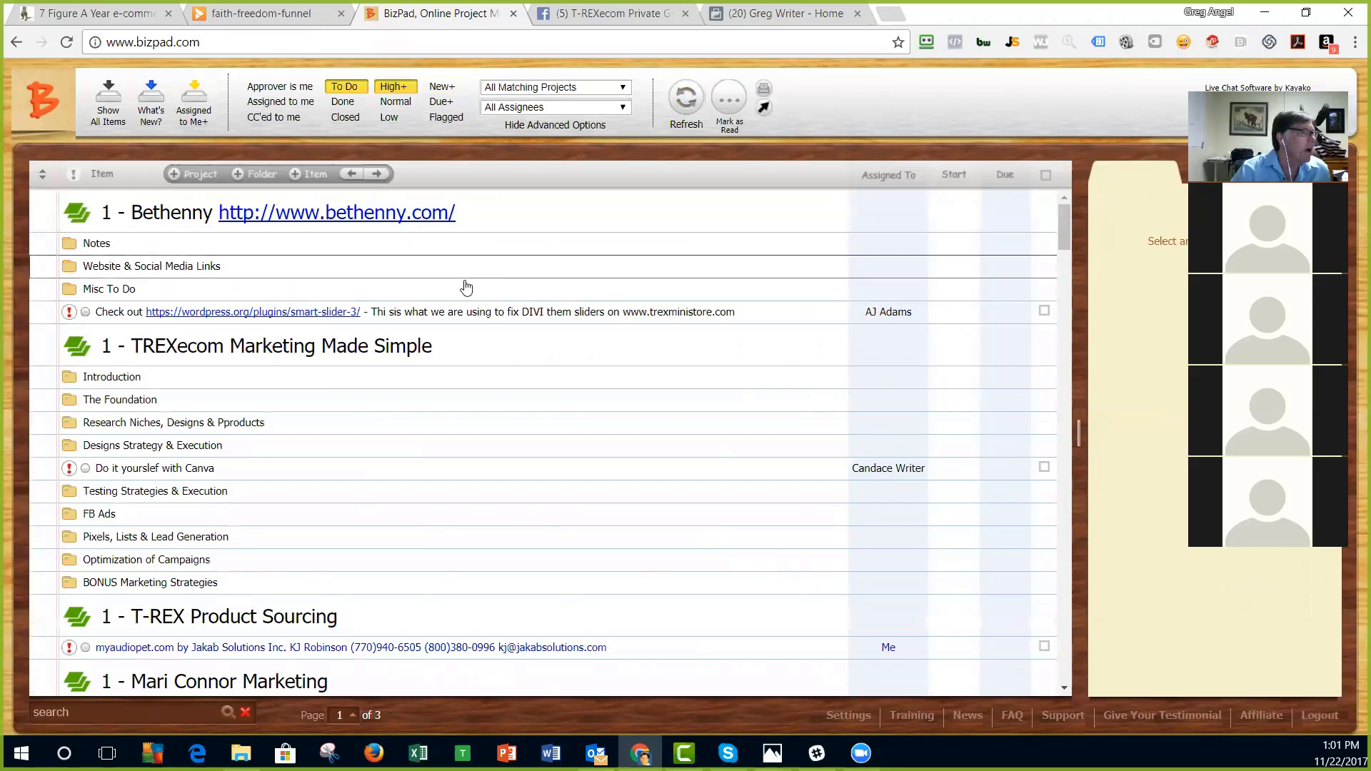
# Step: Open the smart-slider-3 plugin task in the Bethenny project and mark it as done
pyautogui.click(599, 312)
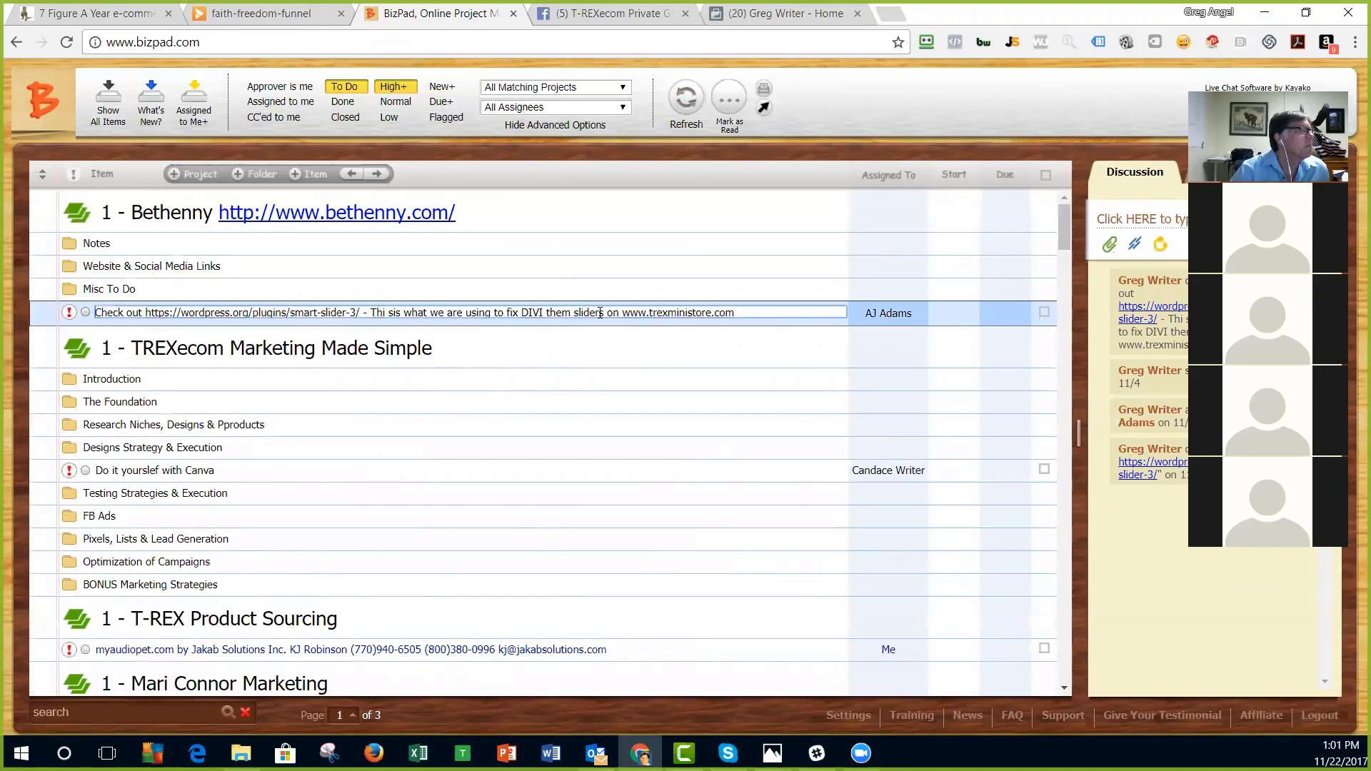
pyautogui.click(1046, 316)
pyautogui.click(1058, 362)
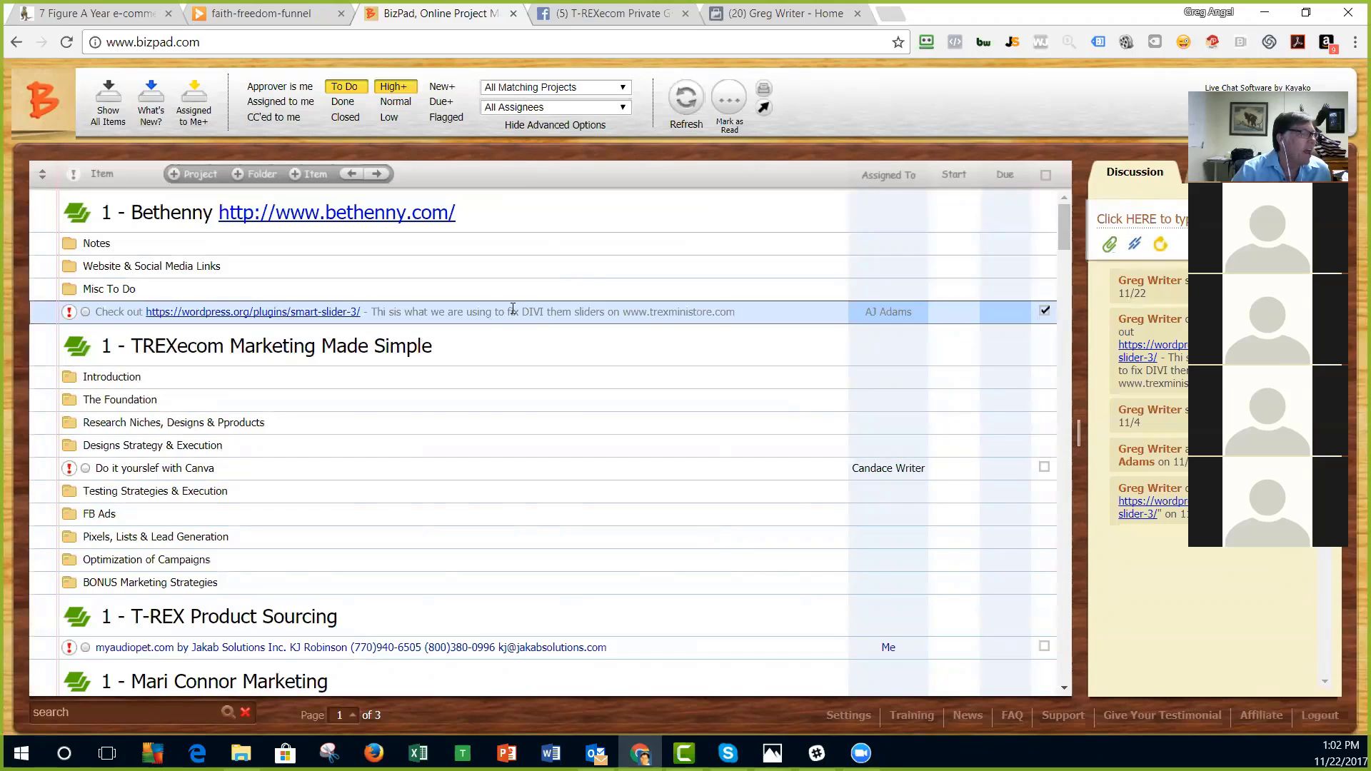
# Step: Change the smart-slider-3 task's priority and set it back to High
pyautogui.click(67, 314)
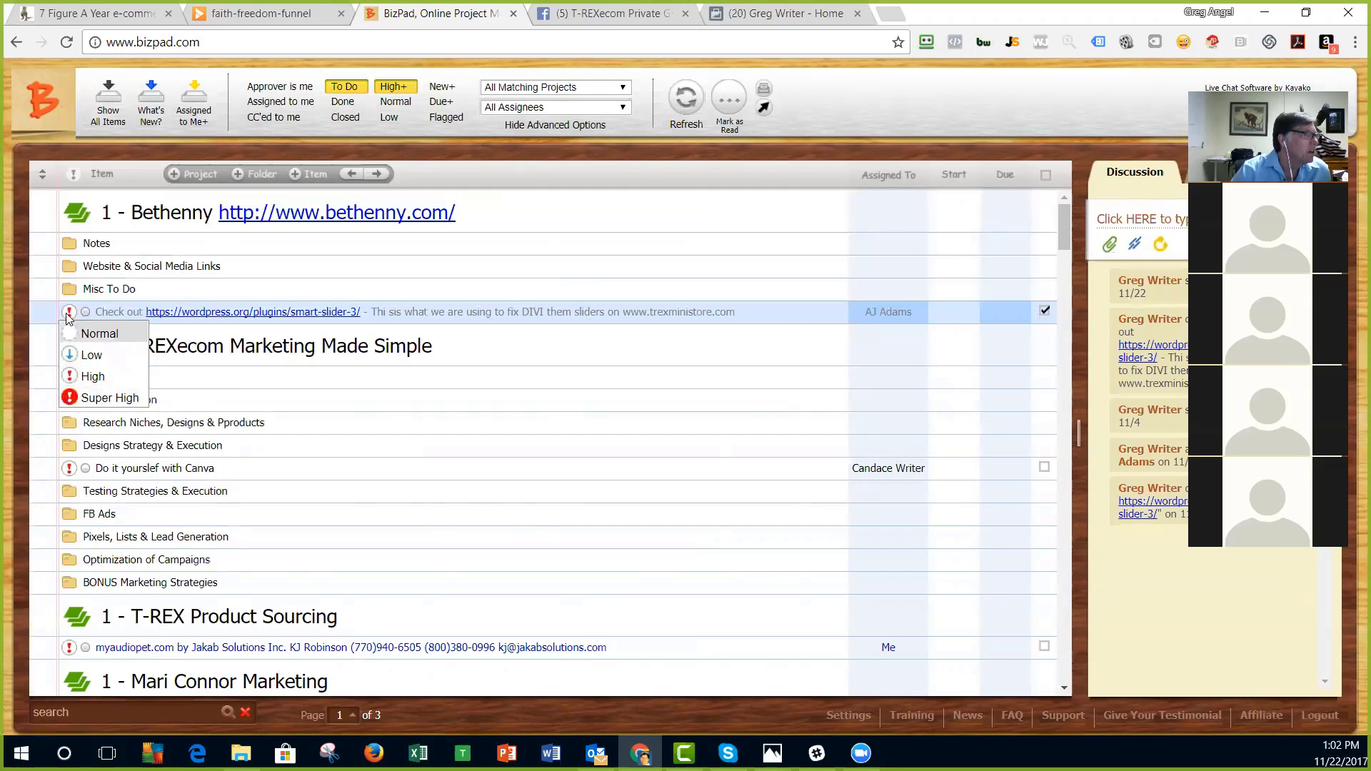
pyautogui.click(69, 313)
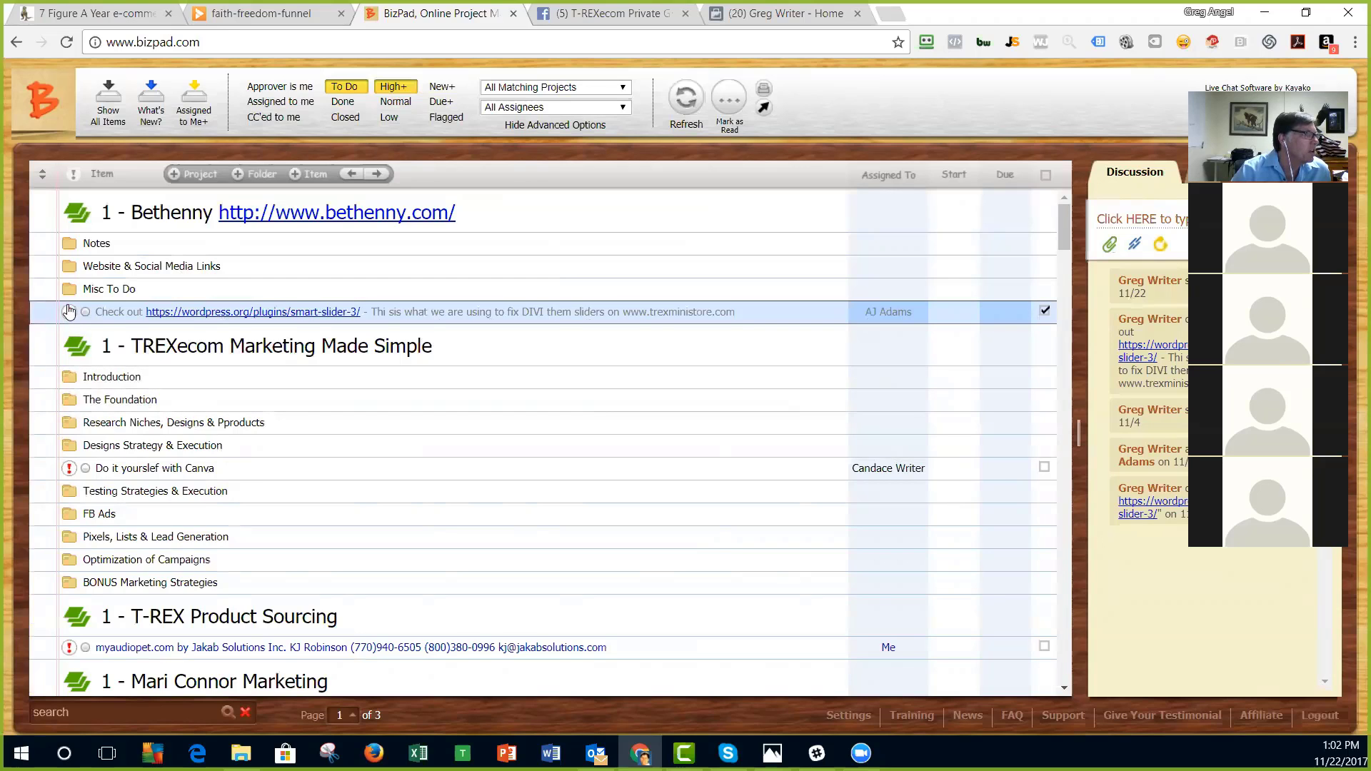
pyautogui.click(69, 313)
pyautogui.click(92, 377)
# Step: Open the smart-slider-3 task and the "Do it yourslef with Canva" task in TREXecom Marketing Made Simple
pyautogui.click(486, 307)
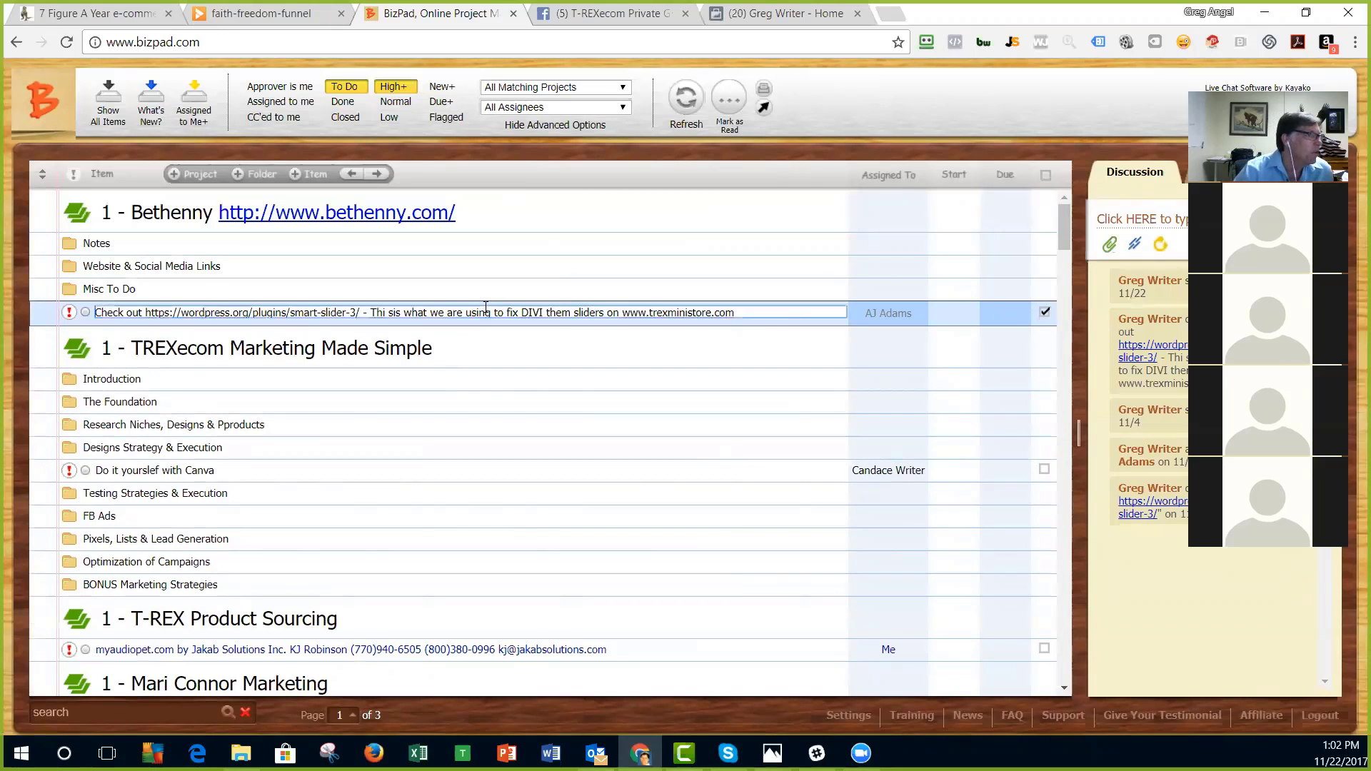
pyautogui.click(215, 472)
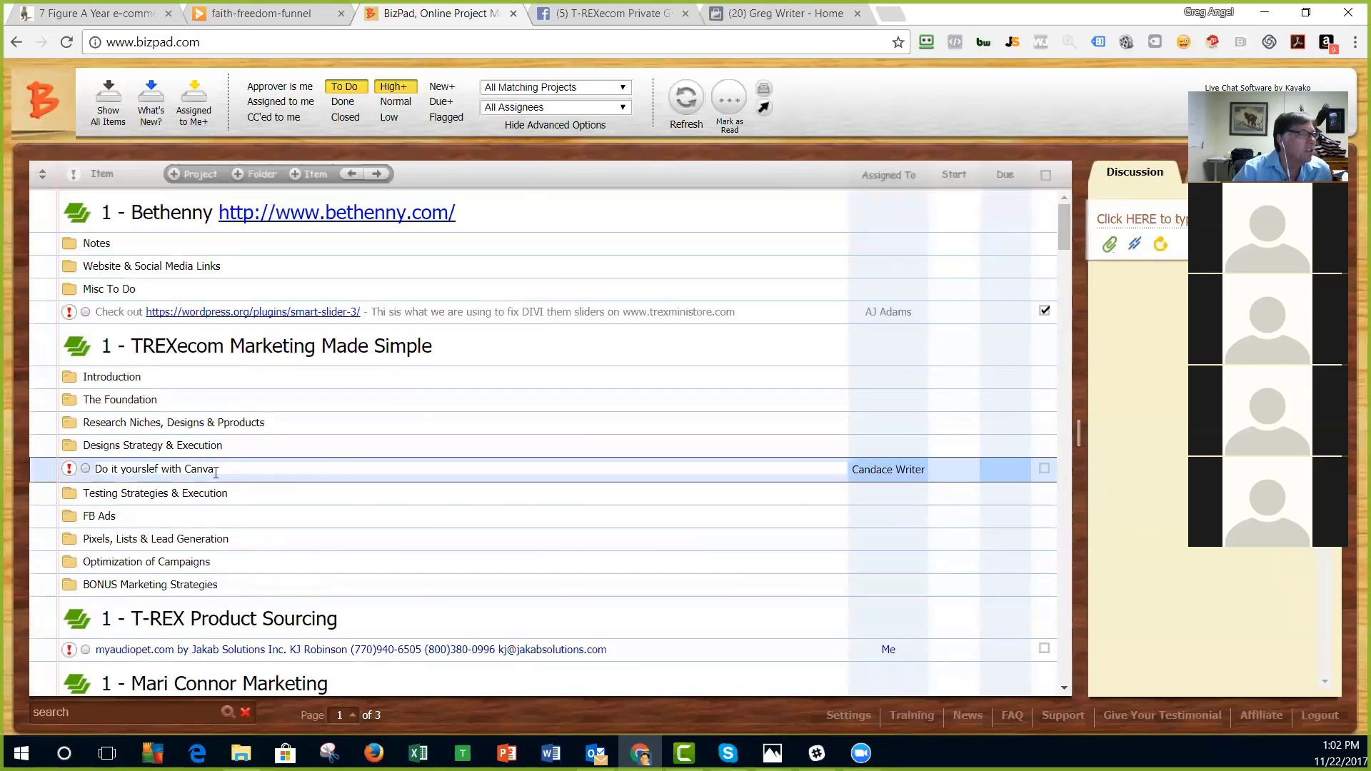
# Step: Mark the "Do it yourslef with Canva" task in TREXecom Marketing Made Simple as done
pyautogui.click(1044, 473)
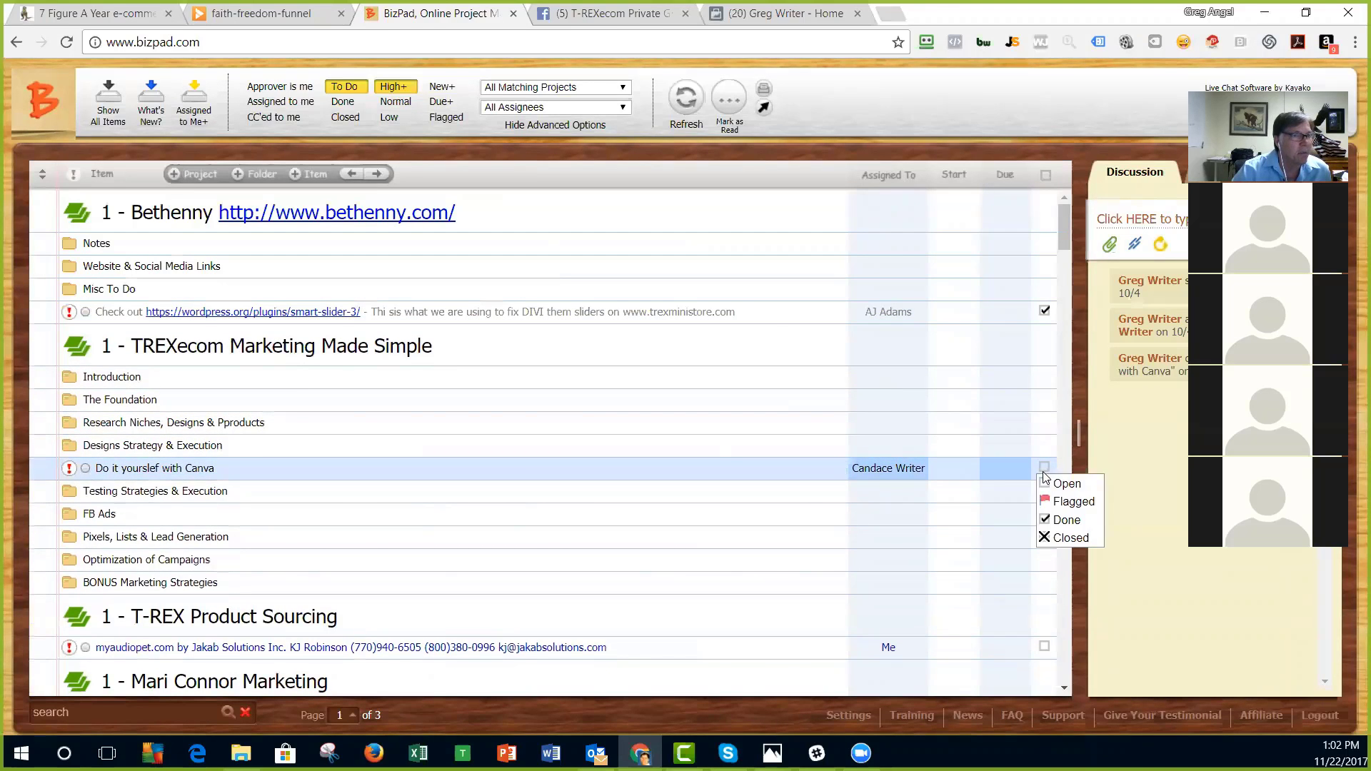
pyautogui.click(1053, 519)
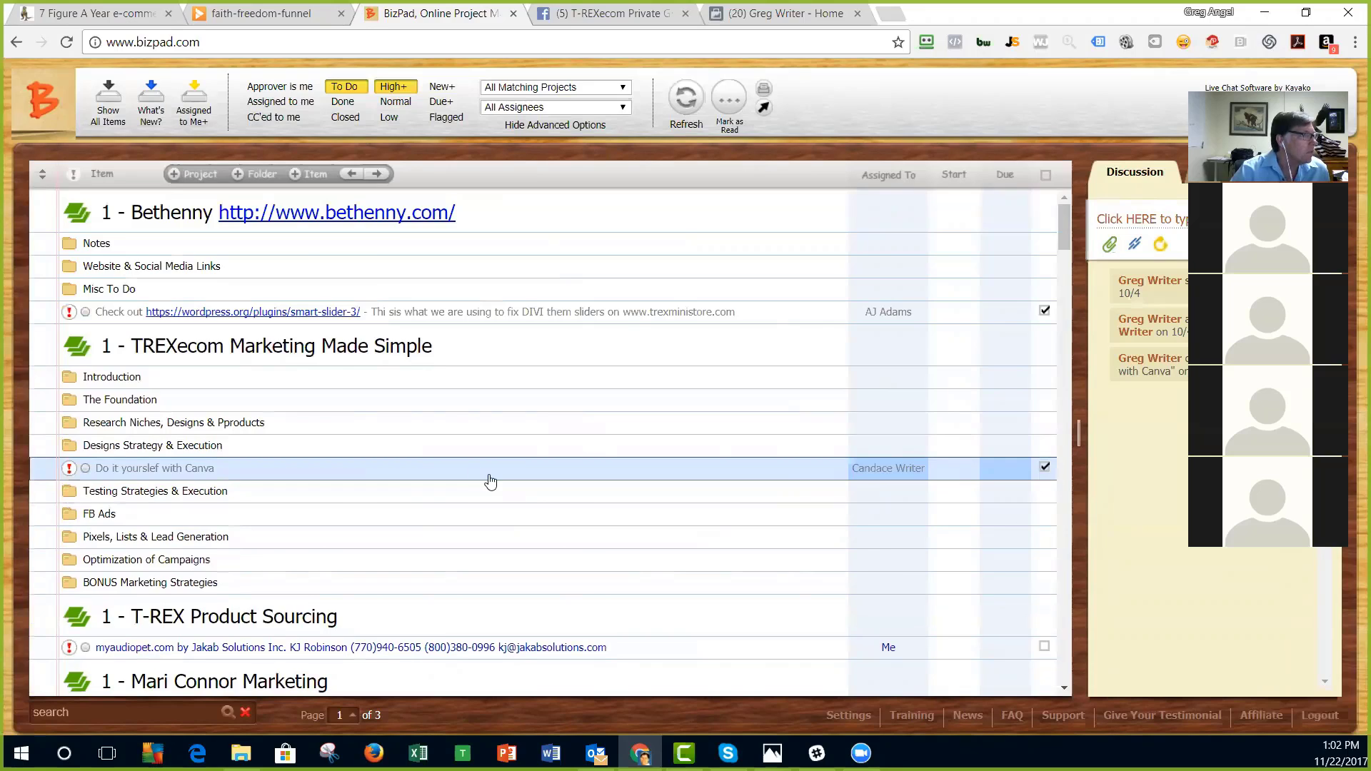
# Step: Look through the filtered high-priority to-do items across the projects, including the folders in the Bethenny project
pyautogui.scroll(-1, 490, 481)
pyautogui.scroll(-2, 352, 389)
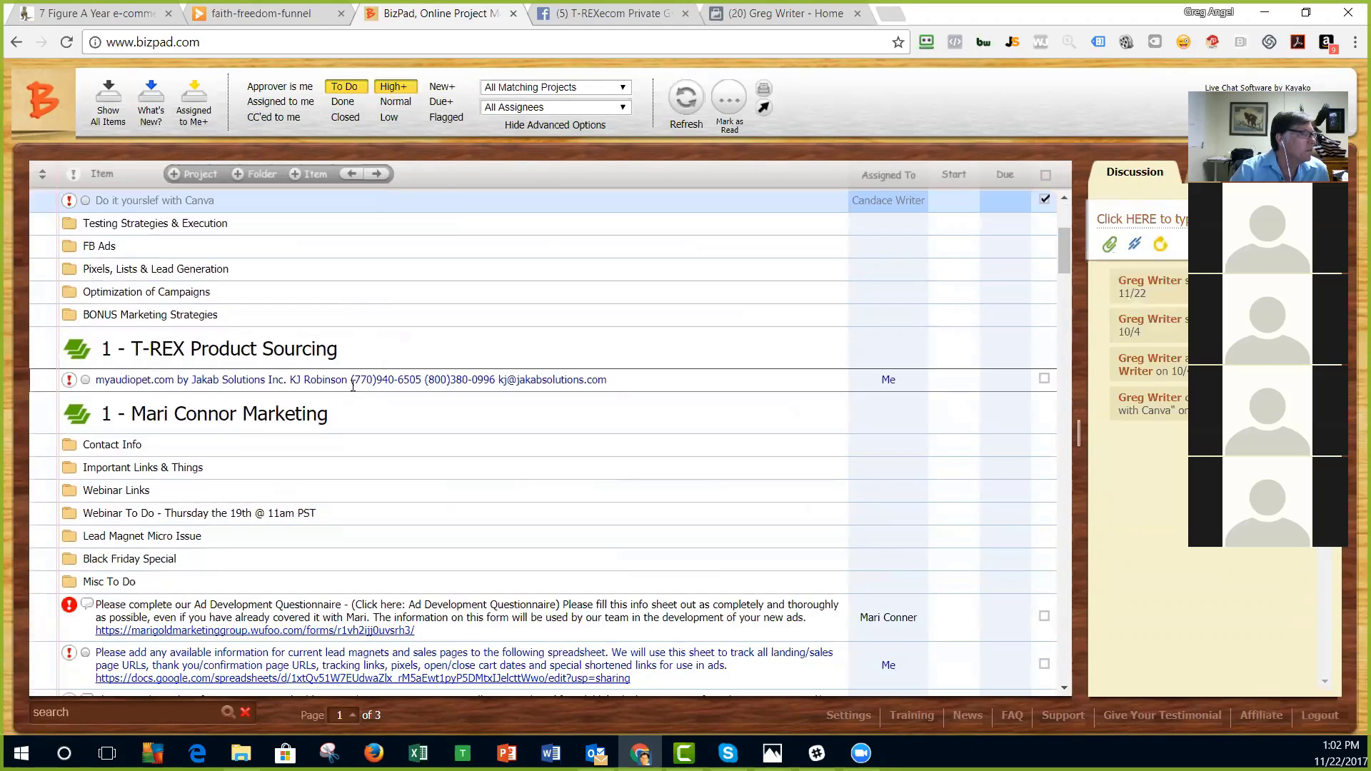
pyautogui.scroll(-3, 416, 418)
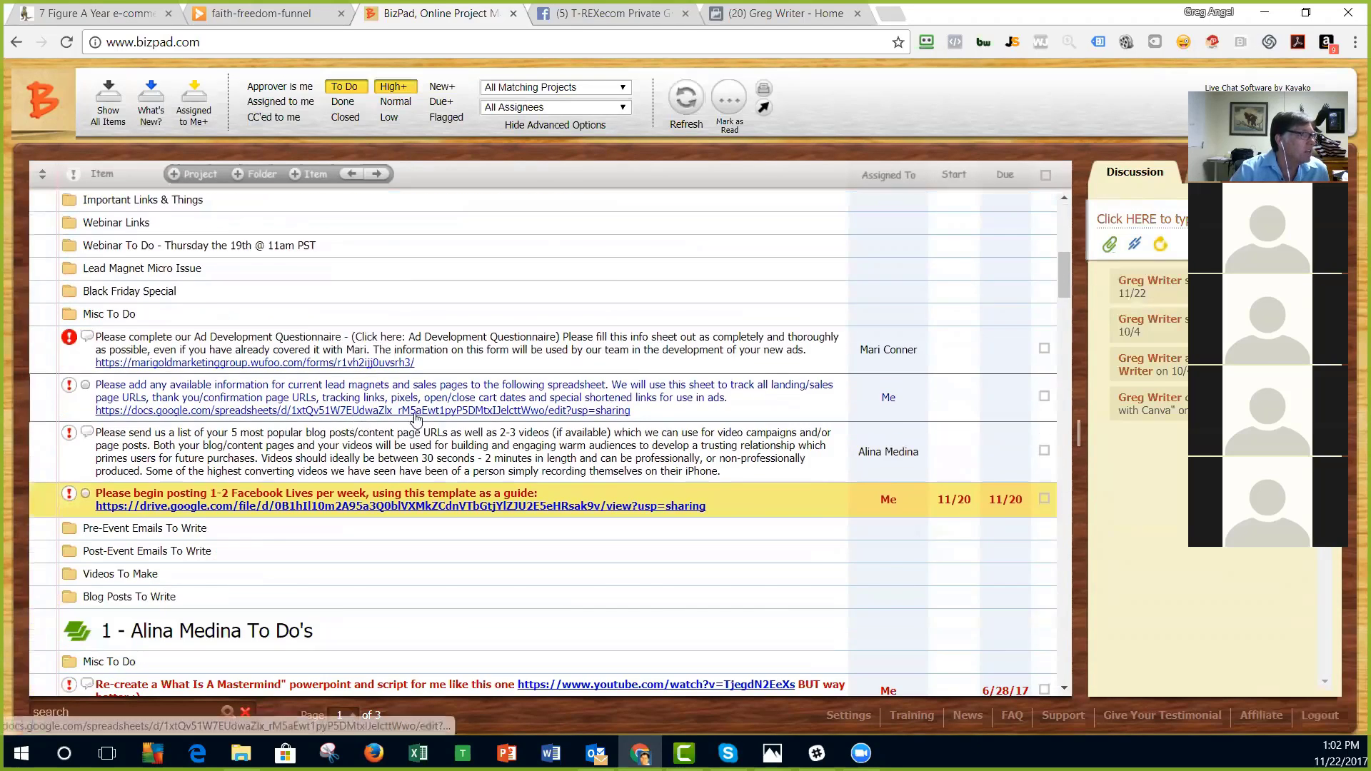
pyautogui.scroll(-12, 735, 435)
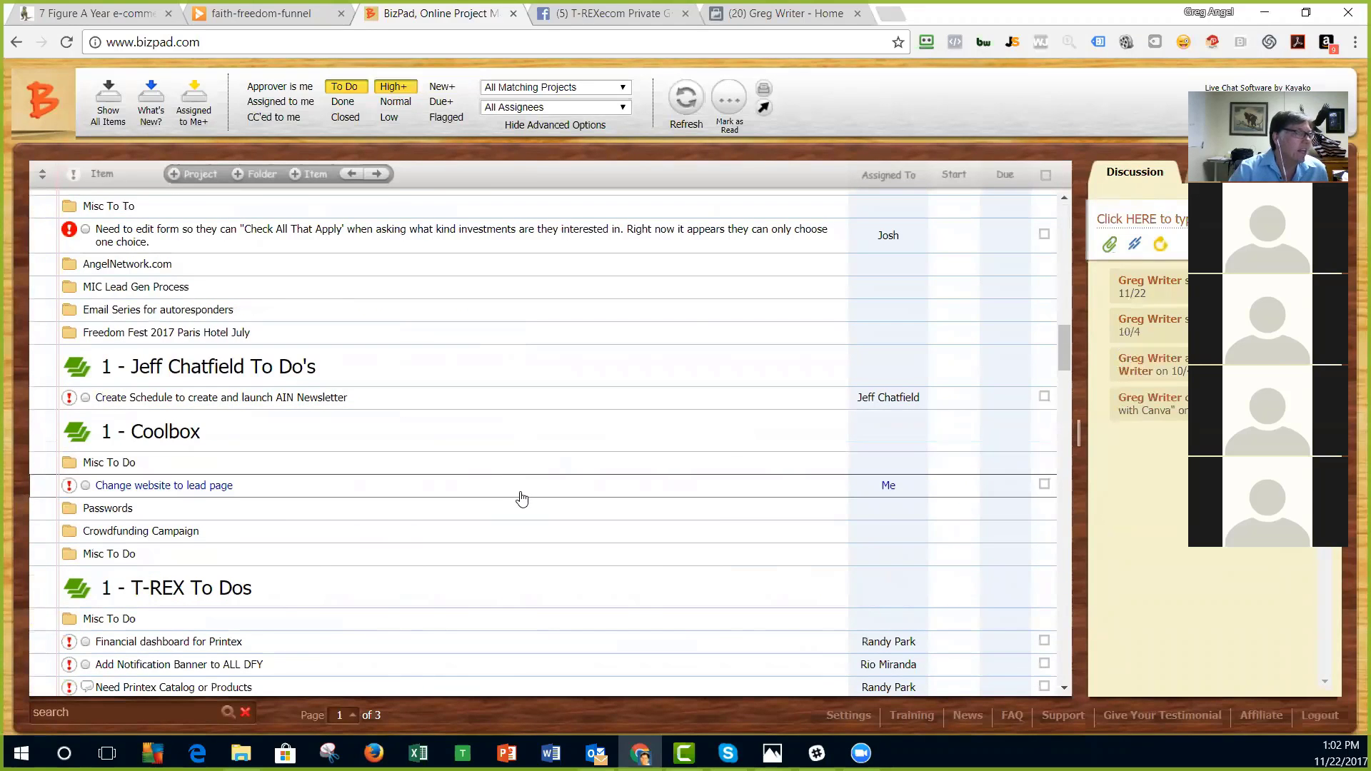
pyautogui.scroll(15, 522, 499)
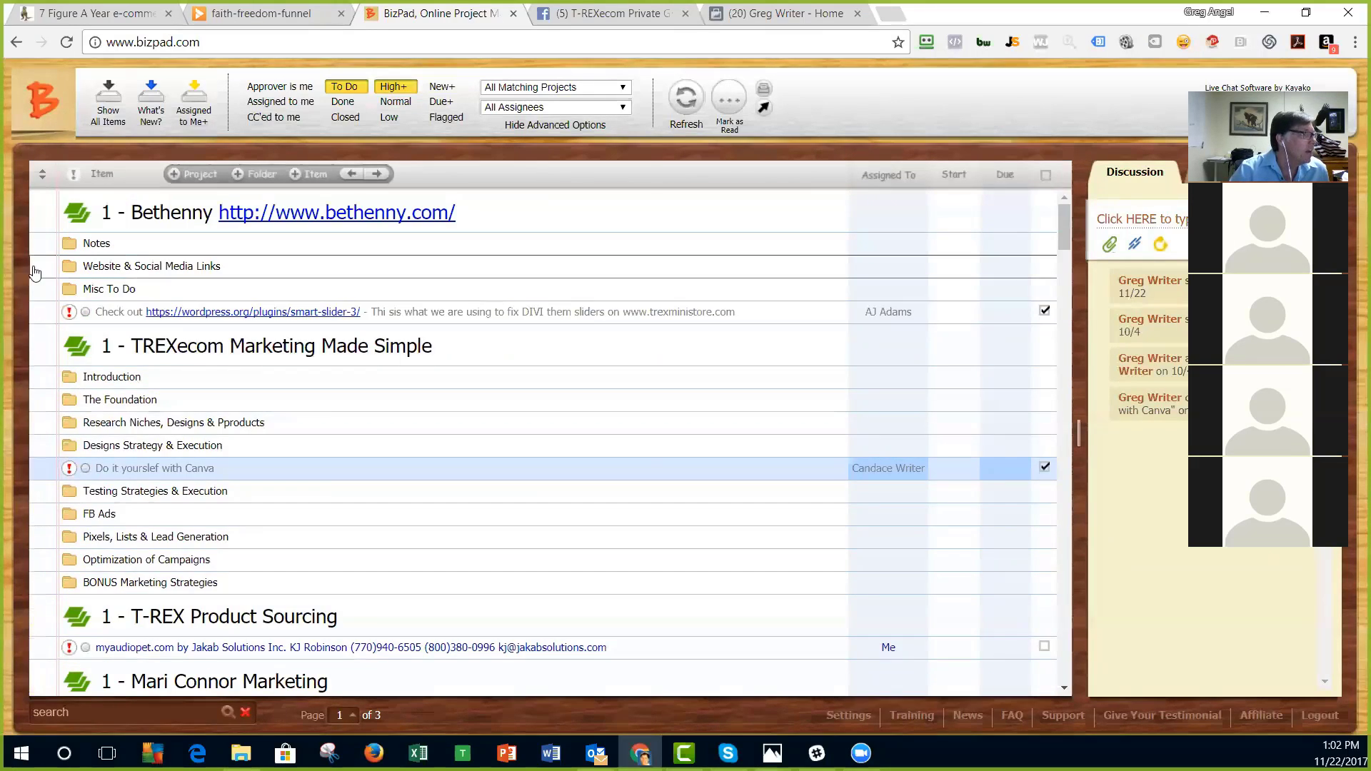
pyautogui.click(69, 314)
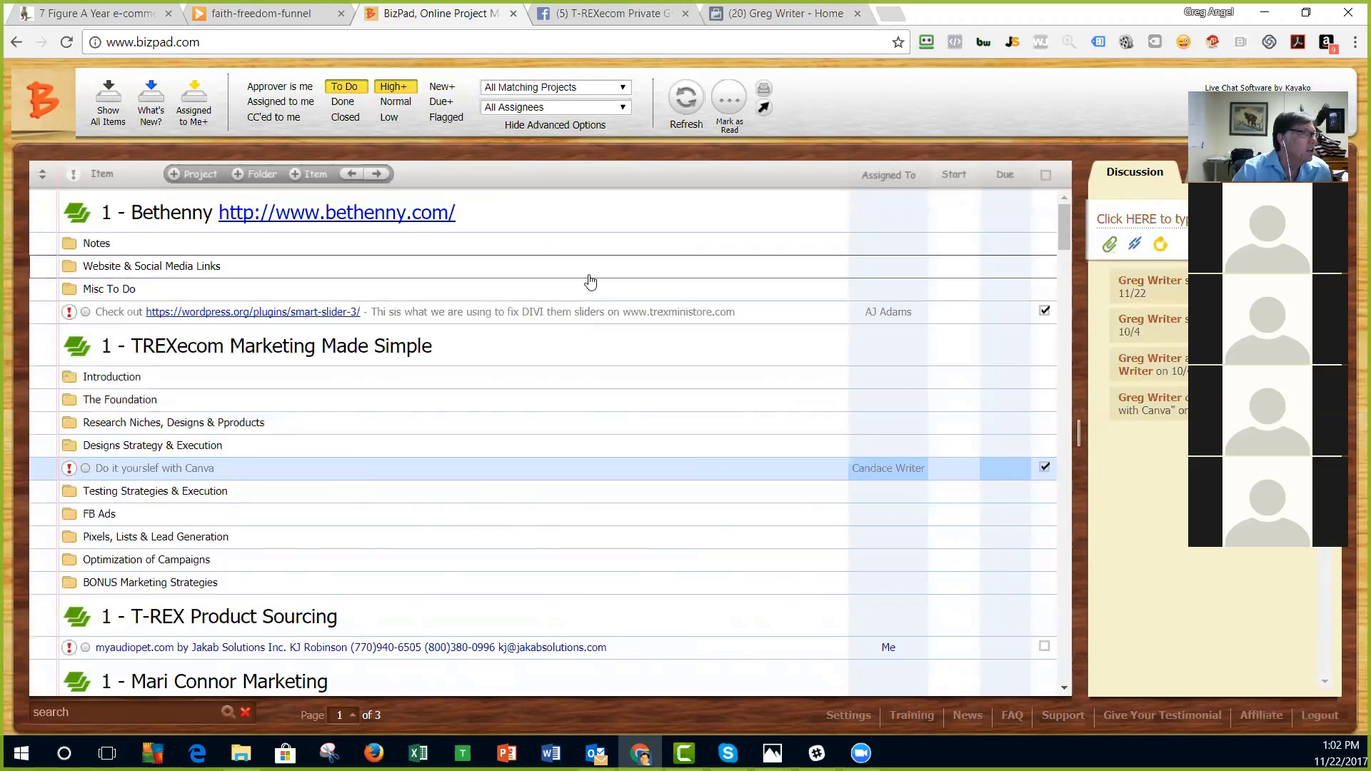
pyautogui.click(590, 275)
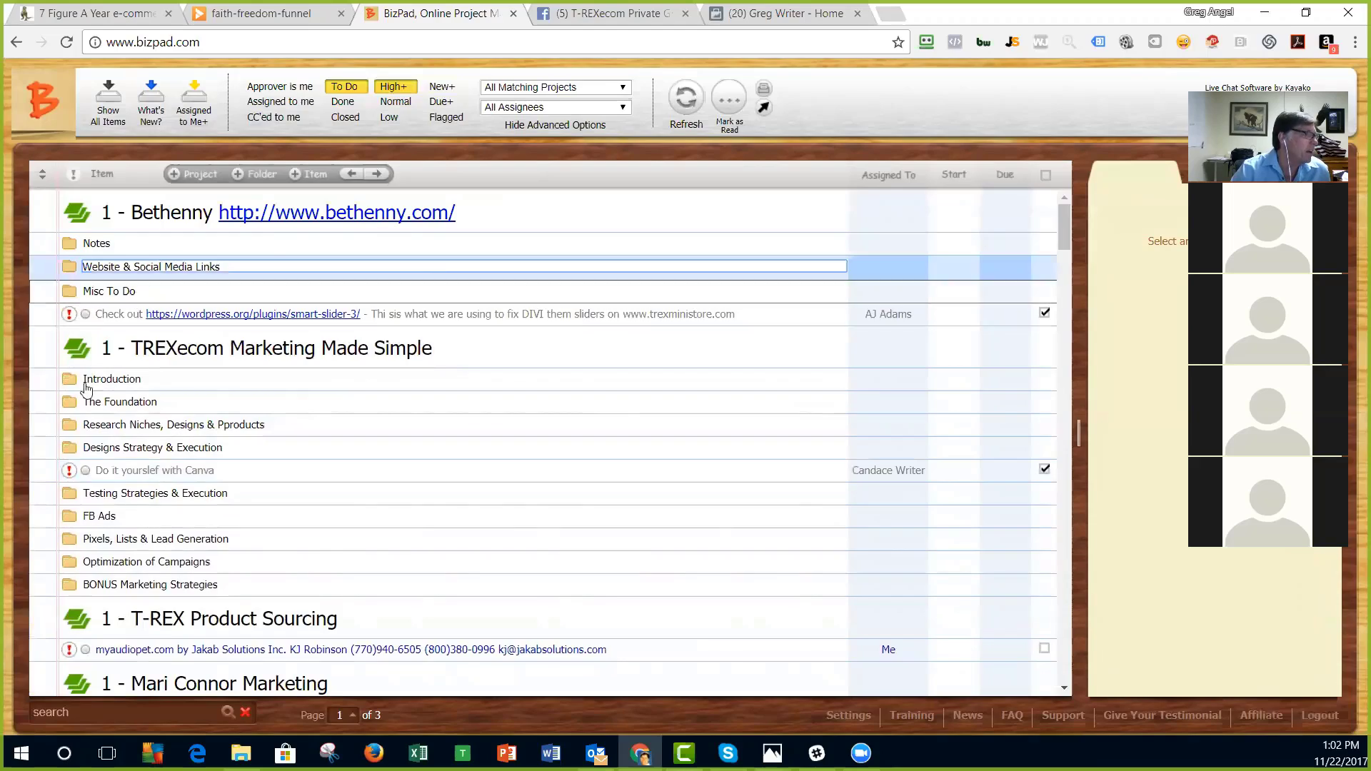
pyautogui.scroll(-15, 165, 463)
pyautogui.scroll(15, 165, 463)
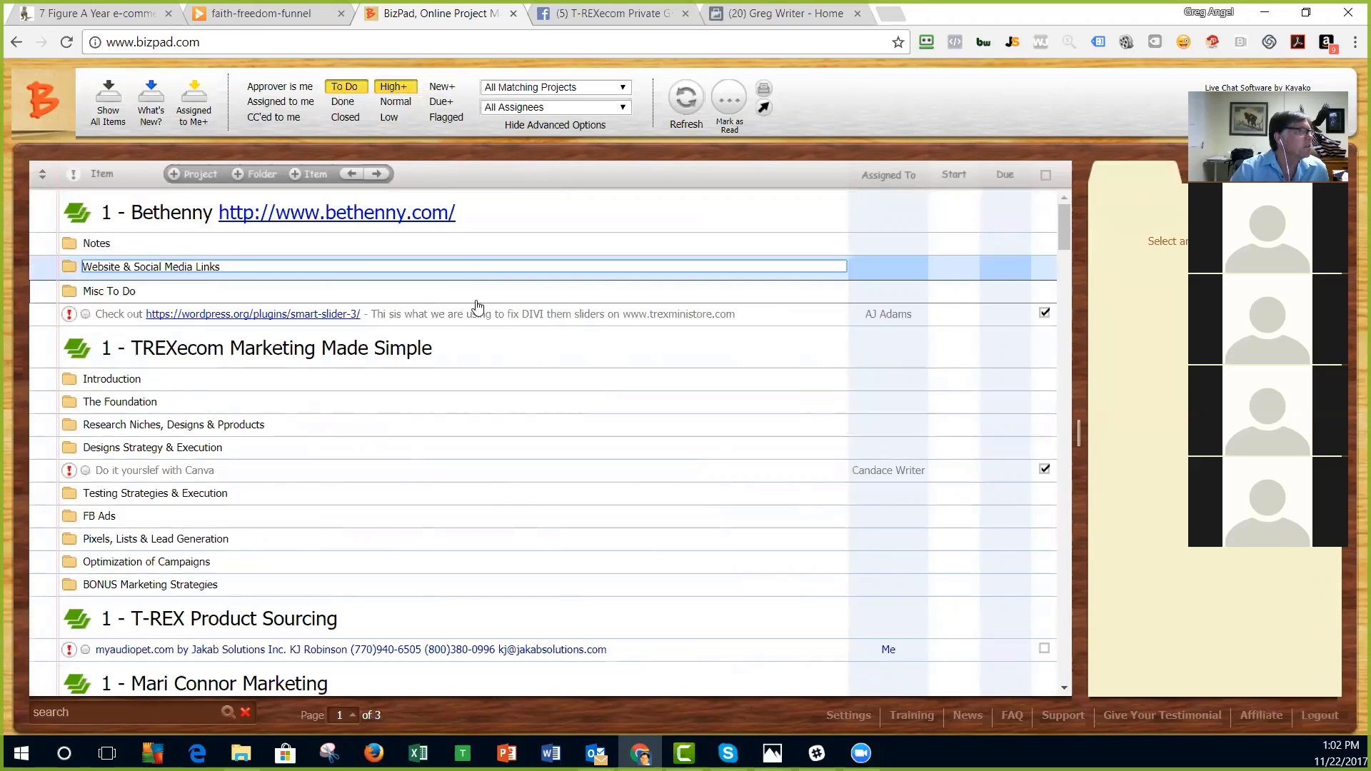
# Step: Turn off the High+ filter and select the TREXecom Marketing Made Simple project to show
pyautogui.click(393, 87)
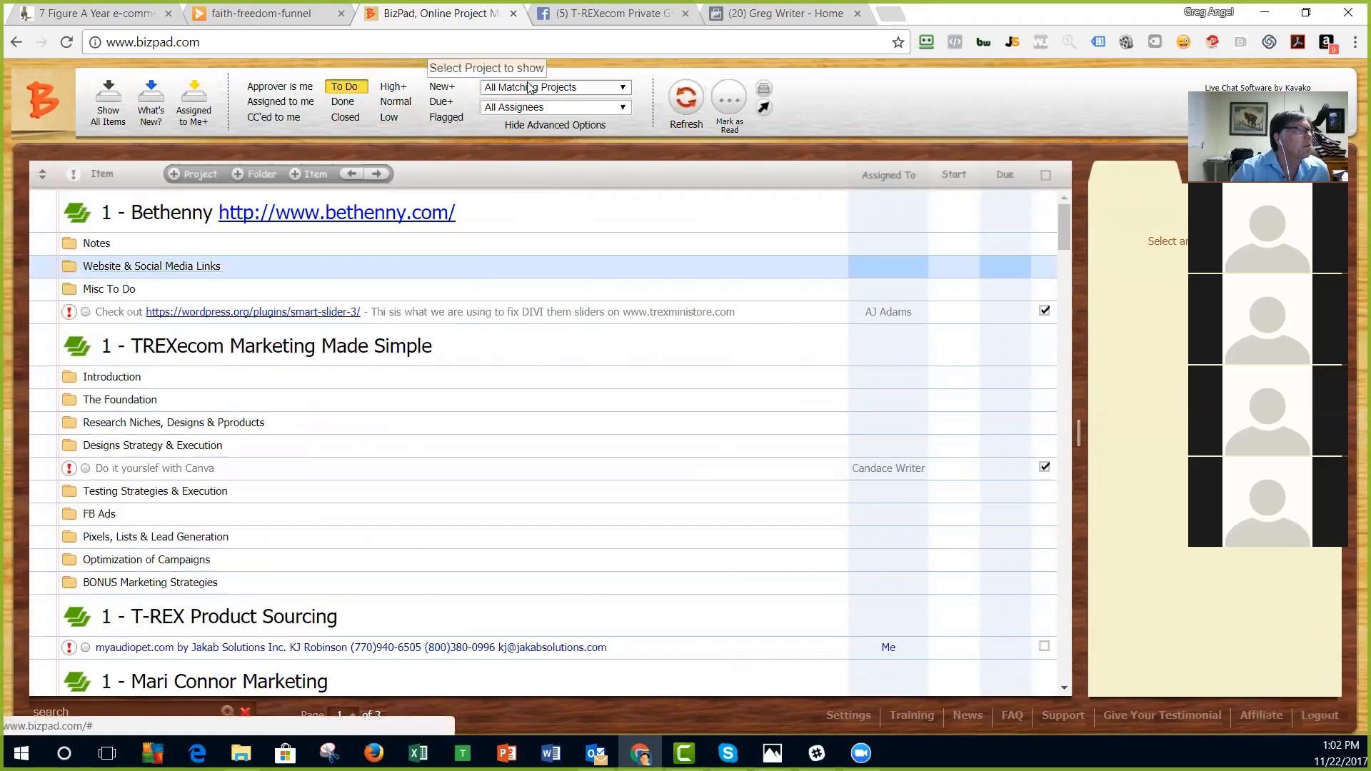
pyautogui.click(534, 93)
pyautogui.scroll(-10, 627, 357)
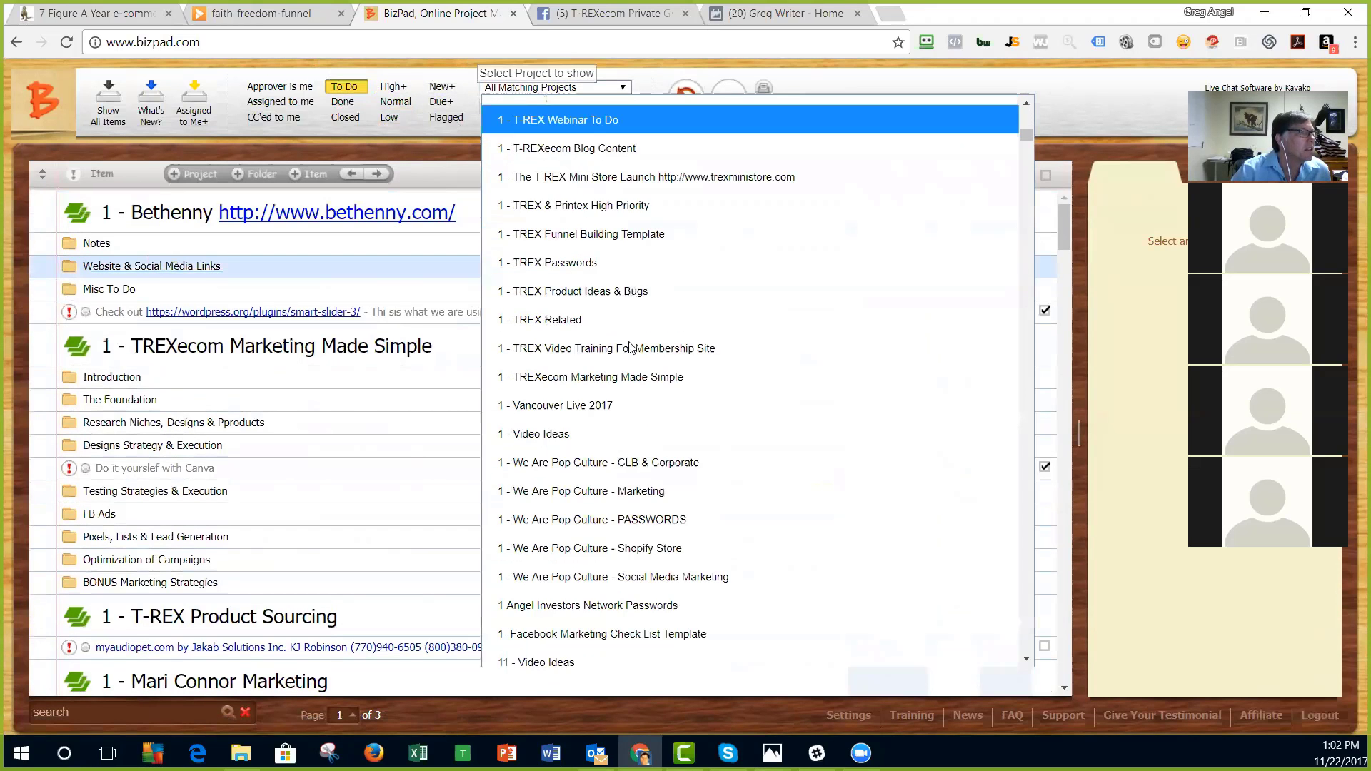
pyautogui.click(629, 377)
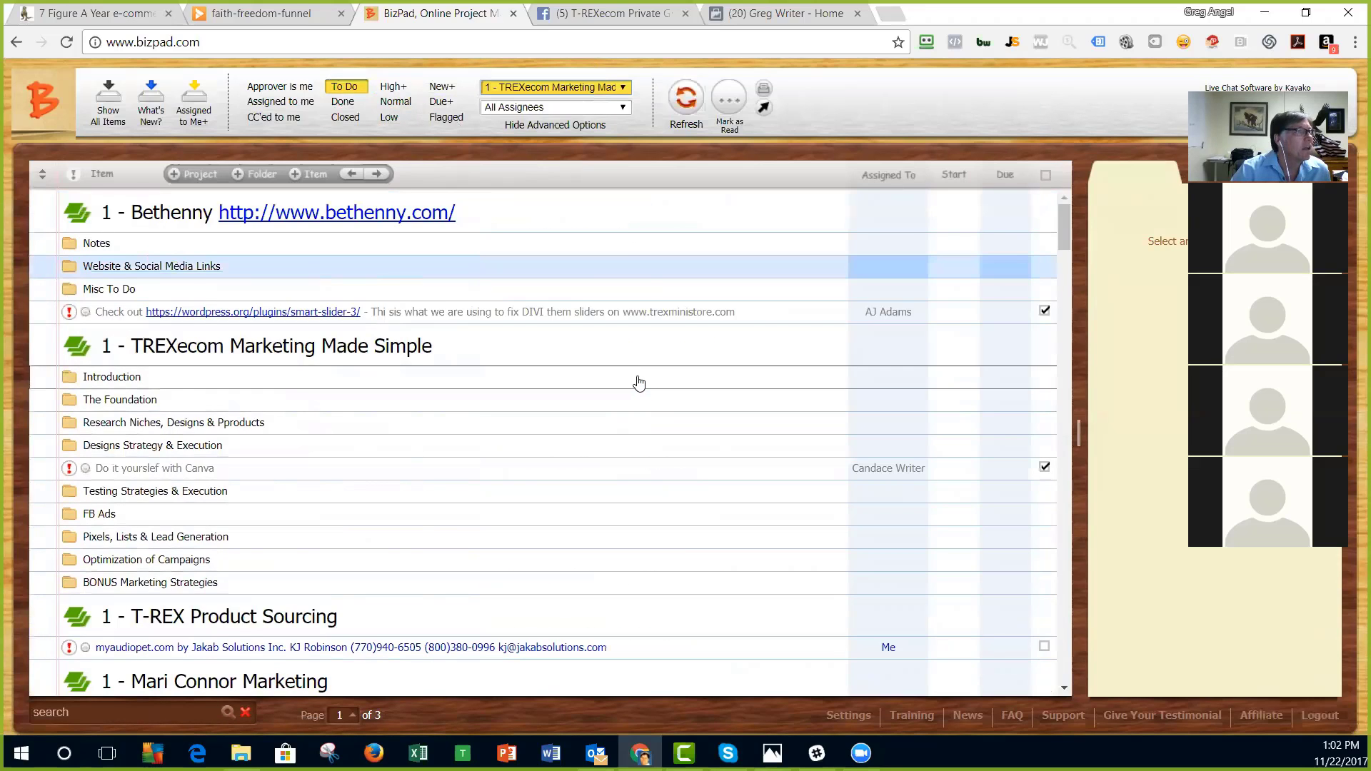
# Step: Switch the displayed project to "1- Facebook Marketing Check List Template"
pyautogui.click(624, 87)
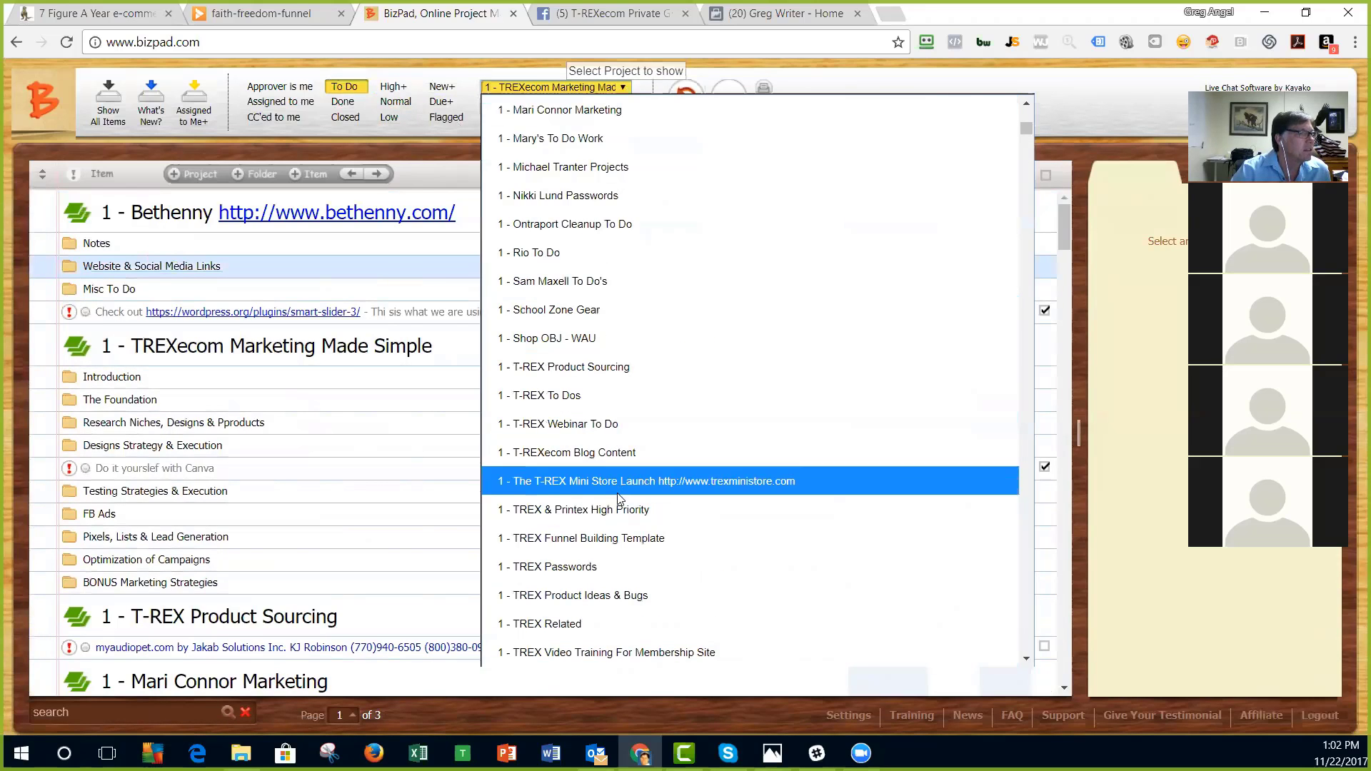
pyautogui.scroll(-3, 619, 498)
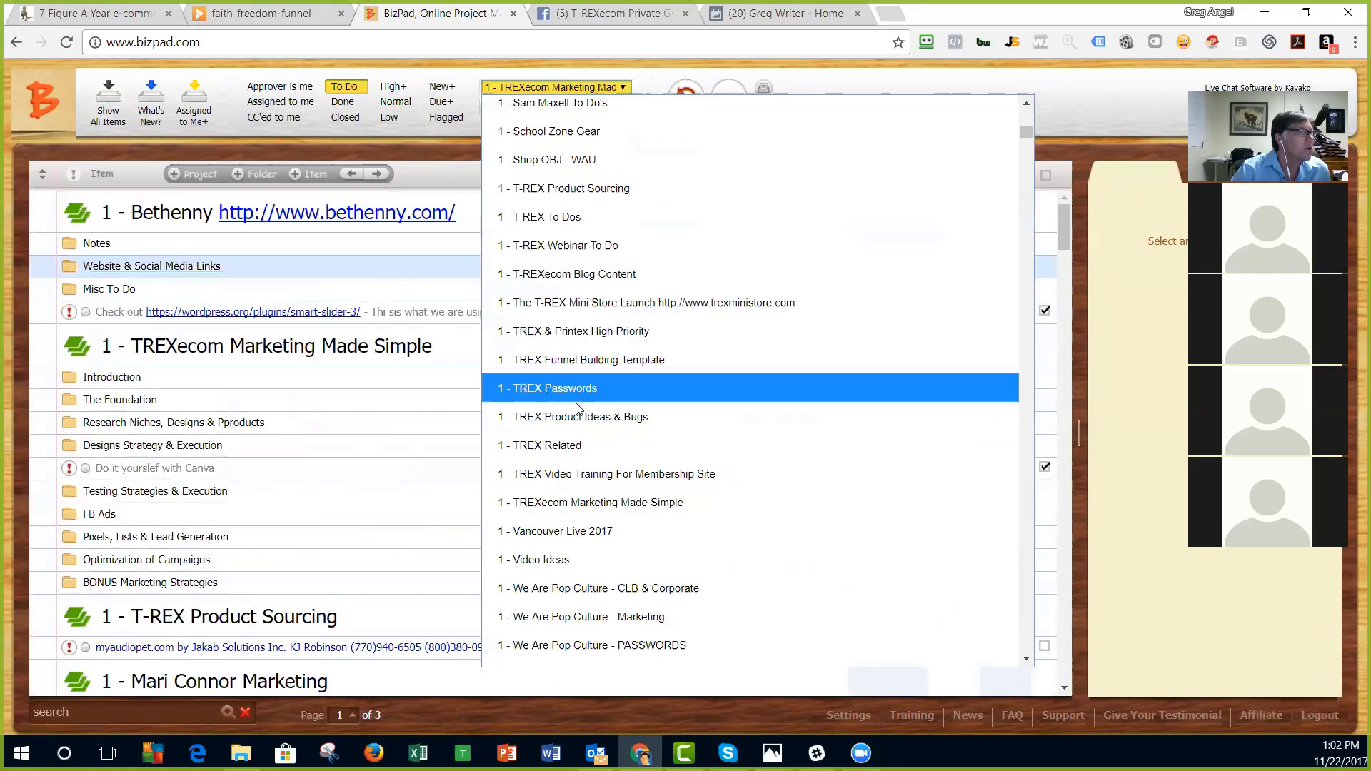
pyautogui.scroll(-3, 592, 500)
pyautogui.click(587, 583)
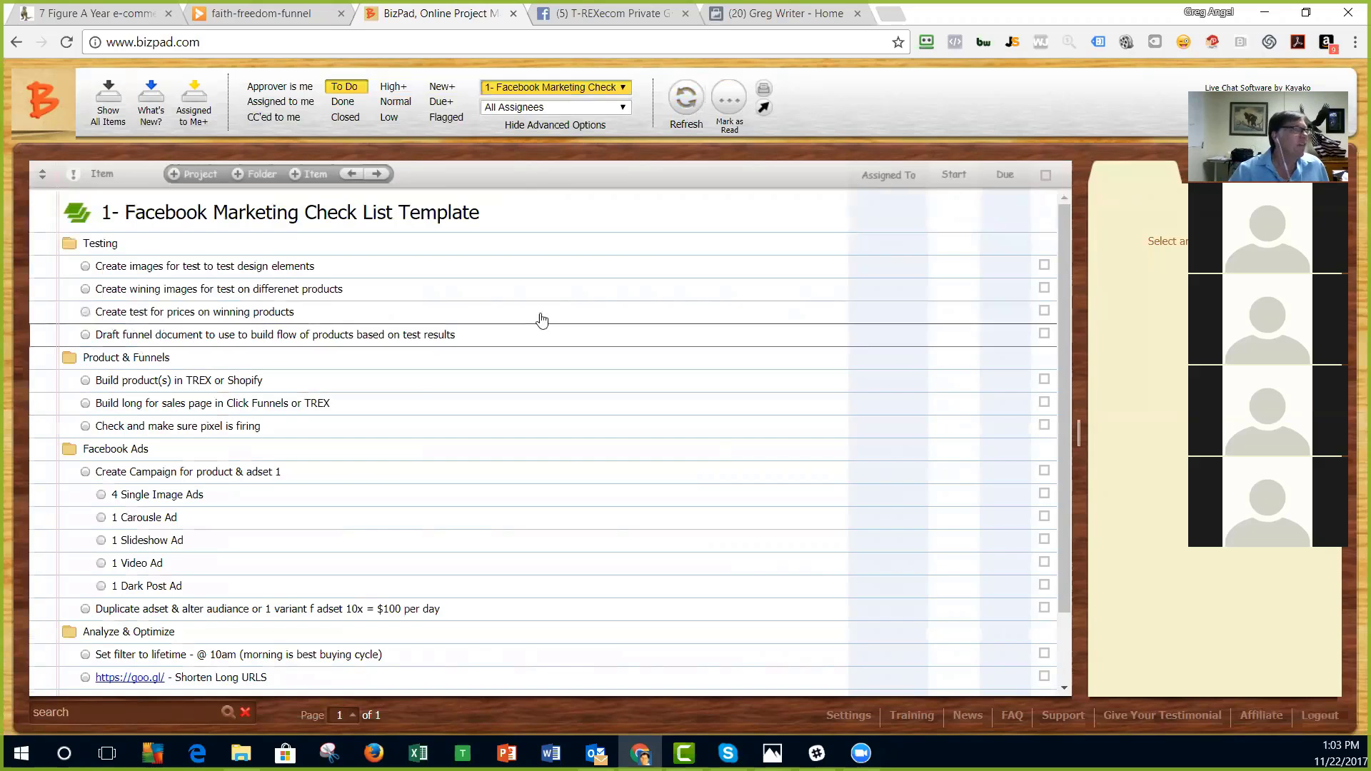
# Step: Assign the first three tasks in the Testing folder to Me, from test design images to the price test
pyautogui.click(901, 272)
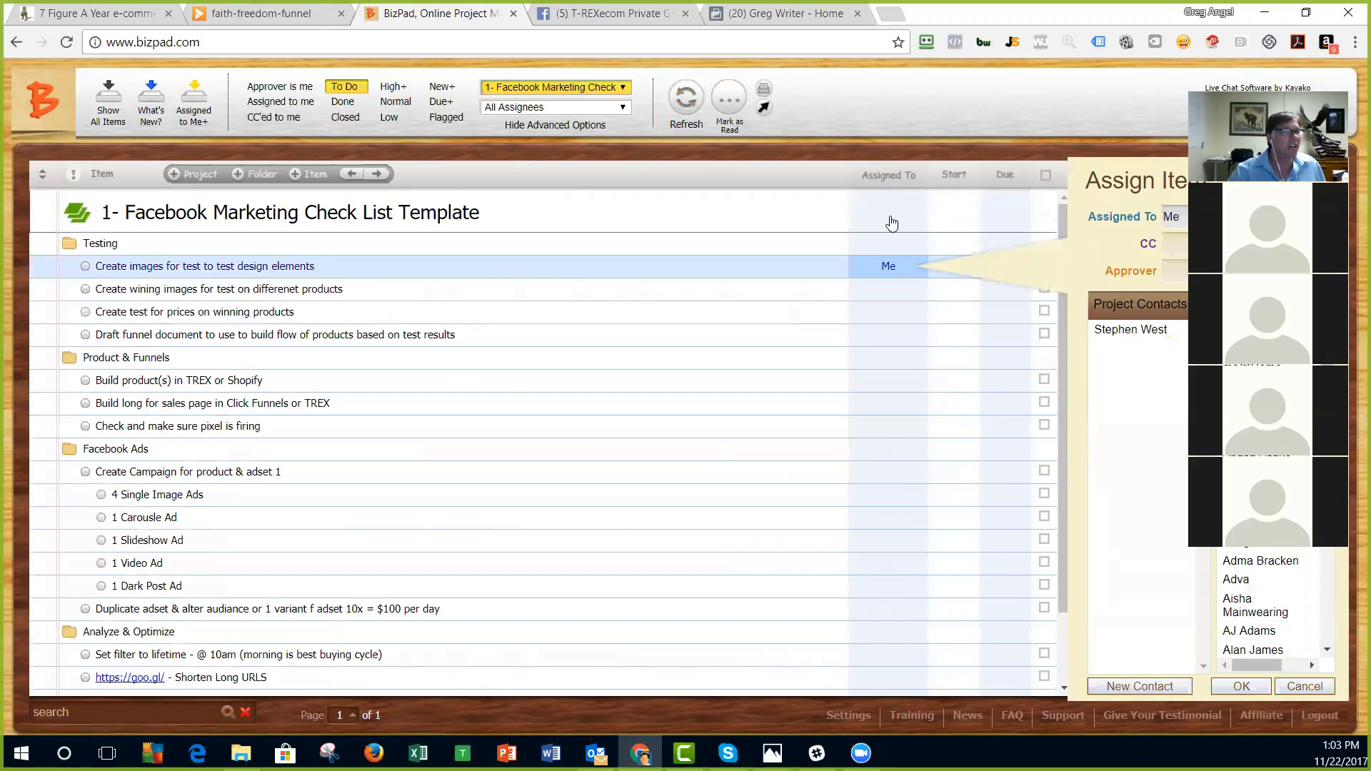
pyautogui.click(888, 293)
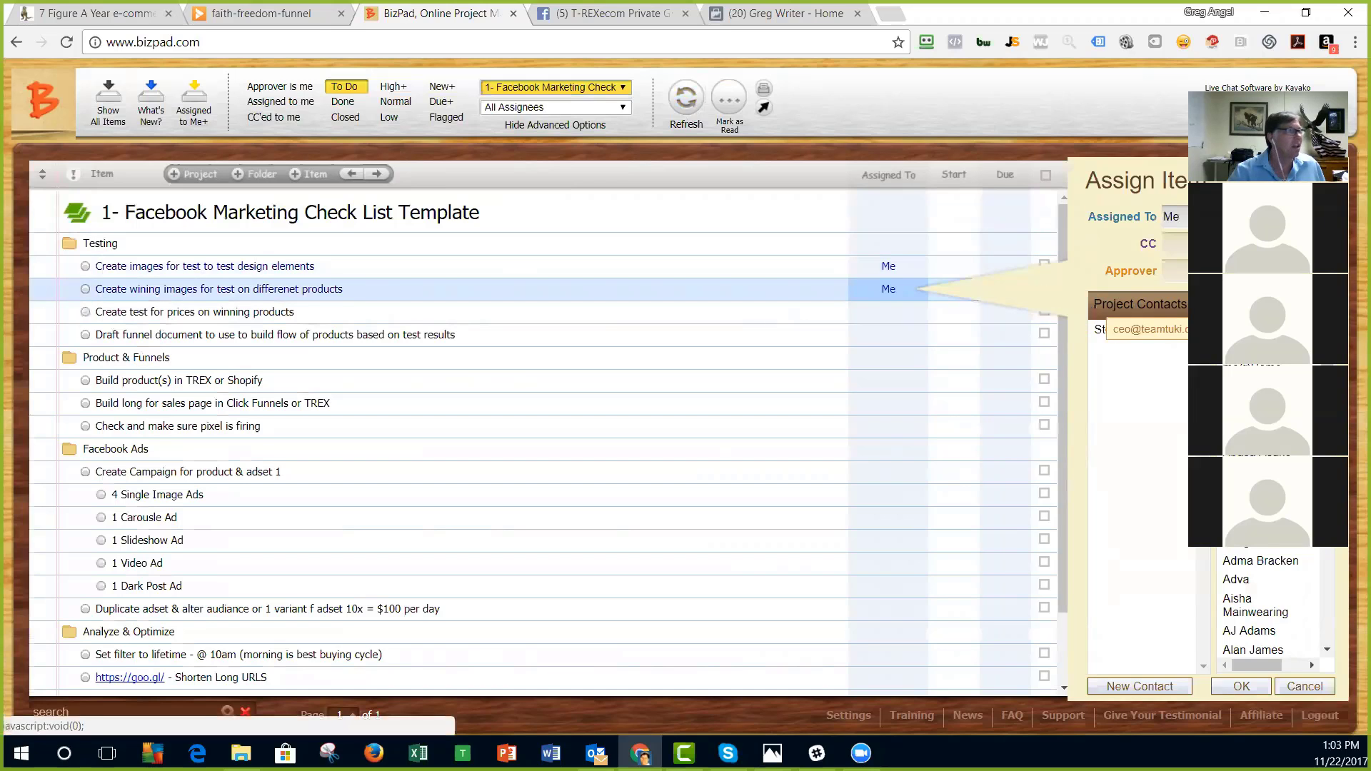
pyautogui.click(887, 312)
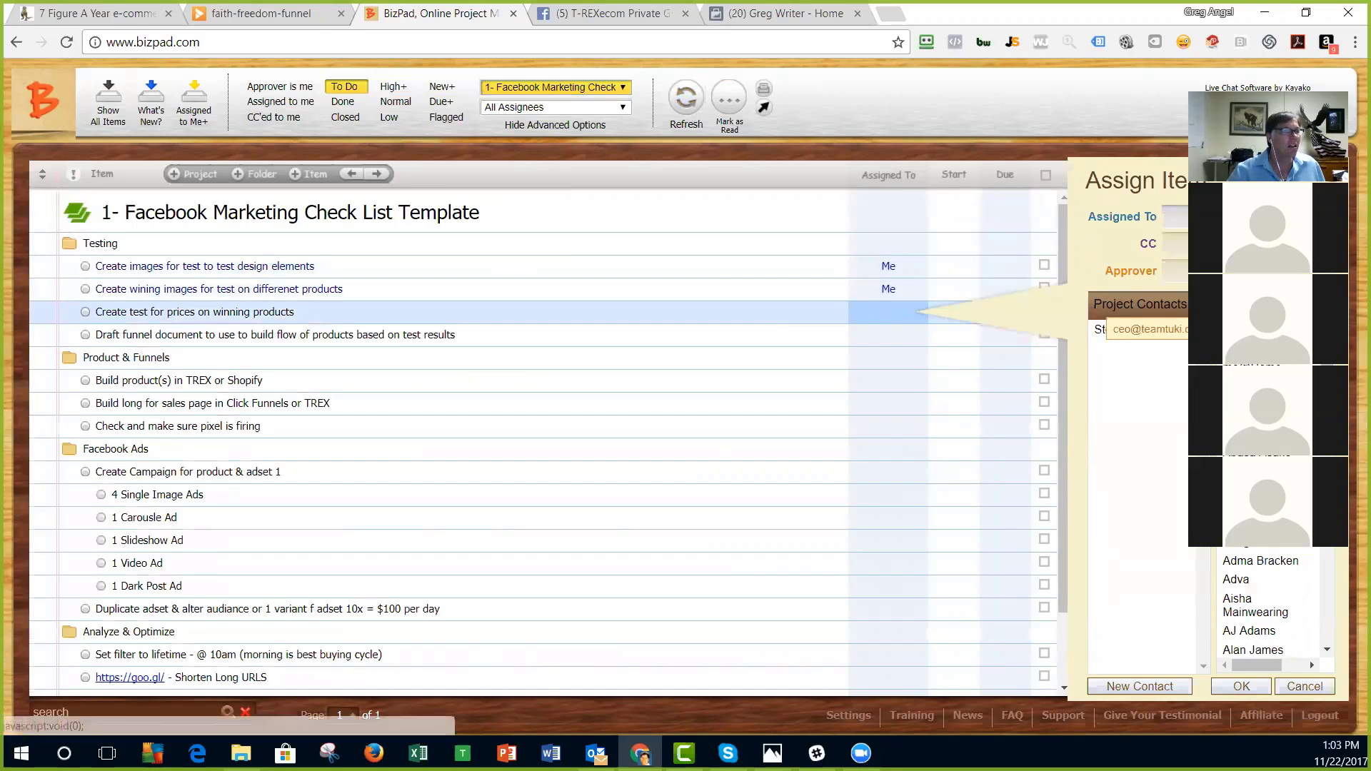
# Step: Assign "Build product(s) in TREX or Shopify" to the project contact, then remove that assignment and close the assignment form
pyautogui.click(879, 381)
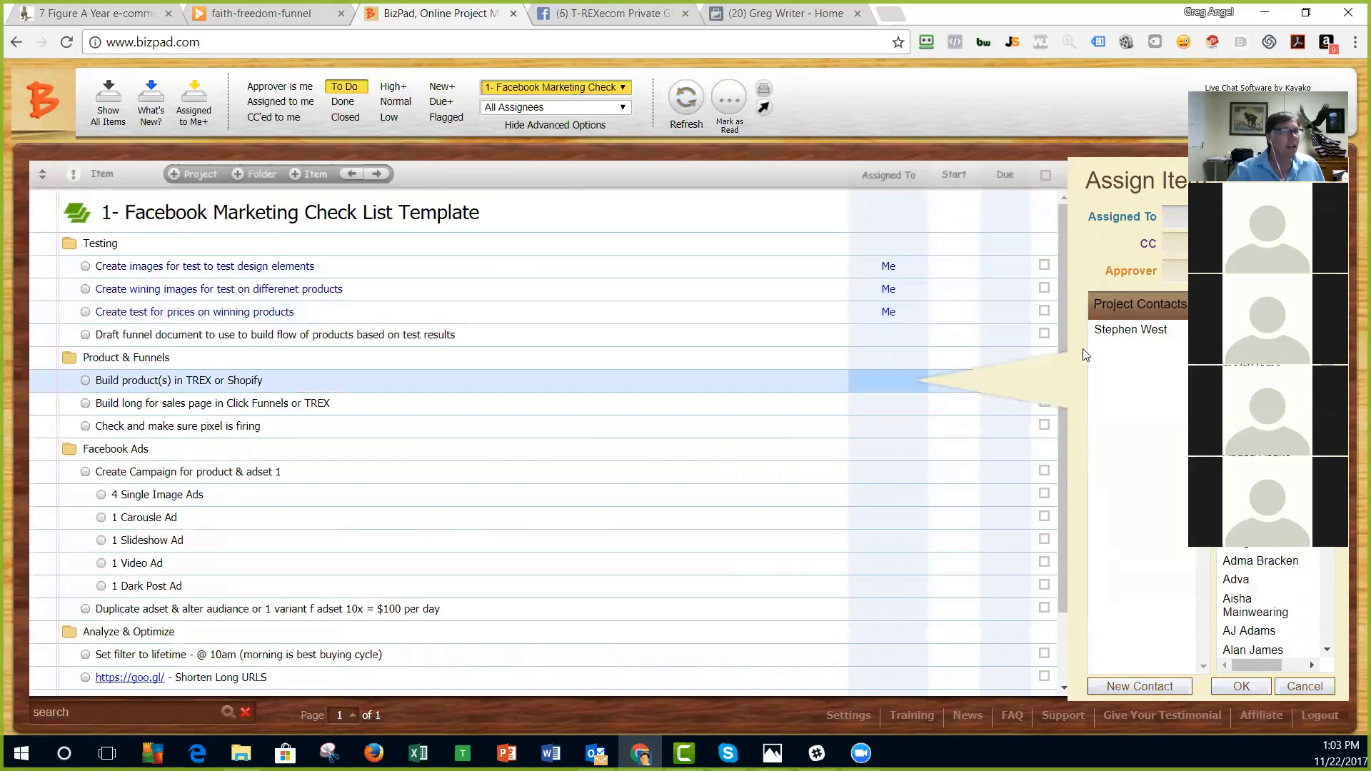
pyautogui.click(1125, 330)
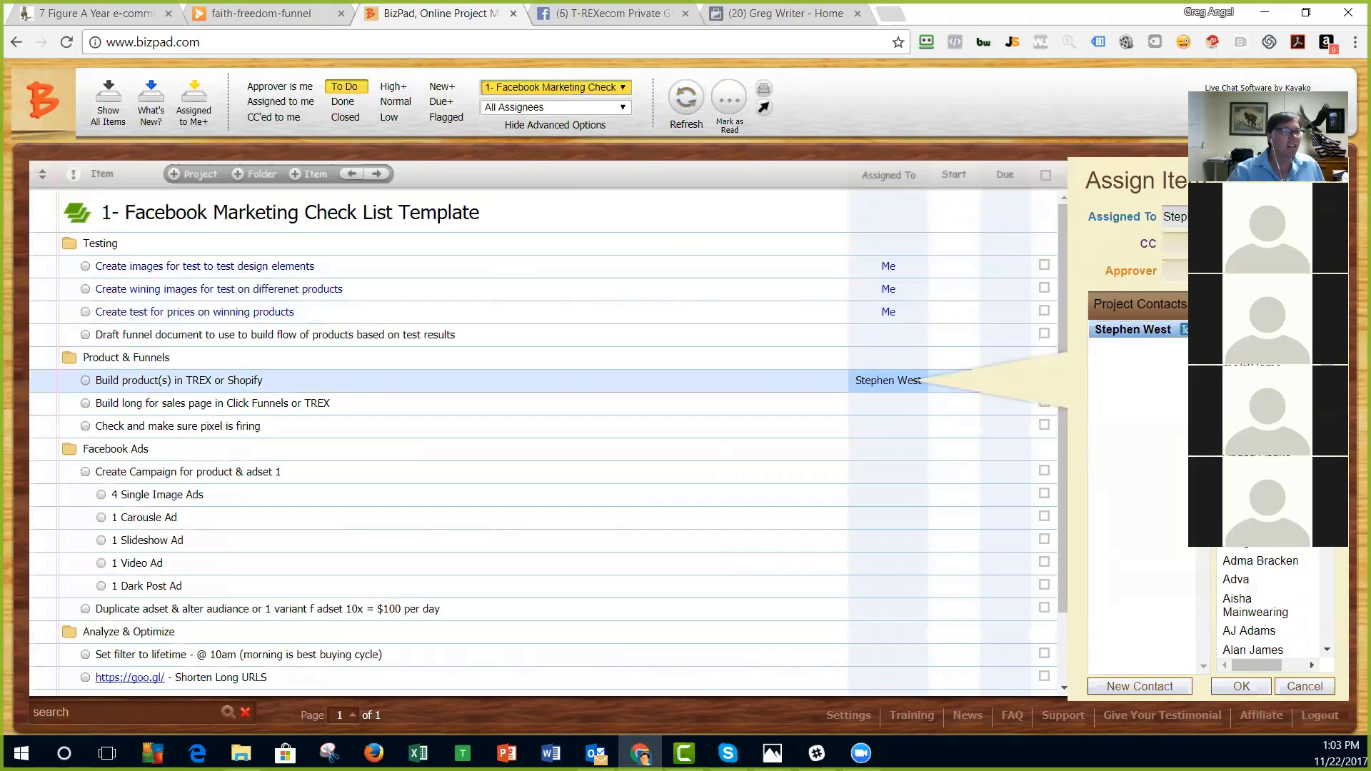
pyautogui.click(1121, 330)
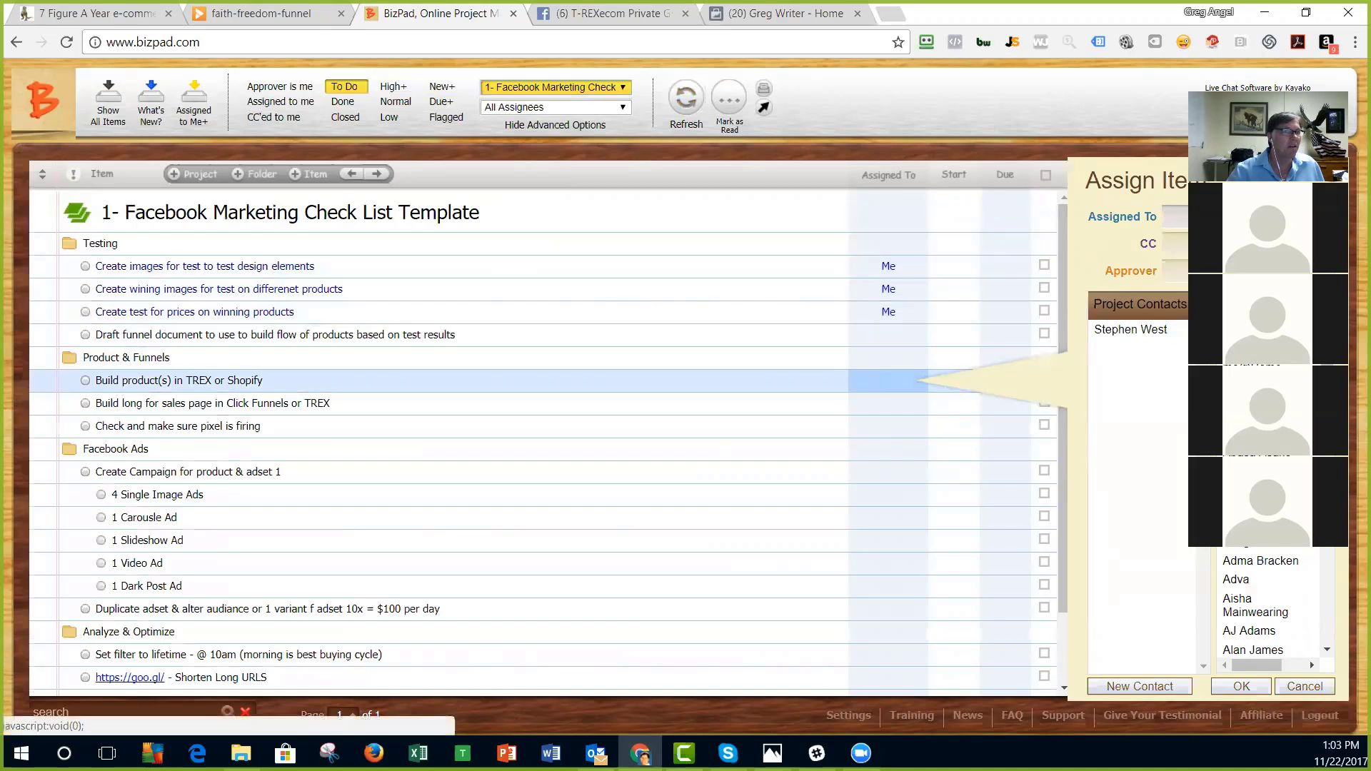
pyautogui.click(880, 380)
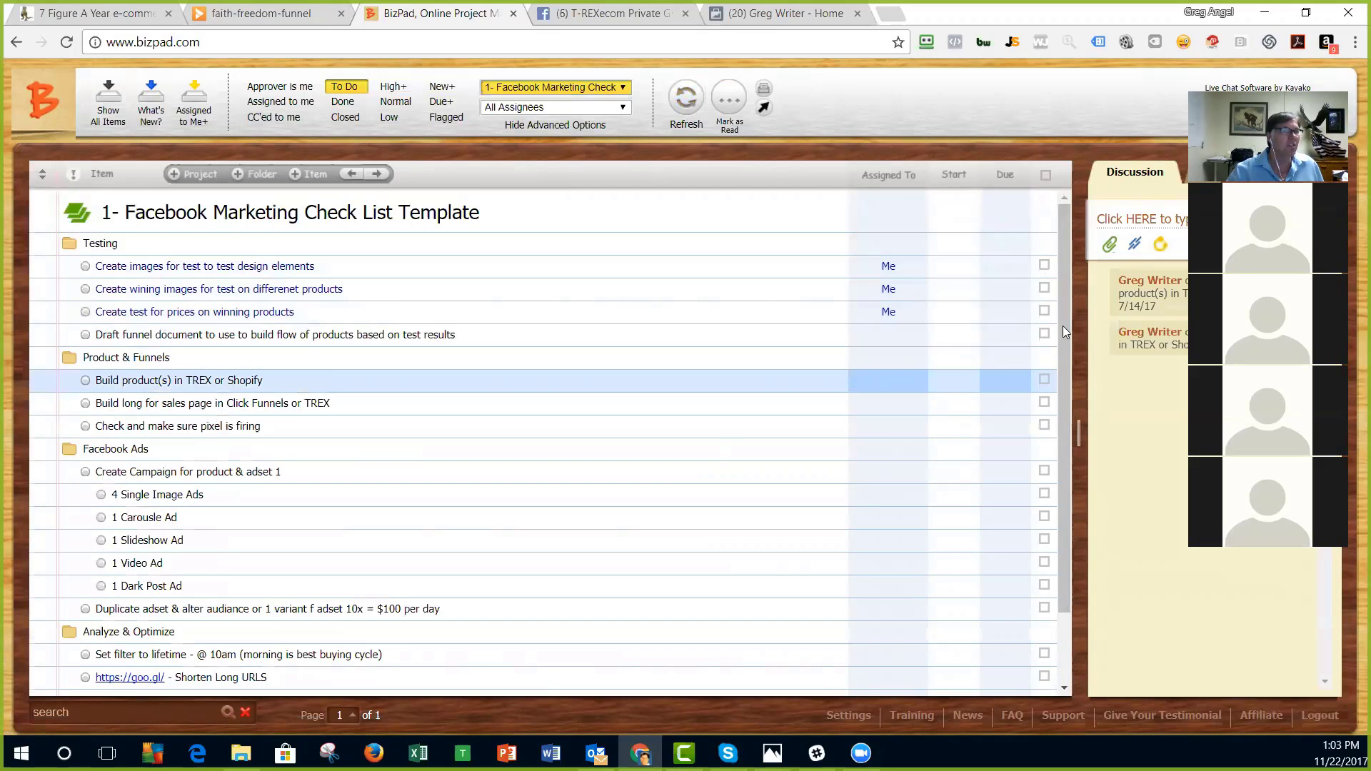
# Step: Set the priority of the three Testing tasks assigned to Me to High
pyautogui.click(72, 273)
pyautogui.click(91, 330)
pyautogui.click(70, 288)
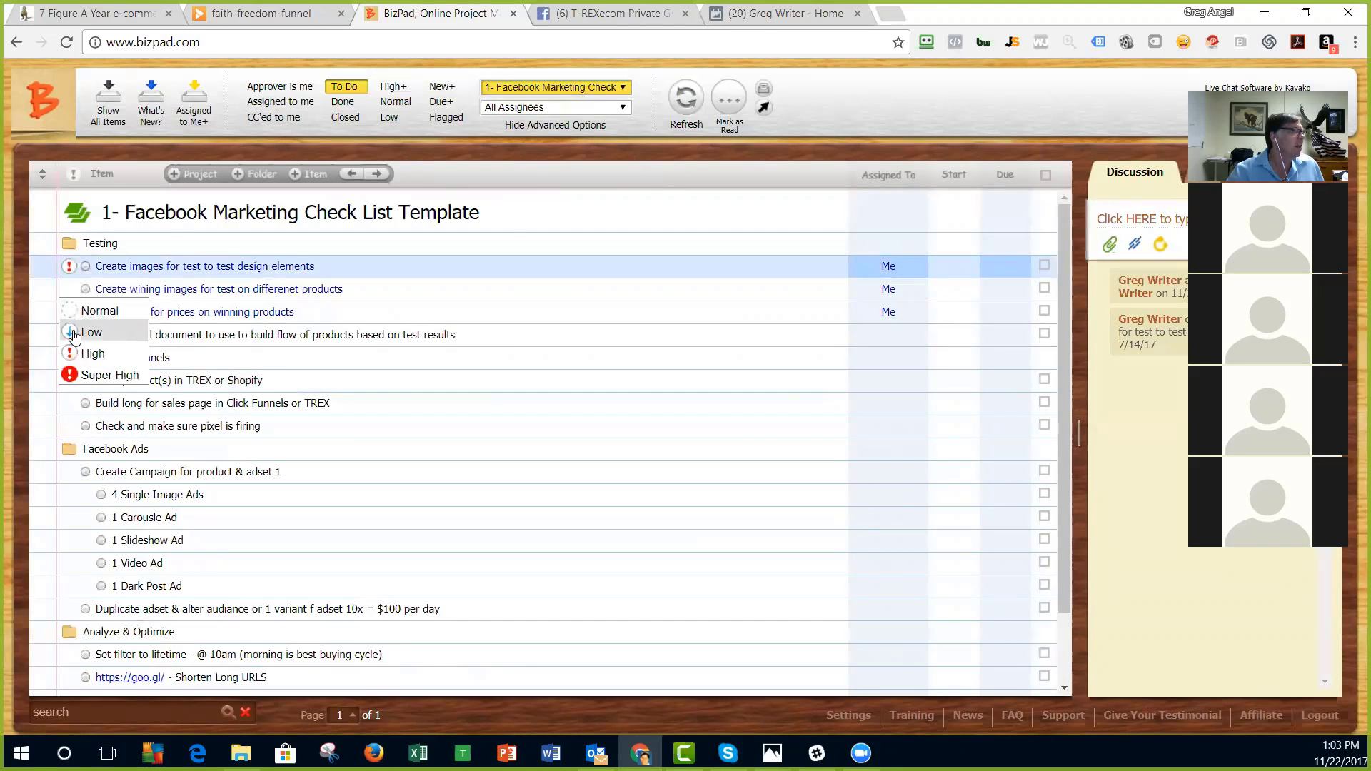
pyautogui.click(80, 353)
pyautogui.click(70, 311)
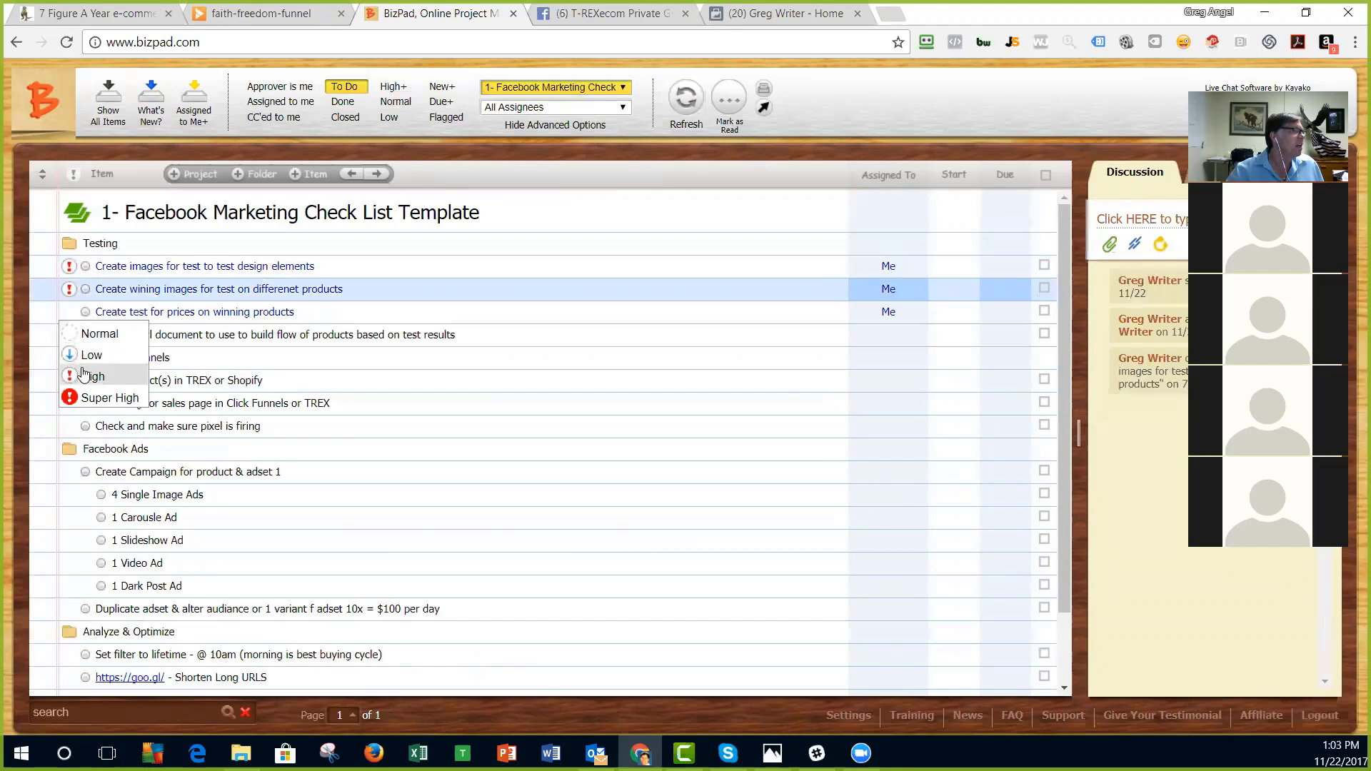
pyautogui.click(84, 374)
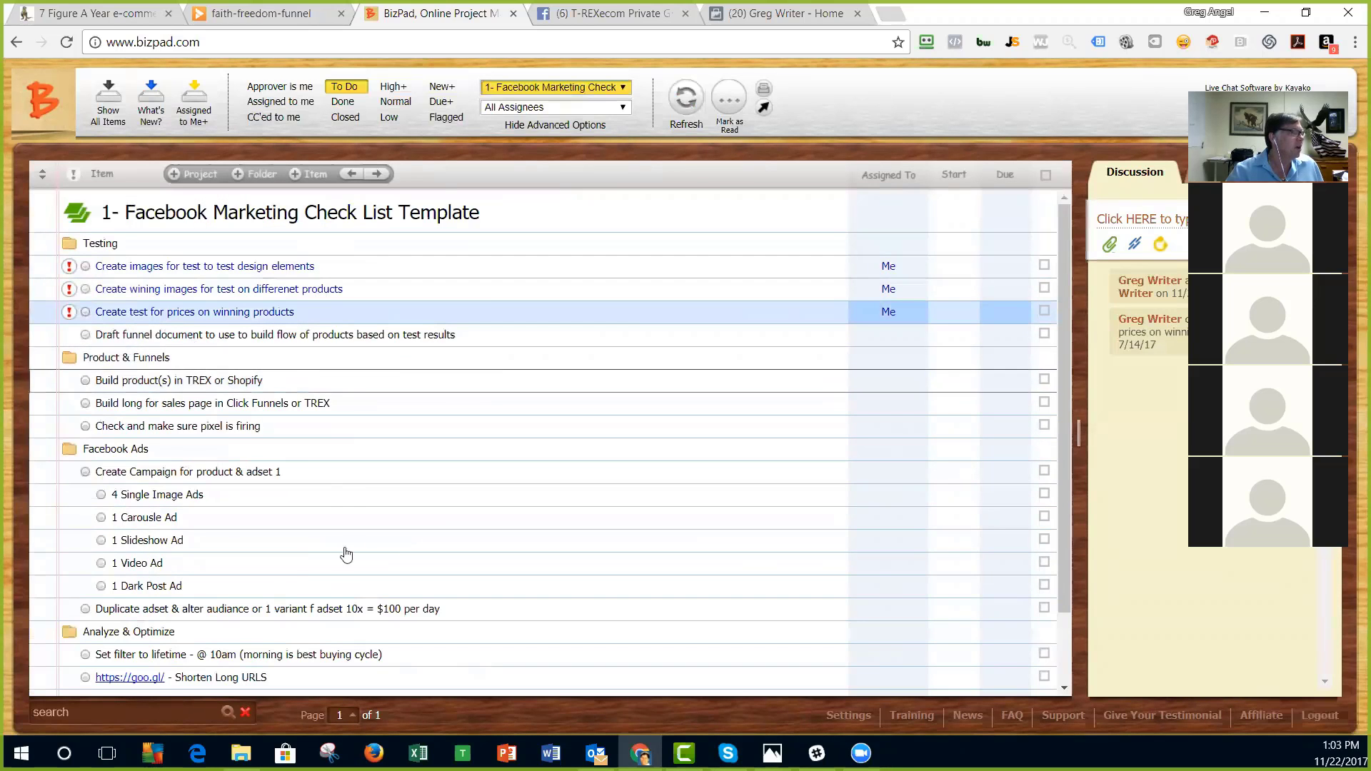
# Step: Filter the Facebook Marketing Check List Template to To Do items with High+ priority, keeping the same project selected
pyautogui.click(392, 87)
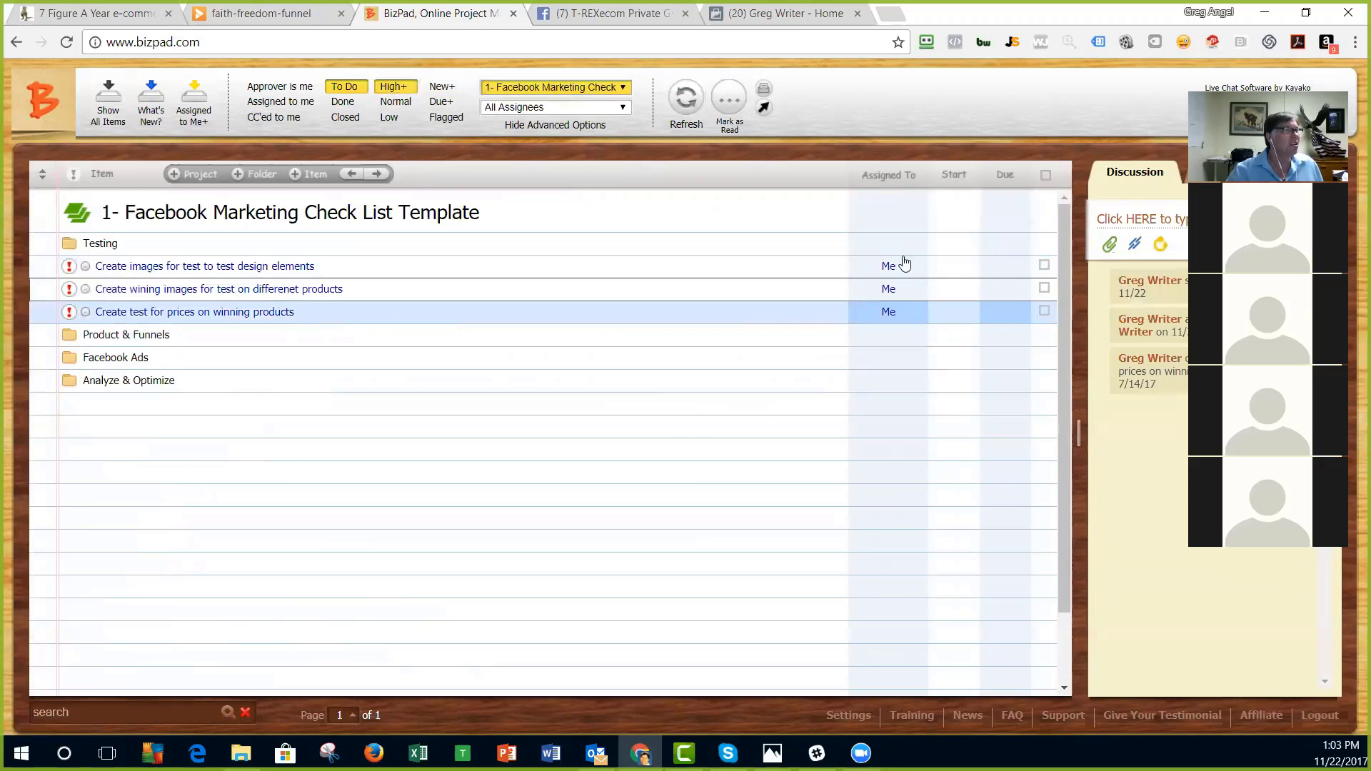
pyautogui.click(622, 88)
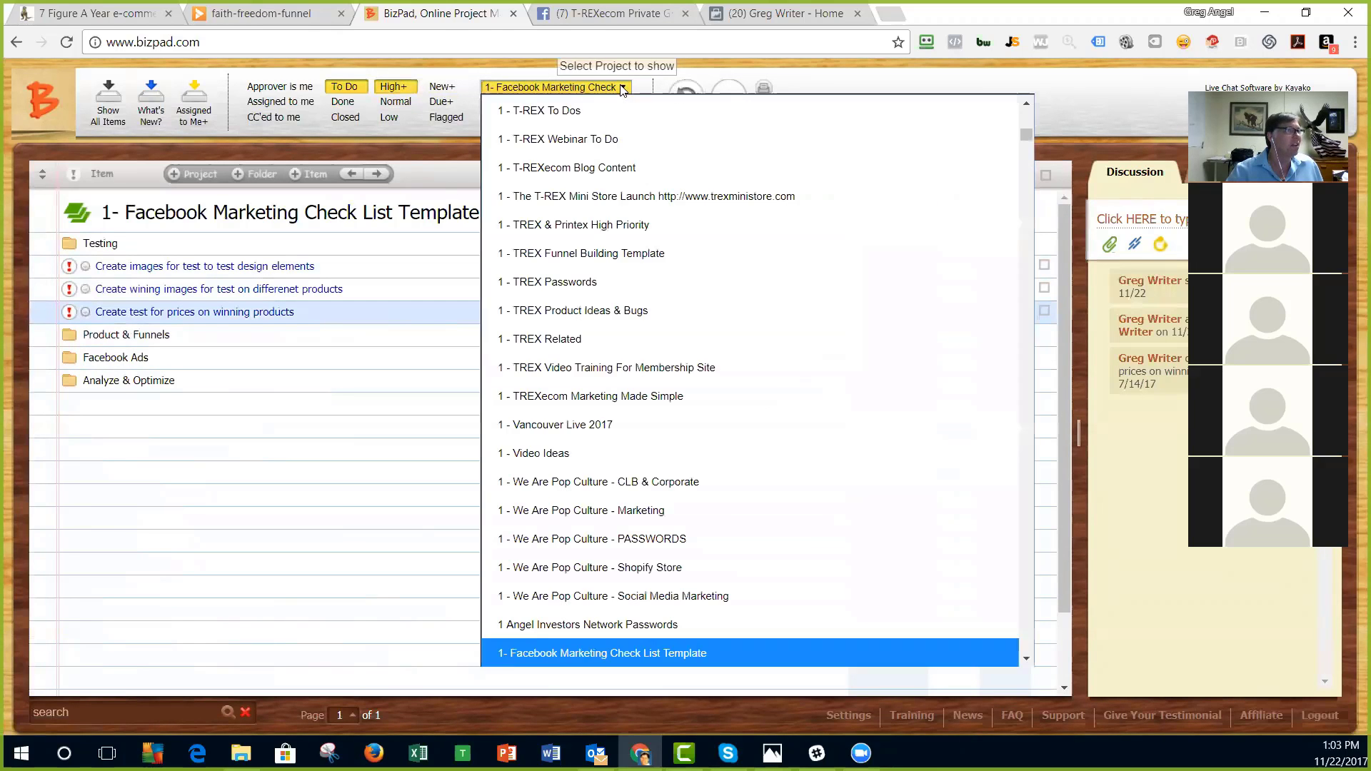
pyautogui.click(562, 655)
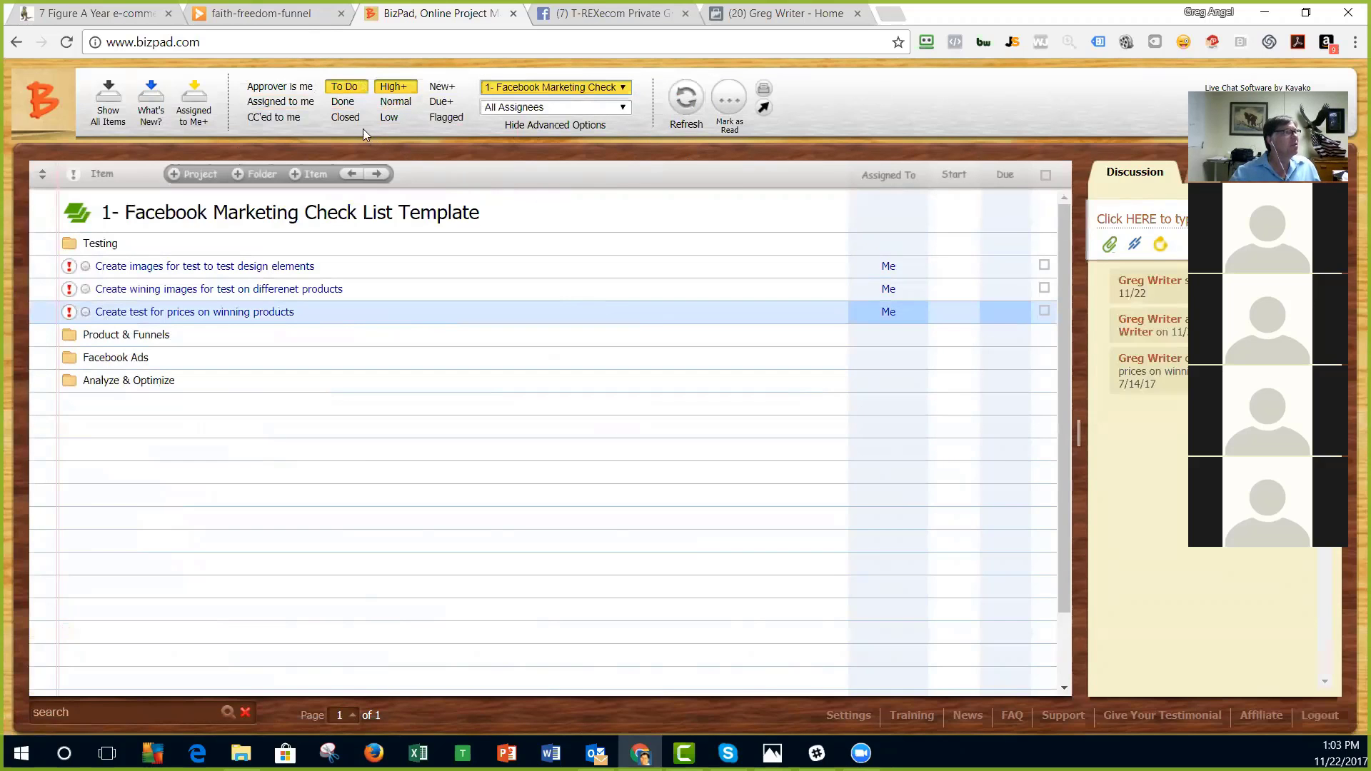
# Step: Turn off the High+ filter and refresh the Facebook checklist to show all its To Do items
pyautogui.click(343, 102)
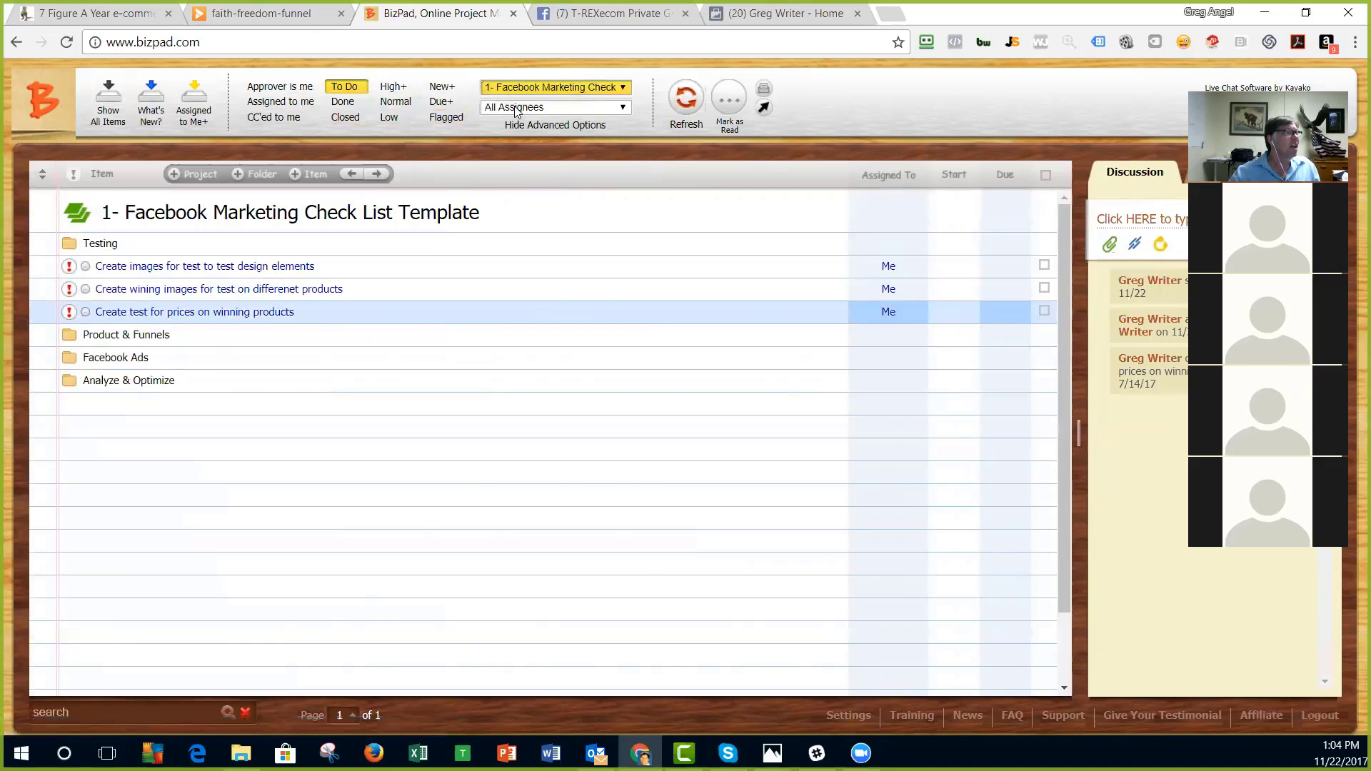
pyautogui.click(573, 87)
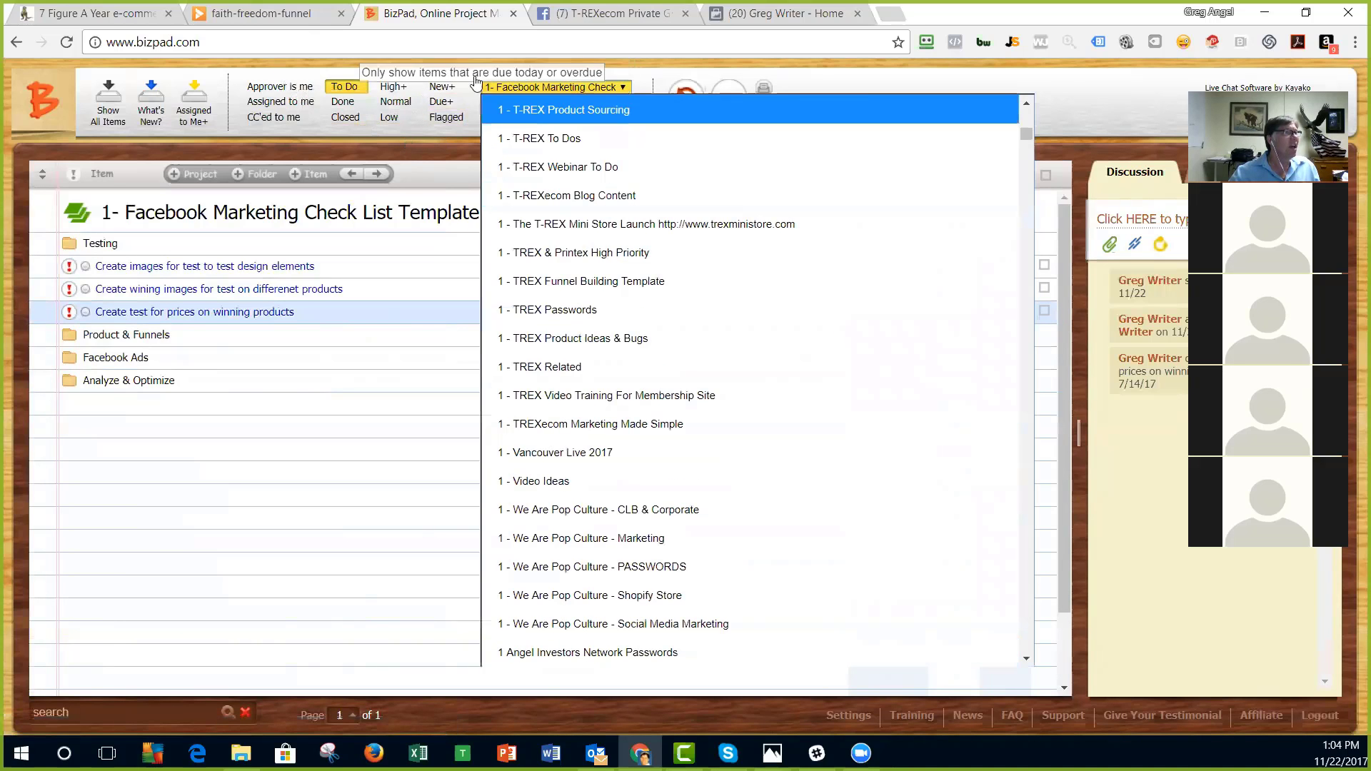
pyautogui.click(892, 87)
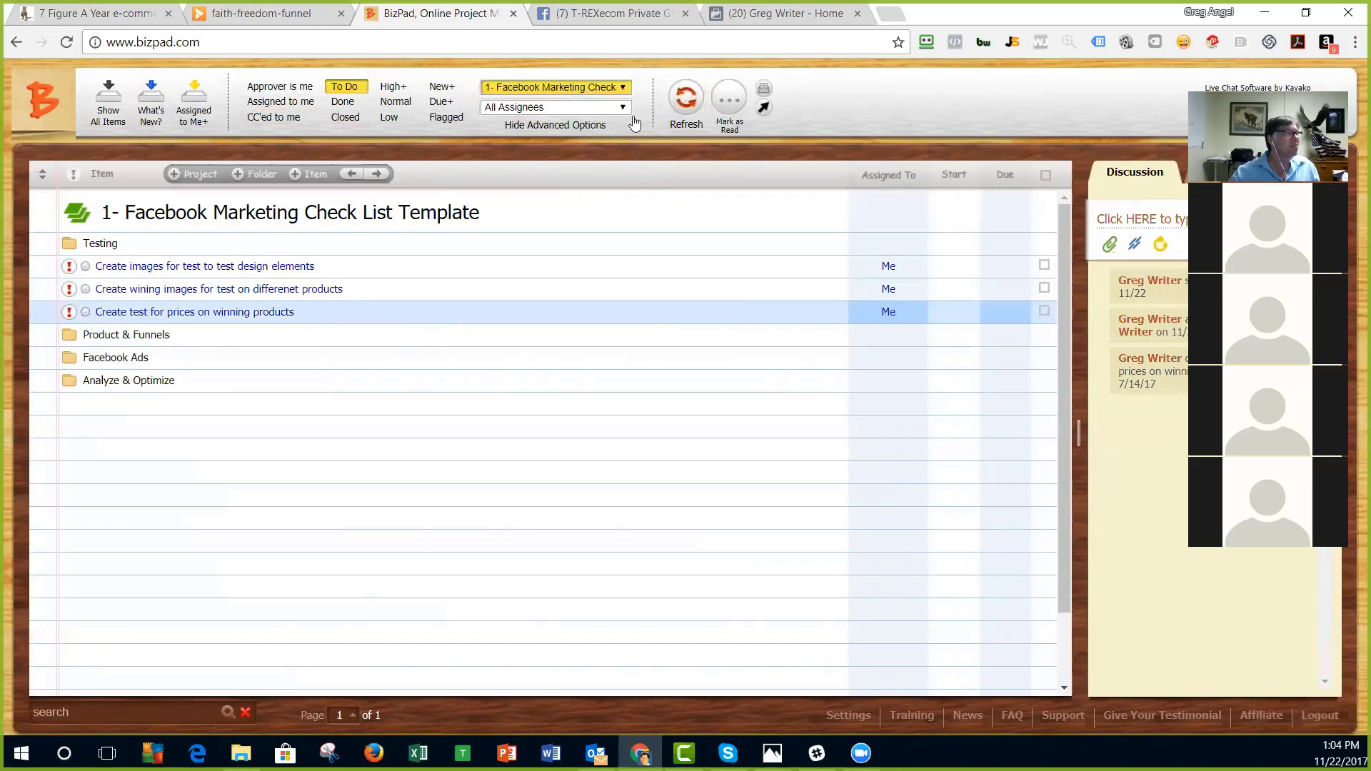
pyautogui.click(685, 98)
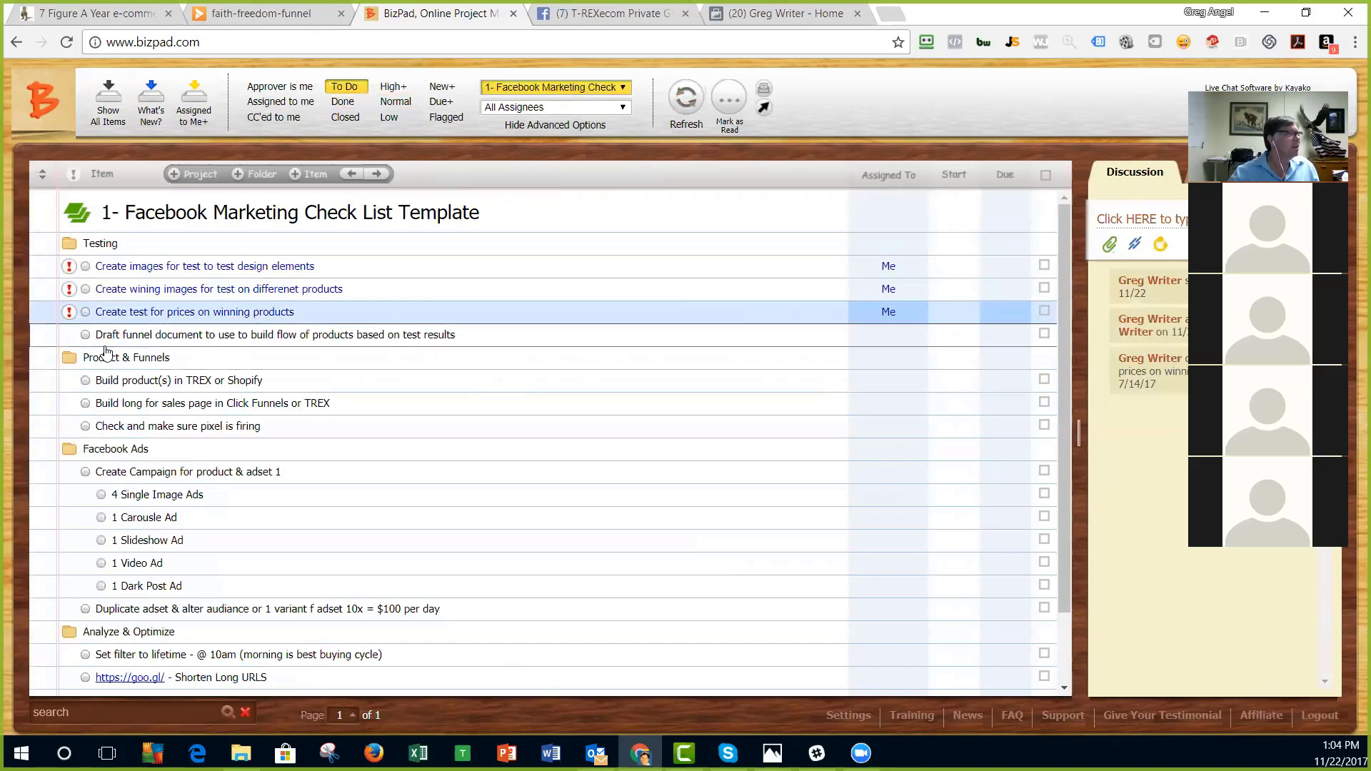
# Step: Remove the Me assignment from the three high-priority tasks in the Testing folder
pyautogui.click(888, 267)
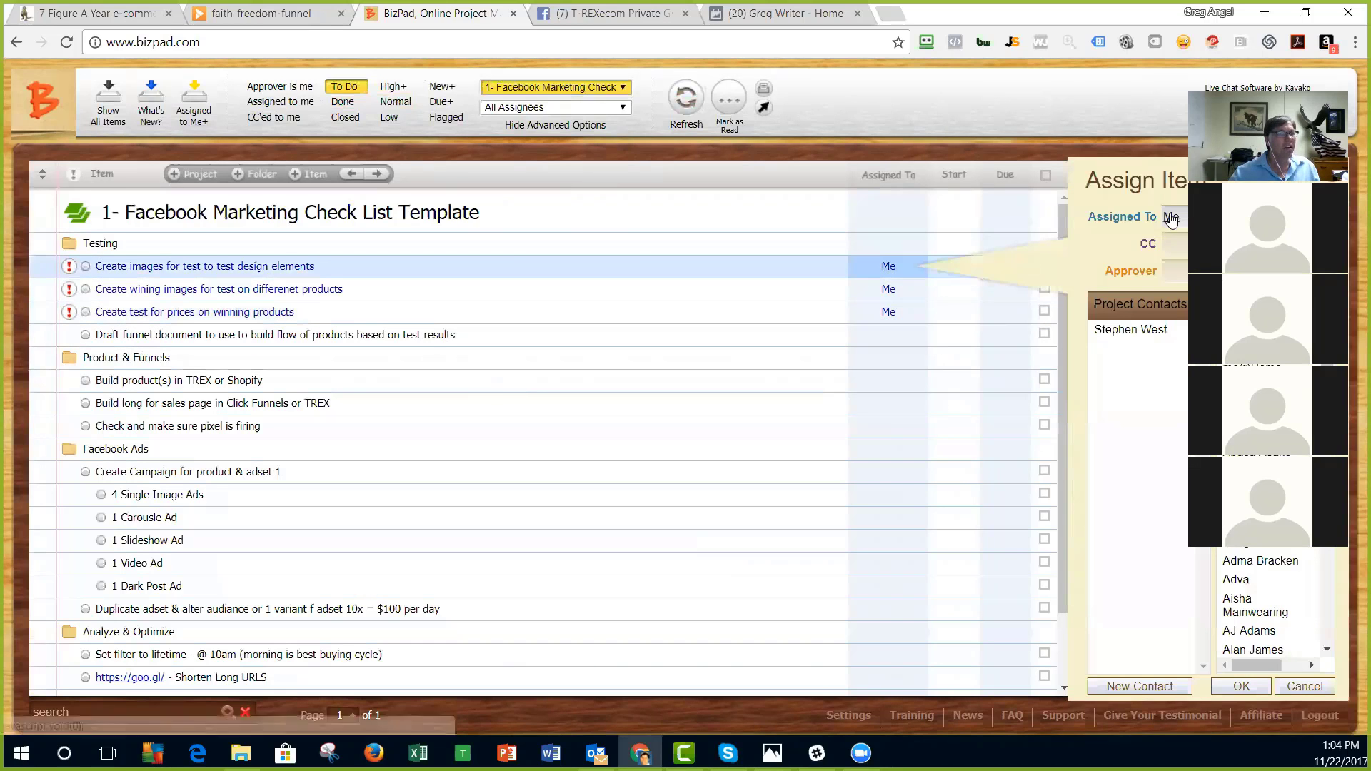
pyautogui.click(889, 288)
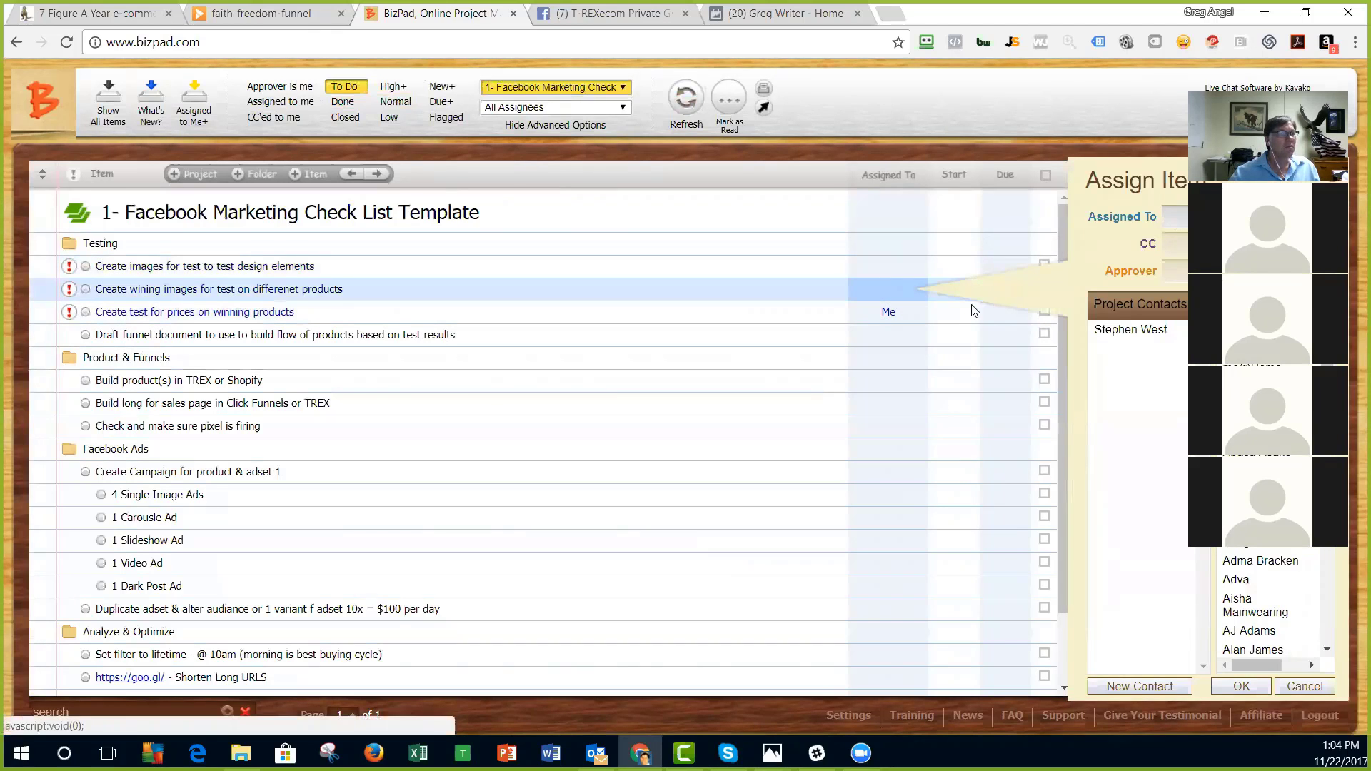
pyautogui.click(887, 313)
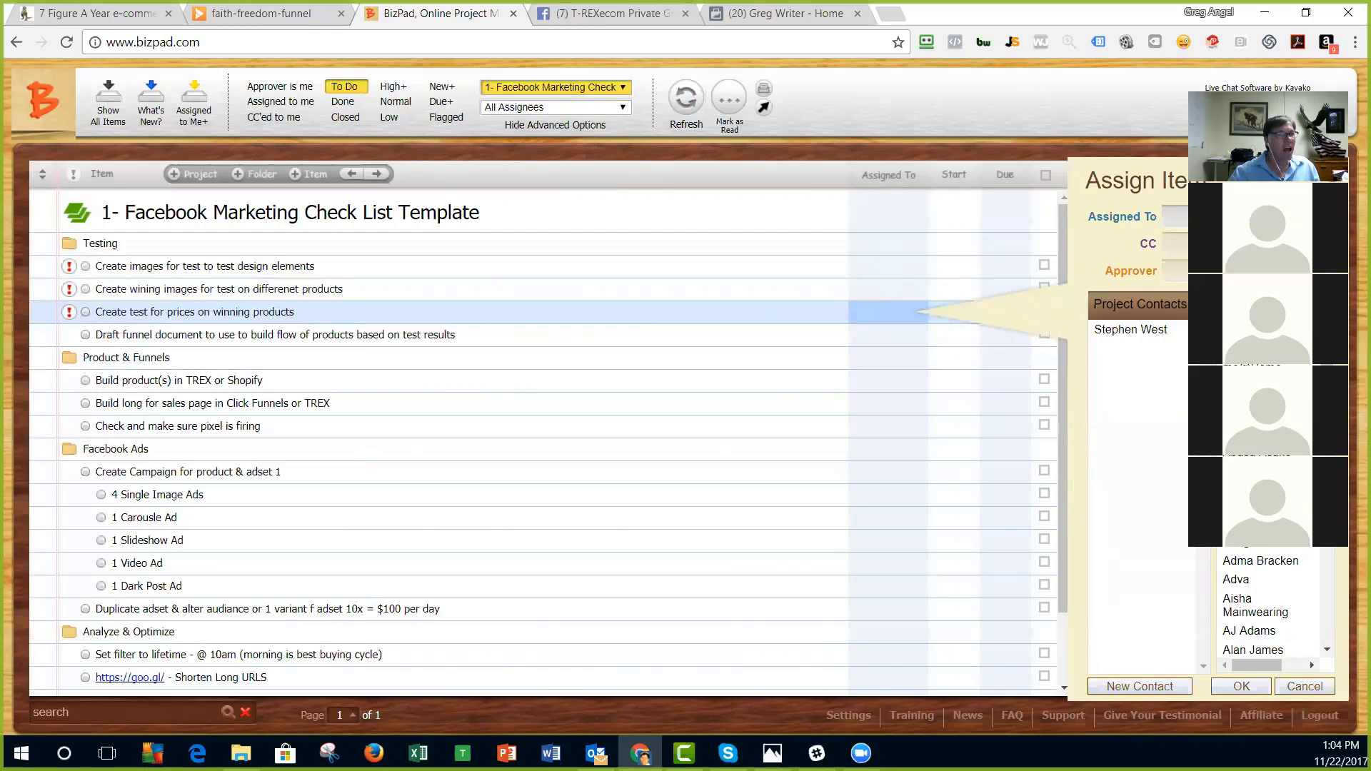
# Step: Close the assignment form and set the priority of the three high-priority tasks in the Testing folder to Normal
pyautogui.press('Escape')
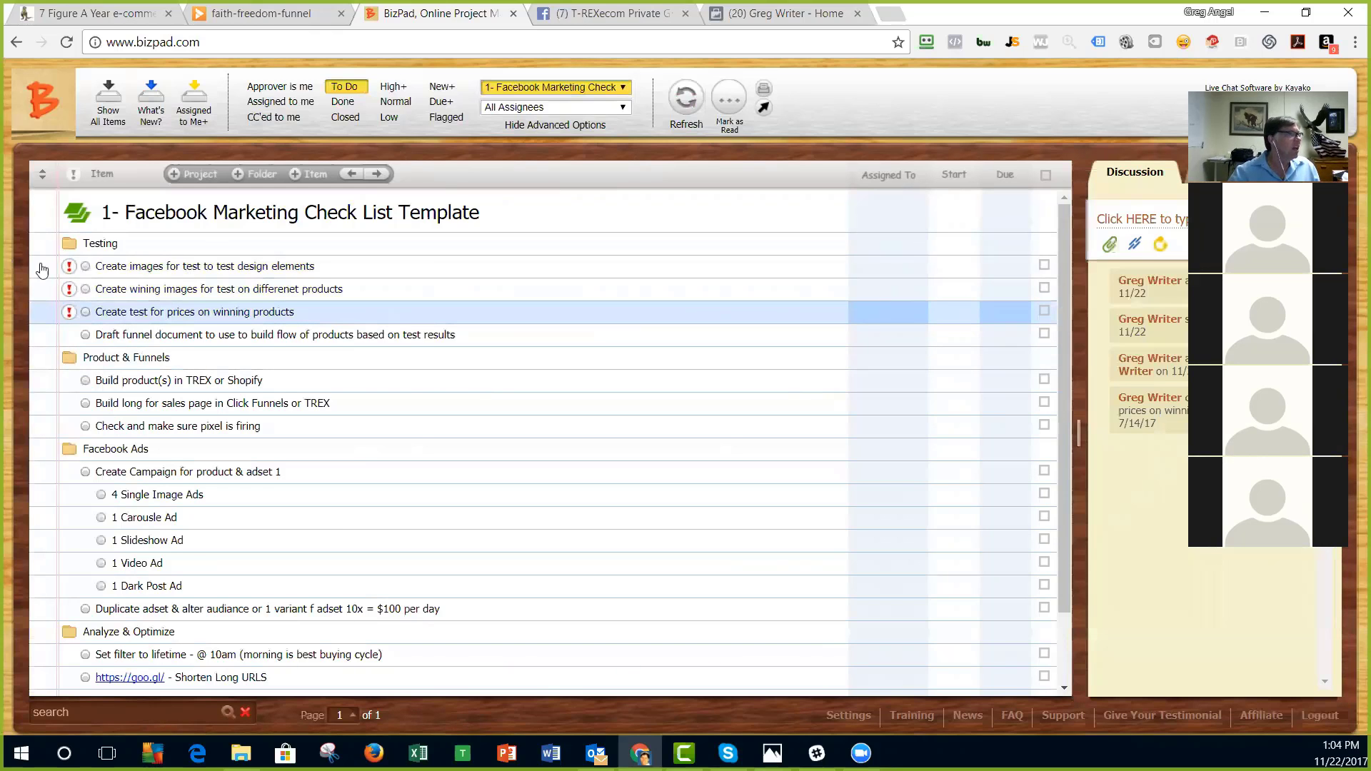
pyautogui.click(70, 268)
pyautogui.click(84, 287)
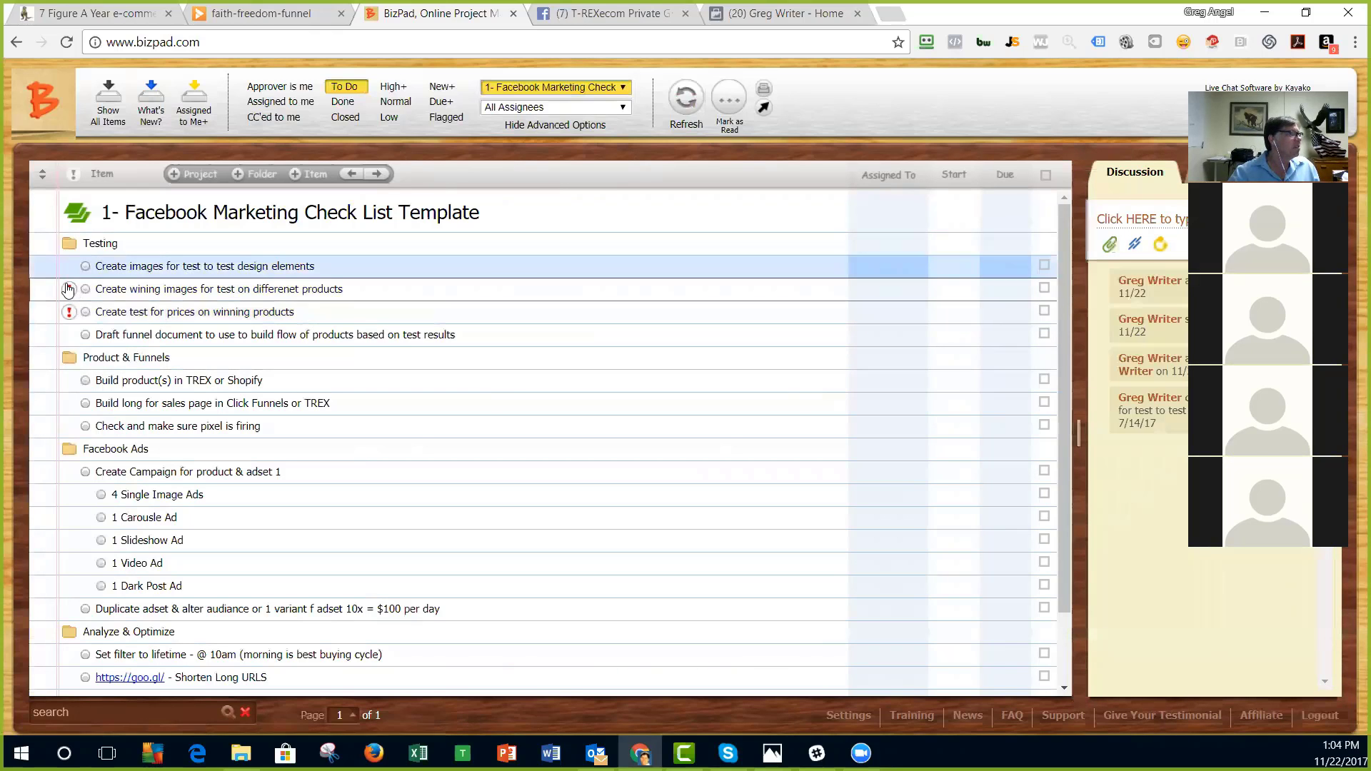
pyautogui.click(72, 291)
pyautogui.click(86, 311)
pyautogui.click(69, 312)
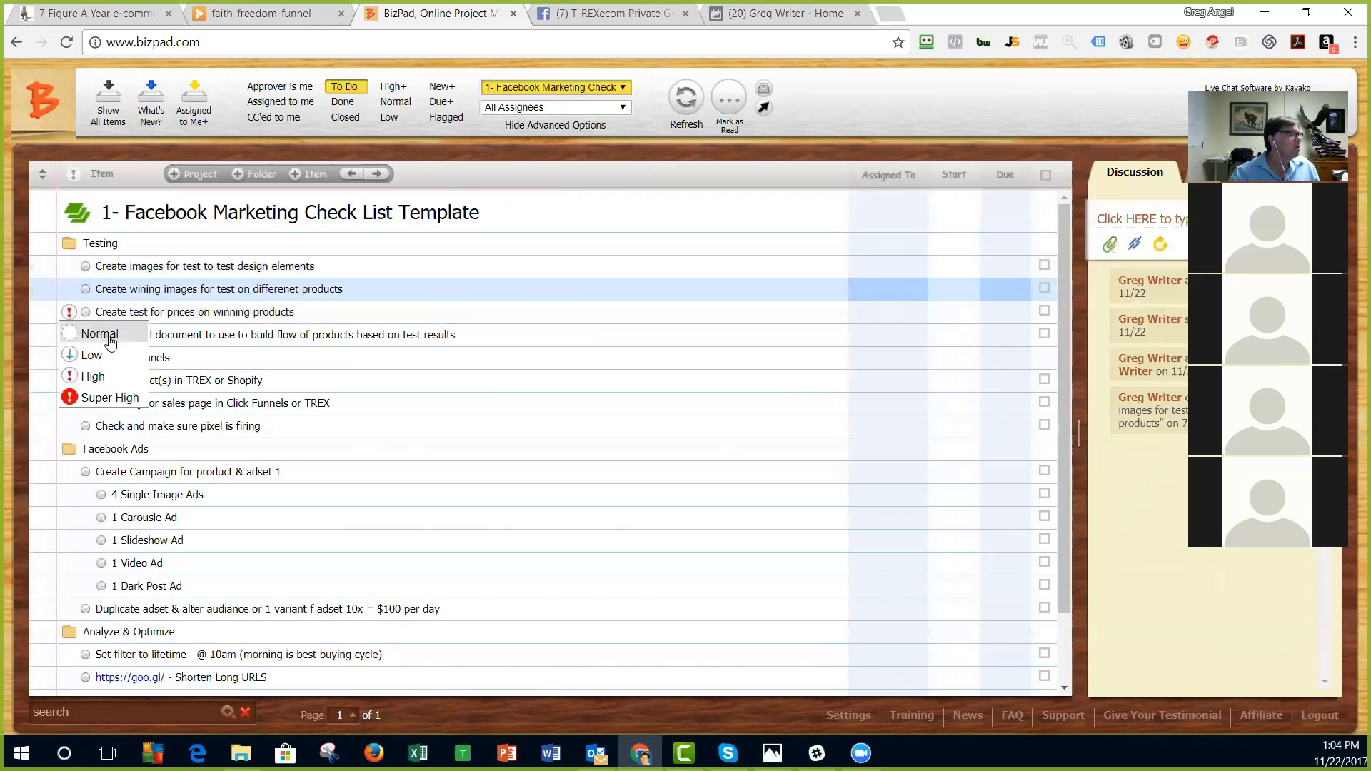
pyautogui.click(86, 333)
pyautogui.doubleClick(241, 267)
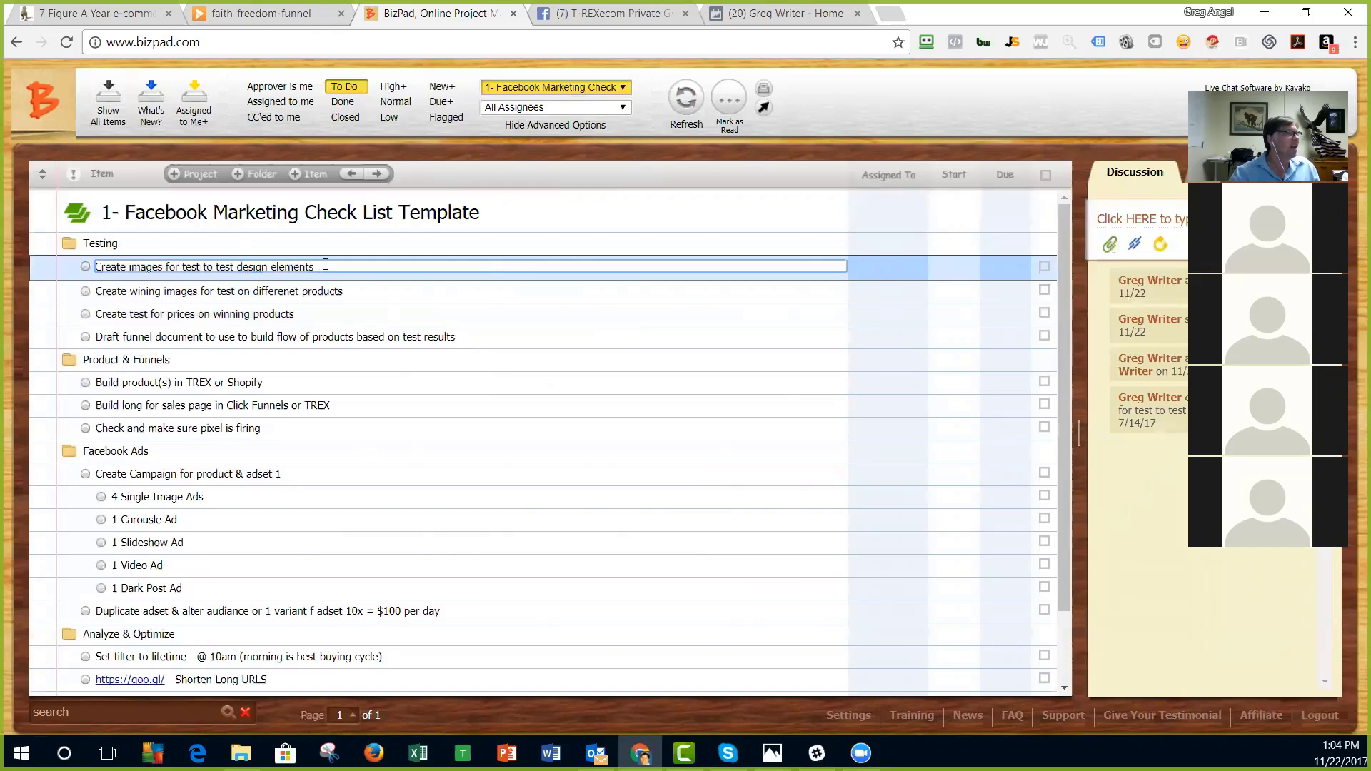
pyautogui.press('Return')
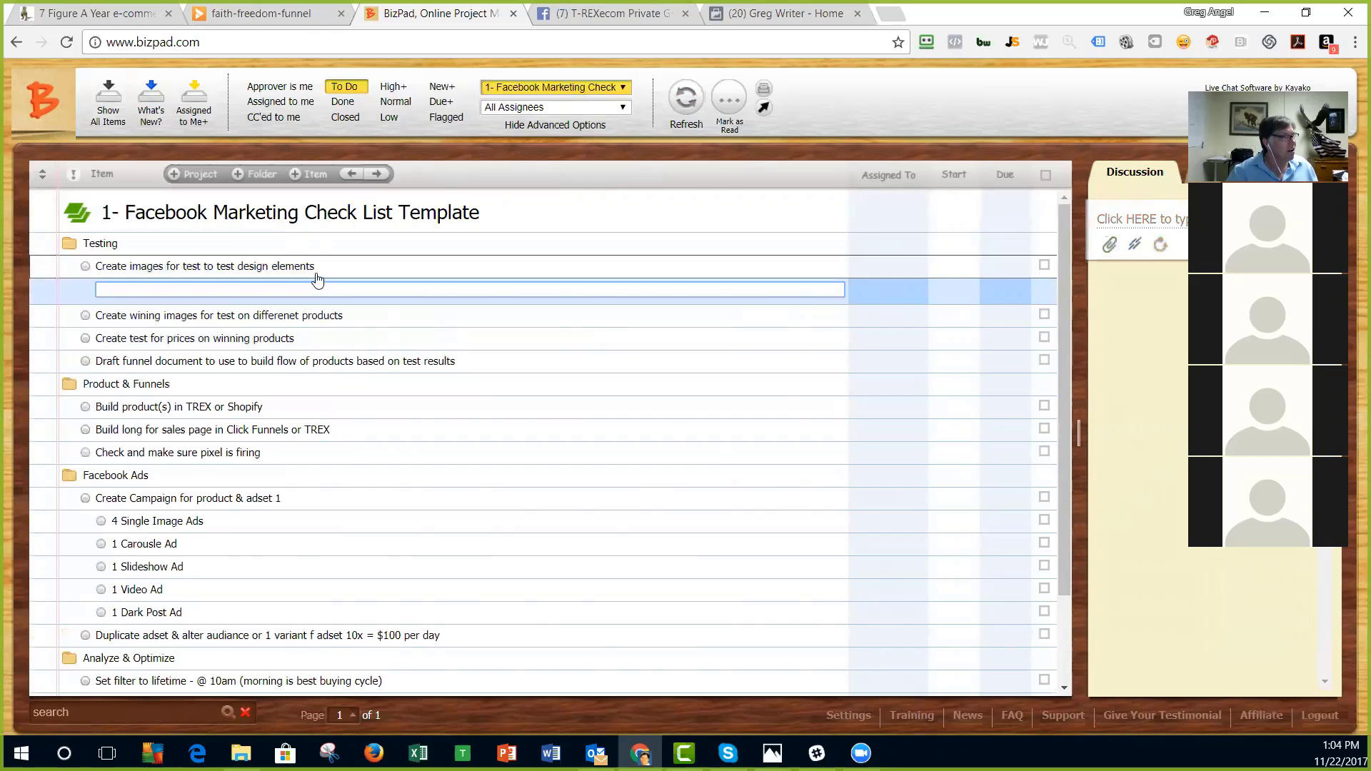
pyautogui.doubleClick(319, 266)
pyautogui.press('Return')
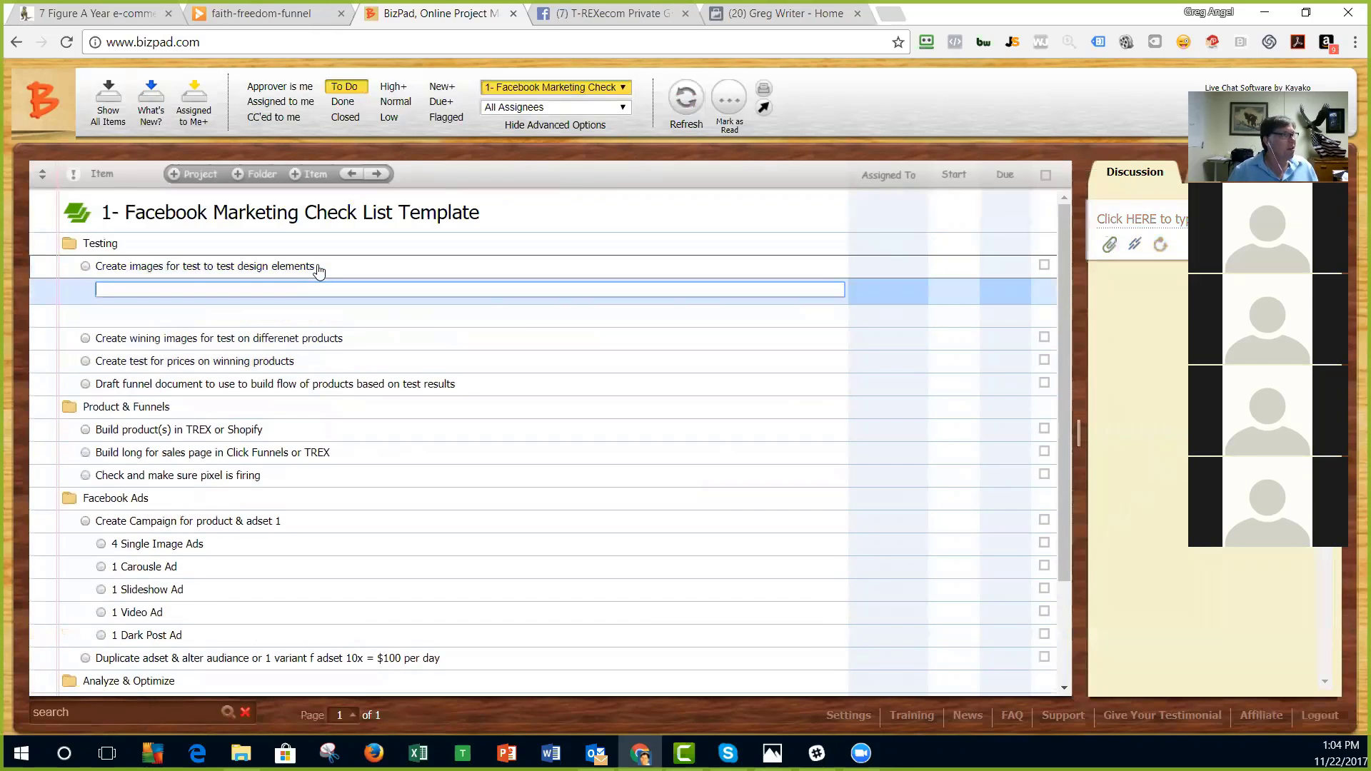
pyautogui.click(691, 105)
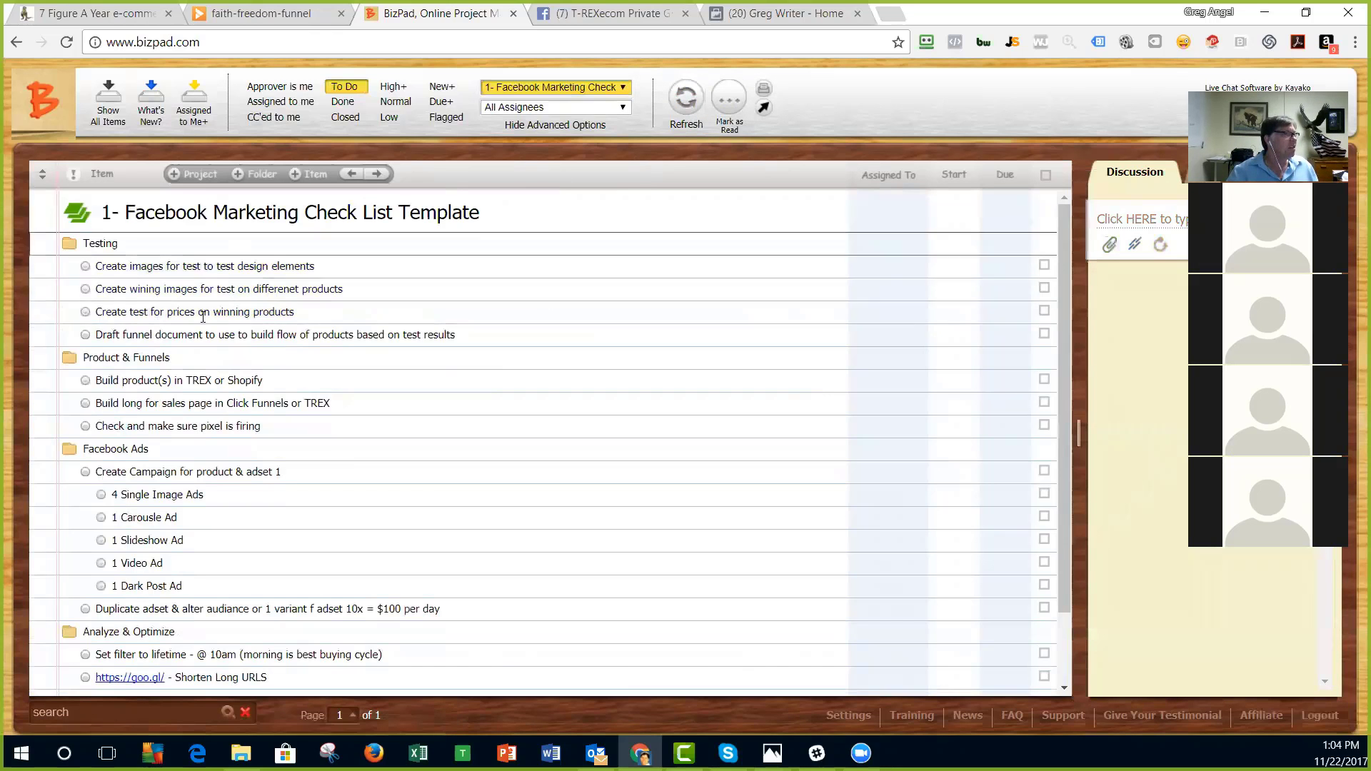
# Step: Add an indented sub-item "2 700 x 700 AB Question Images" under "Create images for test to test design elements"
pyautogui.click(332, 268)
pyautogui.press('Return')
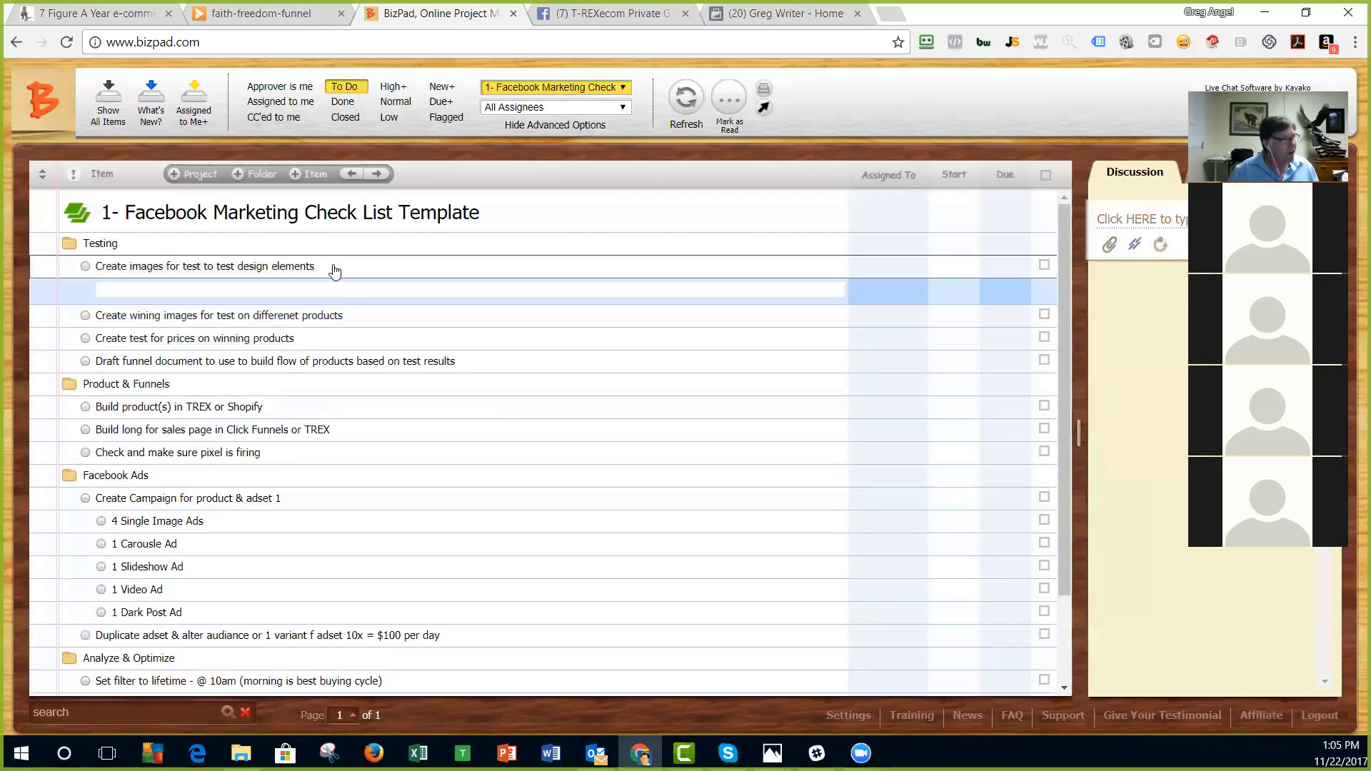
pyautogui.click(377, 175)
pyautogui.click(377, 175)
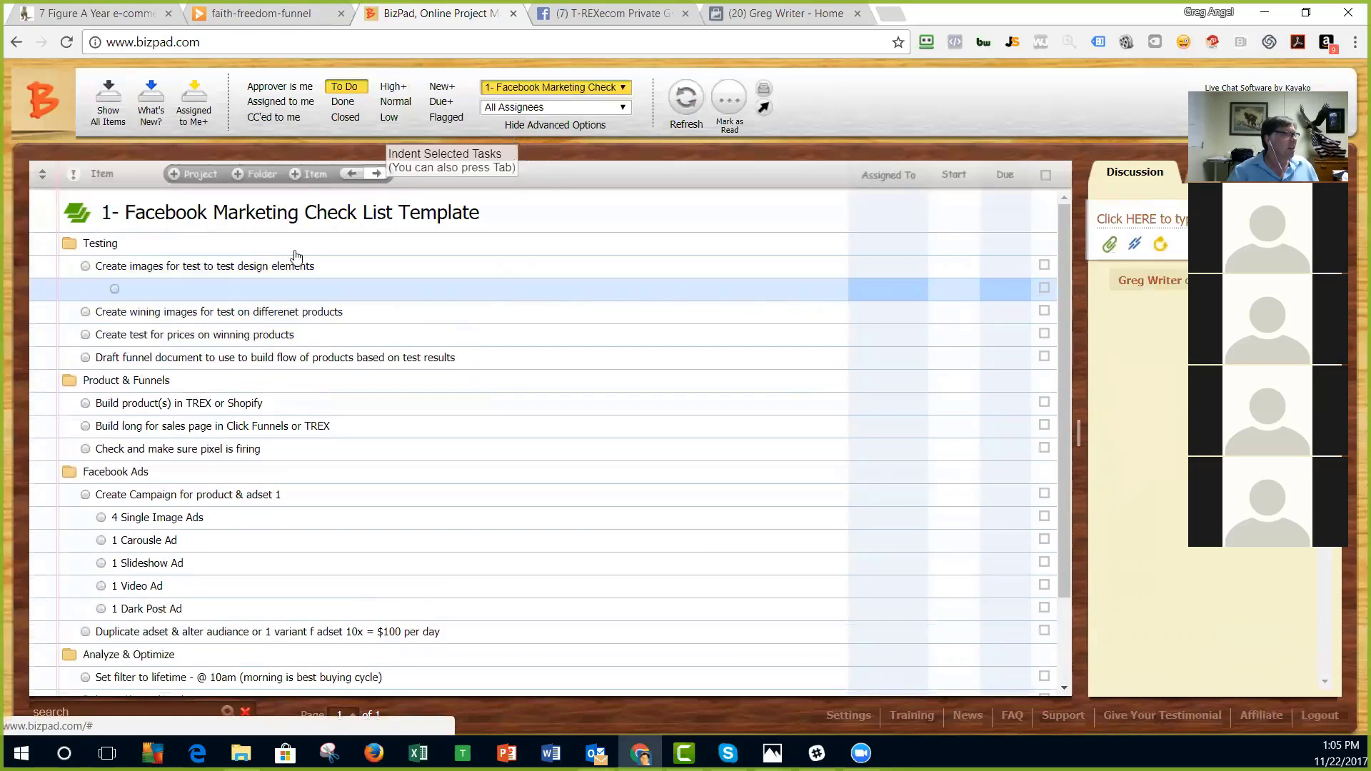
pyautogui.click(156, 288)
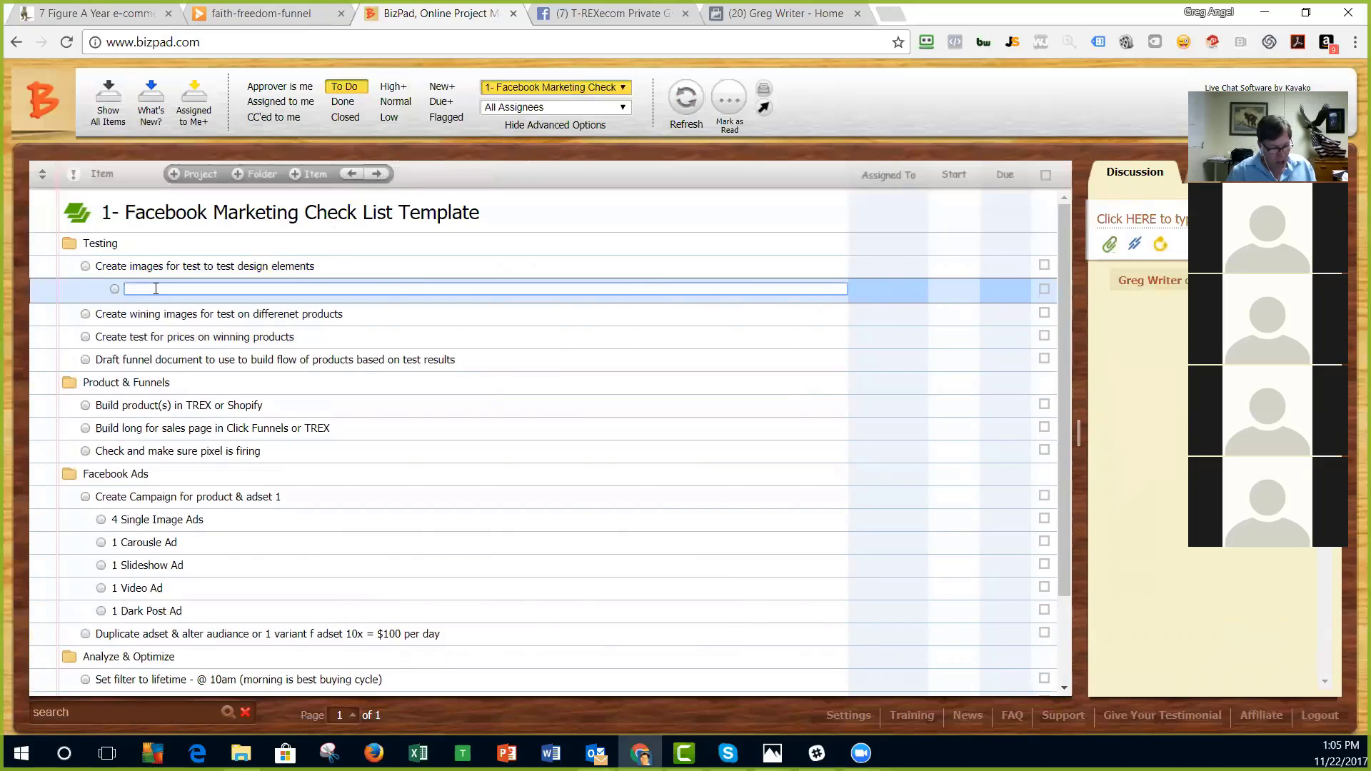
pyautogui.write('2 700 x 700 AB Ques')
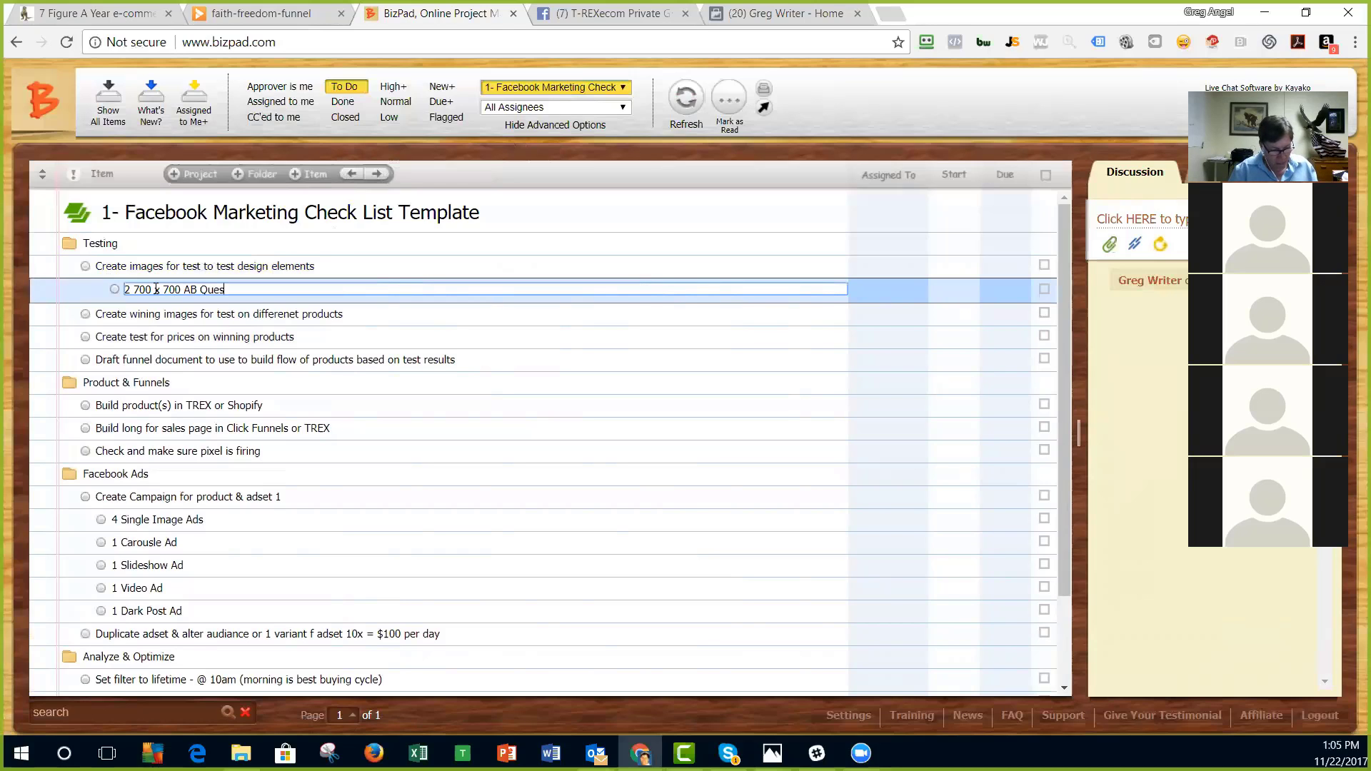
pyautogui.write('tion Image')
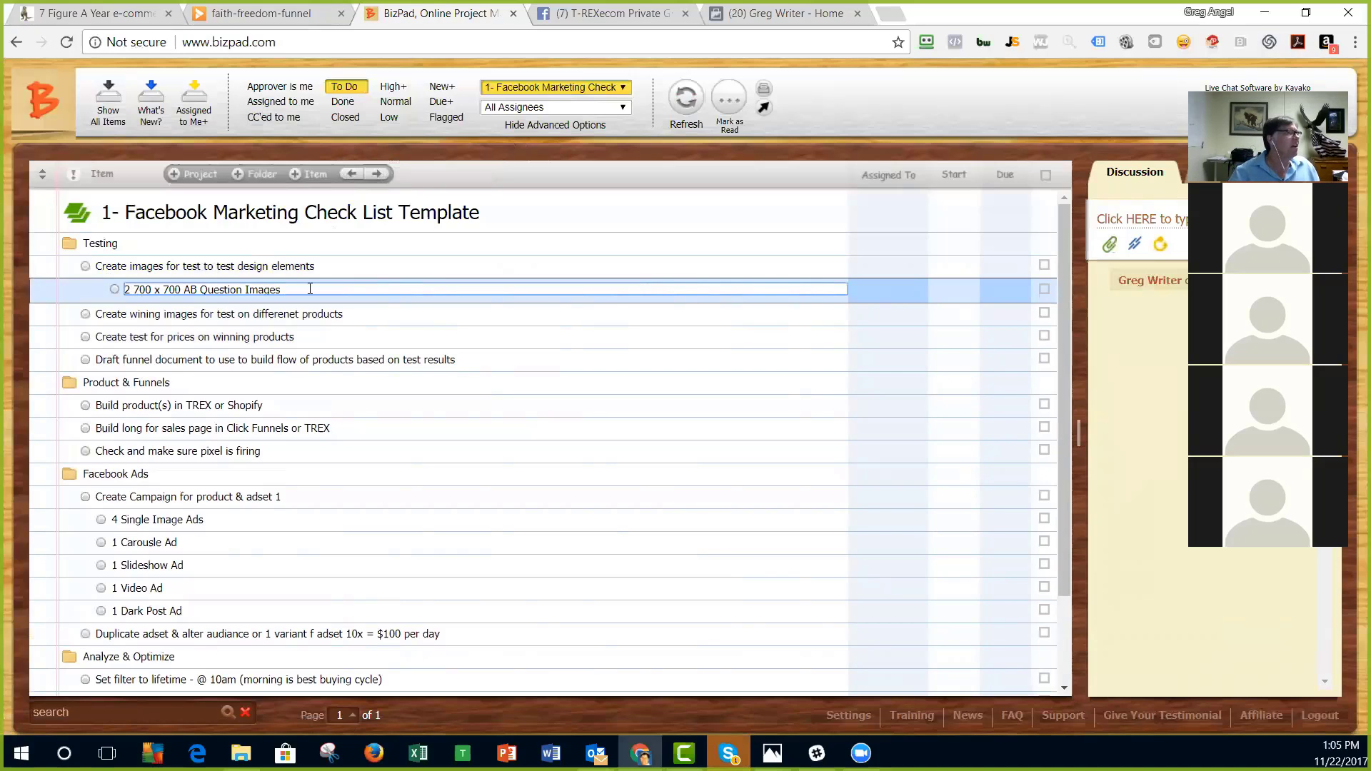
pyautogui.write('s')
# Step: Change the image size in the new AB Question Images sub-item to 1280X600 and save it
pyautogui.write('12')
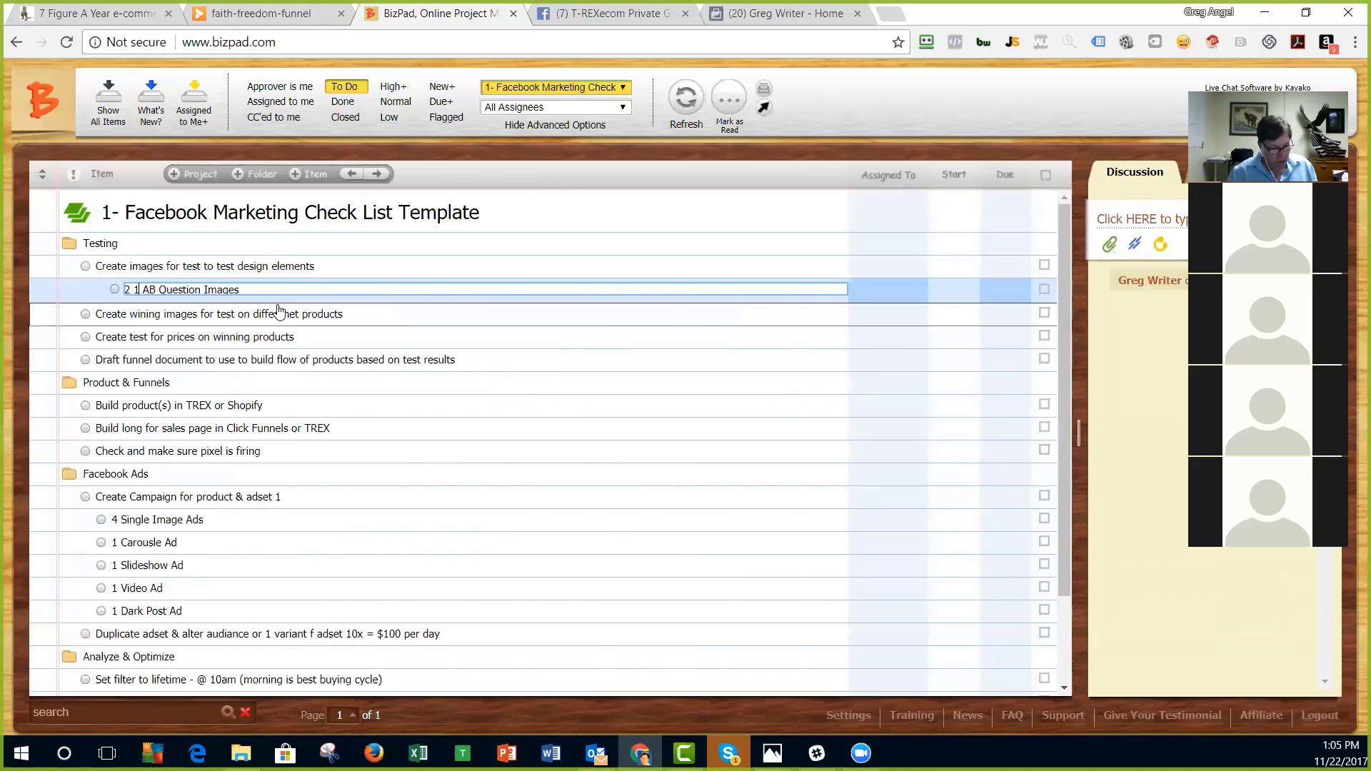
pyautogui.write('60')
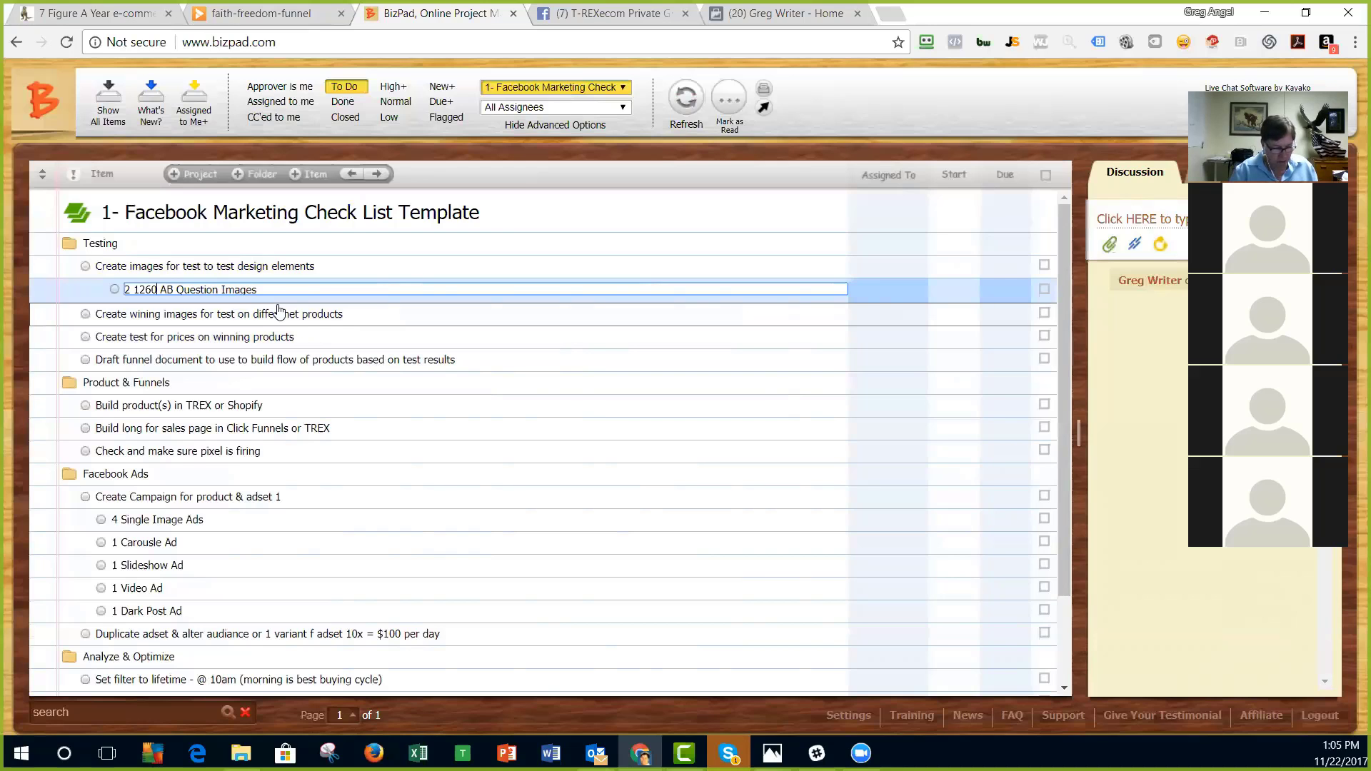
pyautogui.press('BackSpace')
pyautogui.press('BackSpace')
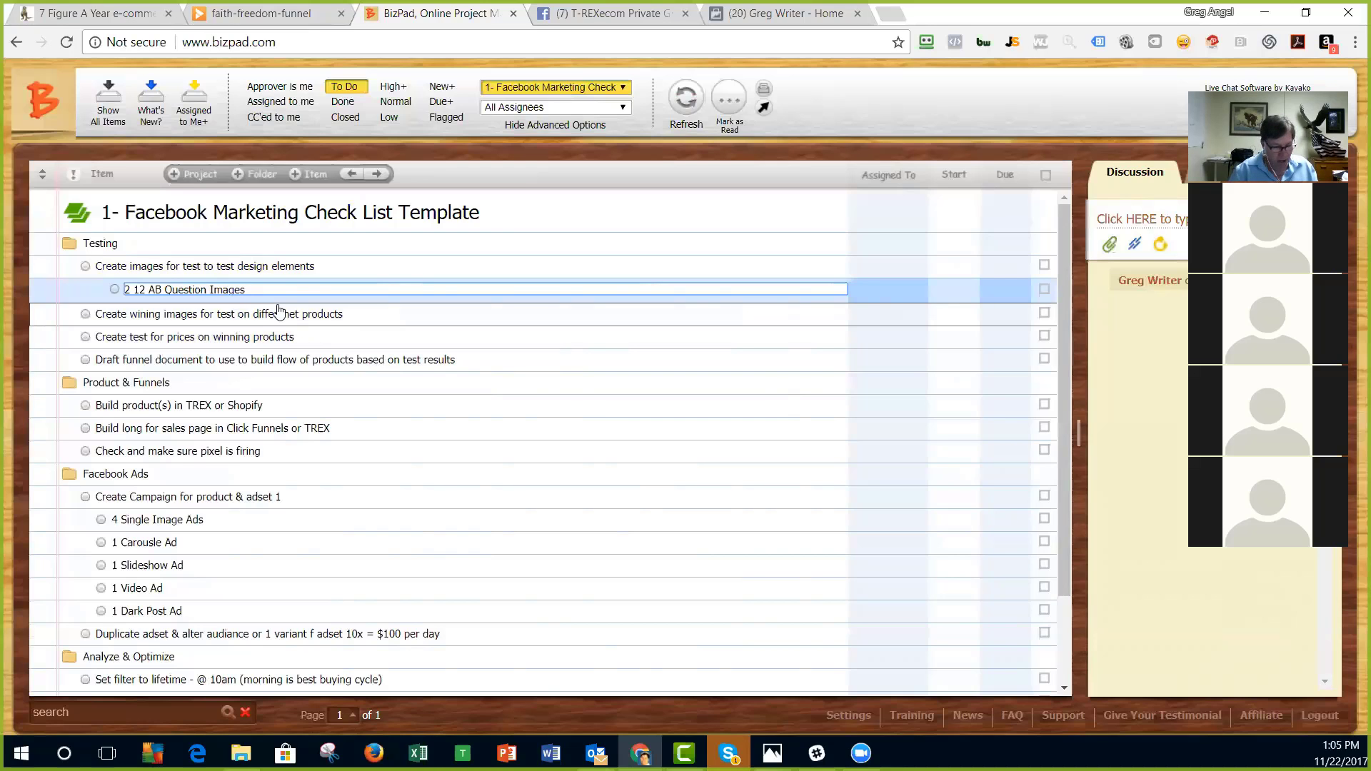
pyautogui.write('80X')
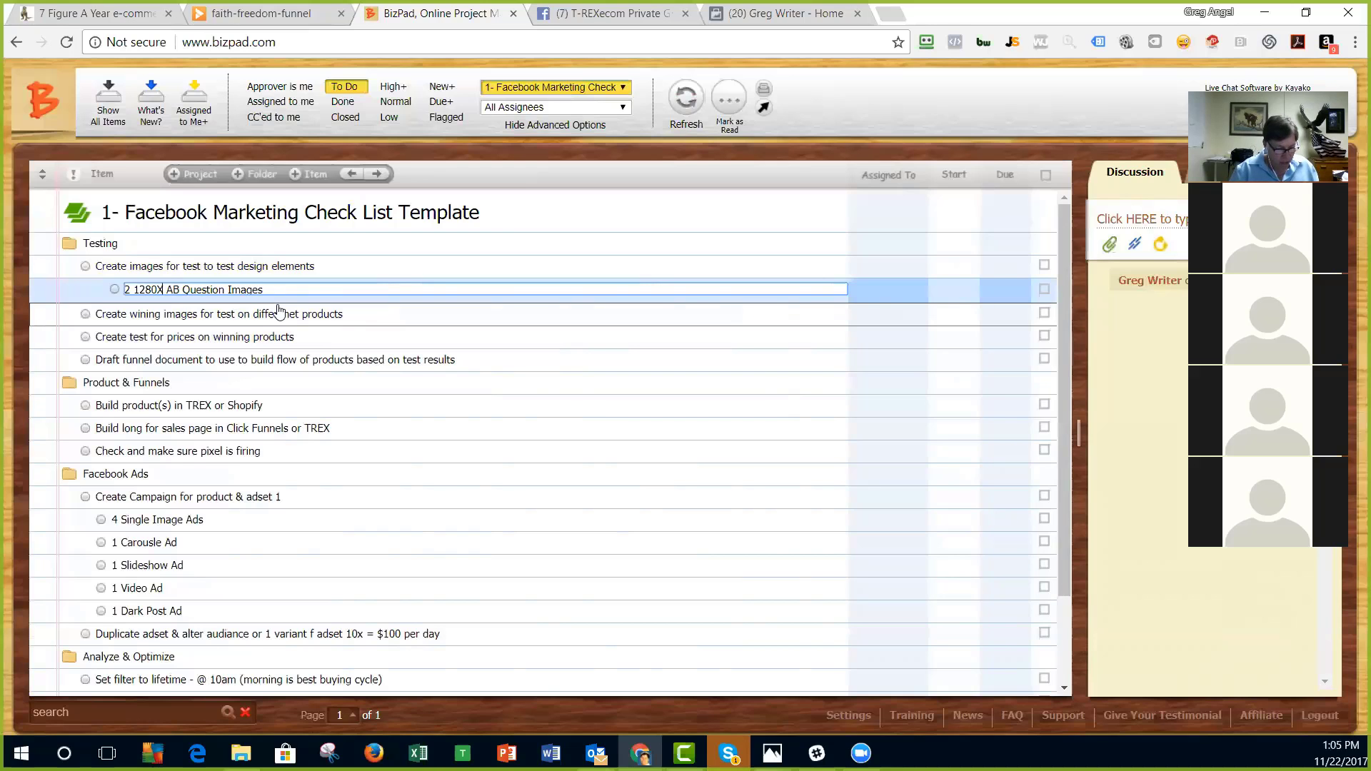
pyautogui.write('600')
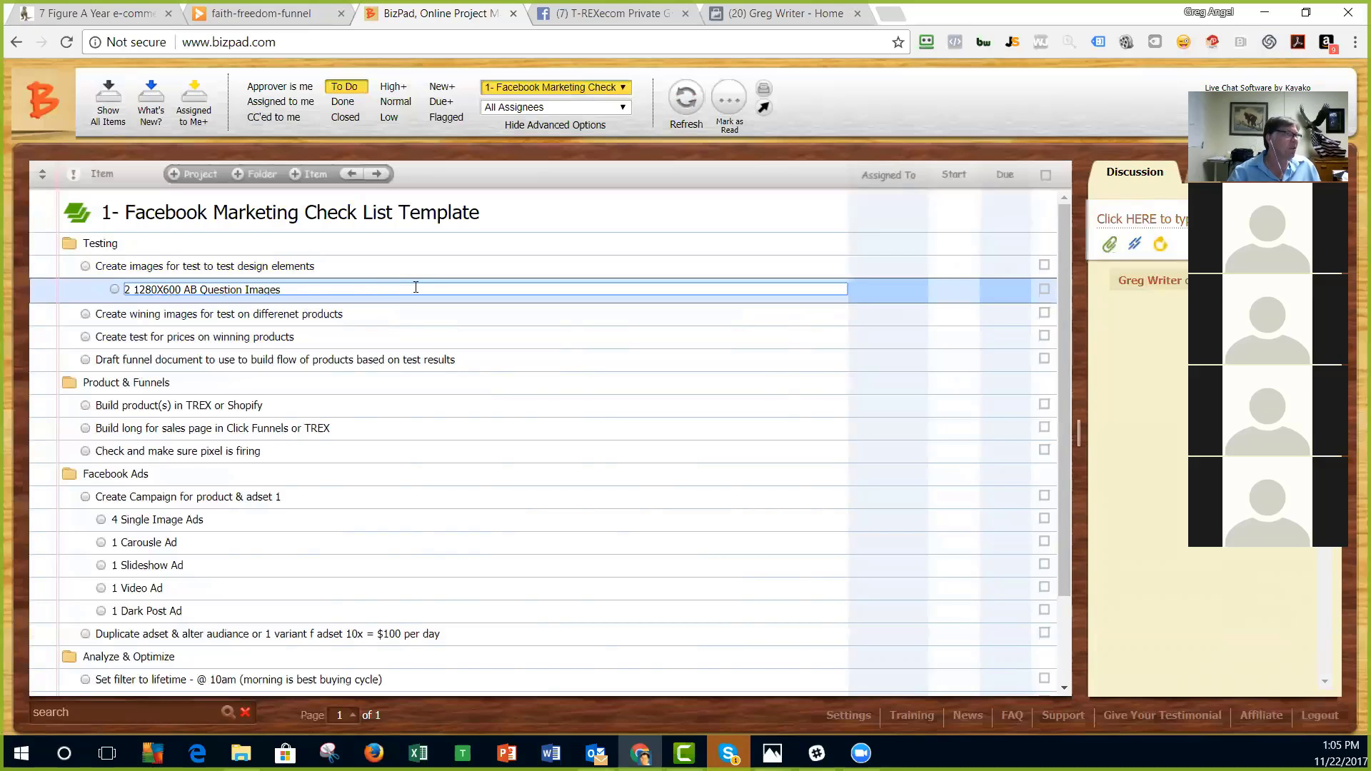
pyautogui.click(386, 313)
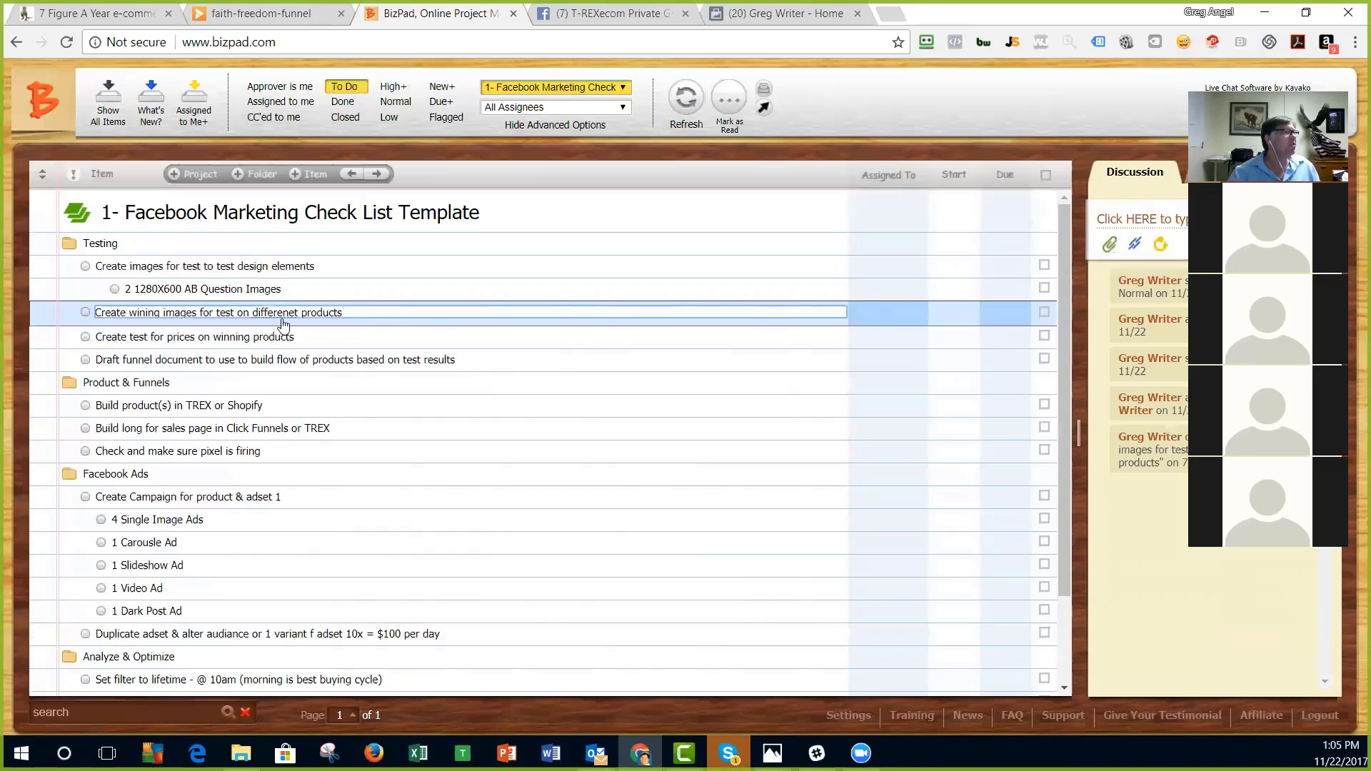
pyautogui.click(315, 291)
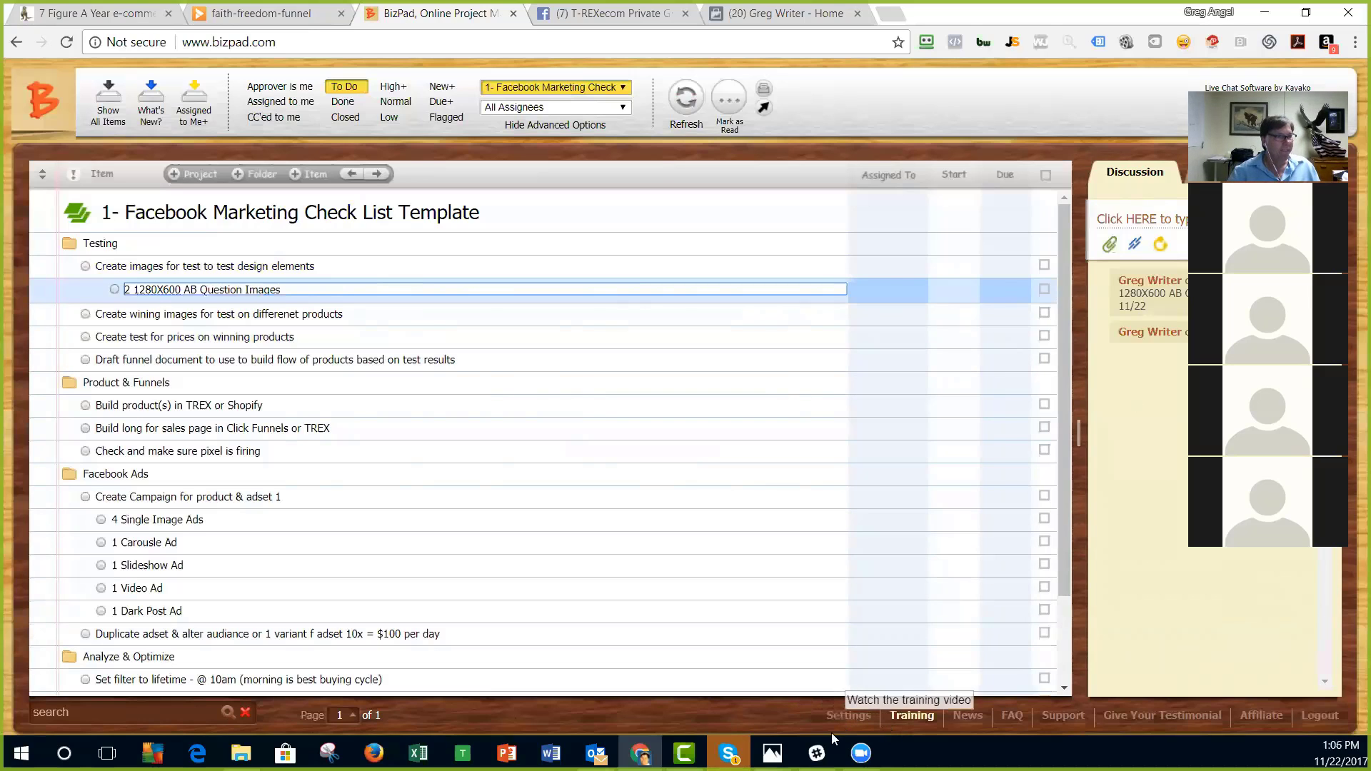
# Step: Switch to Skype and view the red-background and green-background single-leggings ad images in the open conversation
pyautogui.click(728, 753)
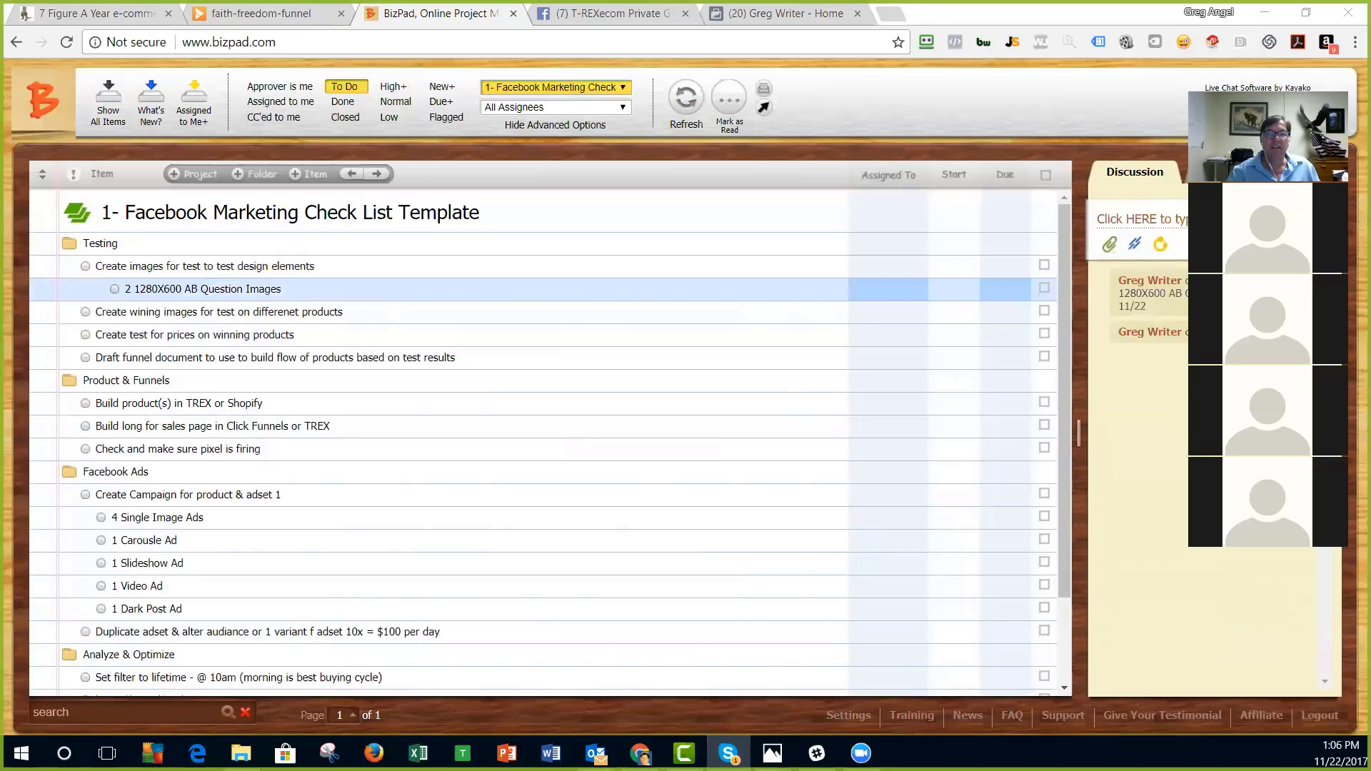
pyautogui.hotkey('alt', 'Tab')
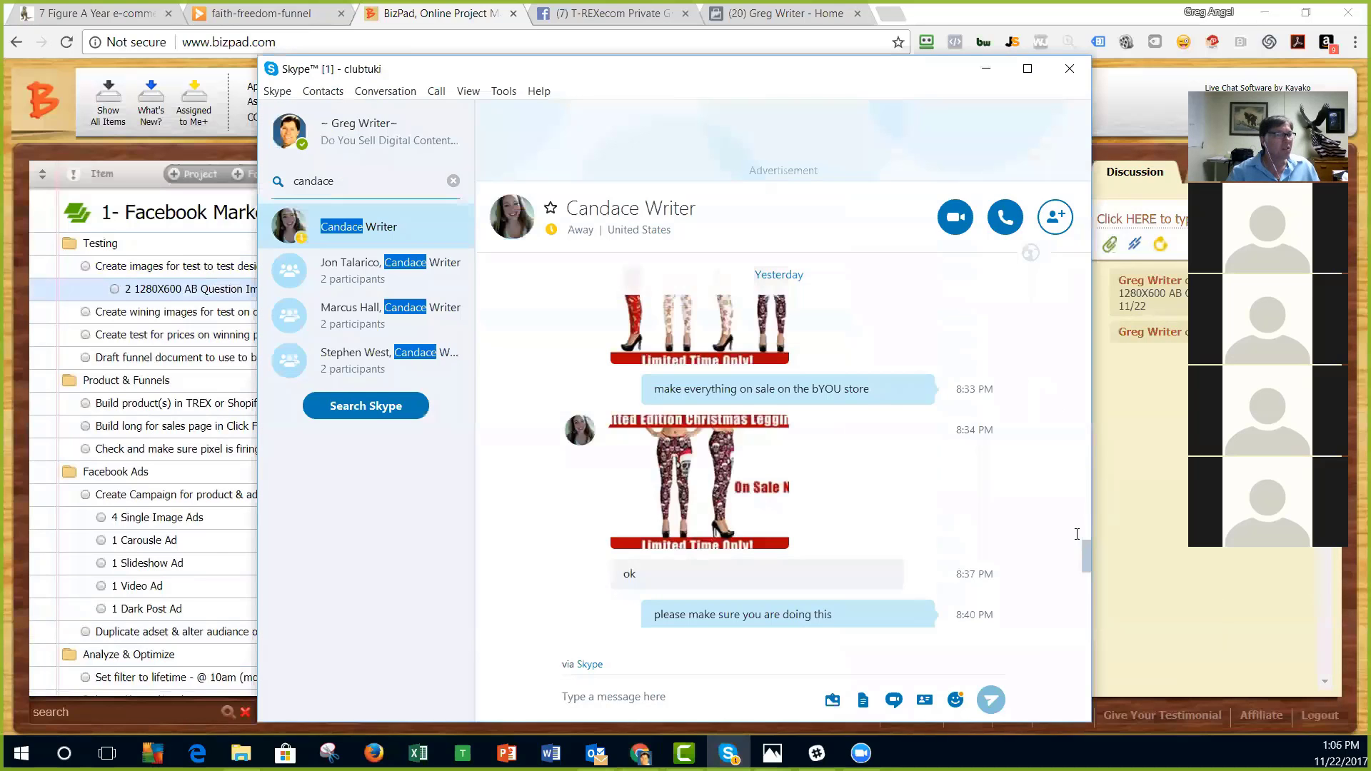
pyautogui.moveTo(1087, 567); pyautogui.dragTo(1082, 528)
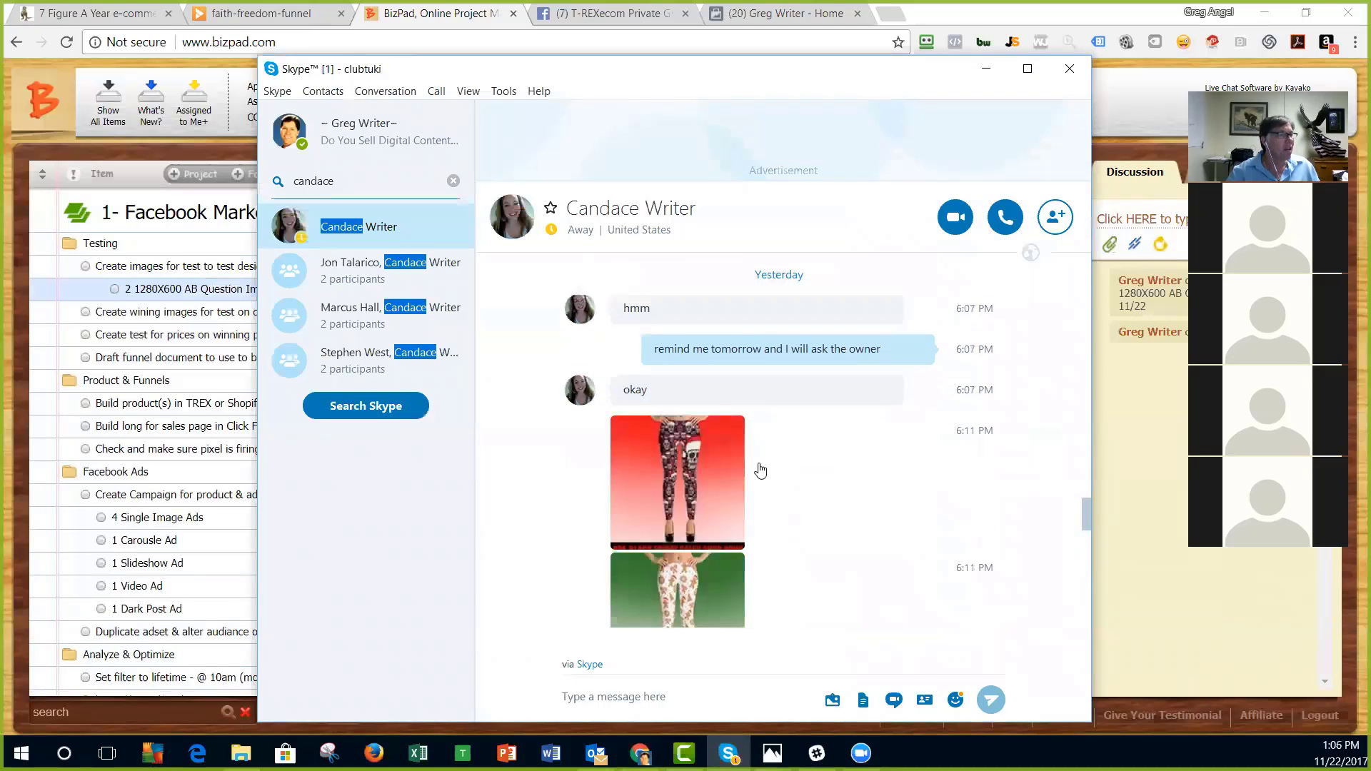
pyautogui.click(690, 458)
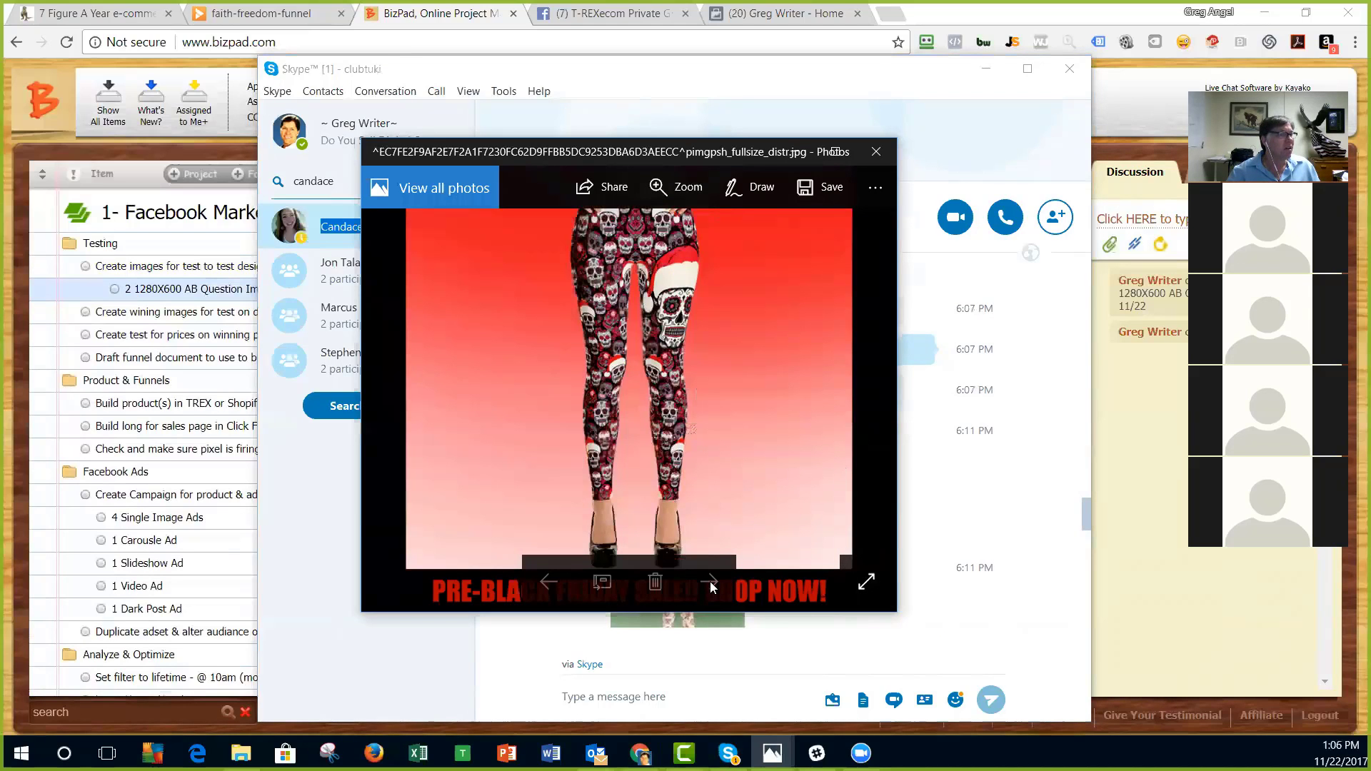
pyautogui.click(873, 150)
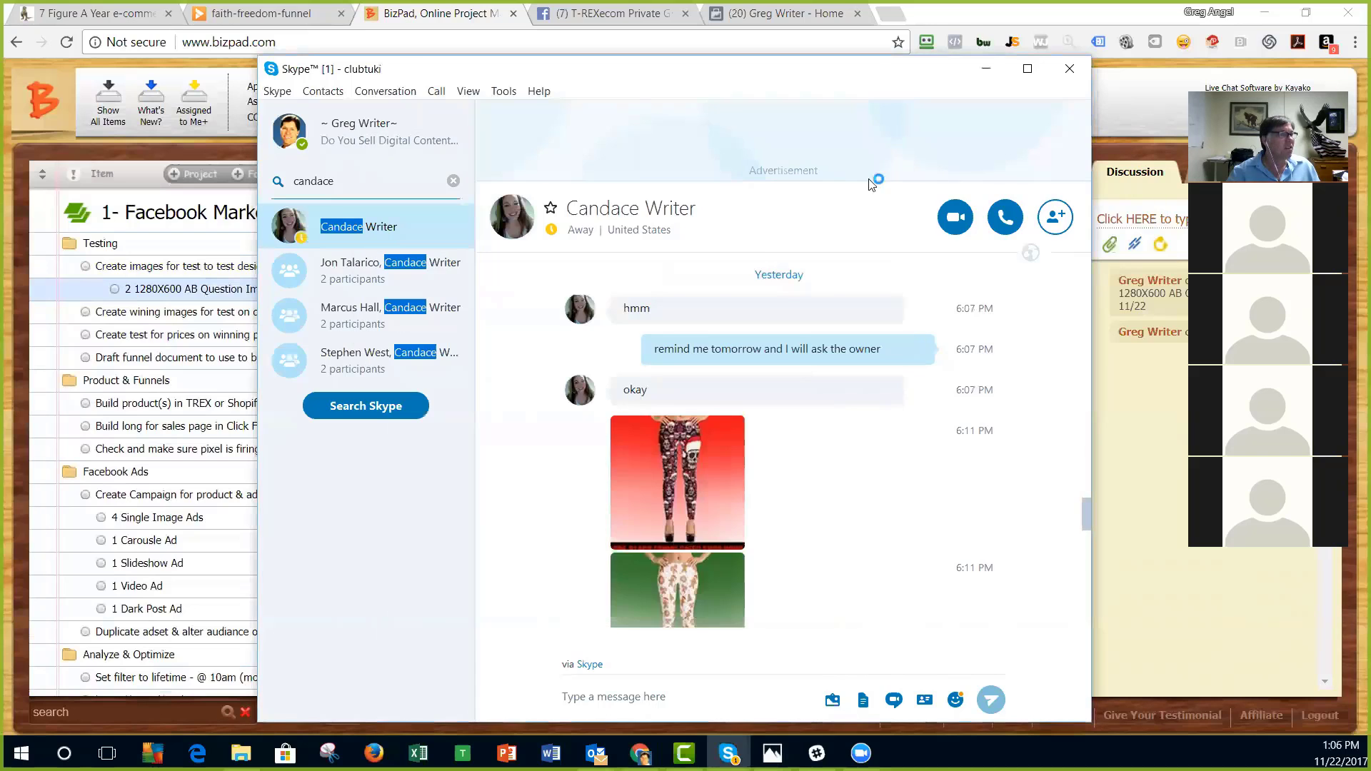
pyautogui.scroll(-2, 722, 543)
pyautogui.click(675, 514)
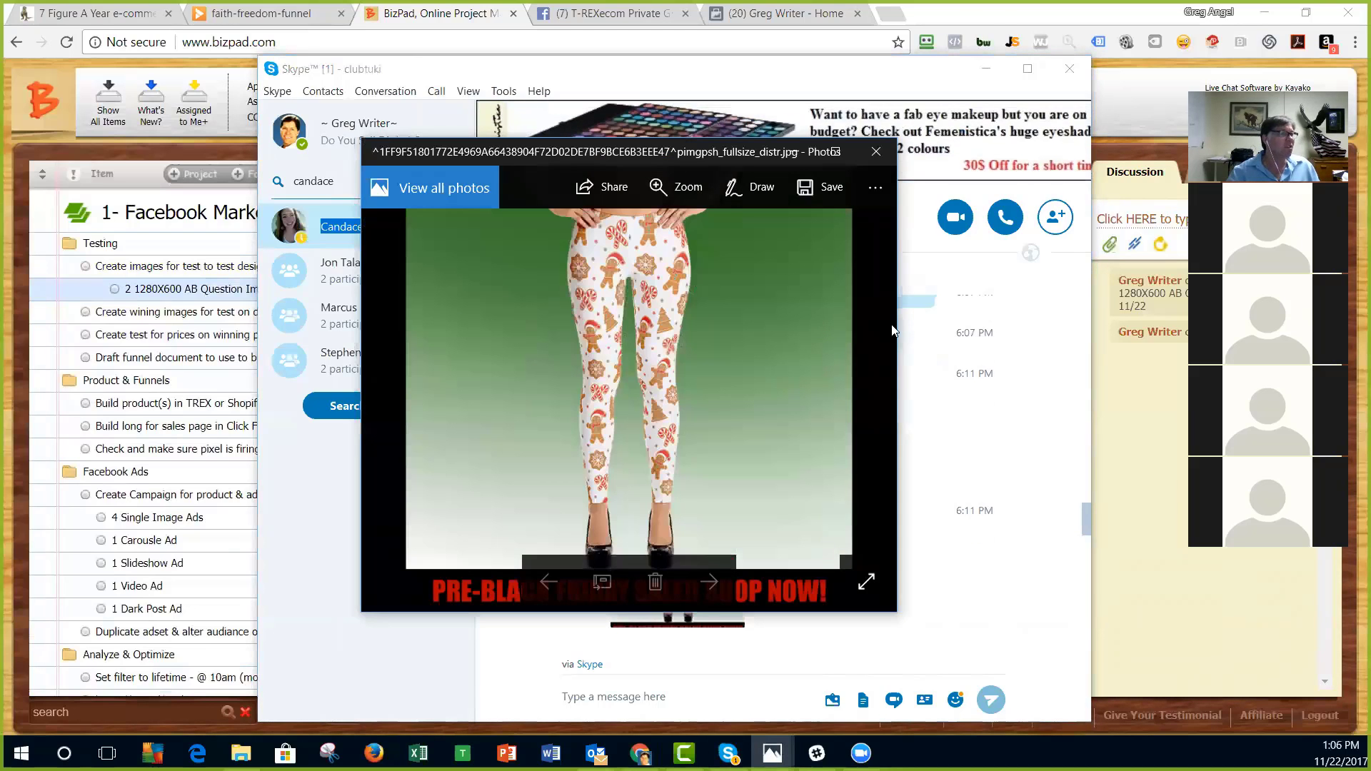
pyautogui.click(877, 151)
# Step: View the "Limited Edition Christmas Leggings!" ad image in the conversation and return to BizPad
pyautogui.scroll(-8, 857, 422)
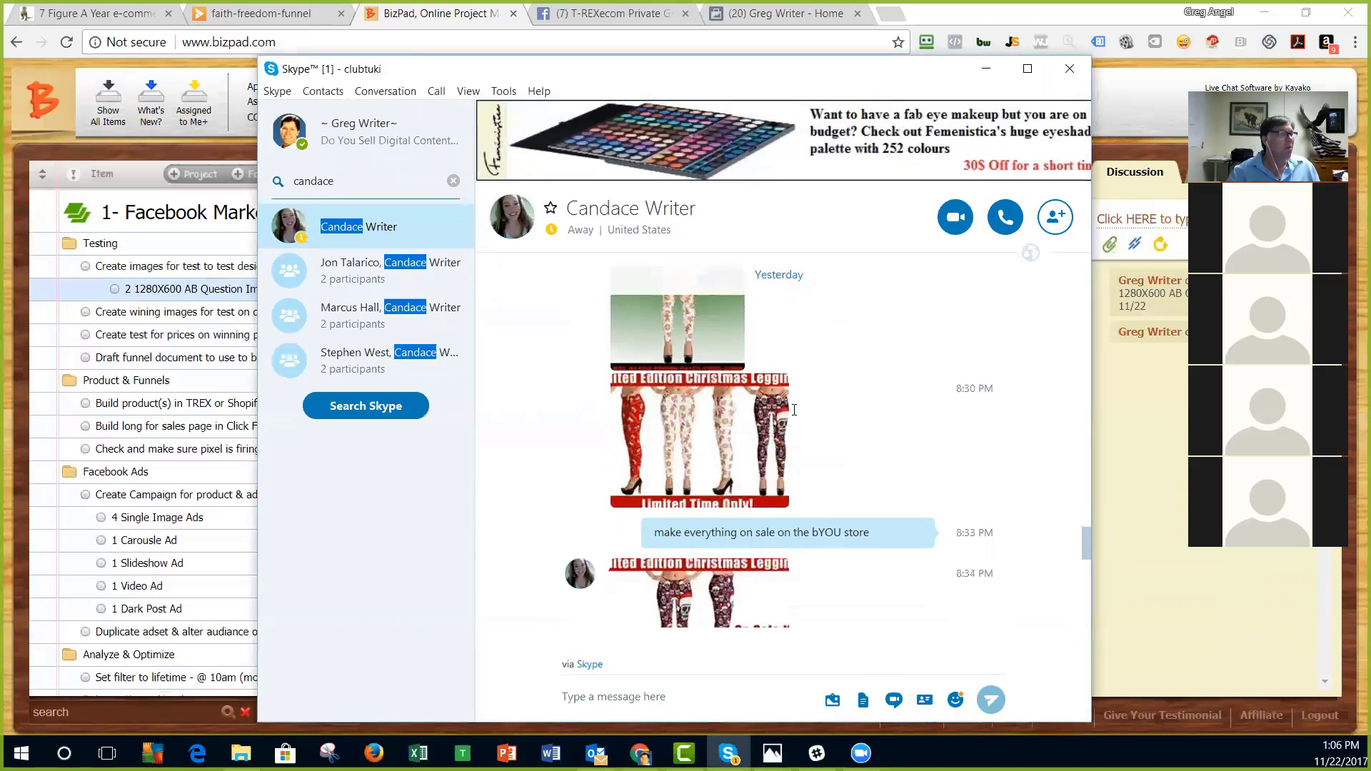
pyautogui.click(732, 421)
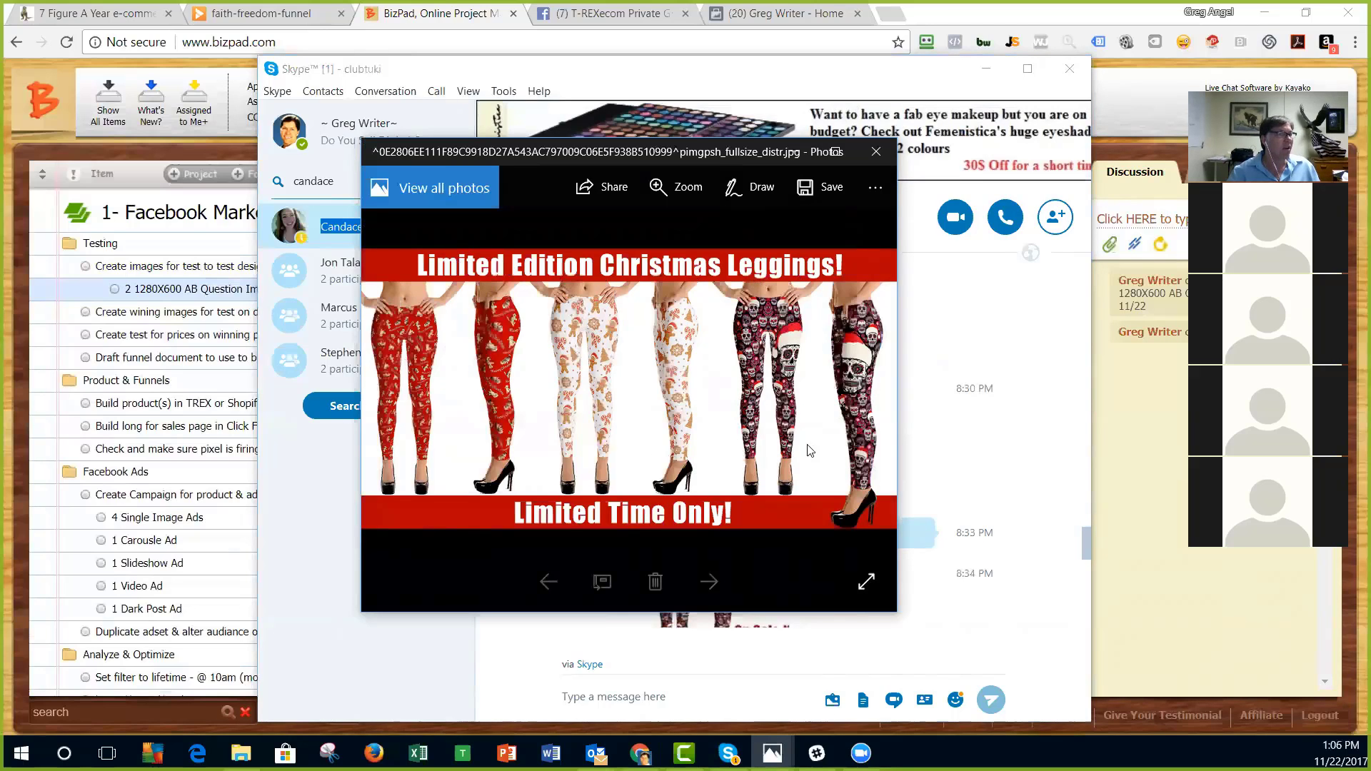
pyautogui.click(877, 153)
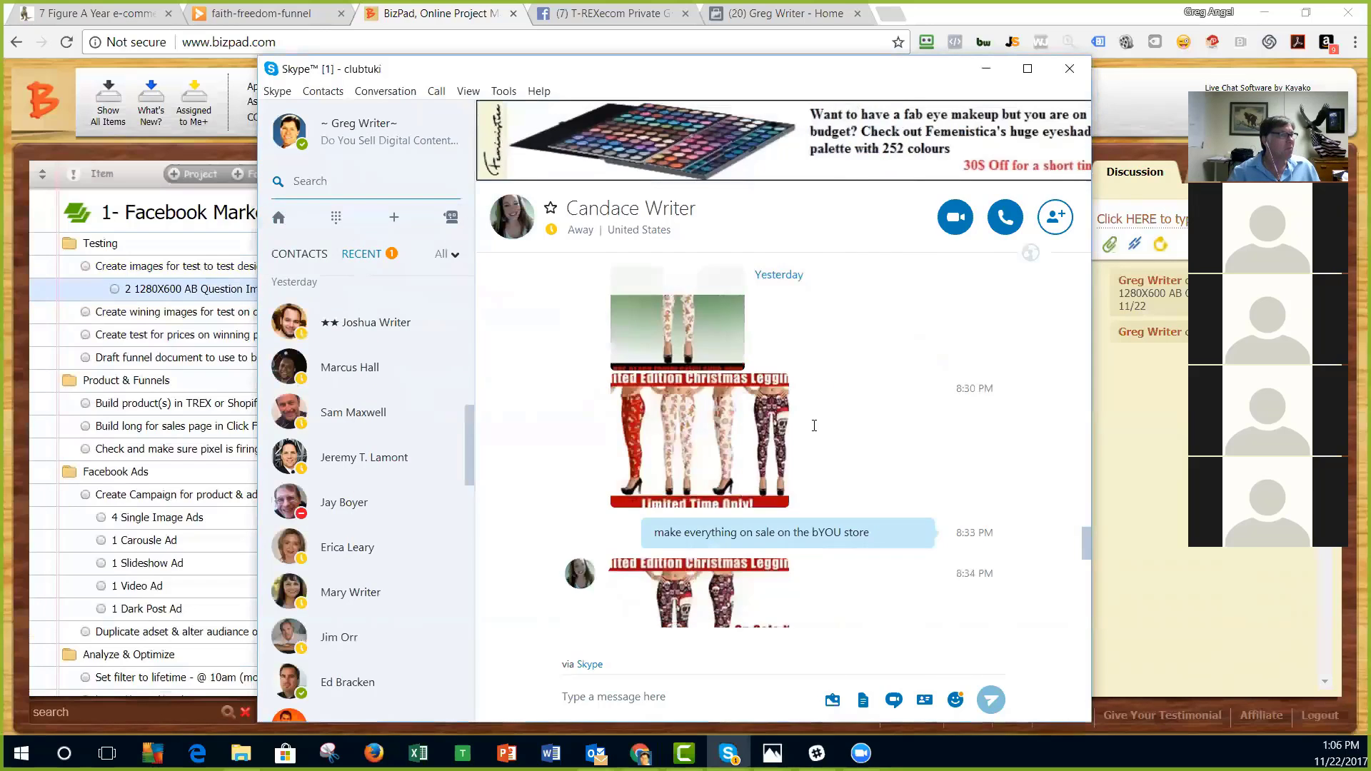
pyautogui.scroll(-2, 742, 399)
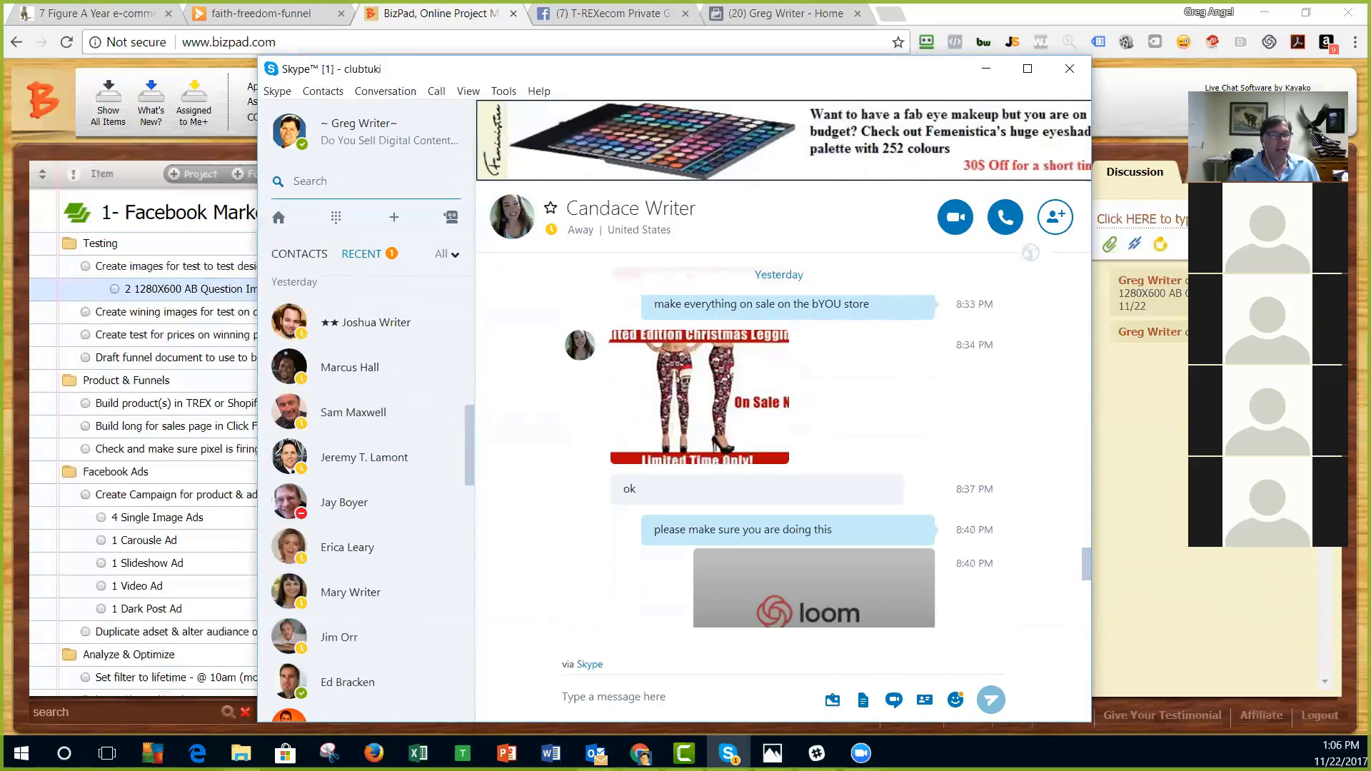
pyautogui.click(986, 69)
# Step: Add an indented sub-item "4 700 x 700 Image ads w/ Call to action or urgency" under "Create wining images for test on differenet products"
pyautogui.click(362, 313)
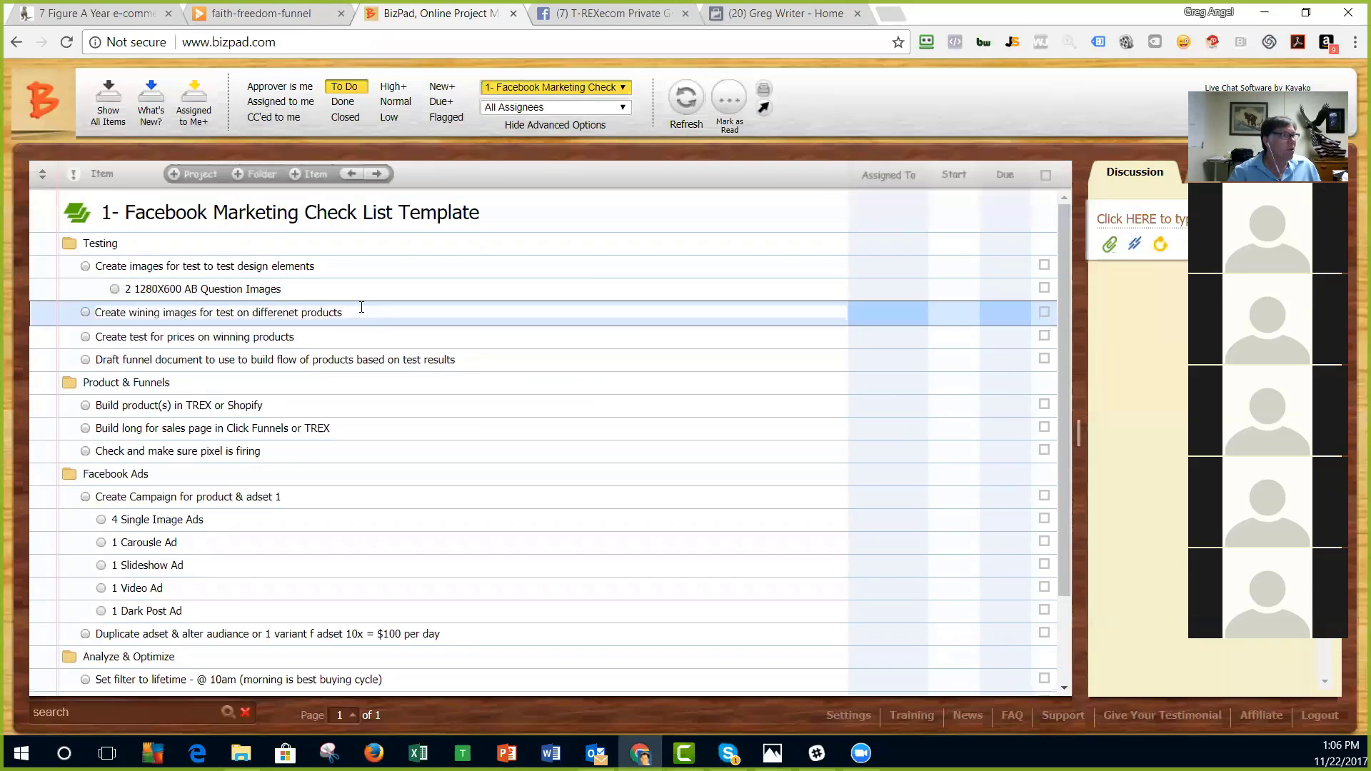
pyautogui.press('Return')
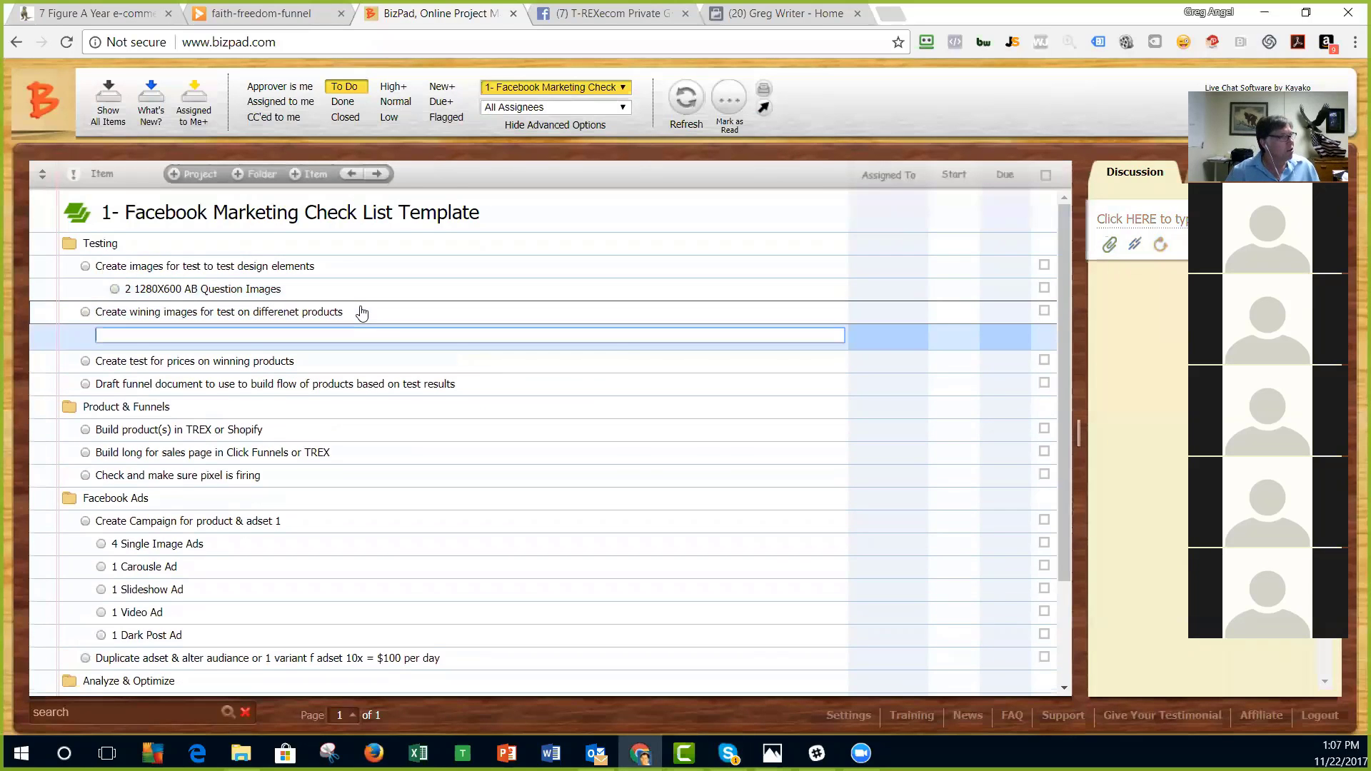
pyautogui.click(386, 179)
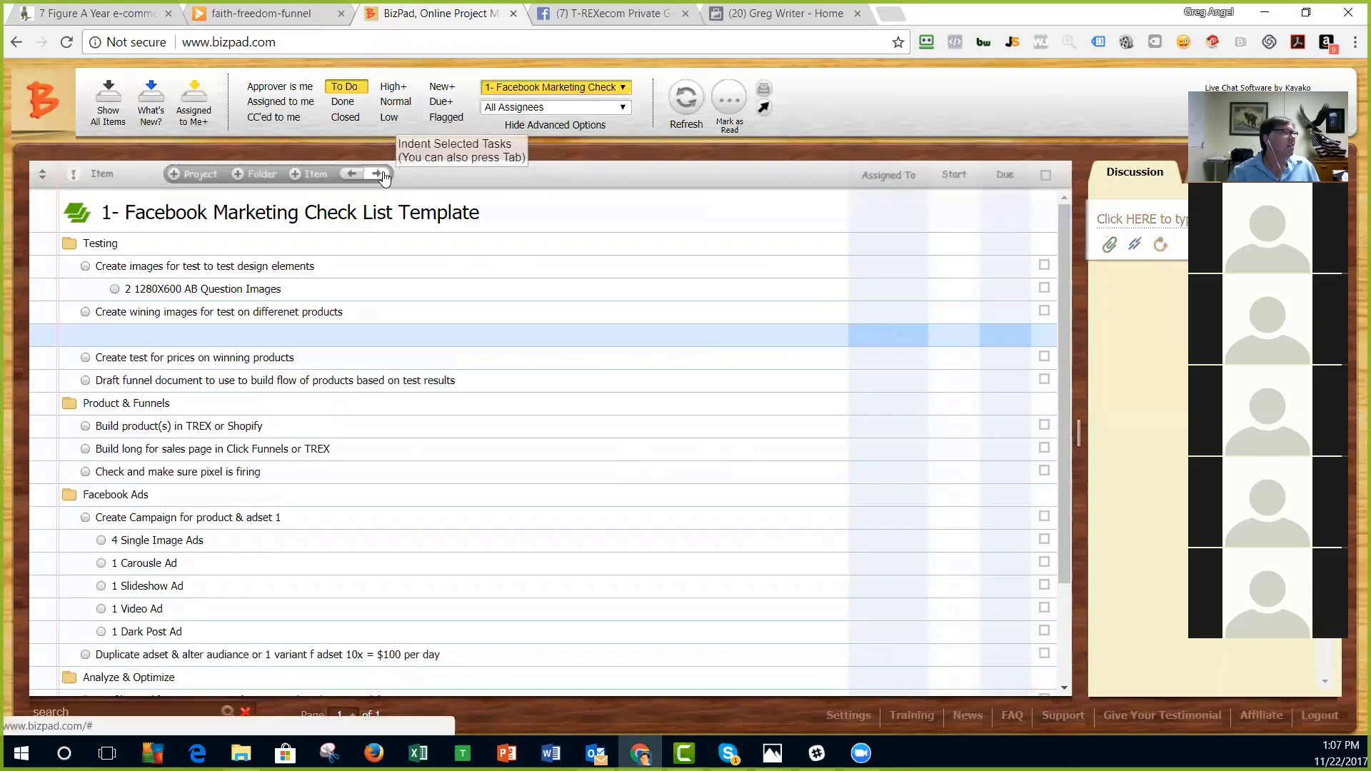
pyautogui.click(165, 334)
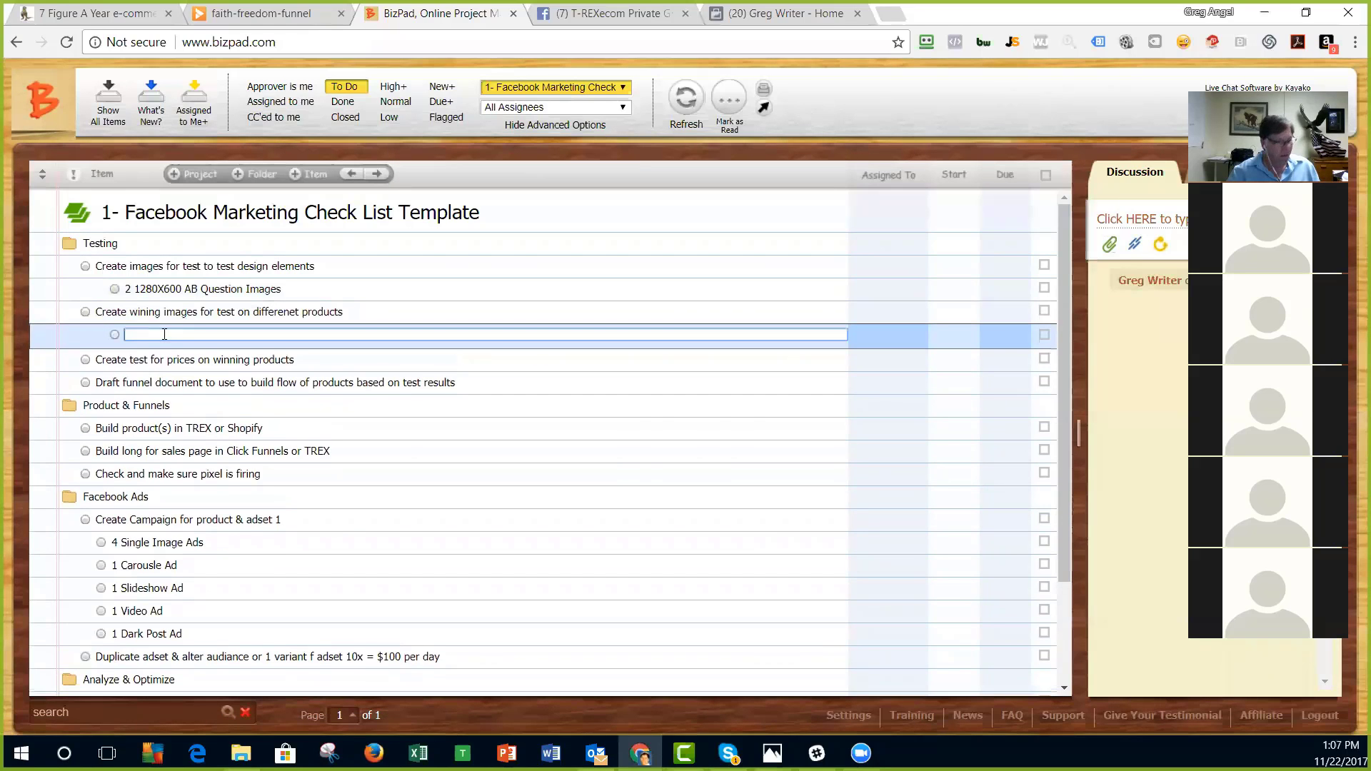
pyautogui.write('4')
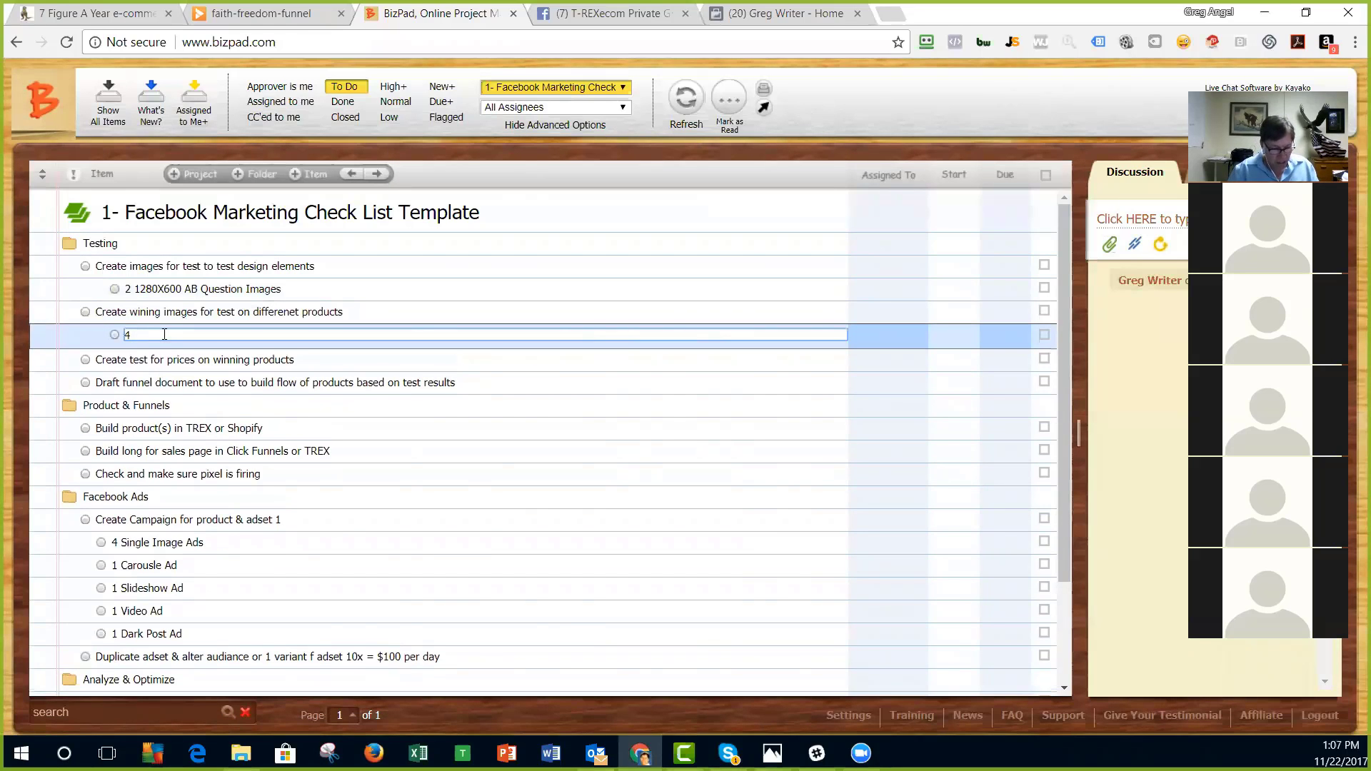
pyautogui.write(' 700 x 7')
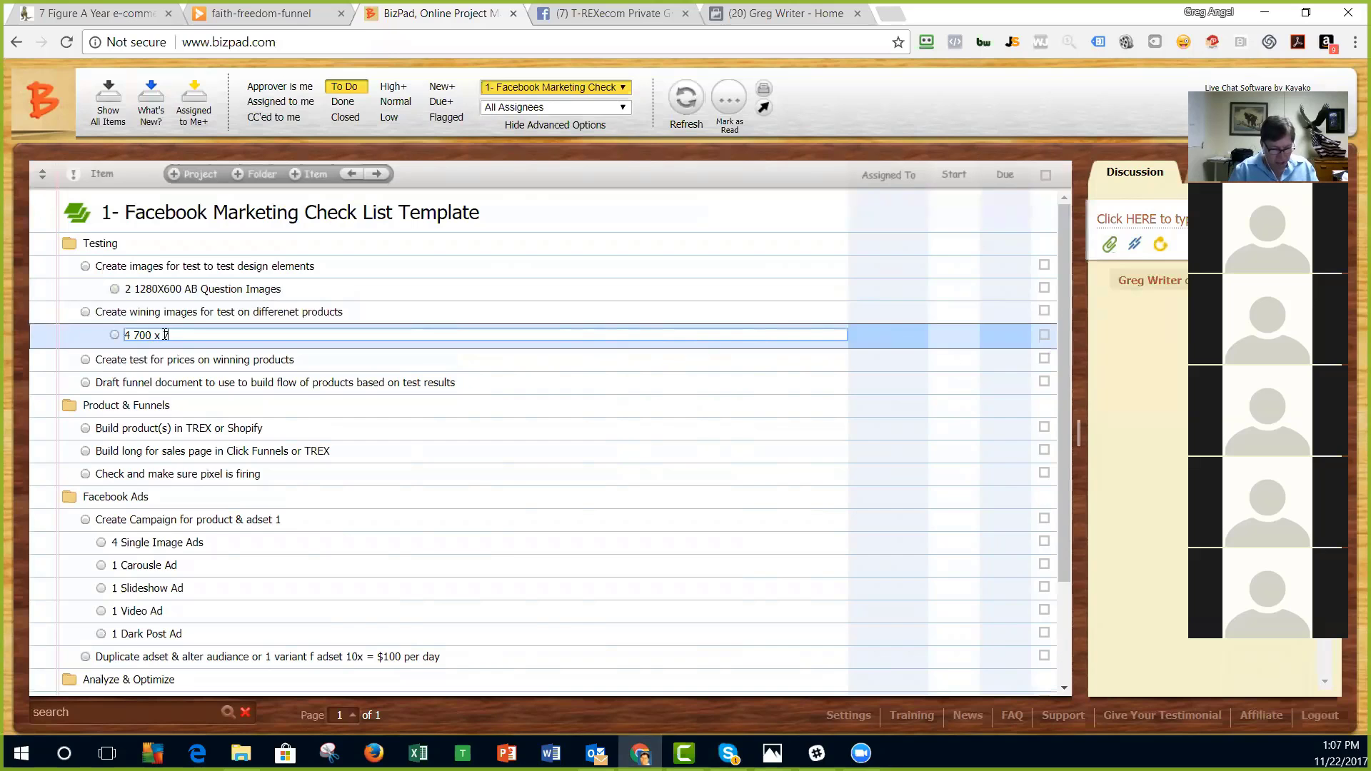
pyautogui.write('00 Image')
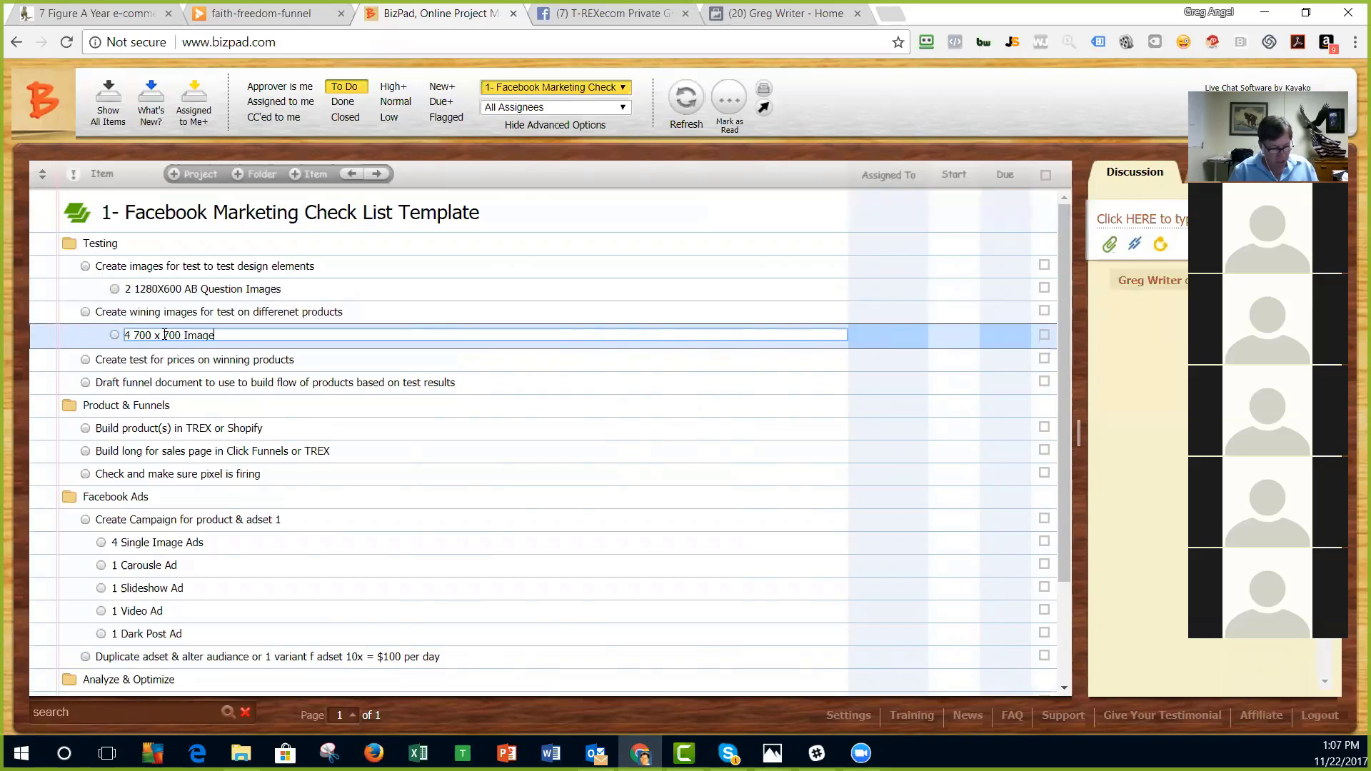
pyautogui.write(' ads w/ ')
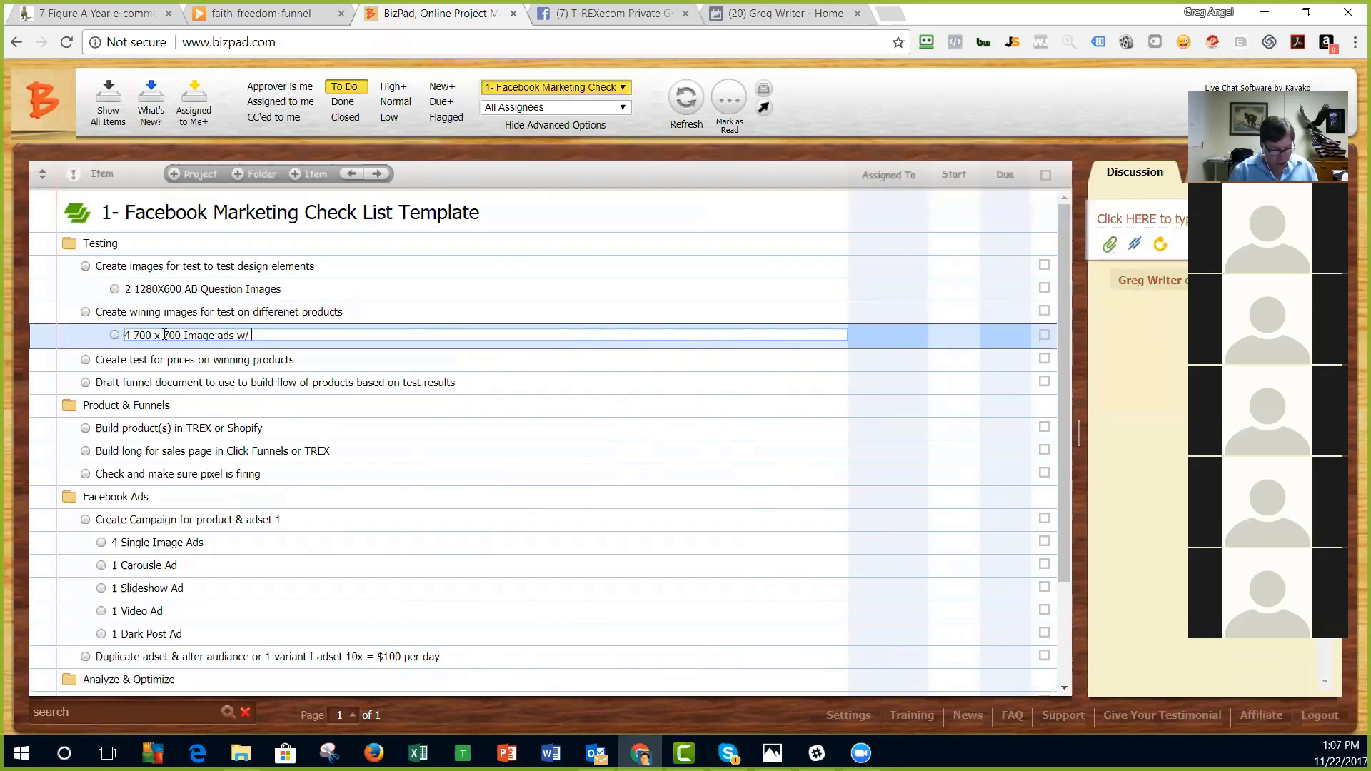
pyautogui.write('Call to action or urgency')
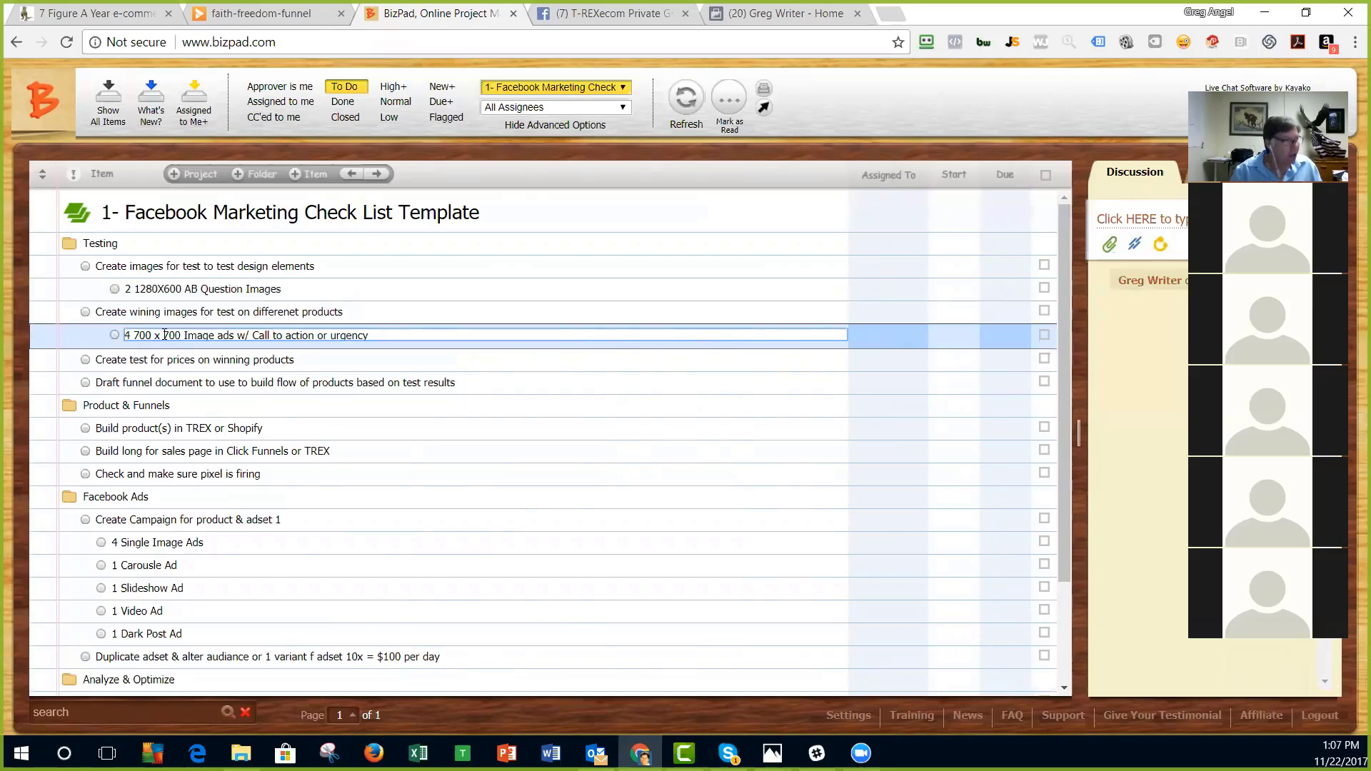
# Step: Add a second sub-item "4 1200 x 628 Image ads with call to action or urgency" below the 700 x 700 image ads entry
pyautogui.press('Return')
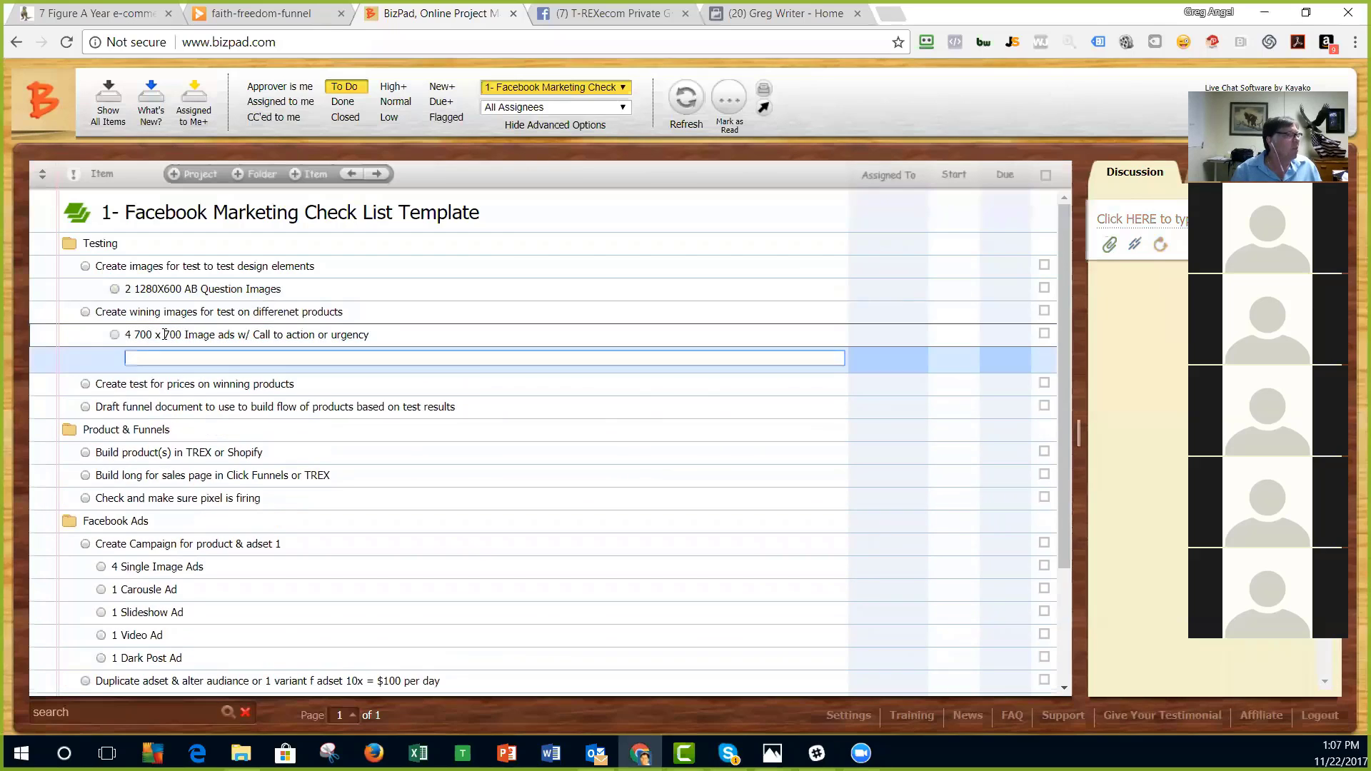
pyautogui.write('4 ')
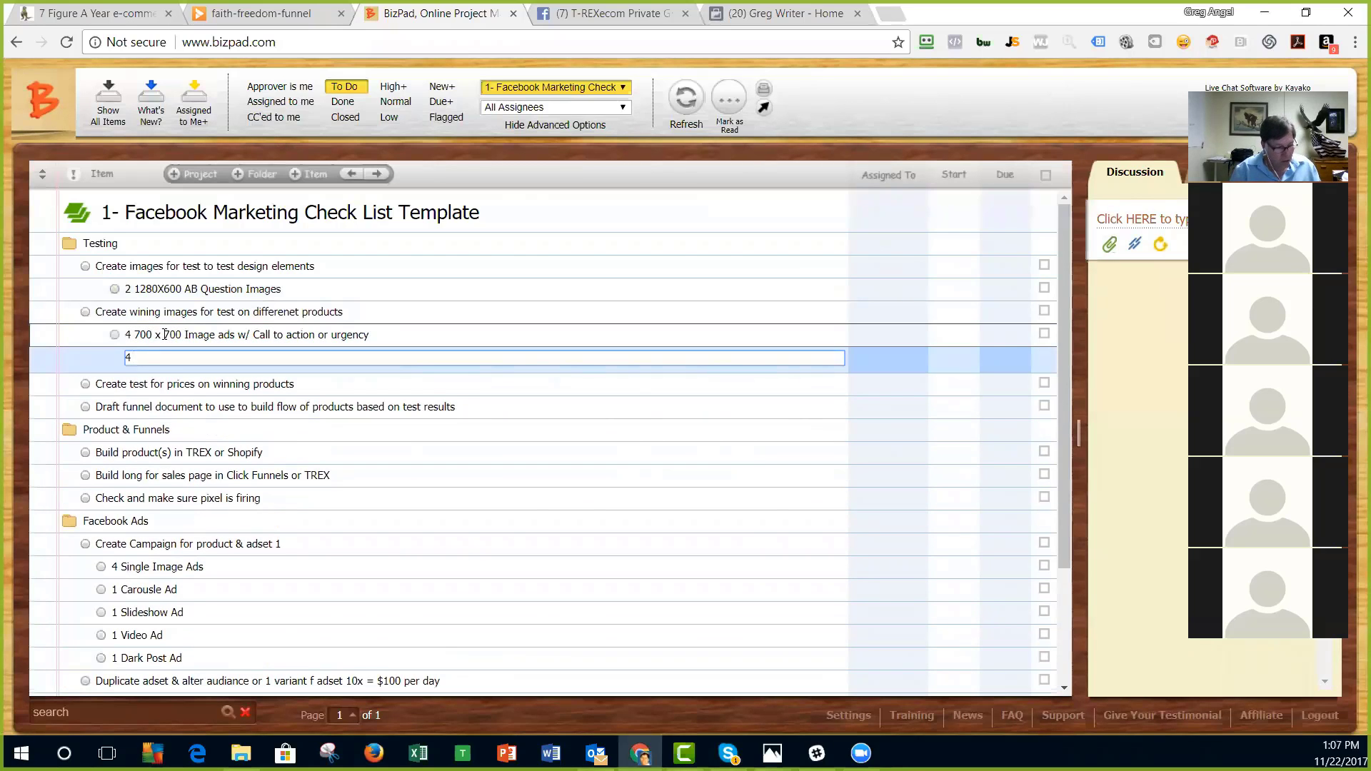
pyautogui.write('1260')
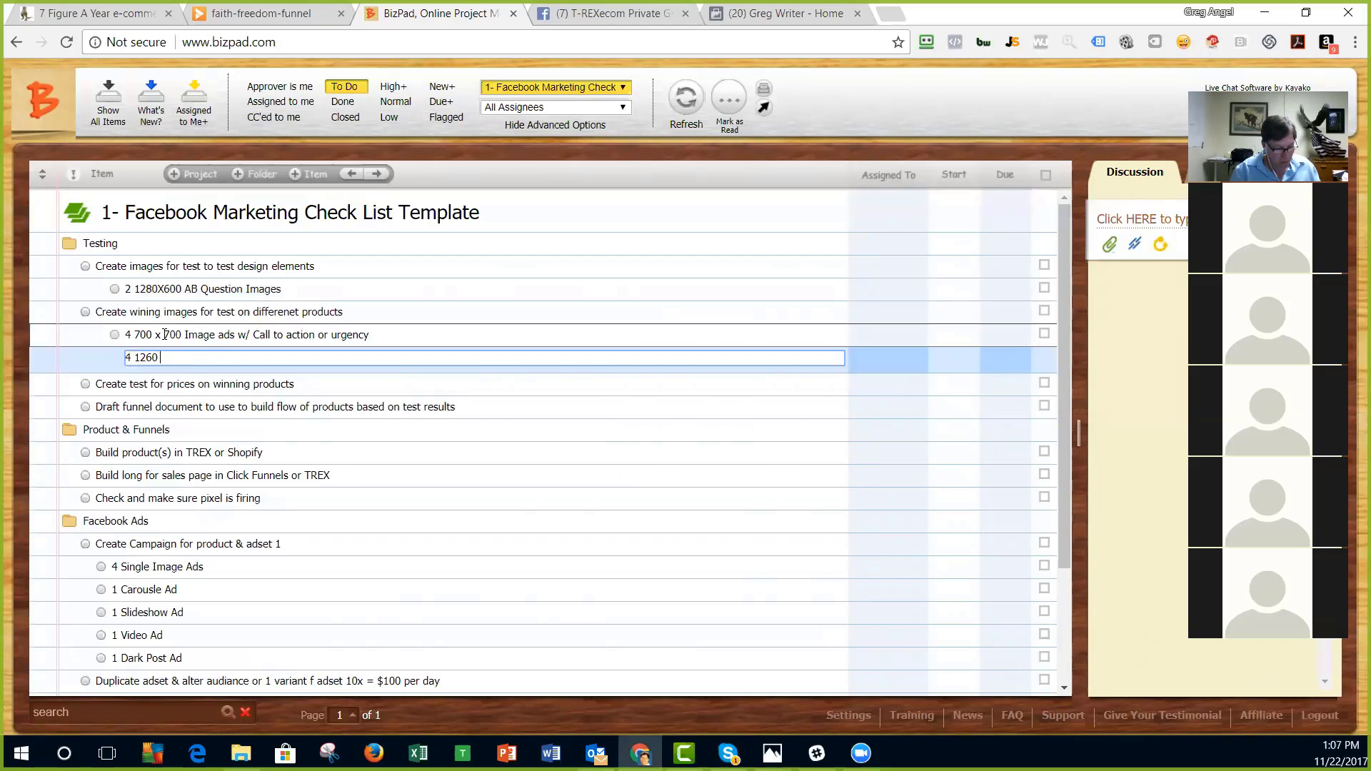
pyautogui.write(' x 628')
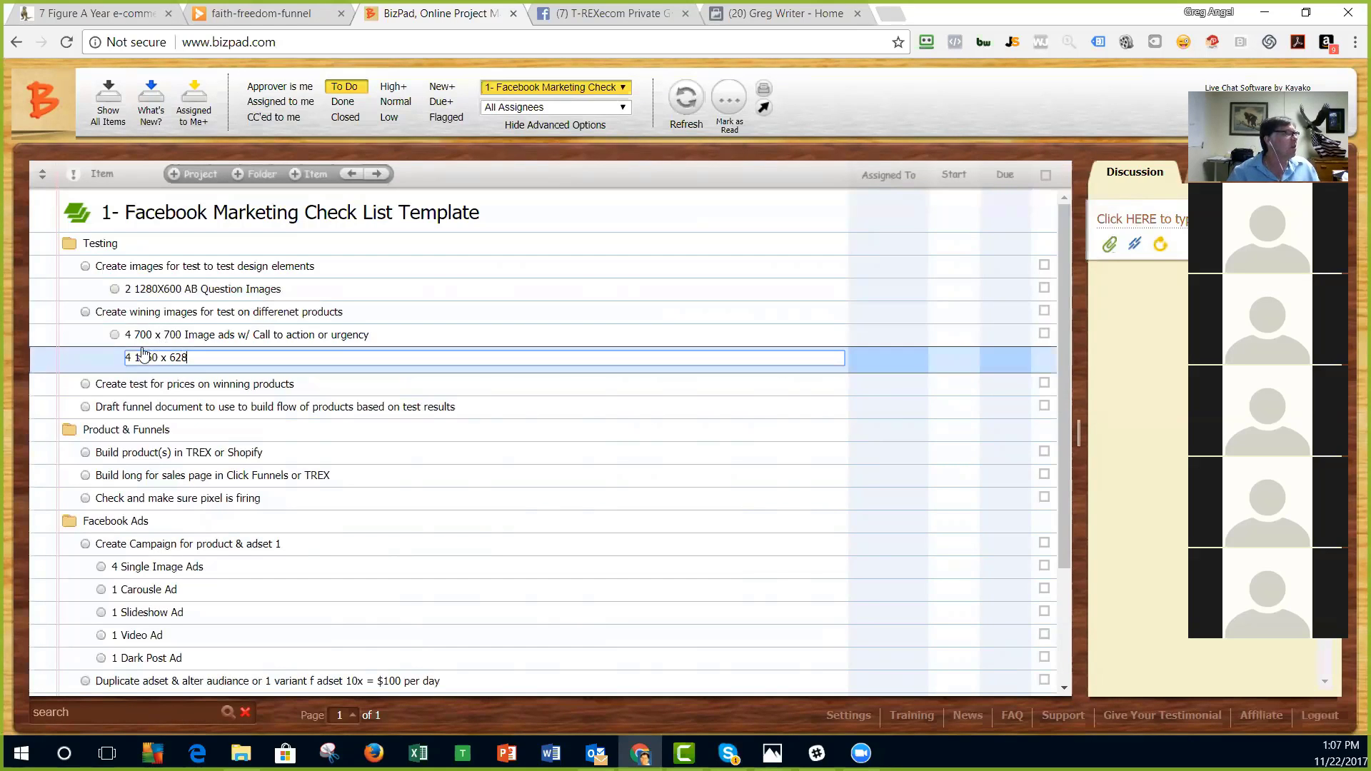
pyautogui.click(157, 357)
pyautogui.press('BackSpace')
pyautogui.press('BackSpace')
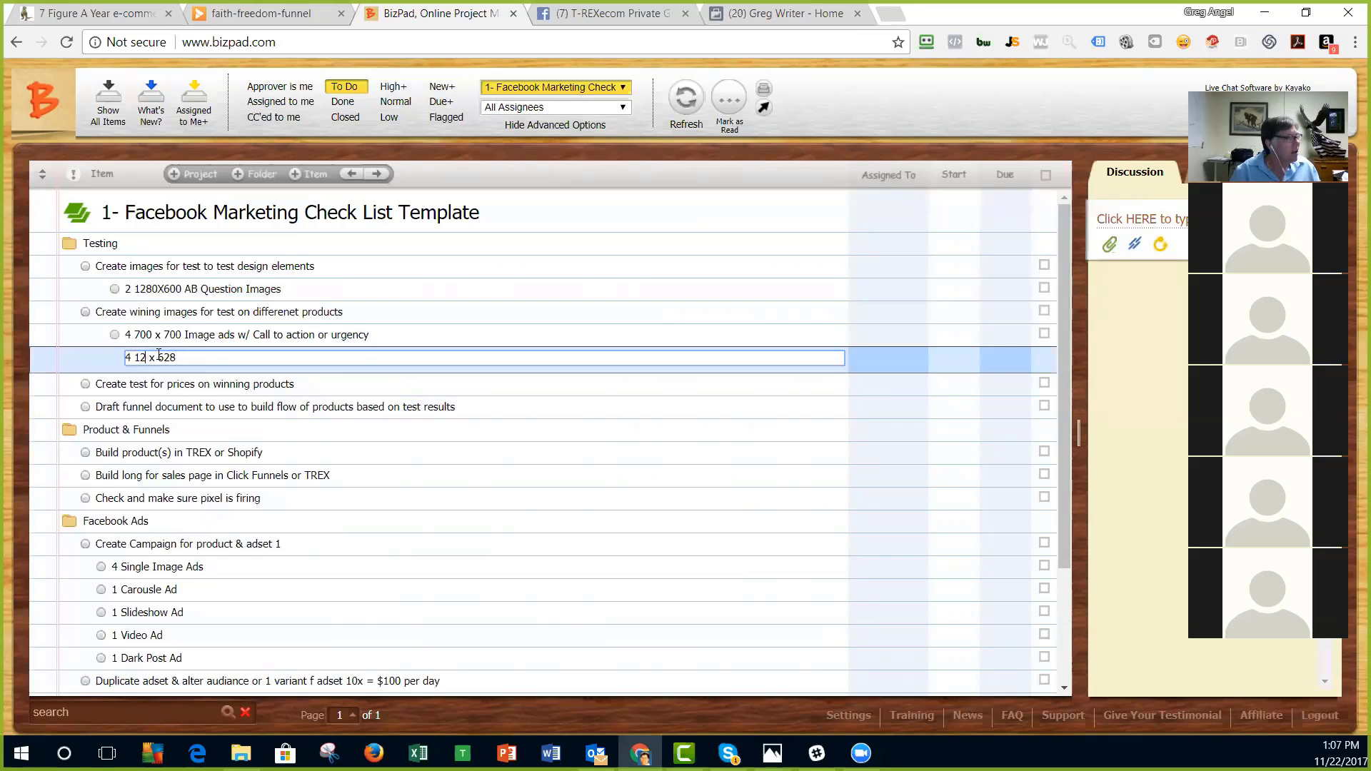
pyautogui.write('00')
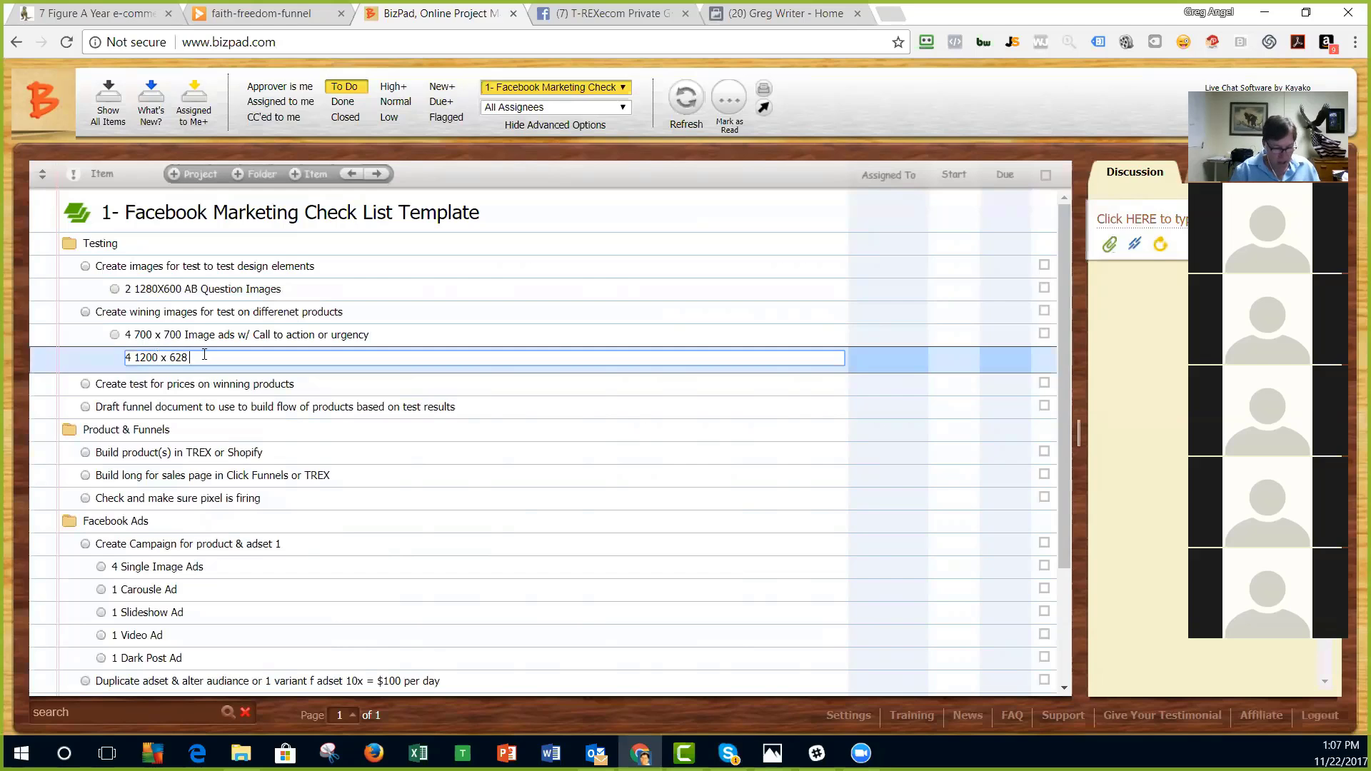
pyautogui.write(' x 628 Image ads w')
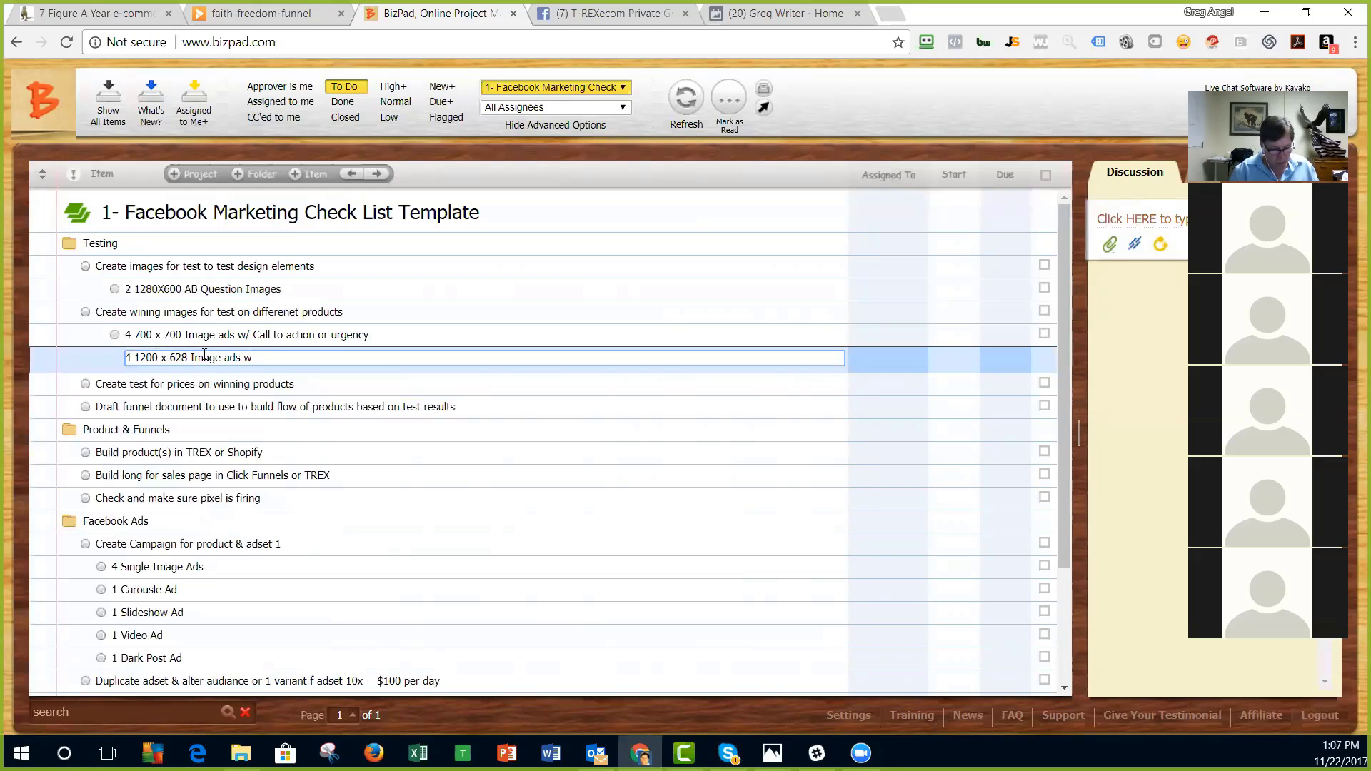
pyautogui.write('ith call to acxtion')
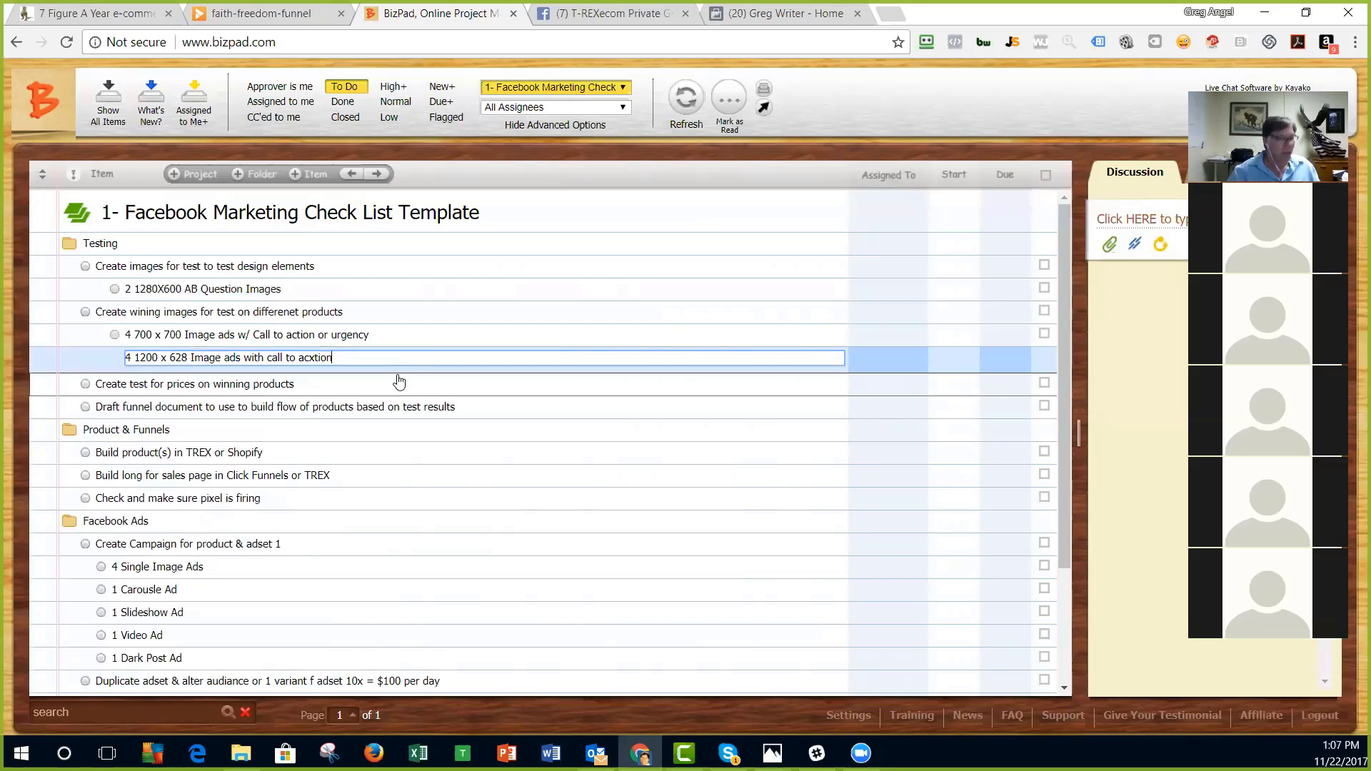
pyautogui.press('BackSpace')
pyautogui.press('BackSpace')
pyautogui.press('BackSpace')
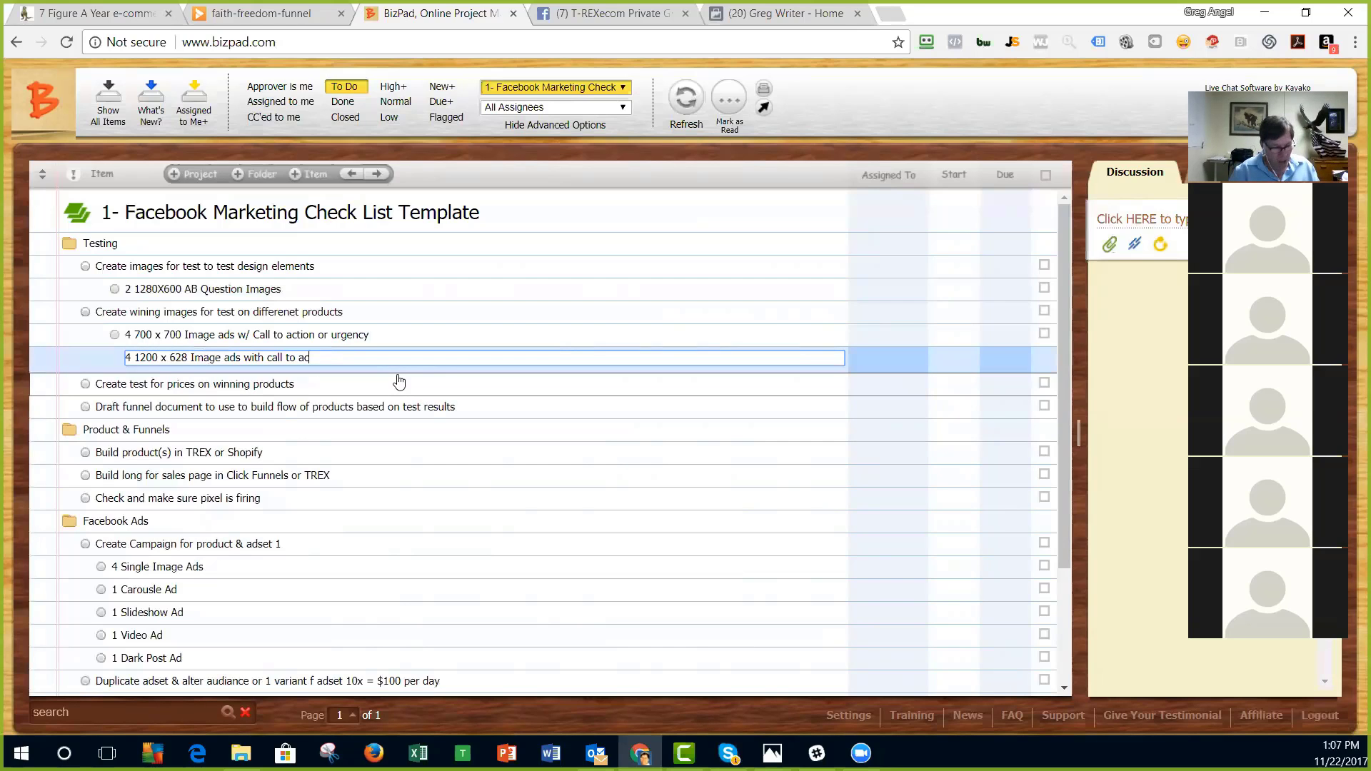
pyautogui.write('tion')
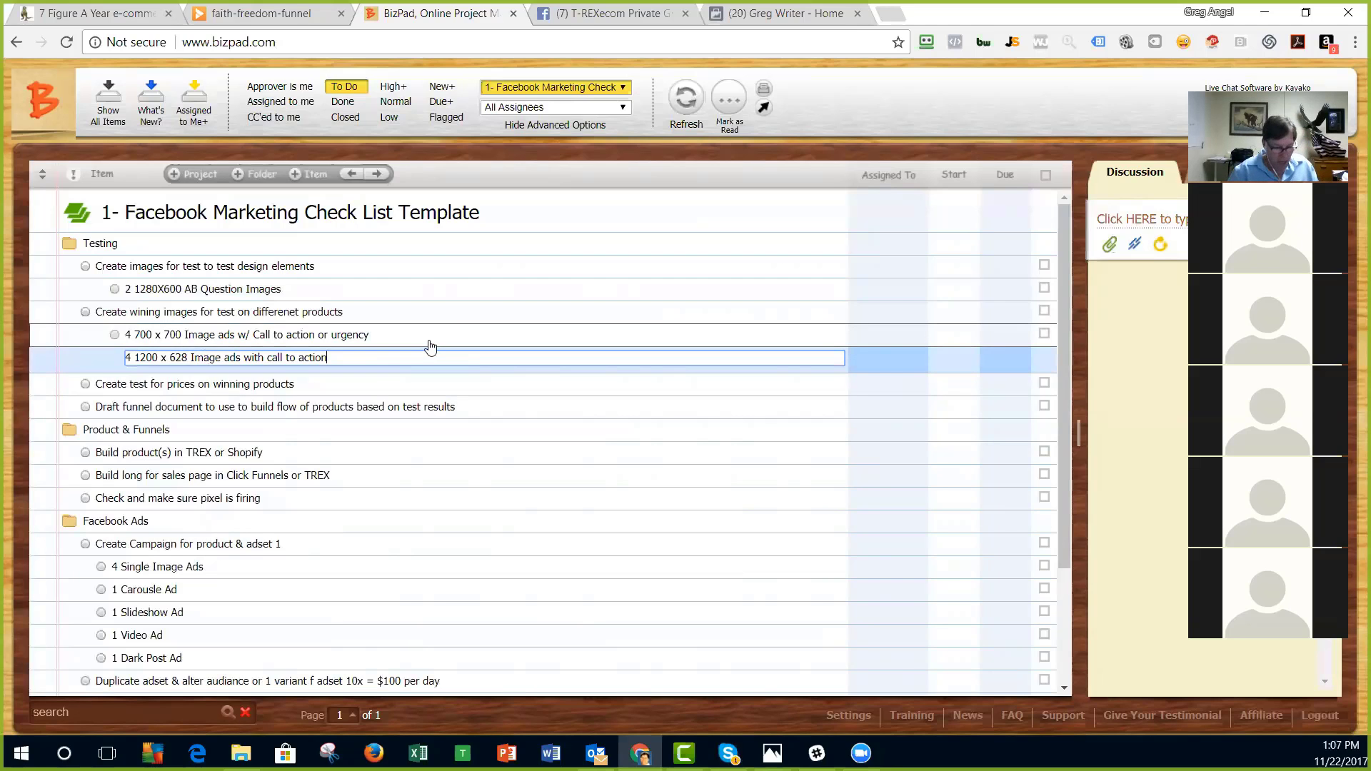
pyautogui.write(' or urgency')
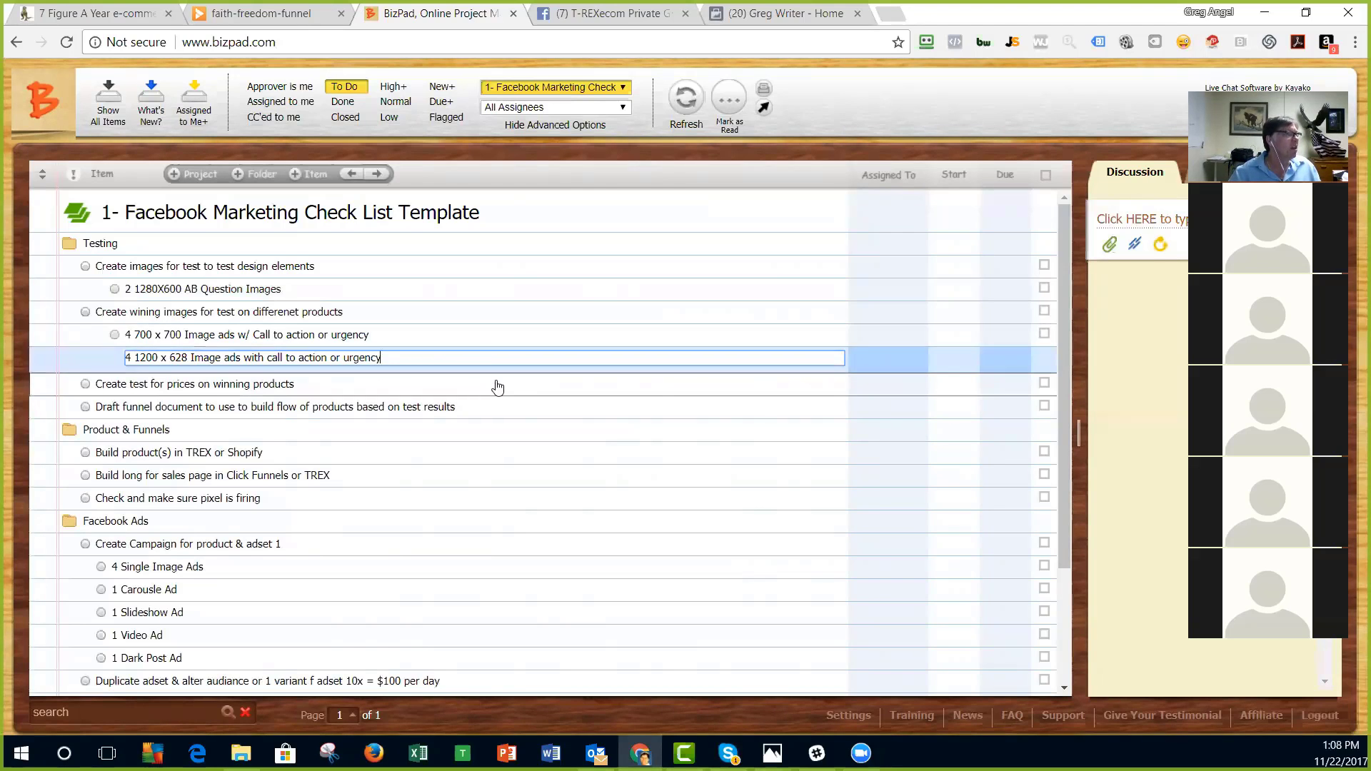
pyautogui.press('Down')
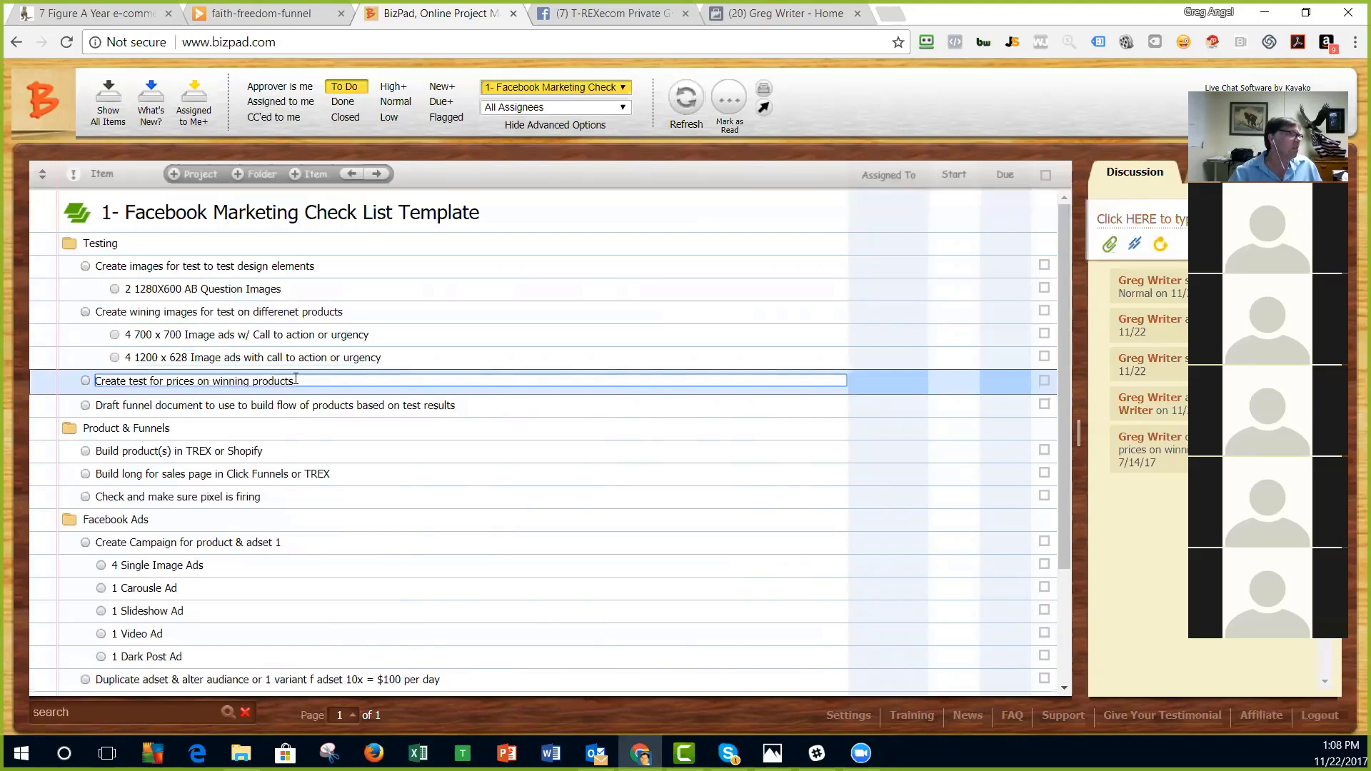
# Step: Attach "TREX Funnels Christmas 2017.pptx" from the TREX Funnels folder in Google Drive to the "Draft funnel document" item under Testing
pyautogui.click(262, 406)
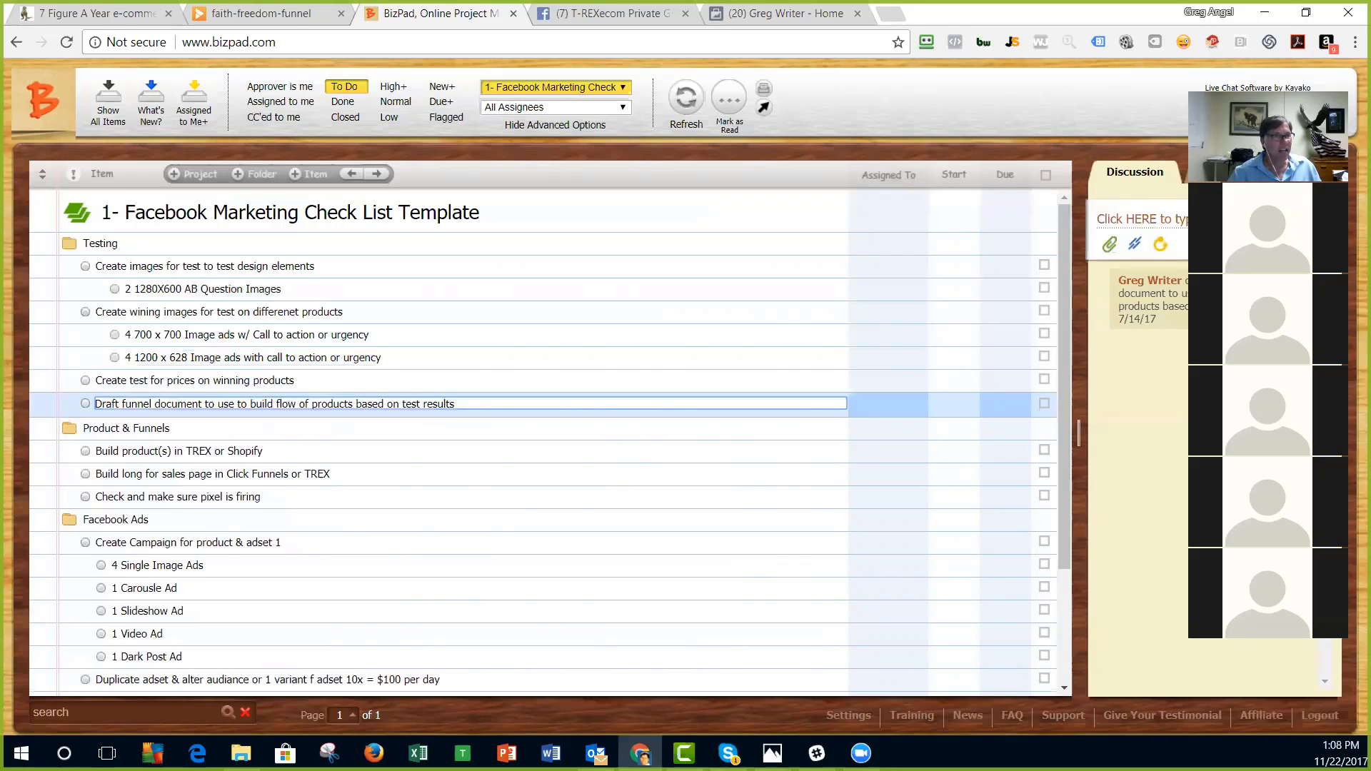
pyautogui.click(1109, 245)
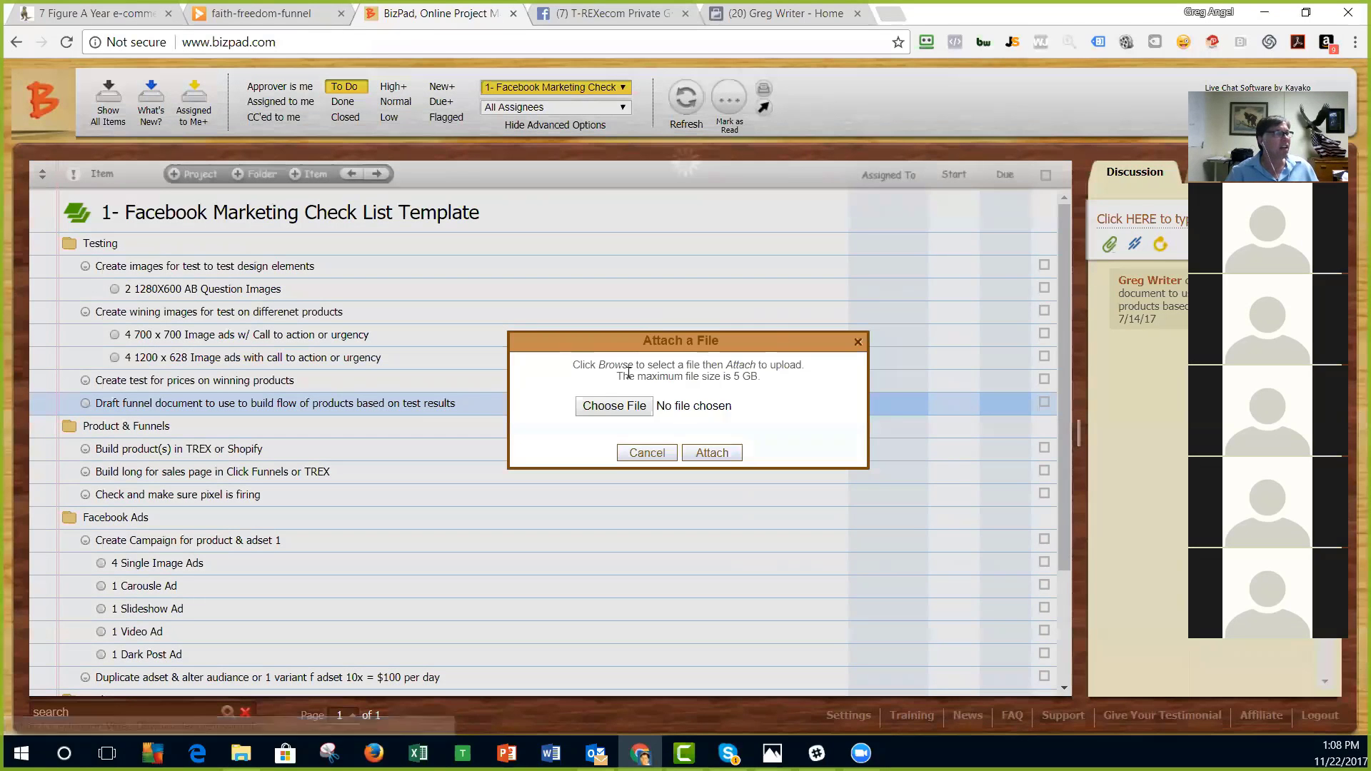
pyautogui.click(612, 405)
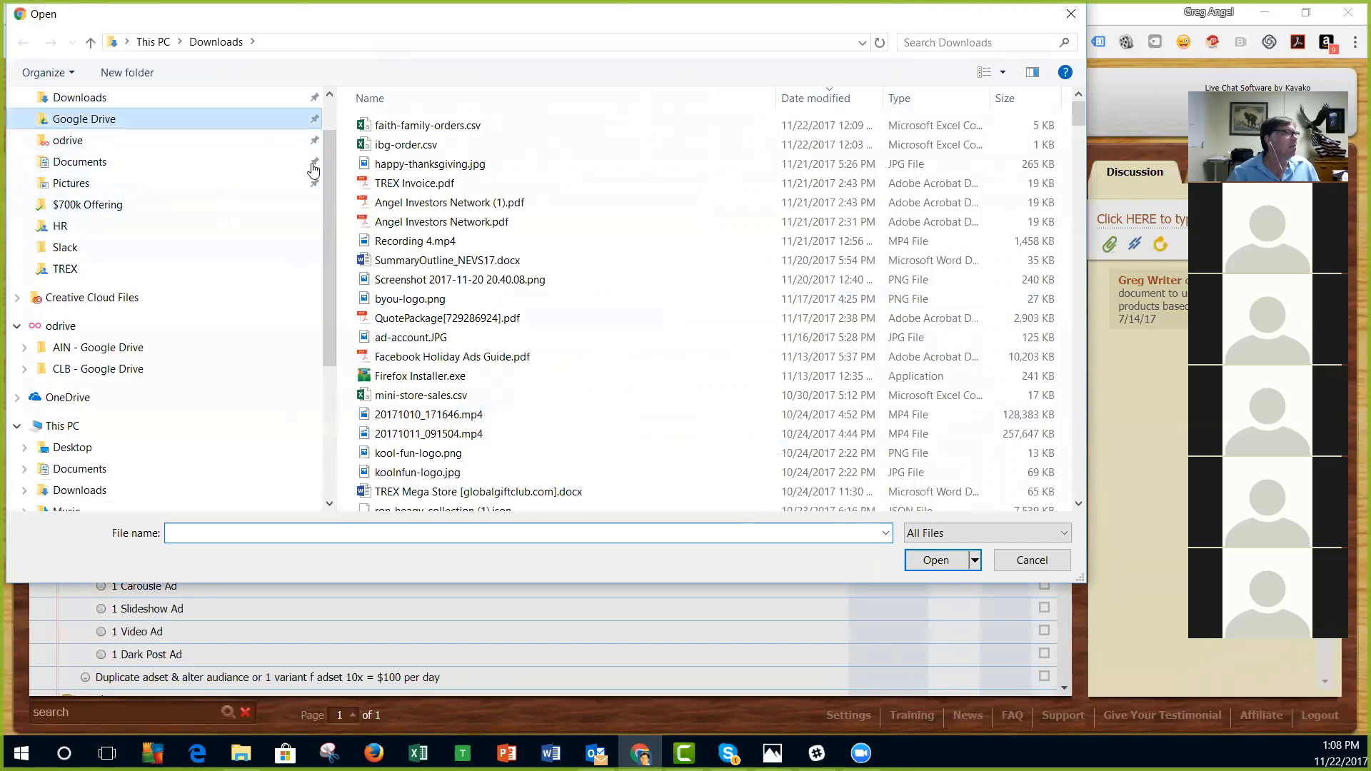
pyautogui.click(107, 119)
pyautogui.click(470, 209)
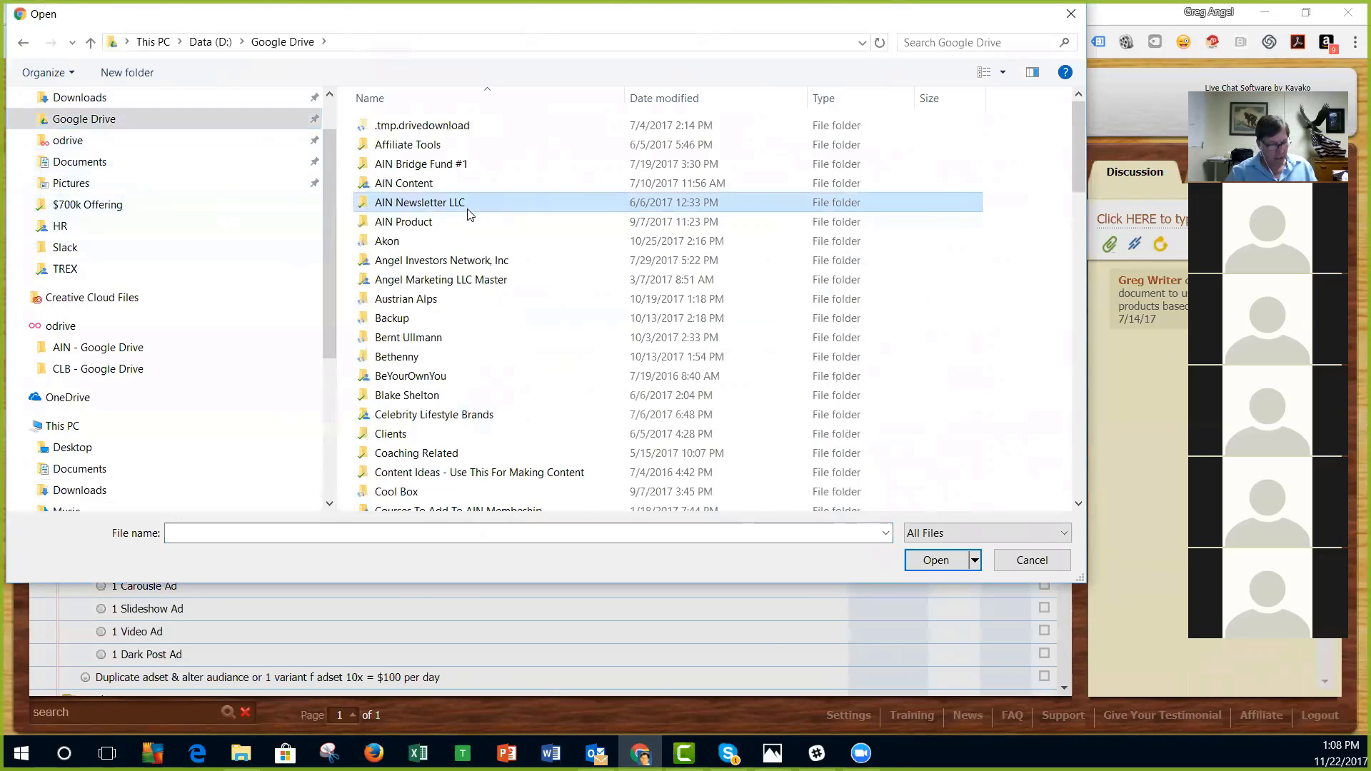
pyautogui.scroll(-15, 469, 214)
pyautogui.doubleClick(428, 163)
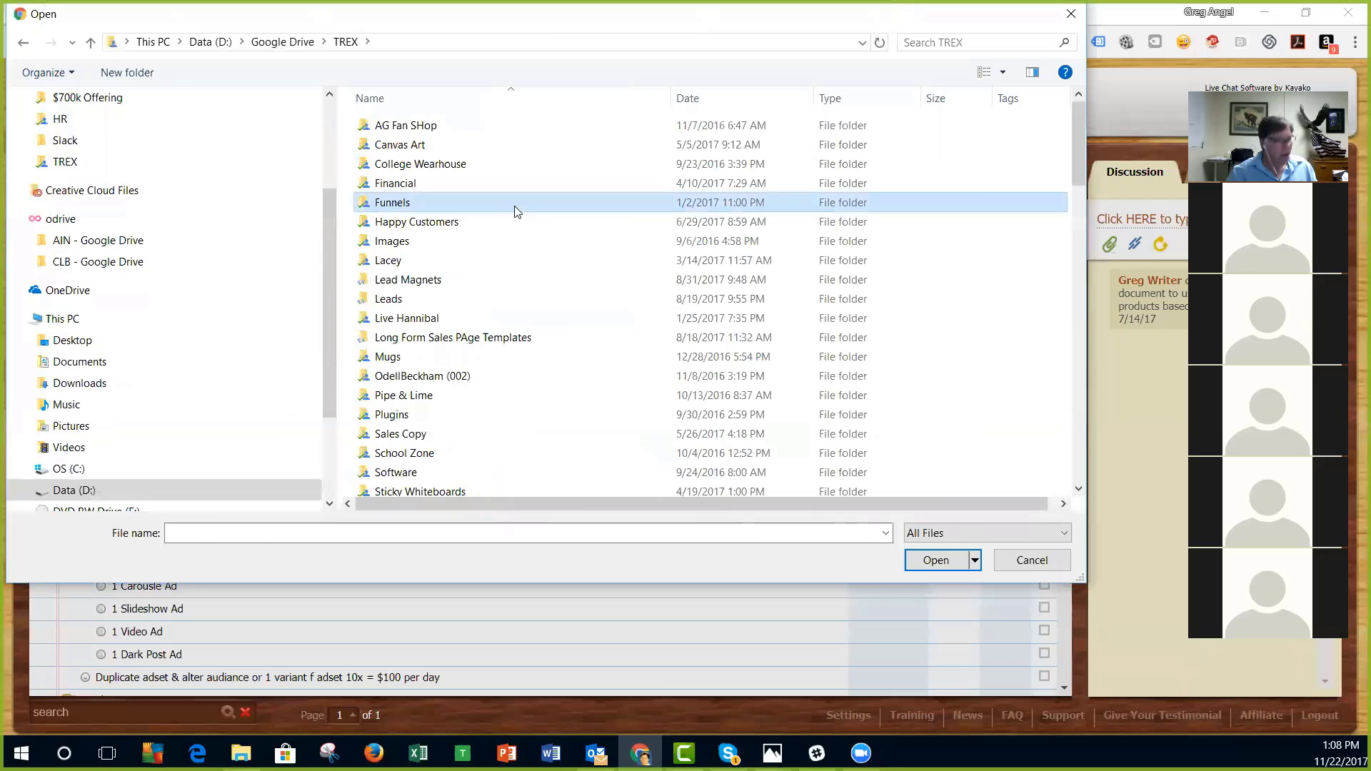
pyautogui.press('f')
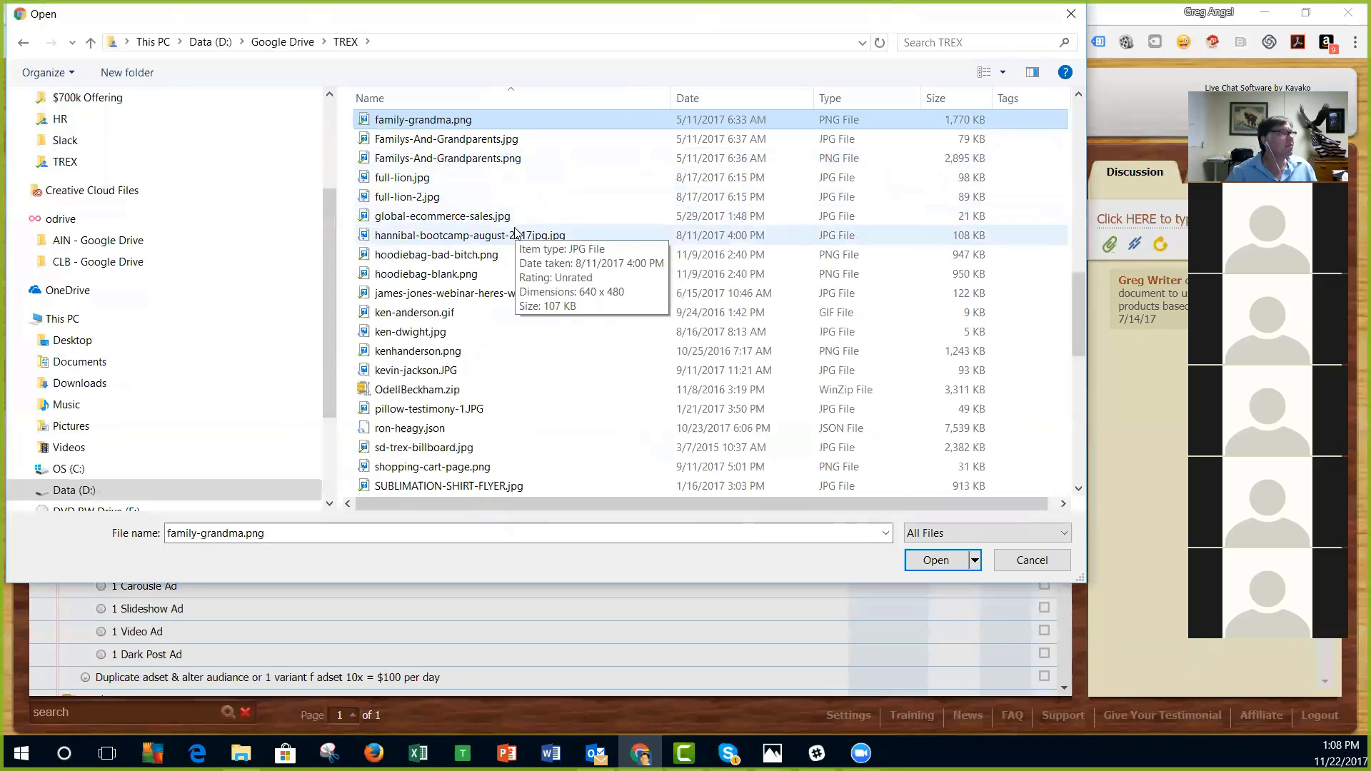
pyautogui.scroll(10, 514, 232)
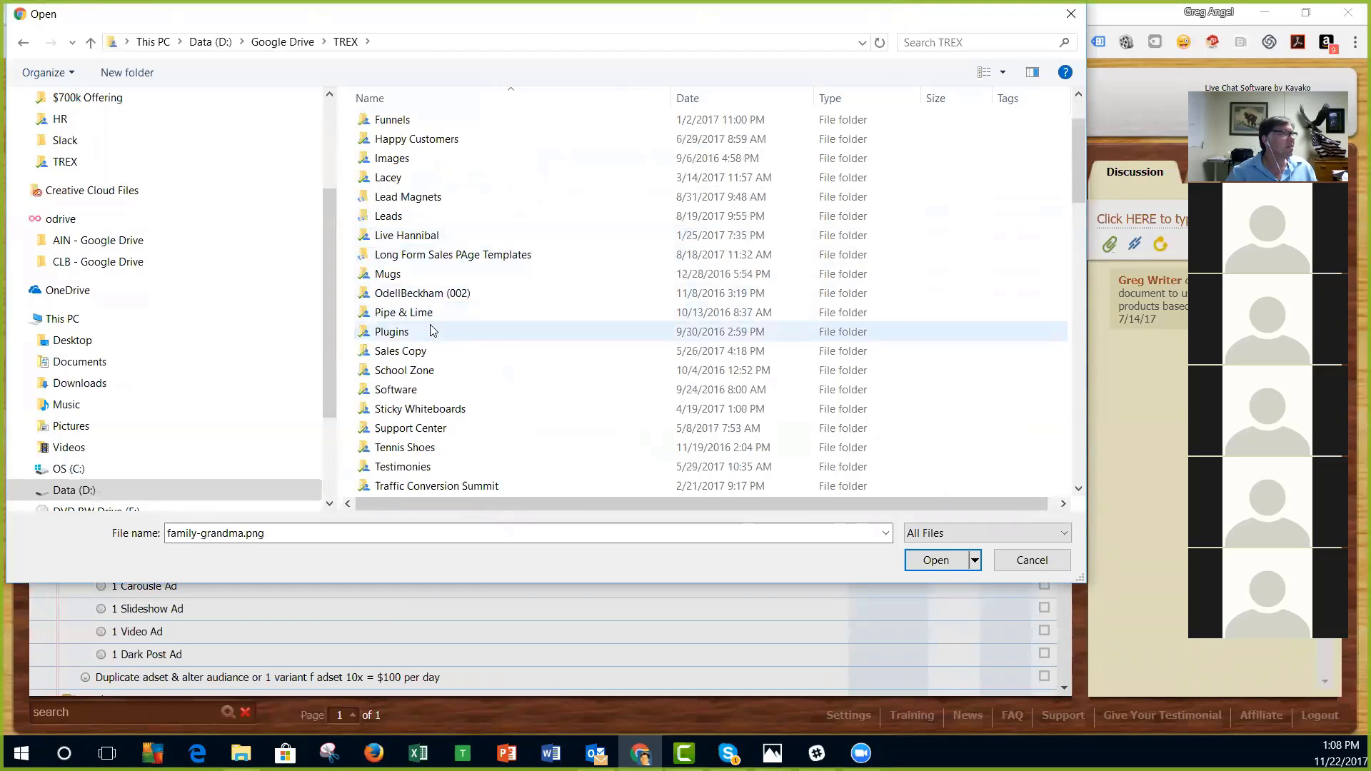
pyautogui.scroll(2, 430, 329)
pyautogui.doubleClick(427, 200)
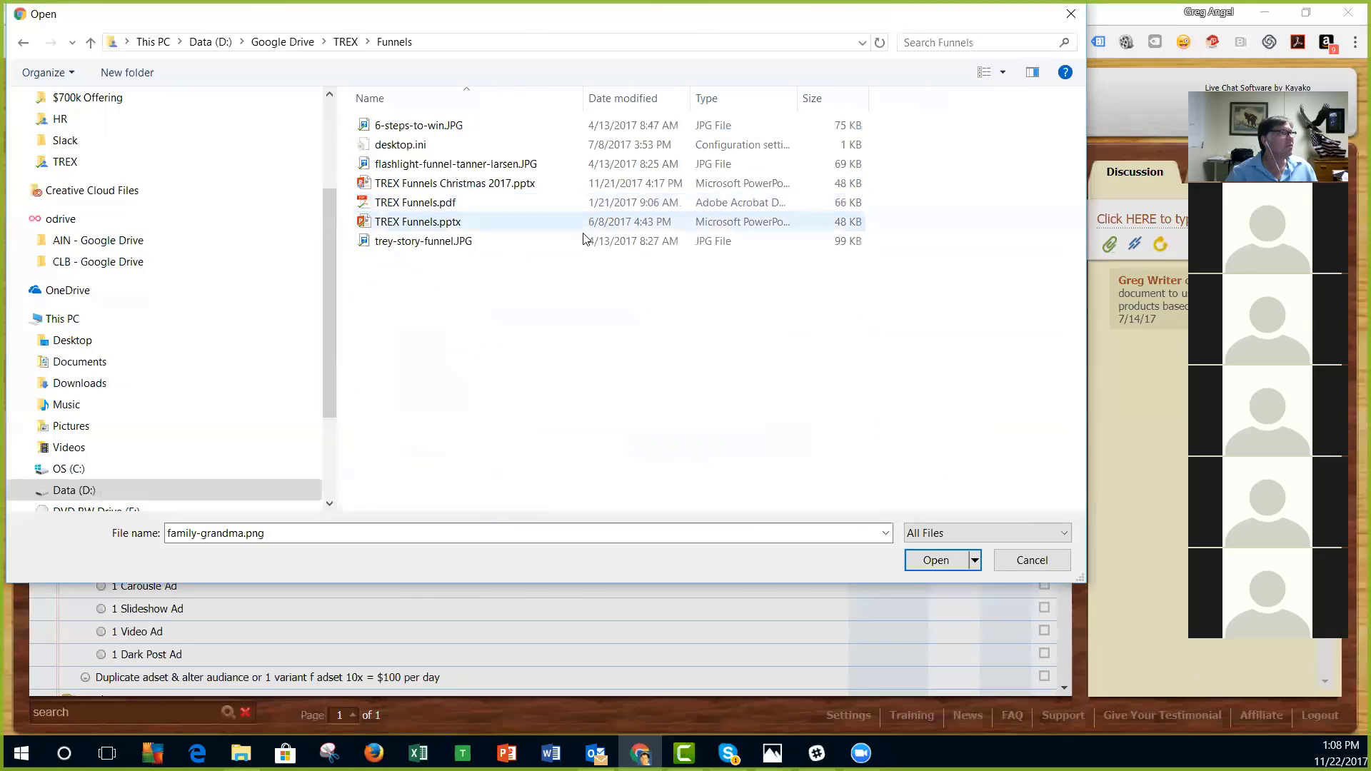
pyautogui.doubleClick(477, 187)
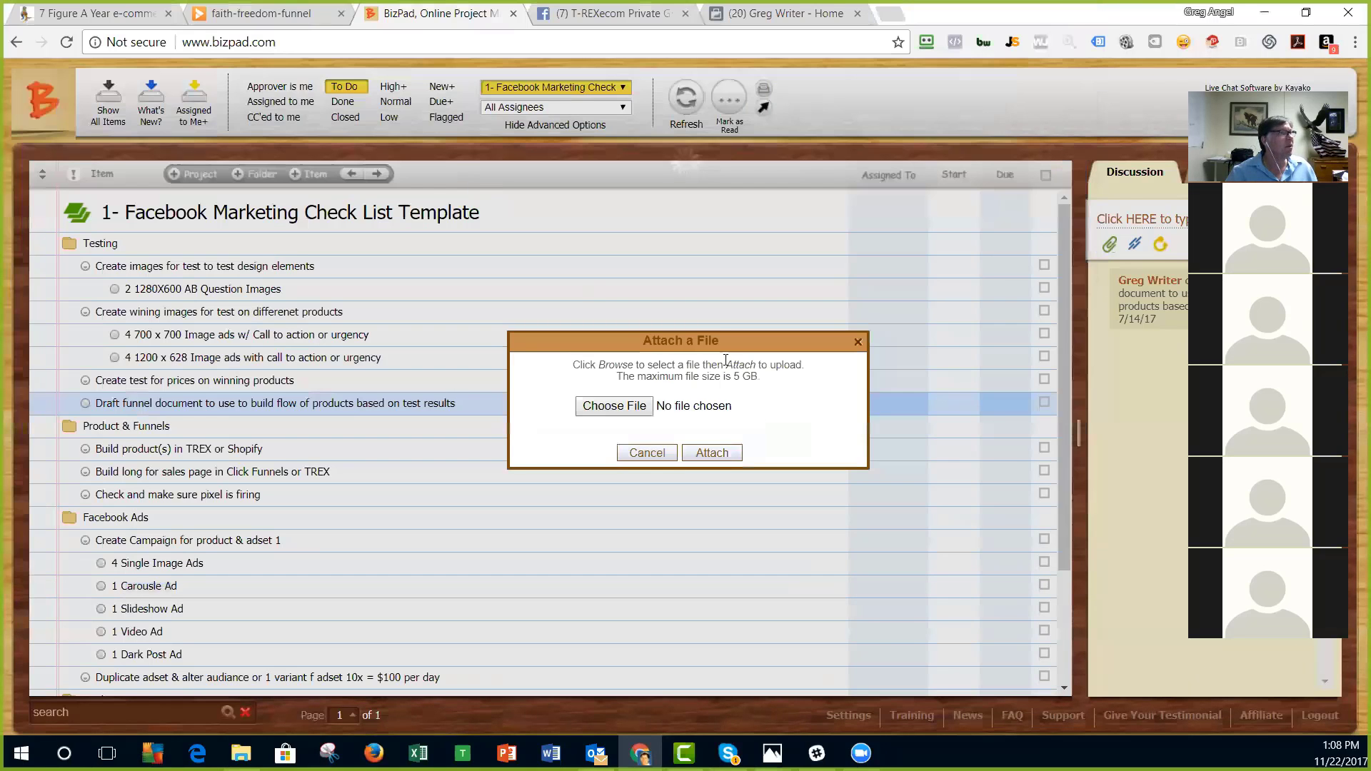
pyautogui.click(698, 453)
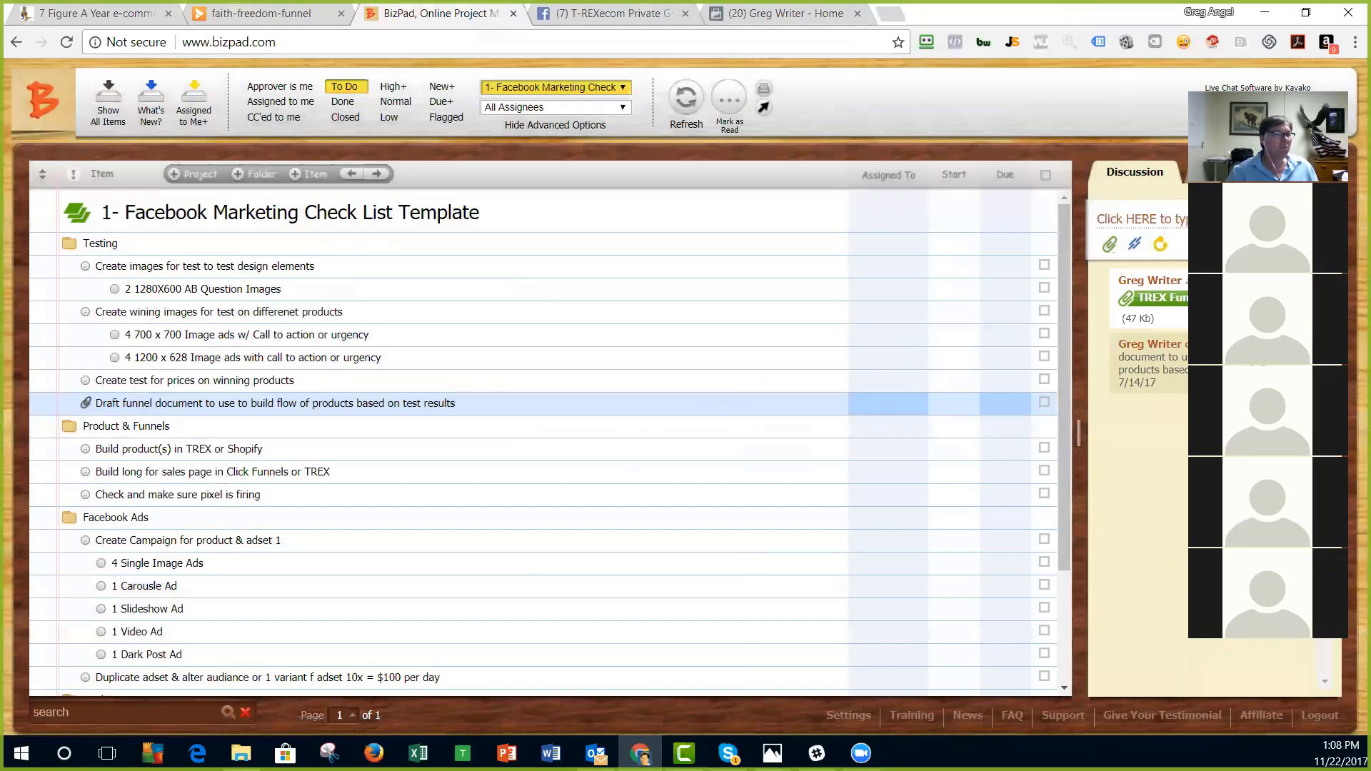
# Step: Append "-0 Use PPT to write out" to the "Draft funnel document" item under Testing
pyautogui.click(506, 404)
pyautogui.write('-0 ')
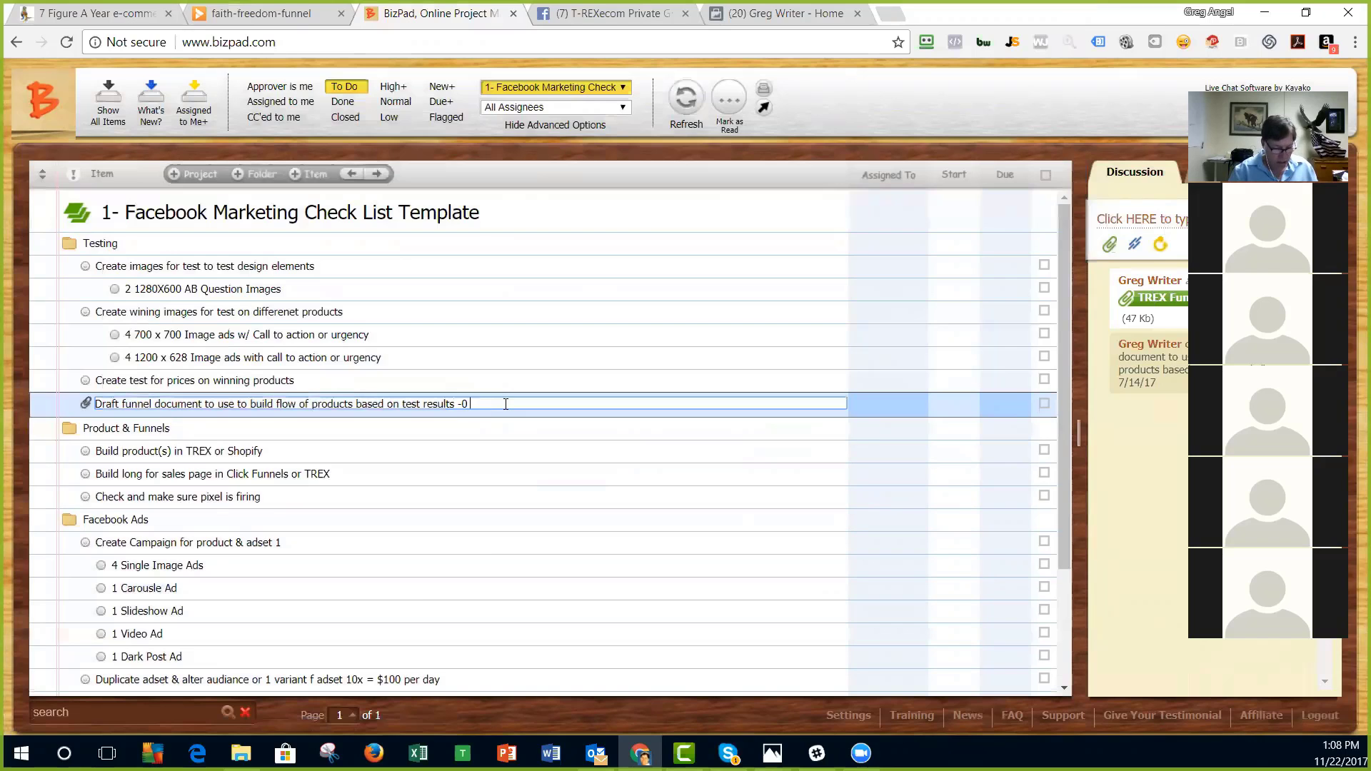
pyautogui.write('Use PPT t')
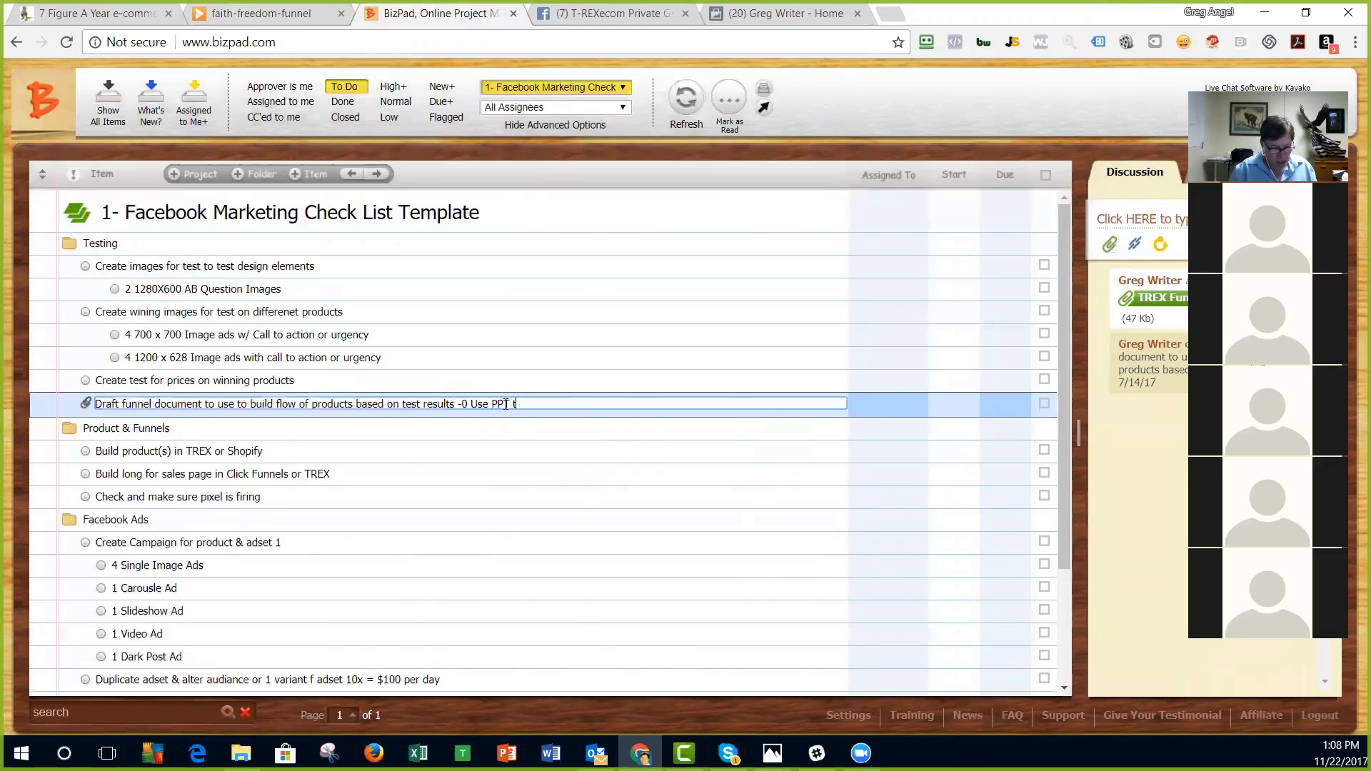
pyautogui.write('o ')
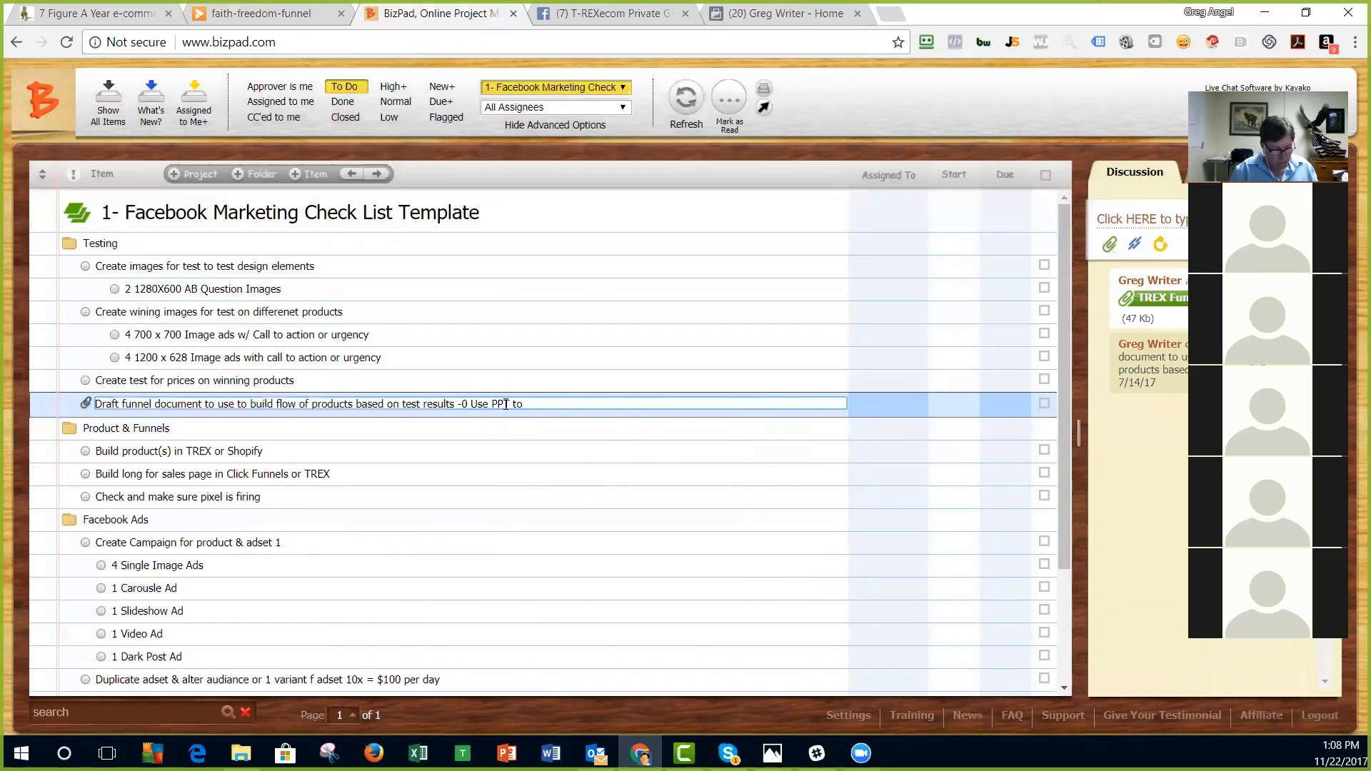
pyautogui.write('write ')
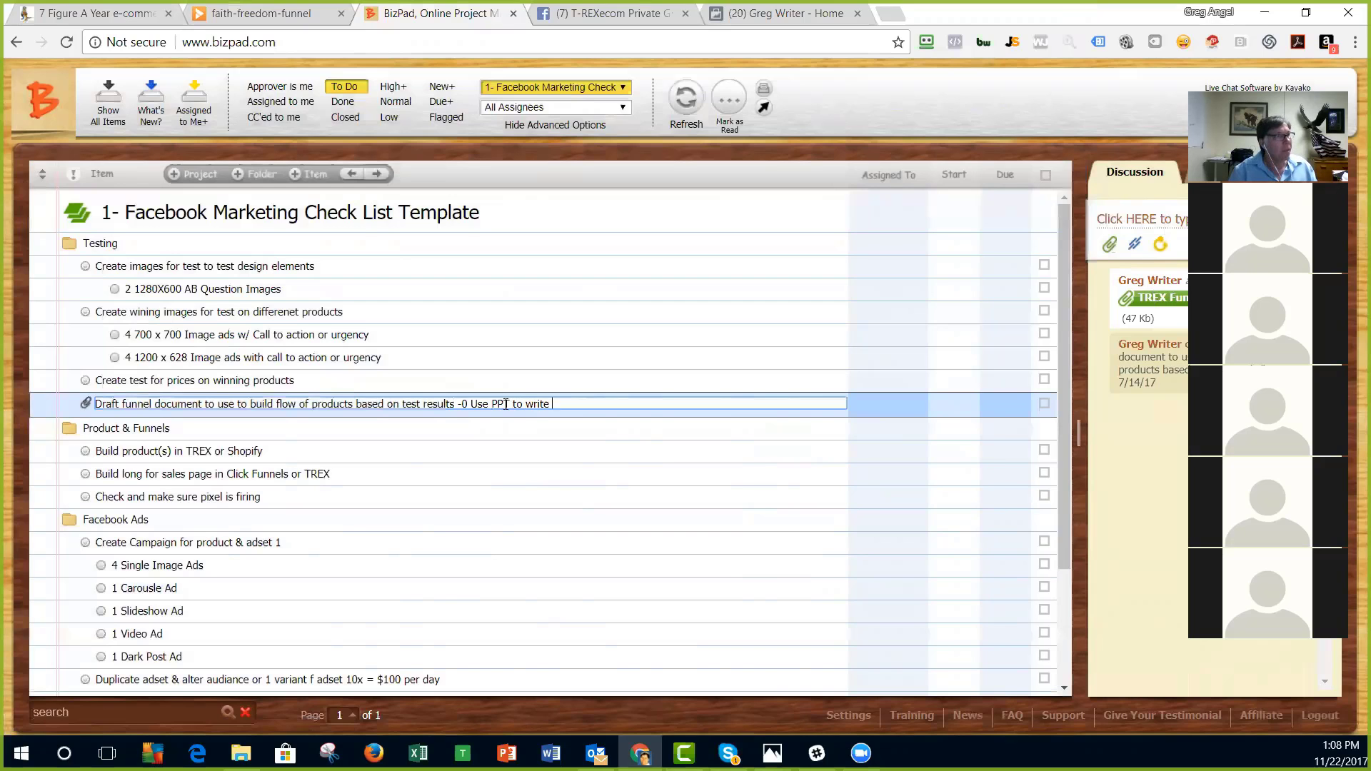
pyautogui.write('out')
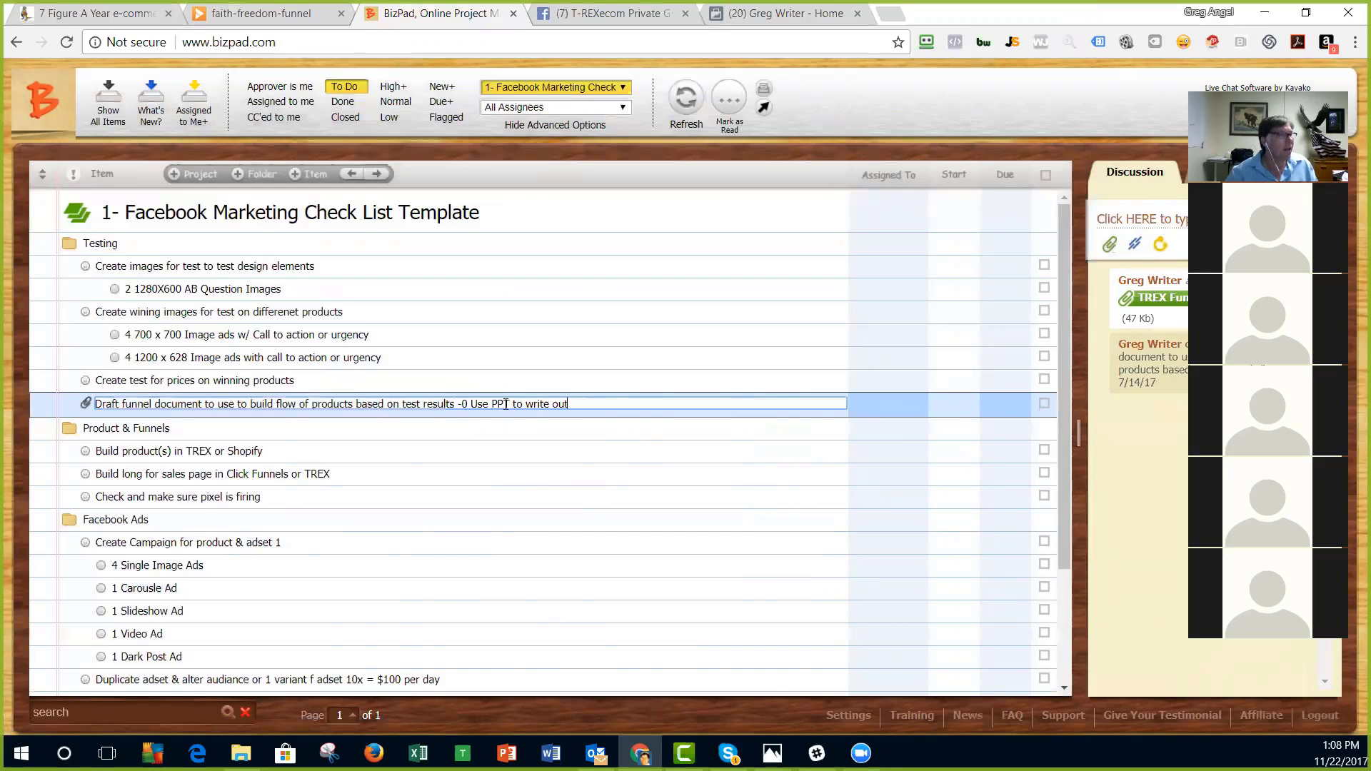
pyautogui.click(603, 456)
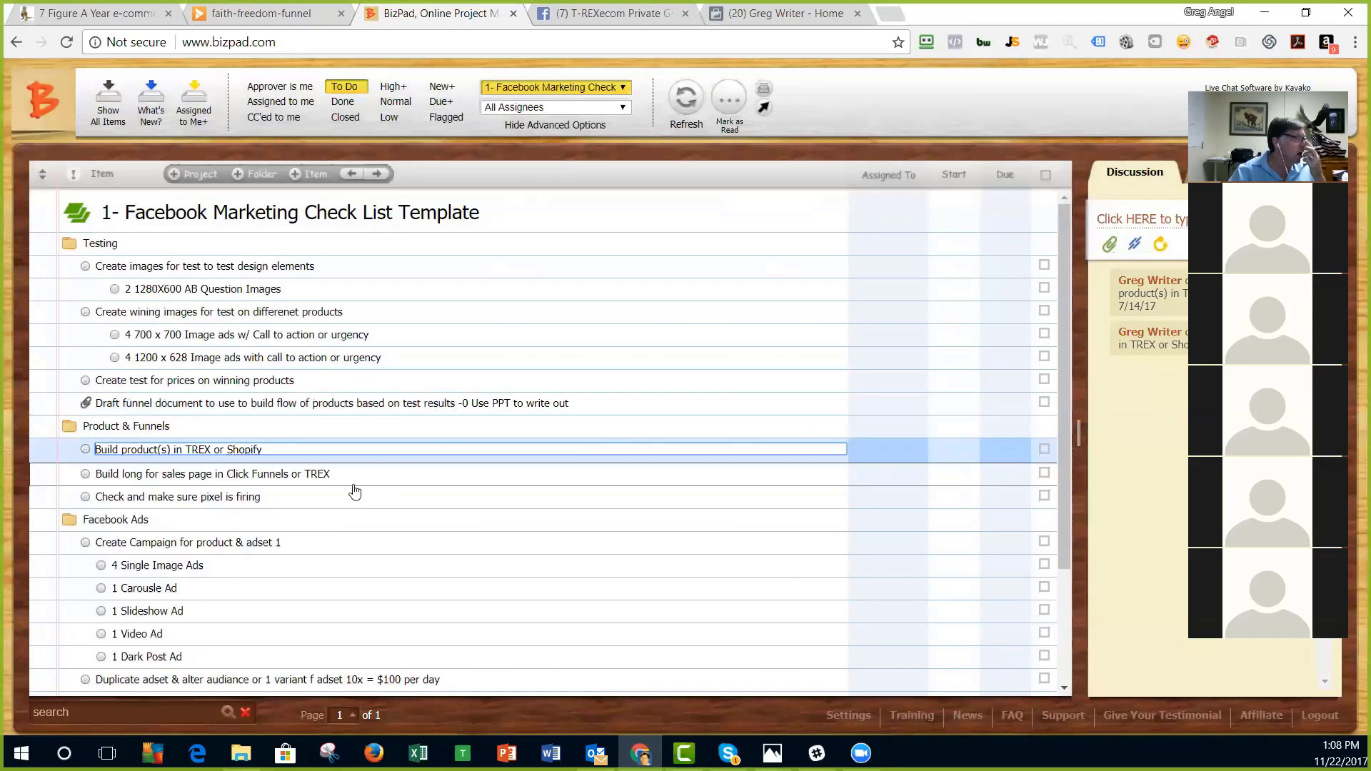
# Step: Remove the Click Funnels option from the long-form sales page item so it reads "Build long for sales page in TREX"
pyautogui.click(352, 474)
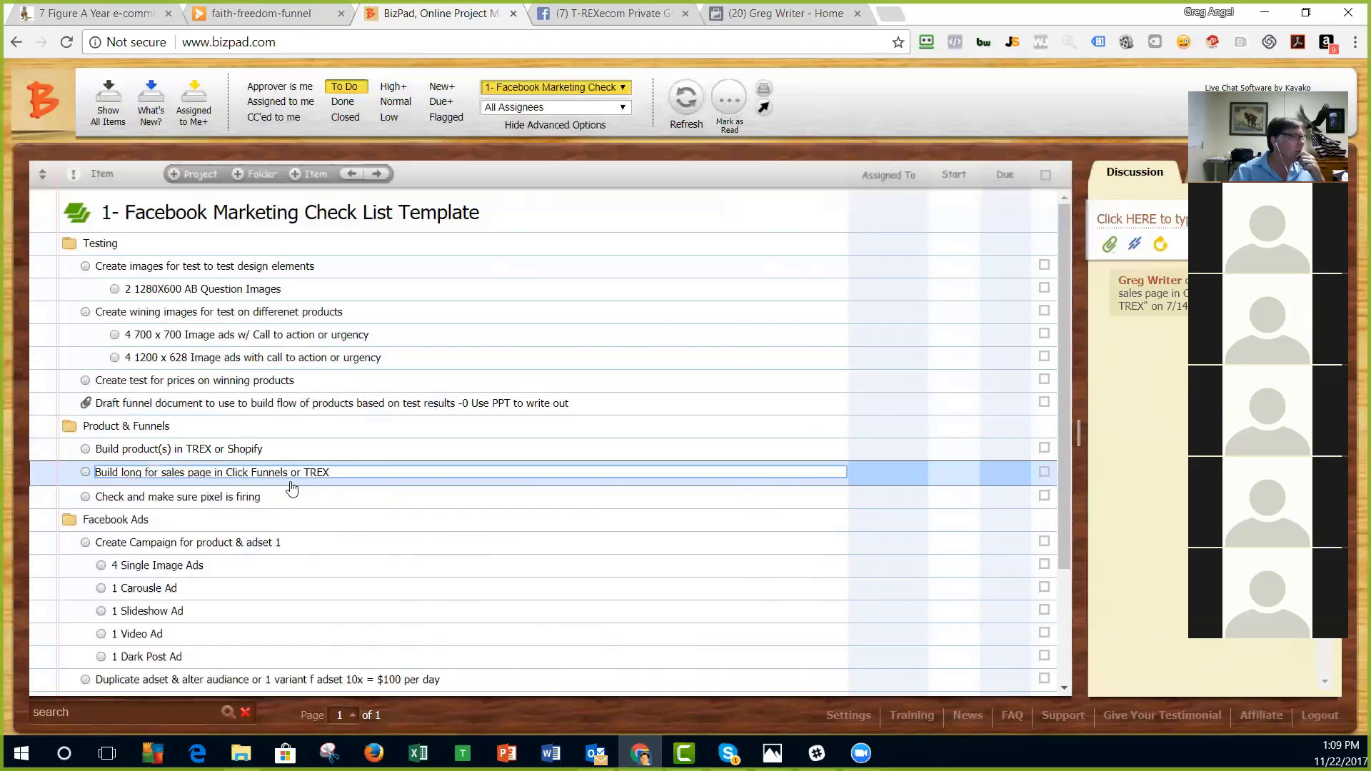
pyautogui.click(302, 472)
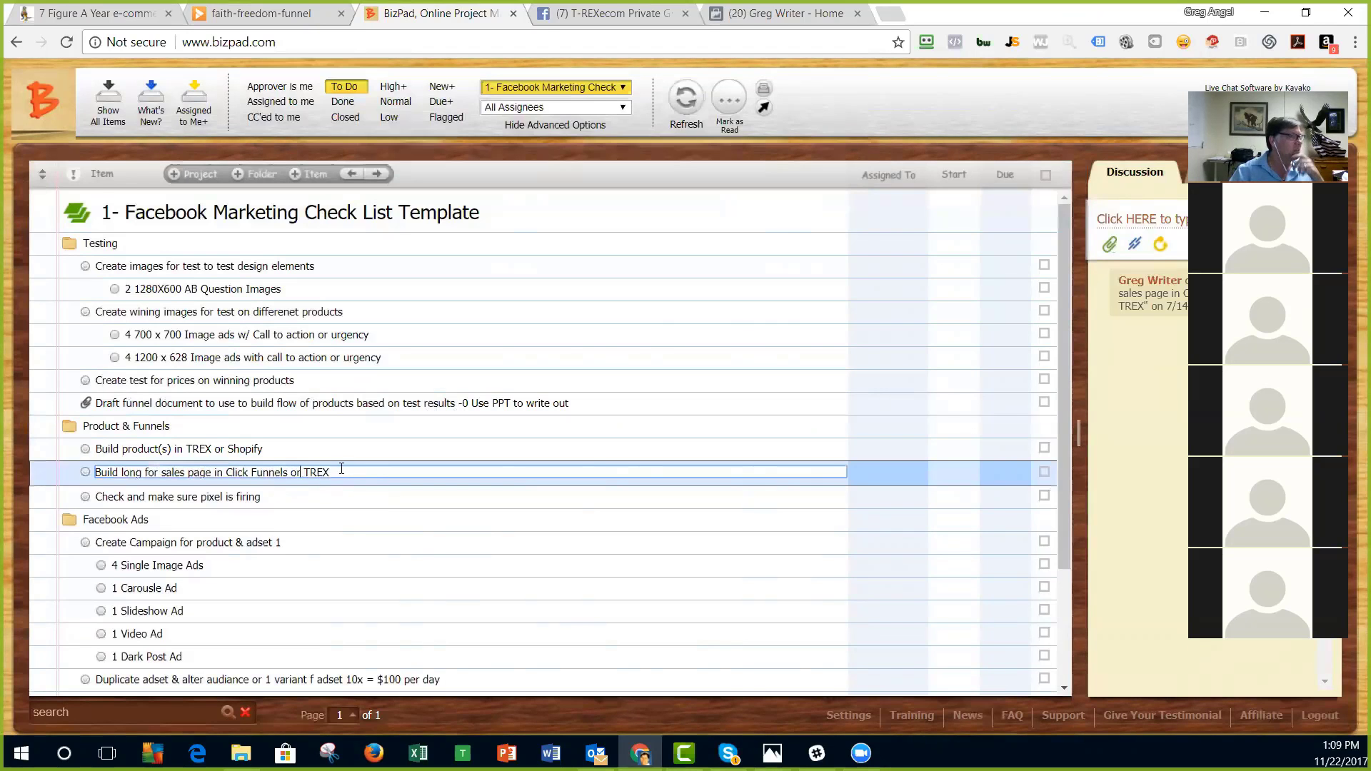
pyautogui.click(274, 472)
pyautogui.press('Delete')
pyautogui.press('Delete')
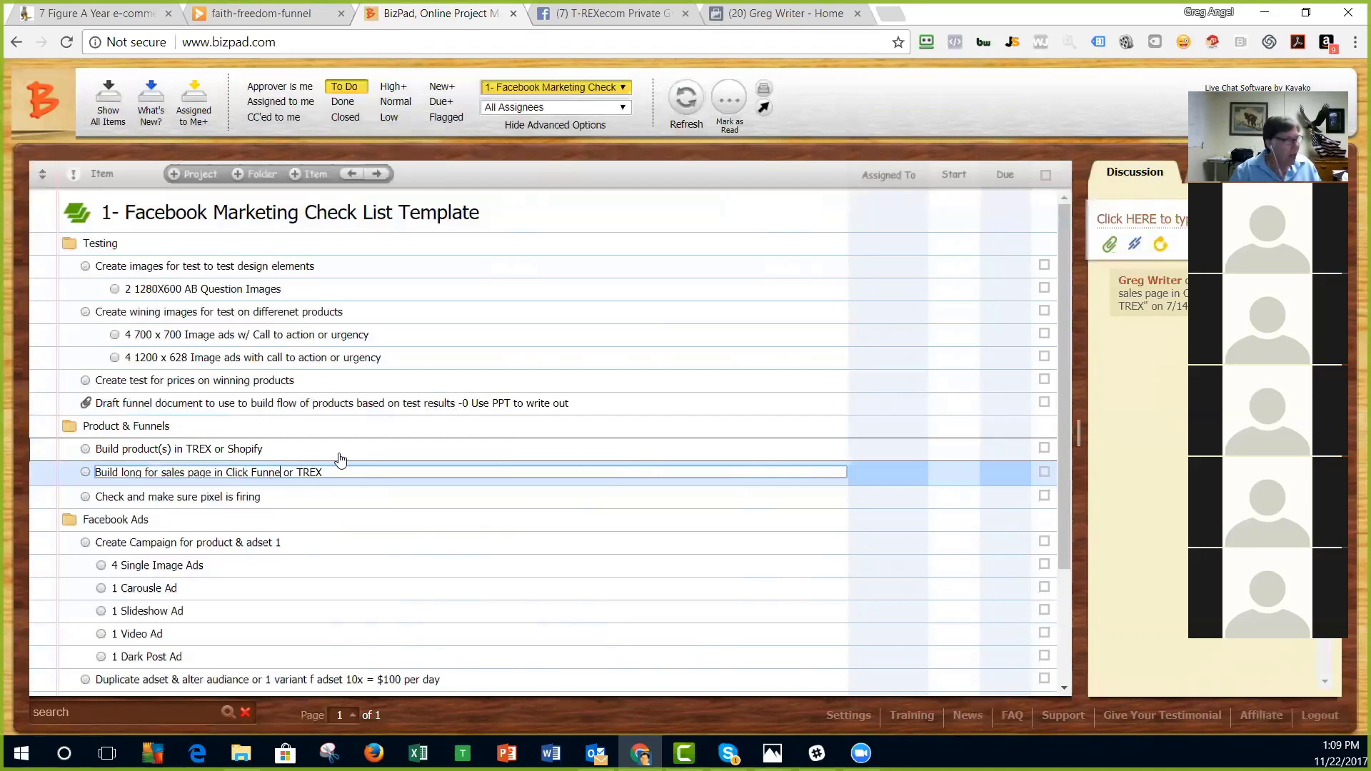
pyautogui.press('BackSpace')
pyautogui.press('BackSpace')
pyautogui.press('BackSpace')
pyautogui.press('BackSpace')
pyautogui.press('BackSpace')
pyautogui.press('BackSpace')
pyautogui.press('BackSpace')
pyautogui.press('BackSpace')
pyautogui.press('BackSpace')
pyautogui.press('BackSpace')
pyautogui.press('BackSpace')
pyautogui.press('BackSpace')
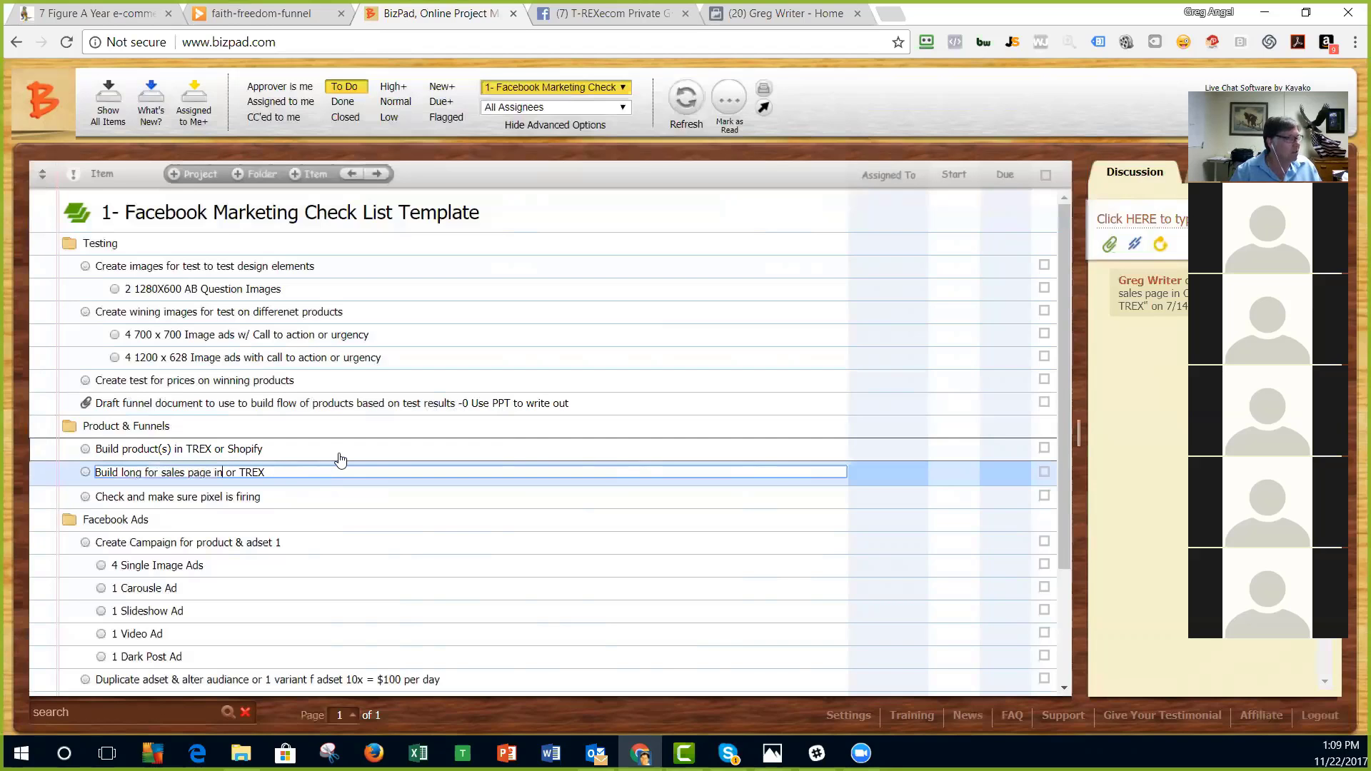
pyautogui.press('Delete')
pyautogui.press('Delete')
pyautogui.press('Delete')
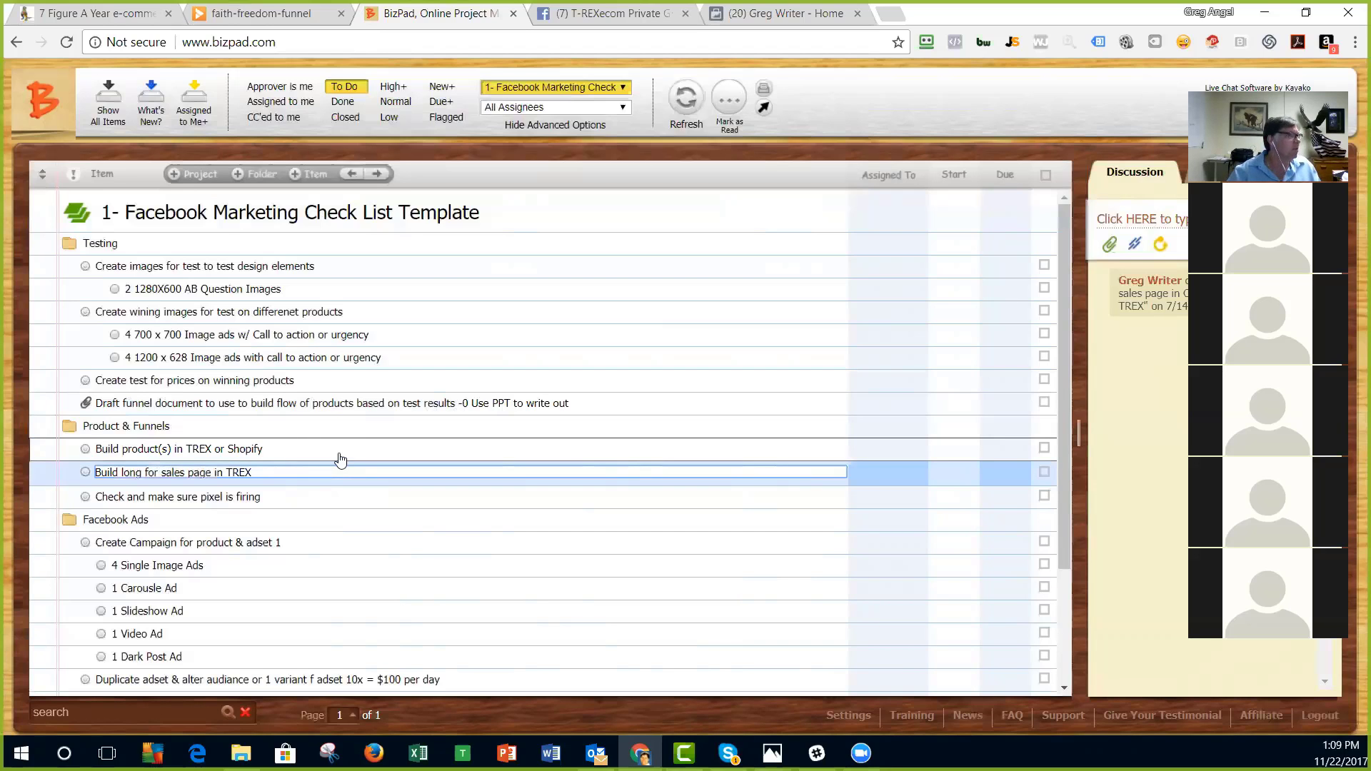
# Step: Append "- Pixle Audit Chrone aFacebook Pixle Helper" to the "Check and make sure pixel is firing" item
pyautogui.click(306, 503)
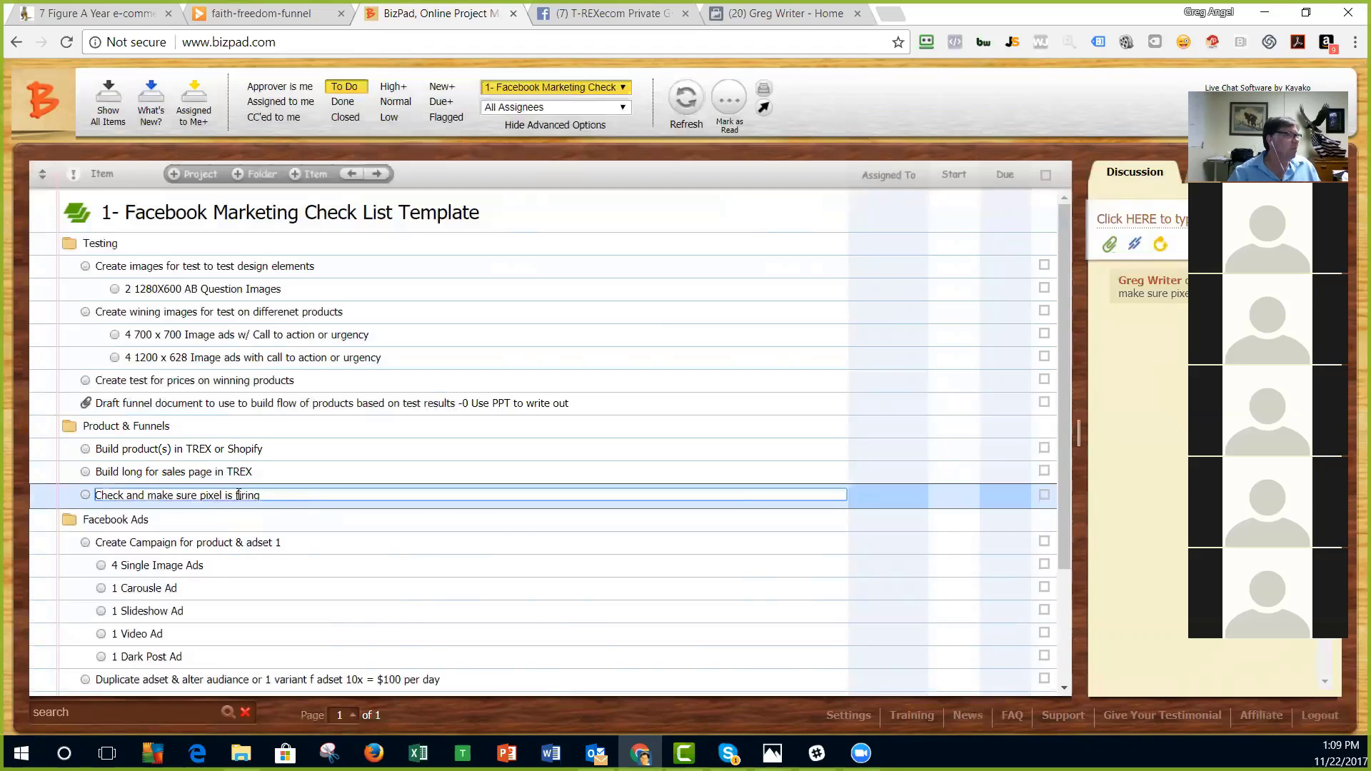
pyautogui.write('- ')
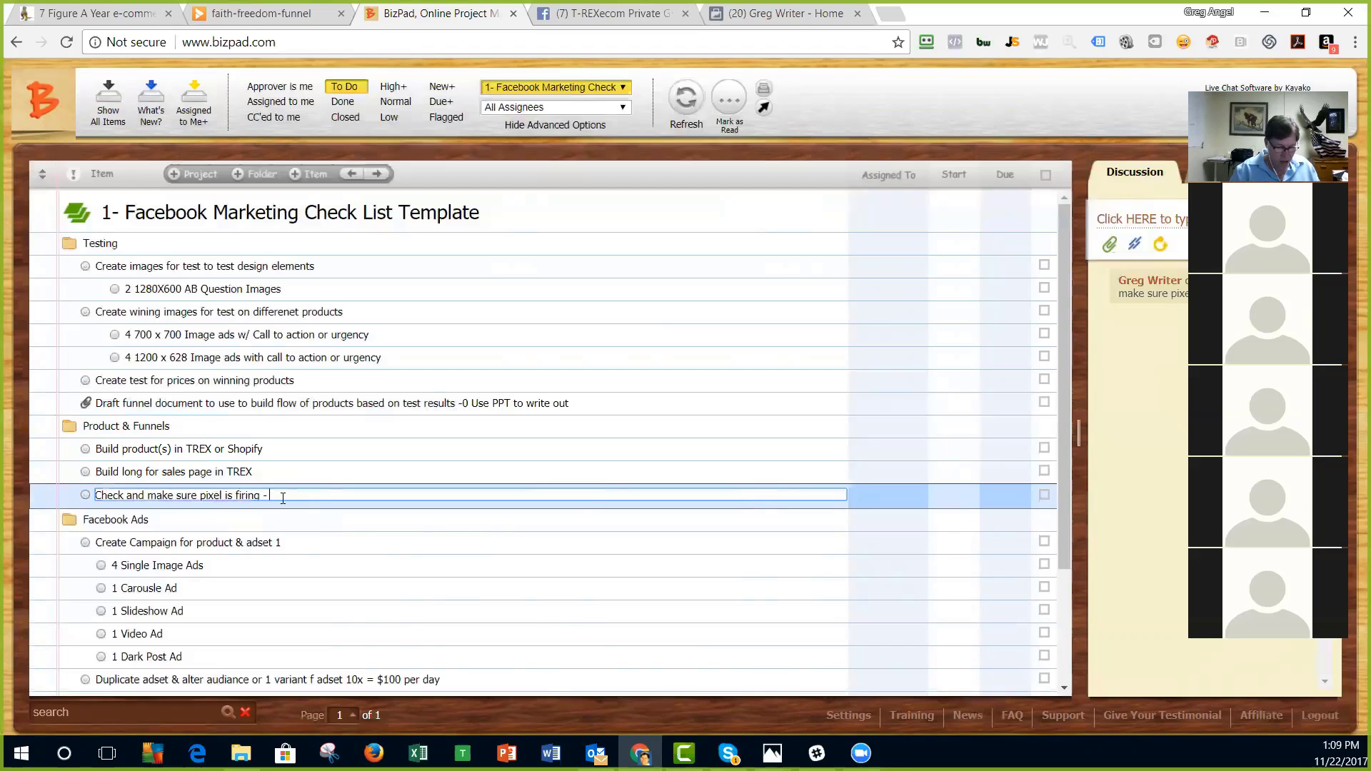
pyautogui.write('PO')
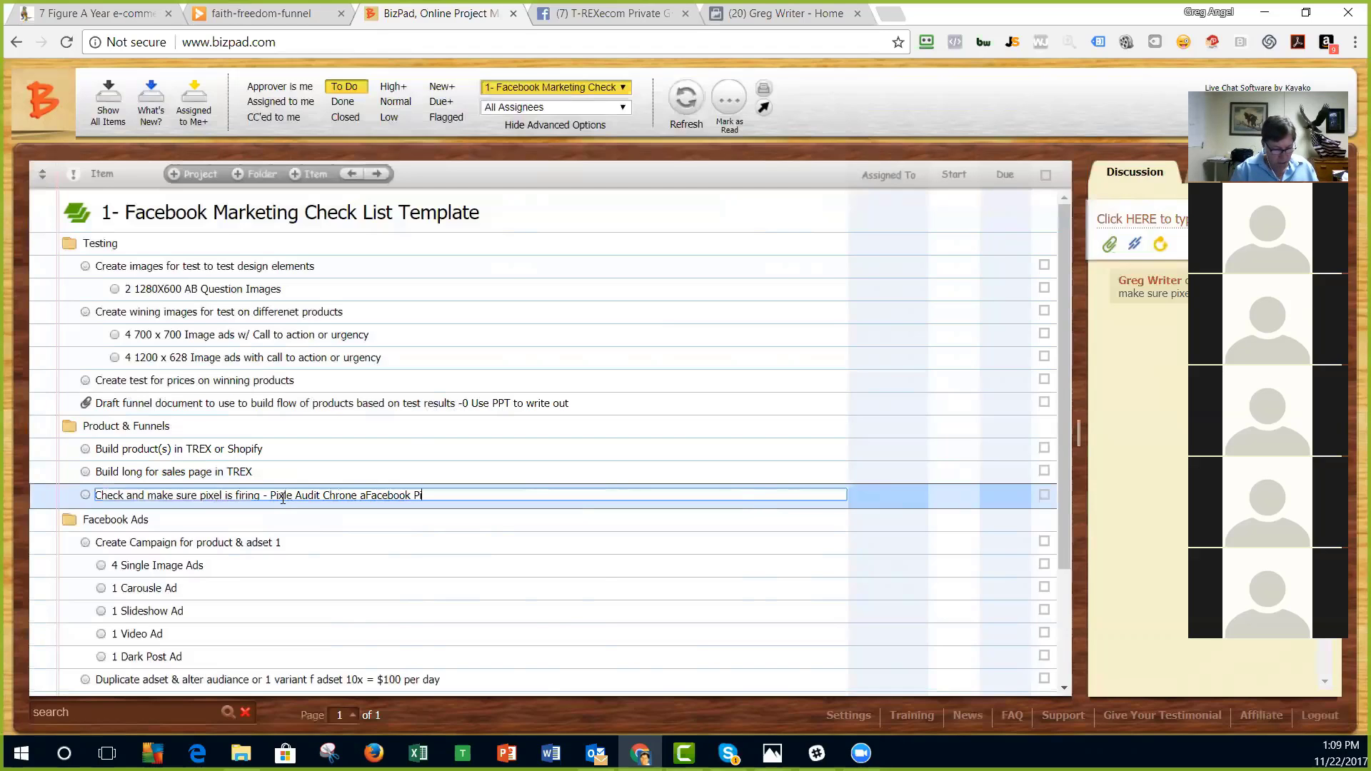
pyautogui.write('leper')
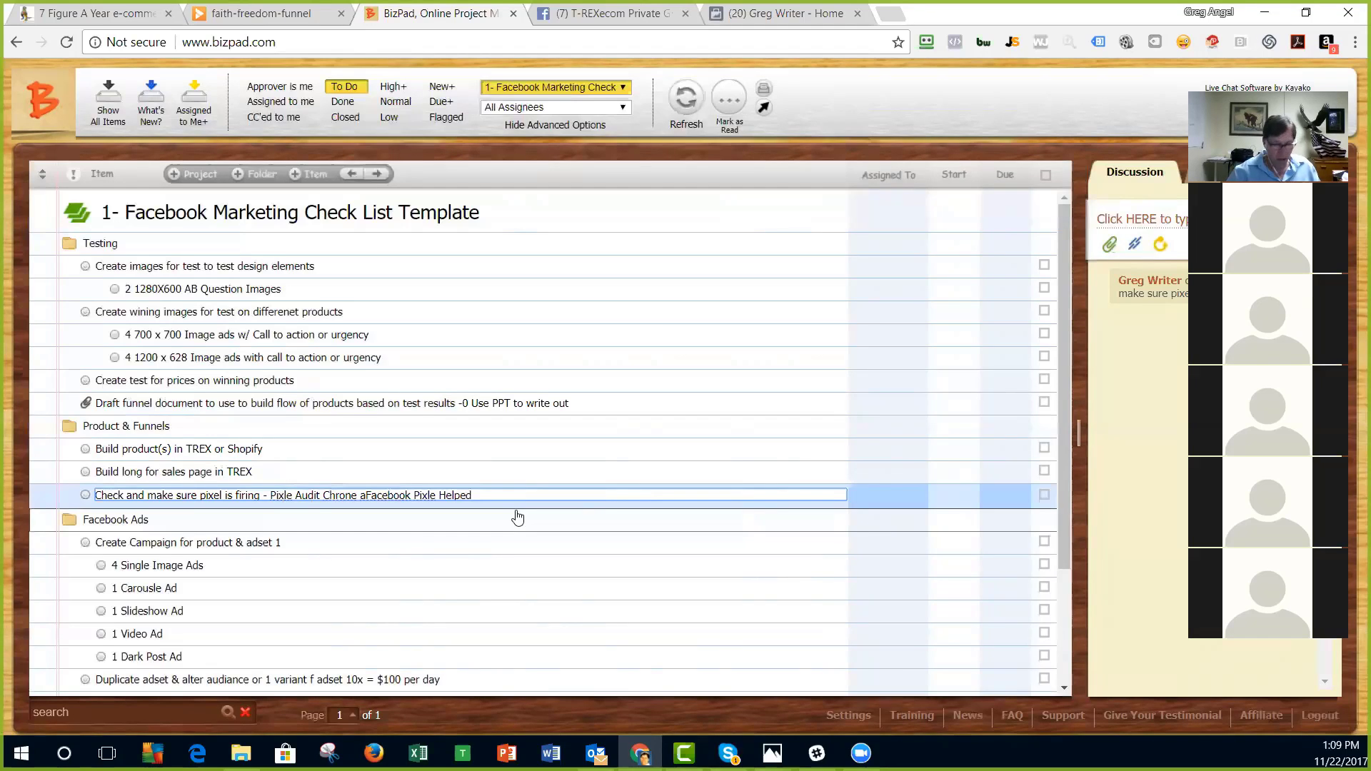
pyautogui.write('r')
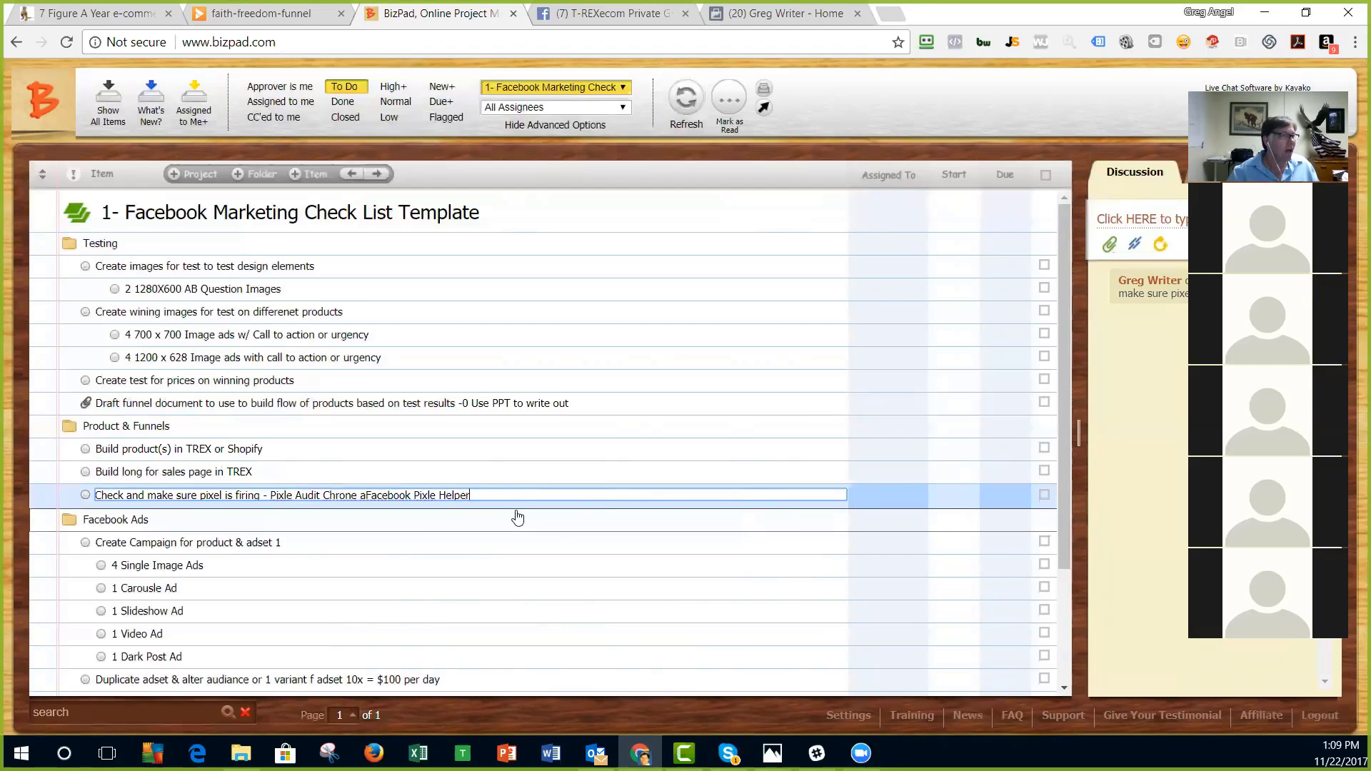
pyautogui.click(1048, 492)
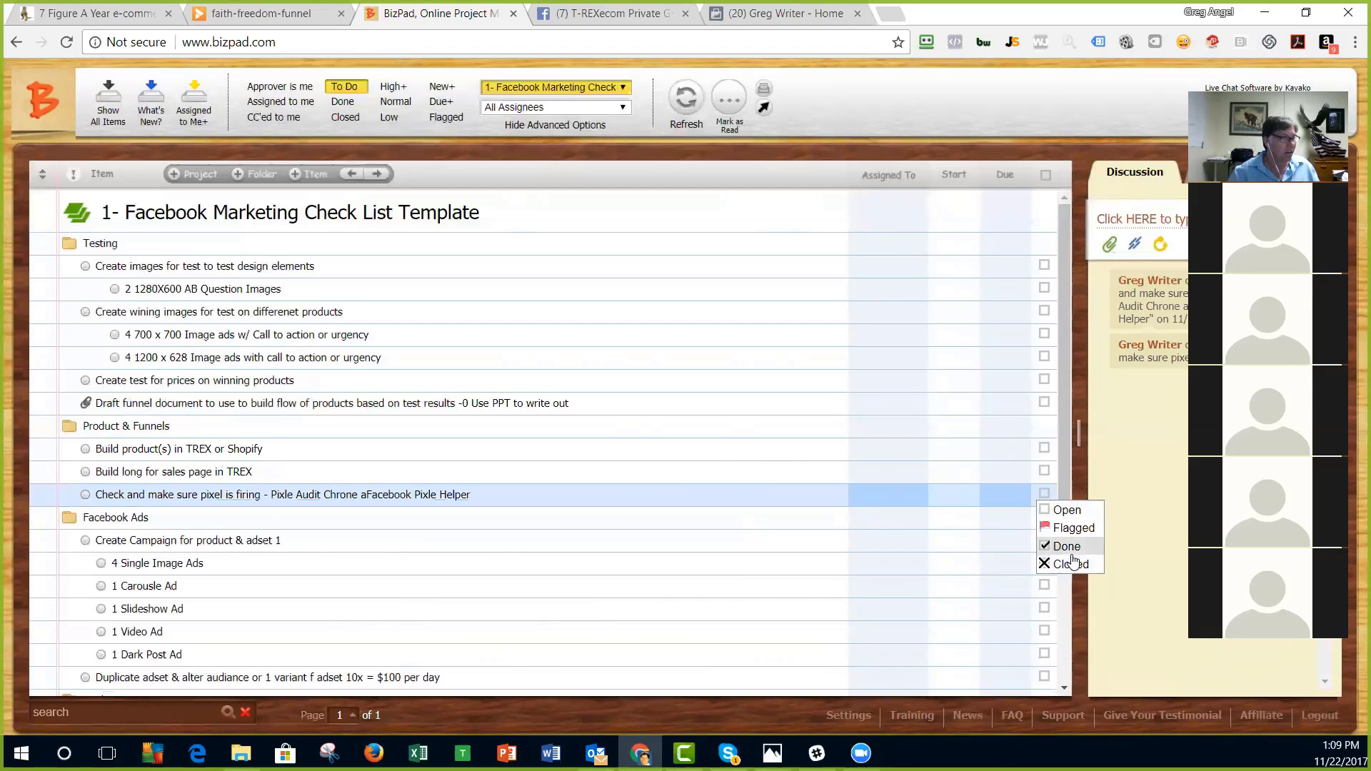
pyautogui.click(611, 498)
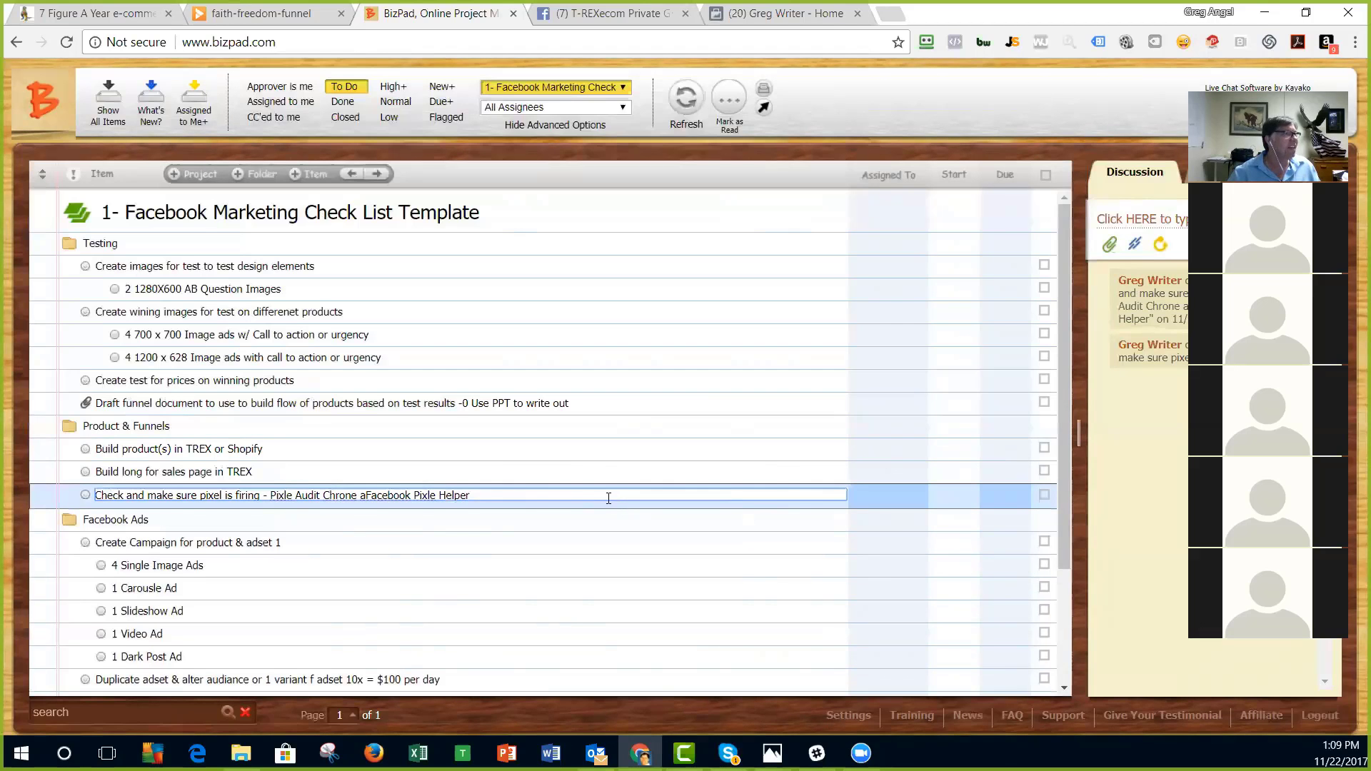
# Step: Review the single image, carousel, slideshow and video ad sub-items under "Create Campaign for product & adset 1"
pyautogui.scroll(-3, 541, 510)
pyautogui.scroll(3, 536, 505)
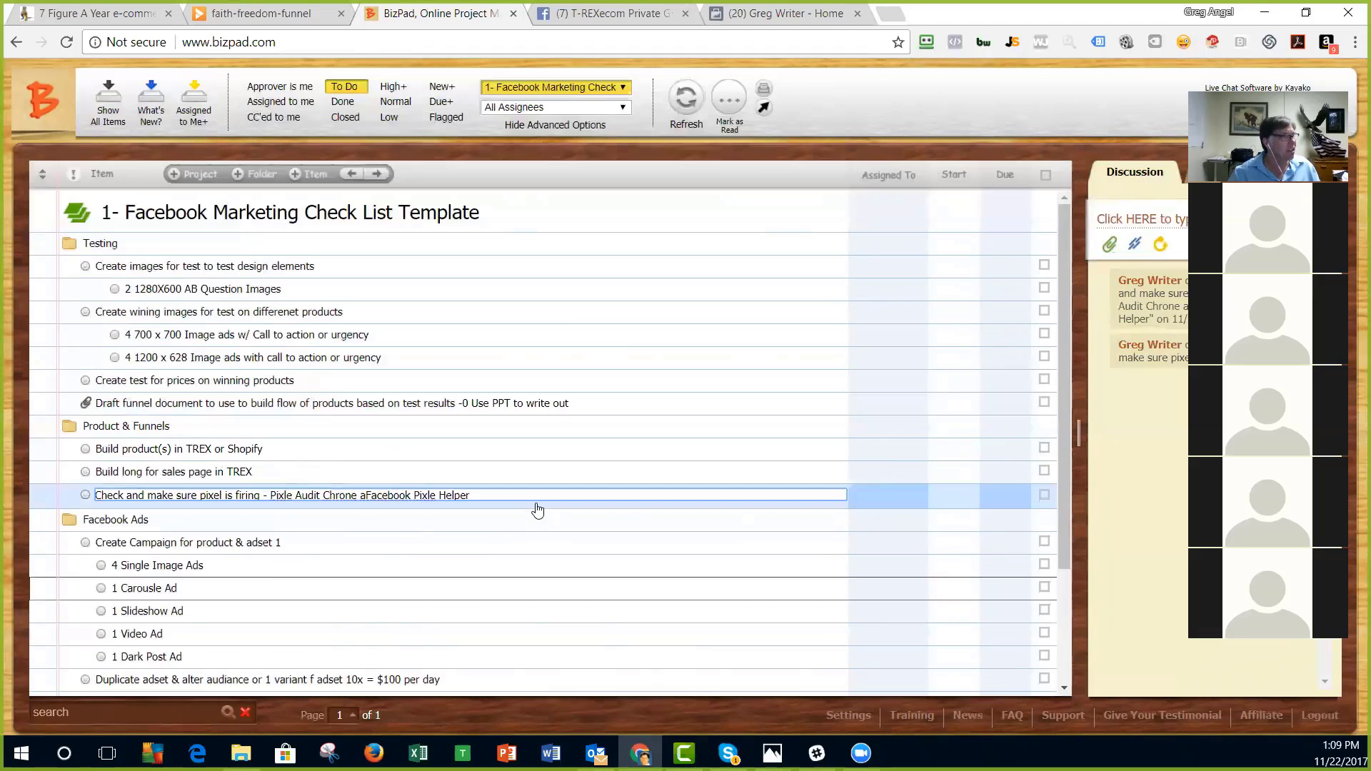
pyautogui.scroll(-3, 239, 323)
pyautogui.scroll(3, 241, 322)
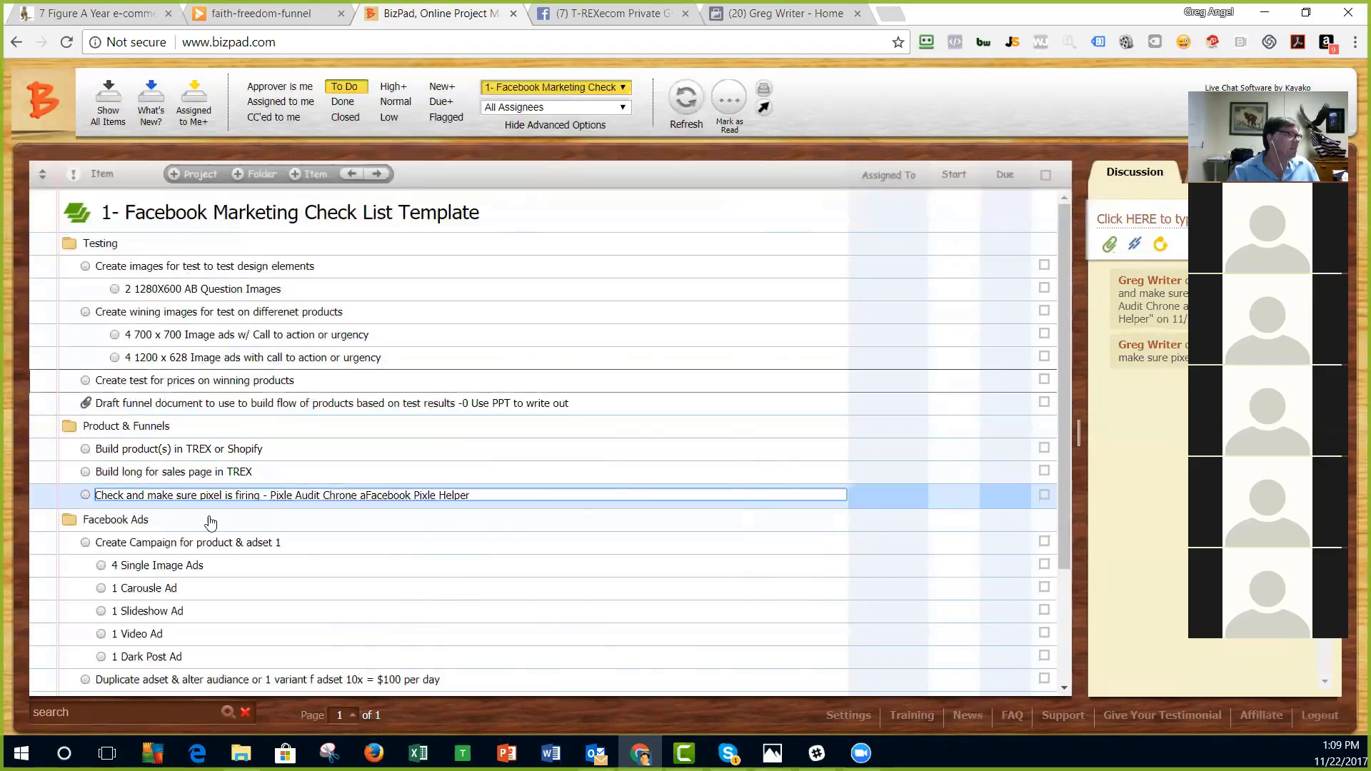
pyautogui.scroll(-3, 200, 493)
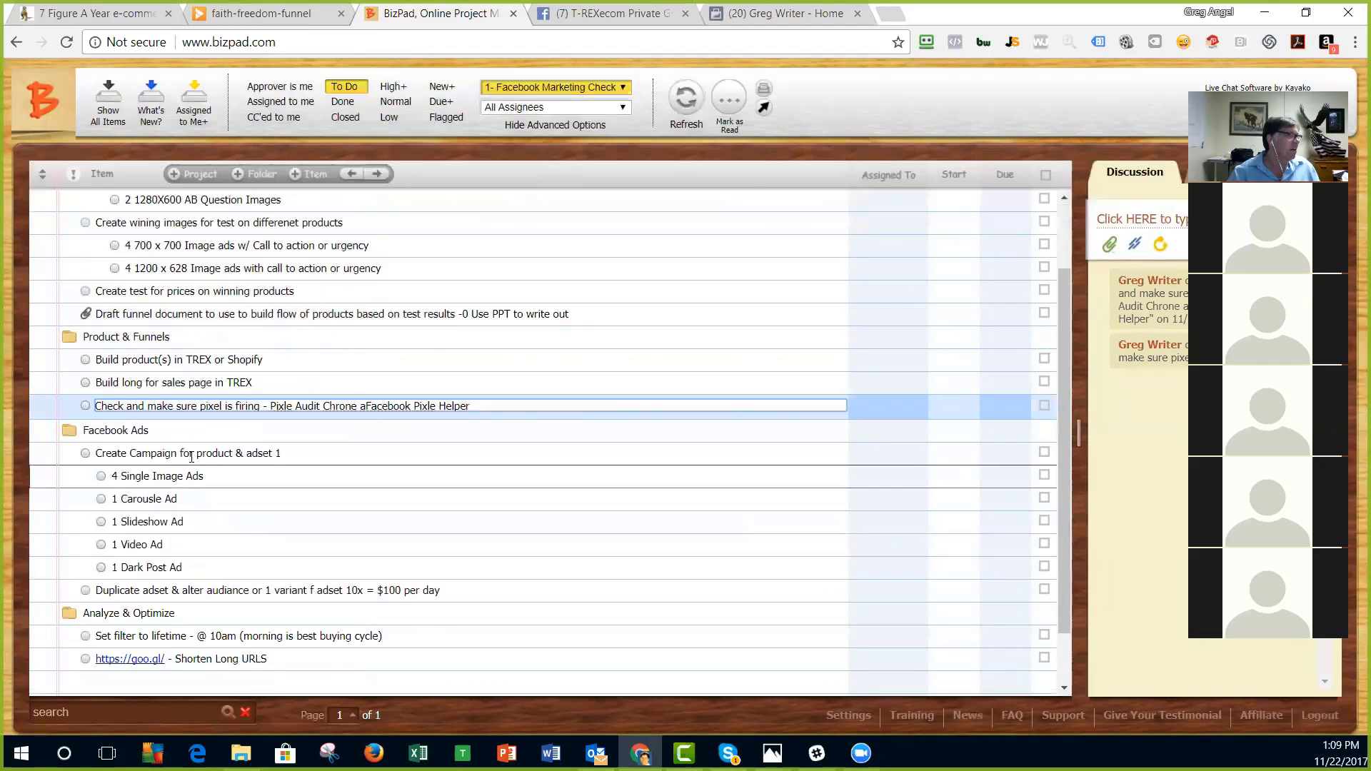
pyautogui.click(224, 246)
pyautogui.click(229, 475)
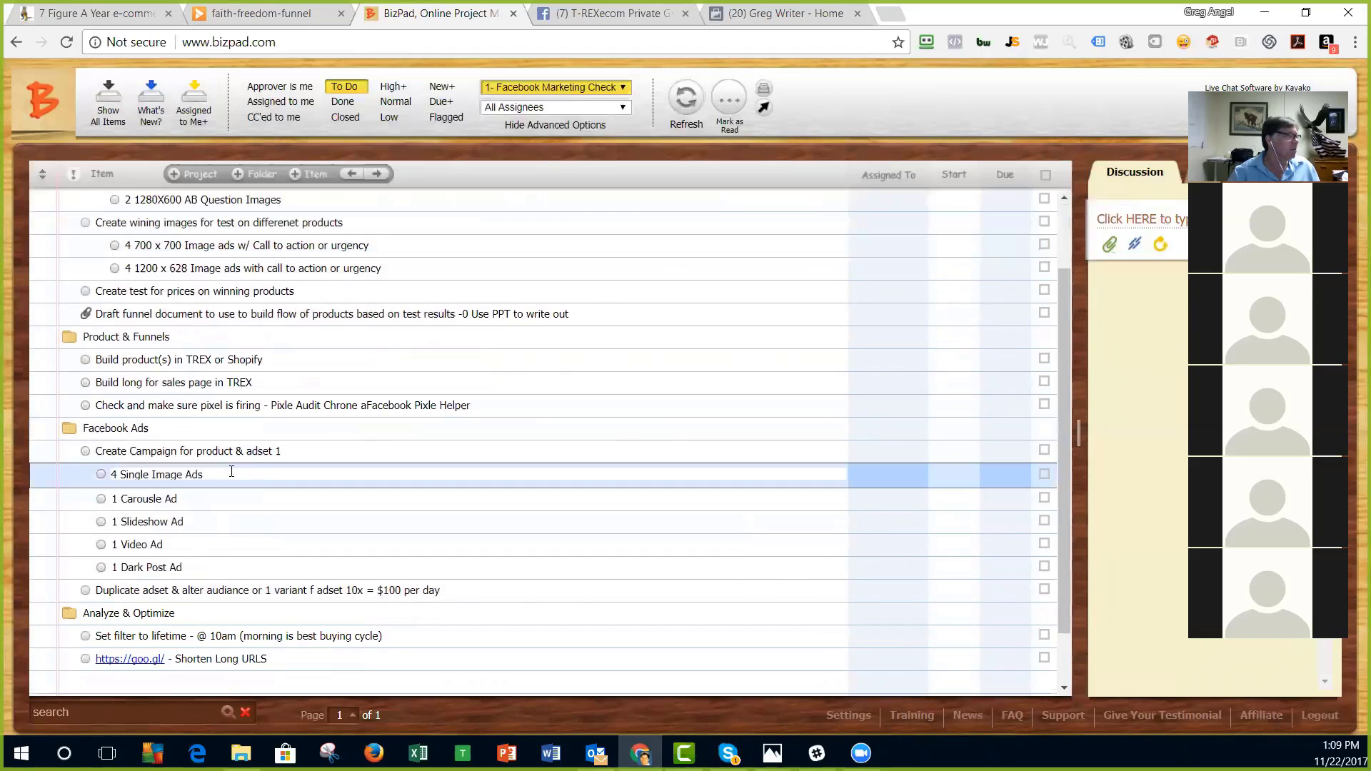
pyautogui.click(228, 498)
pyautogui.click(230, 522)
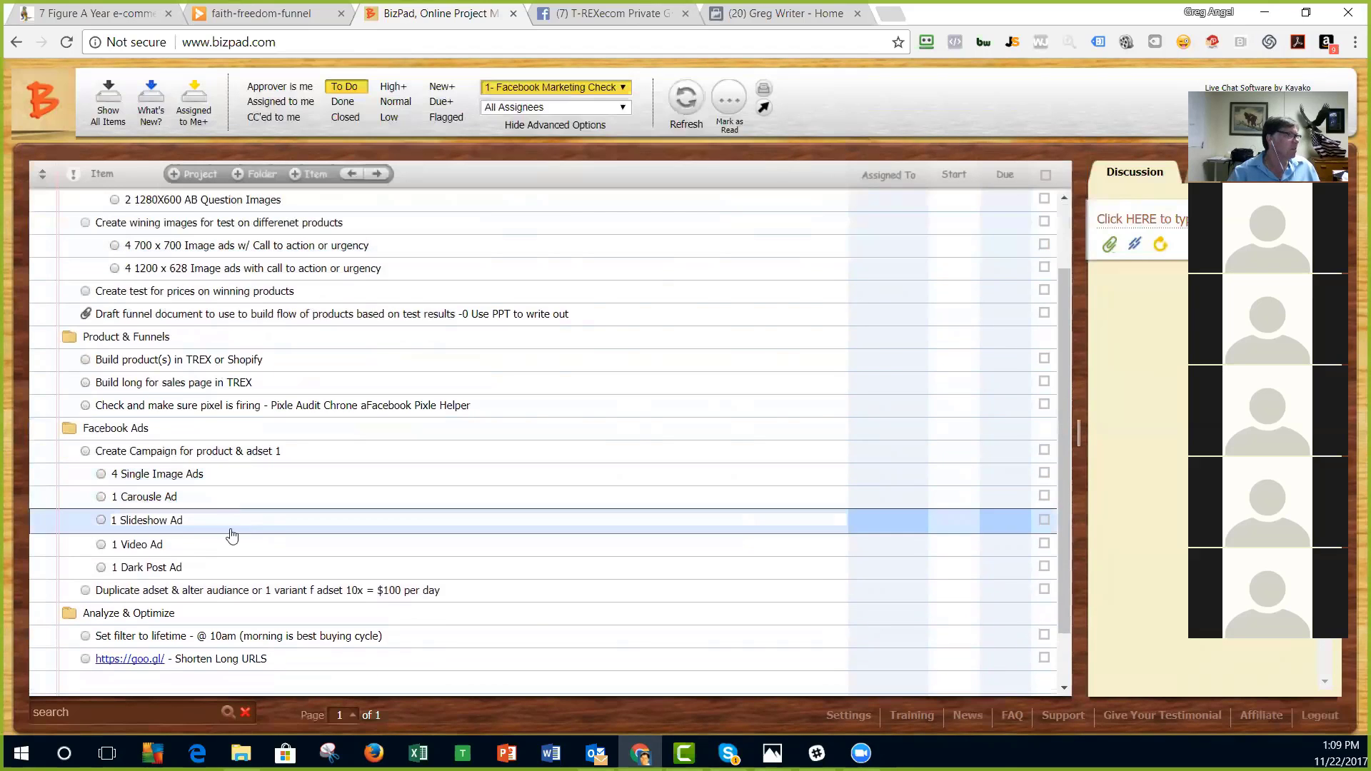
pyautogui.click(232, 548)
# Step: Rename the "1 Dark Post Ad" sub-item under Facebook Ads to "1 PPE"
pyautogui.click(231, 565)
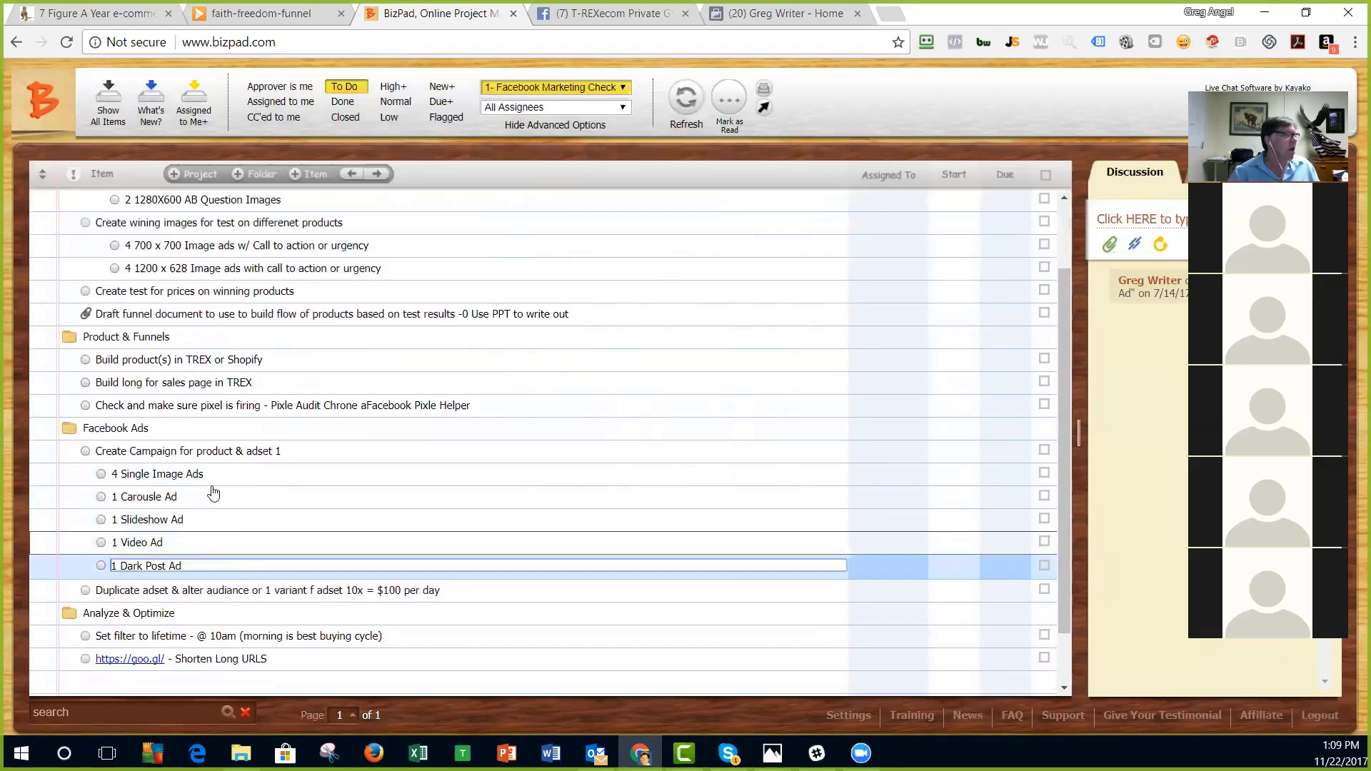
pyautogui.moveTo(187, 565); pyautogui.dragTo(130, 564)
pyautogui.write('PPE')
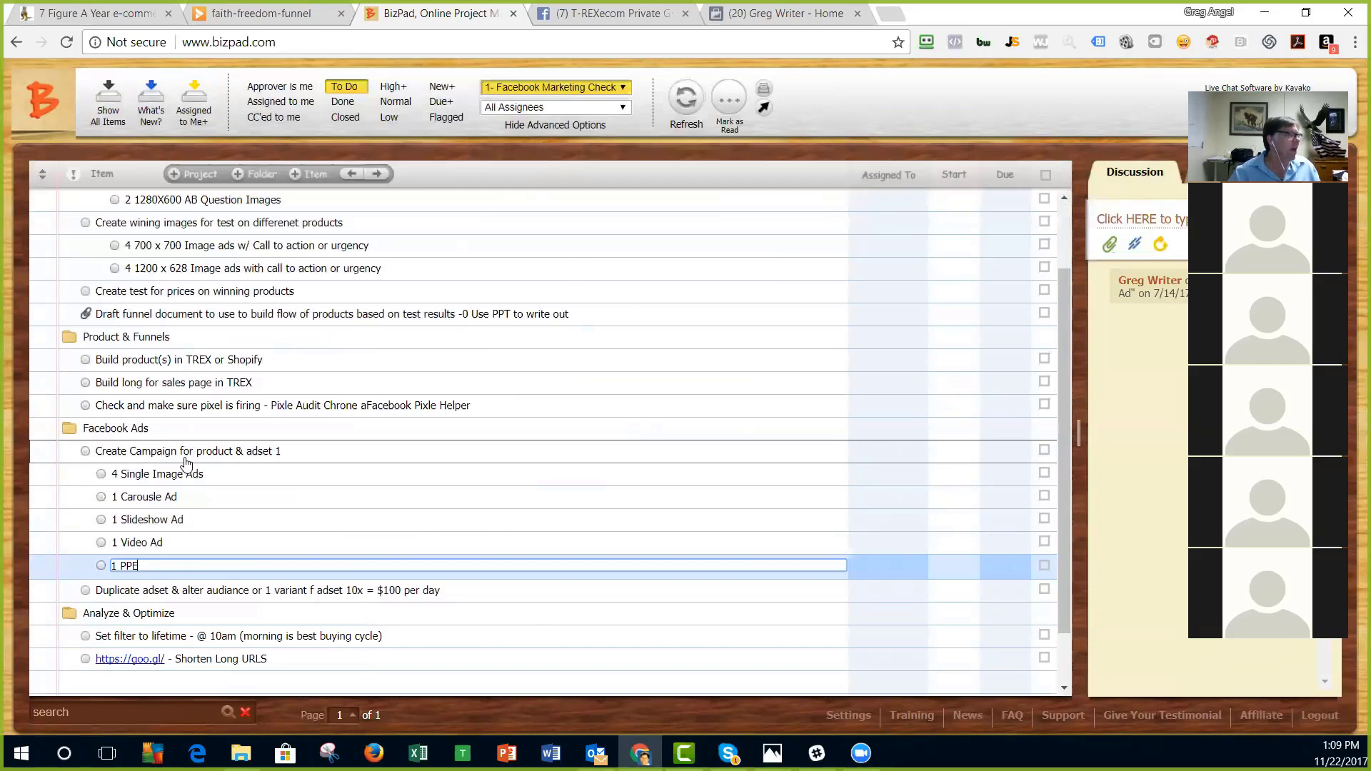
pyautogui.click(205, 473)
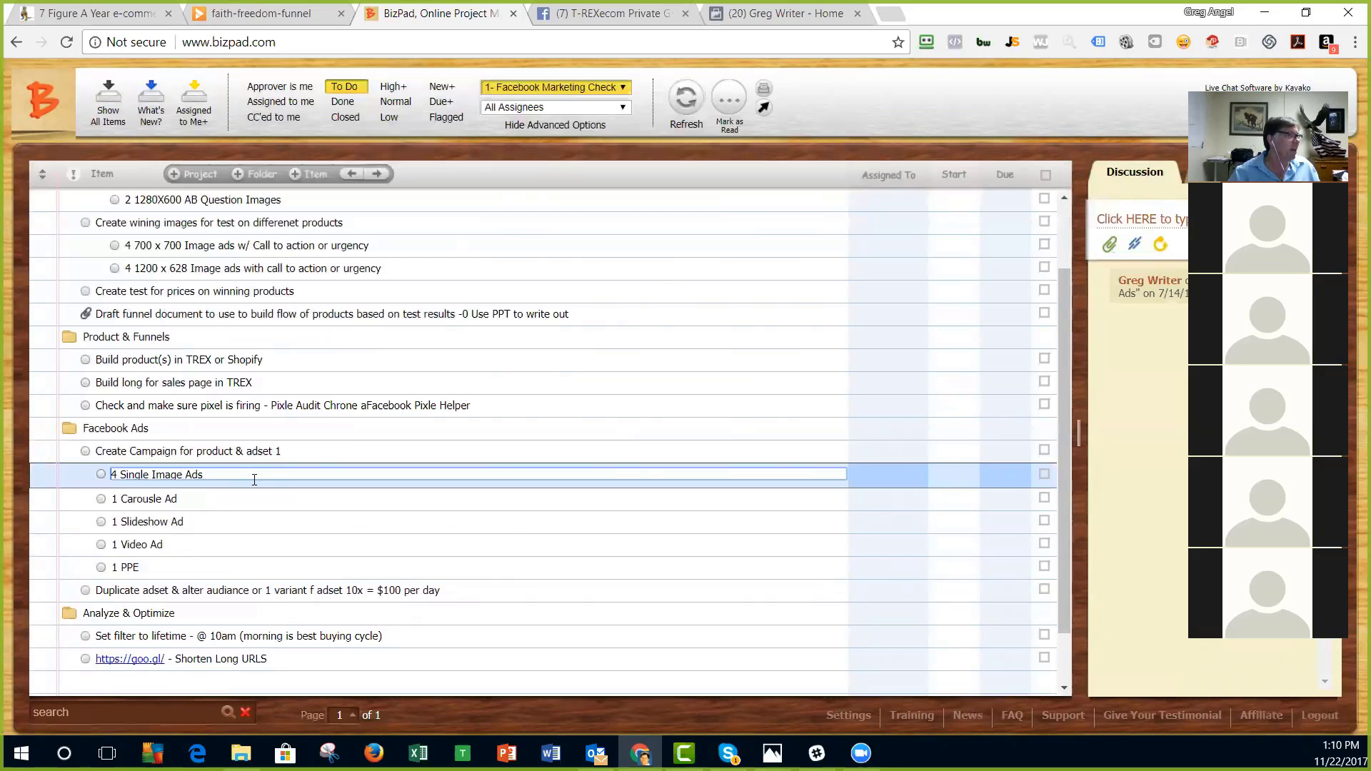
# Step: Compare the Facebook Ads sub-items with the 700 x 700 and 1200 x 628 image ad sub-items under Testing
pyautogui.click(205, 500)
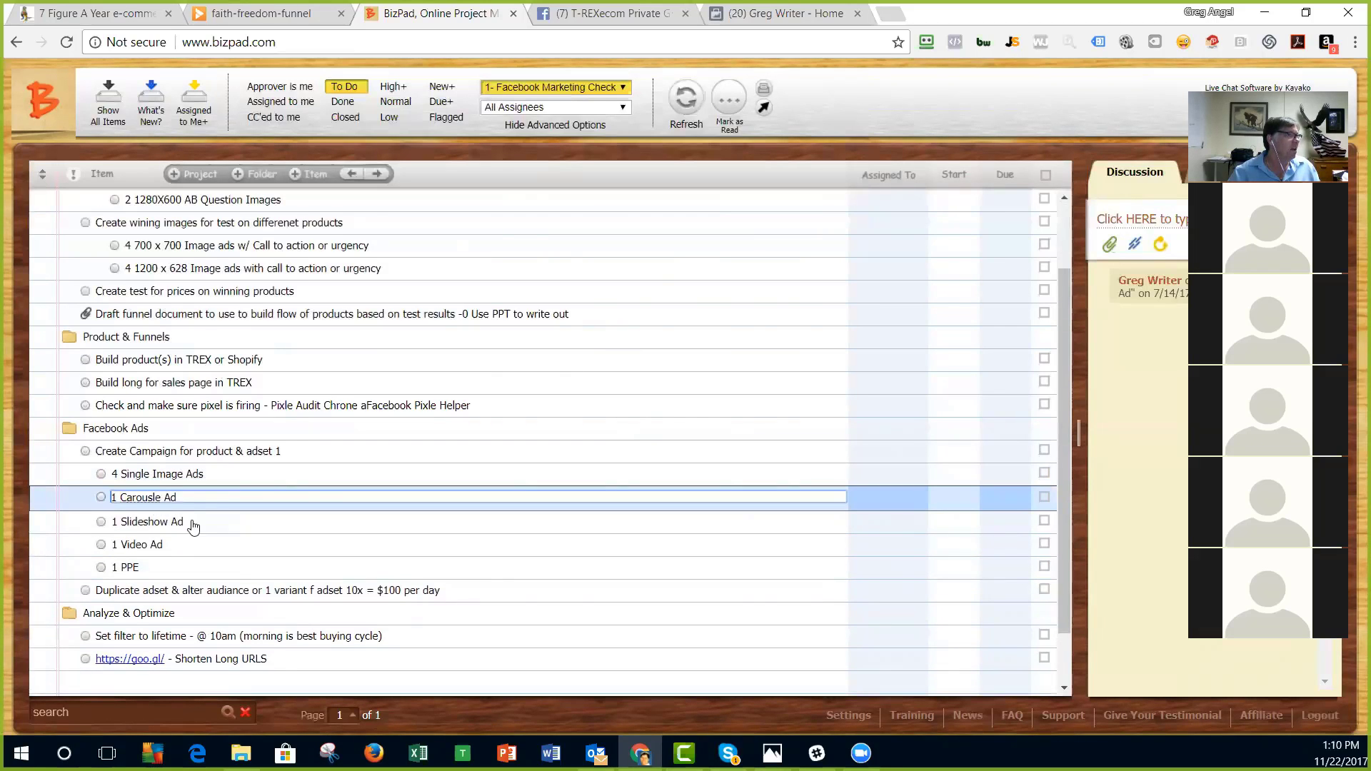
pyautogui.click(193, 526)
pyautogui.click(189, 546)
pyautogui.click(186, 575)
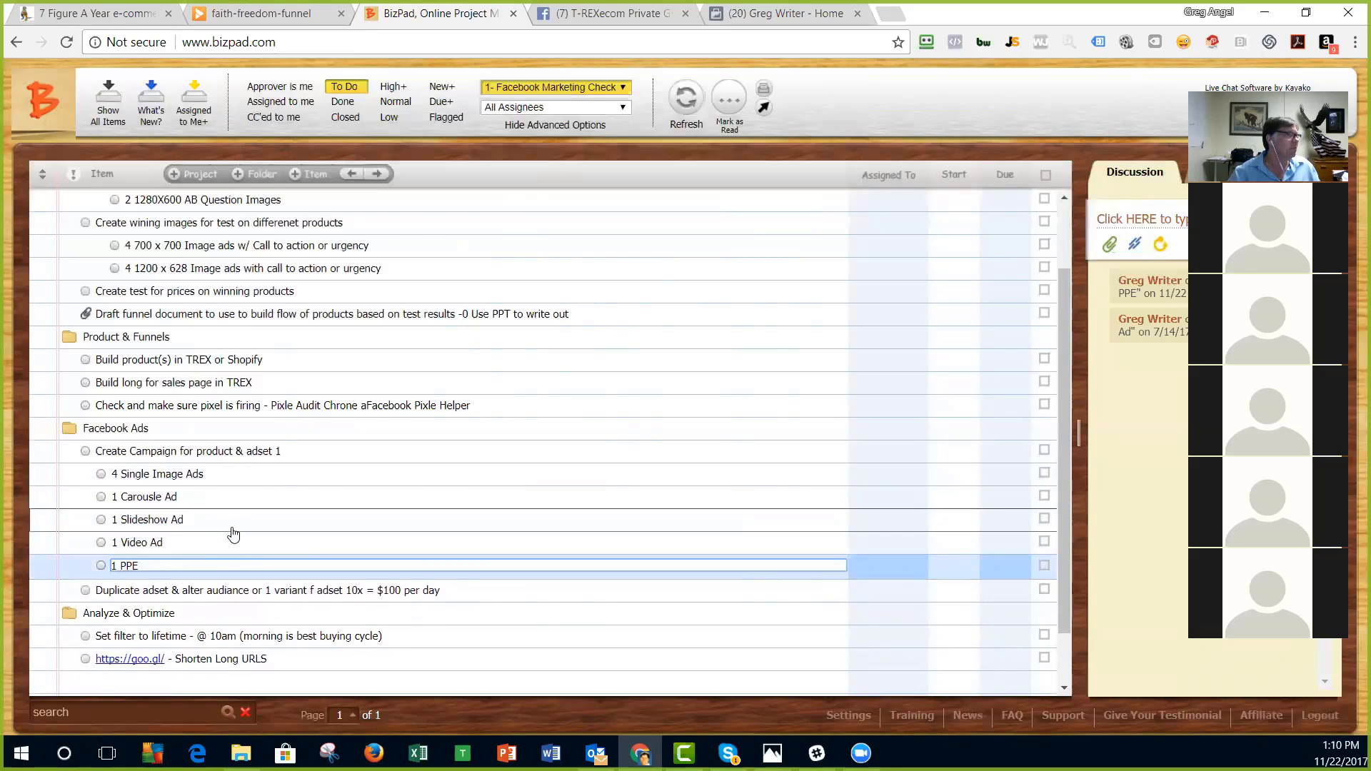
pyautogui.scroll(2, 233, 534)
pyautogui.click(193, 339)
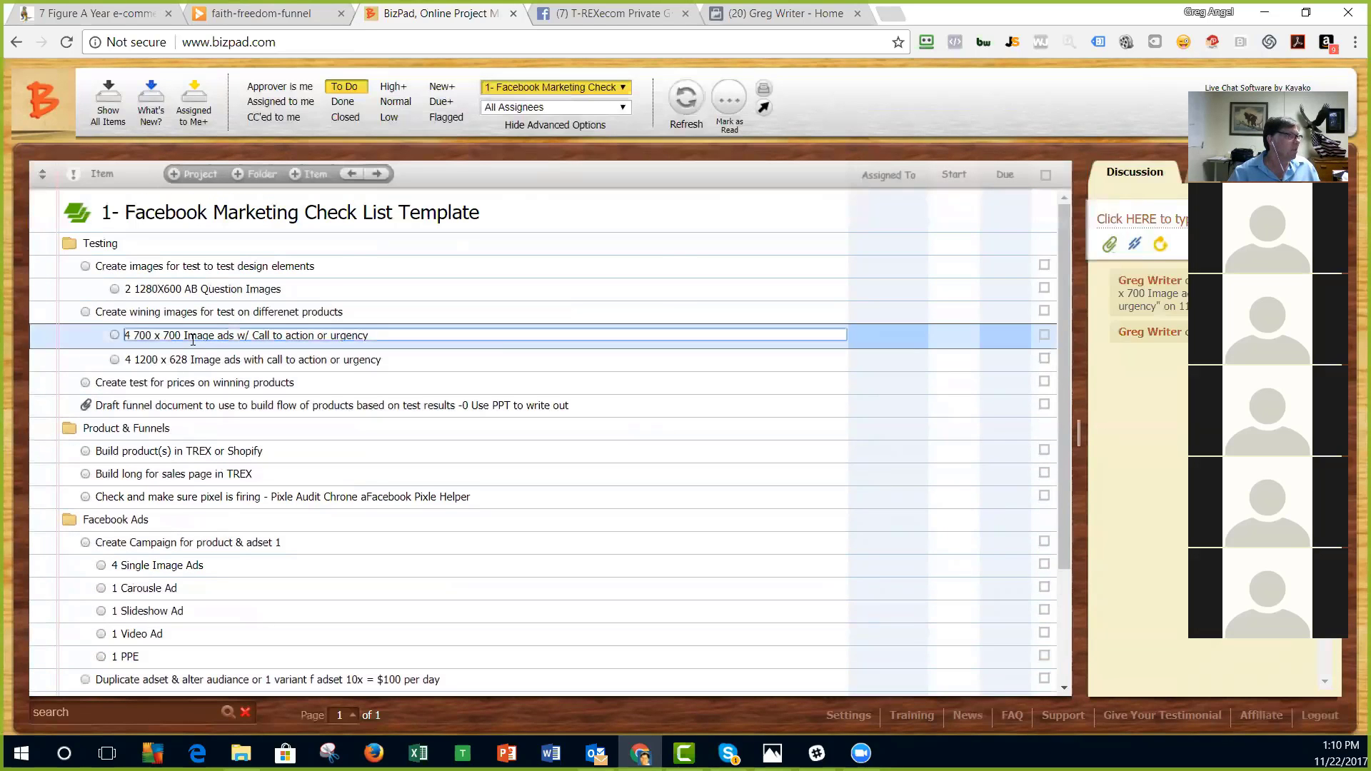
pyautogui.click(199, 355)
pyautogui.click(214, 343)
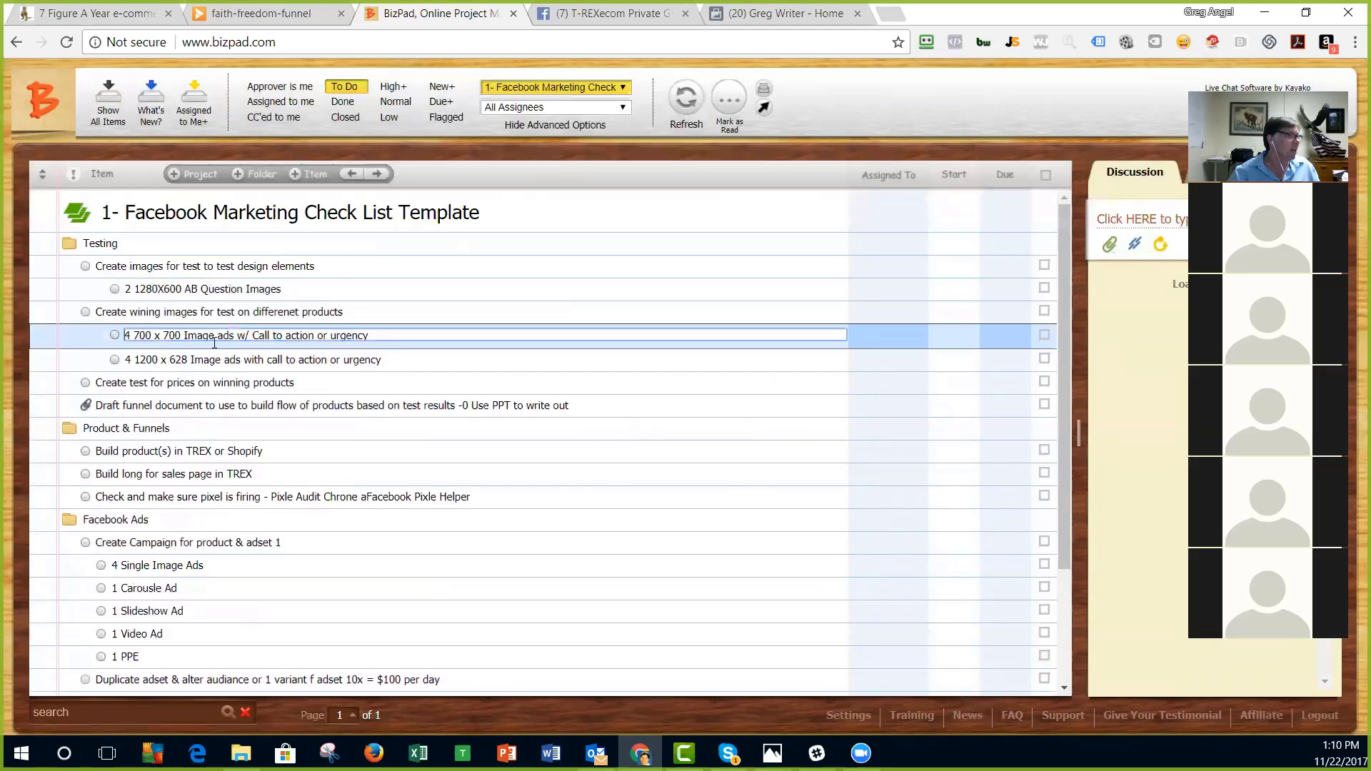
# Step: Review the "Duplicate adset & alter audiance" item and the two items in the Analyze & Optimize folder
pyautogui.scroll(-1, 207, 357)
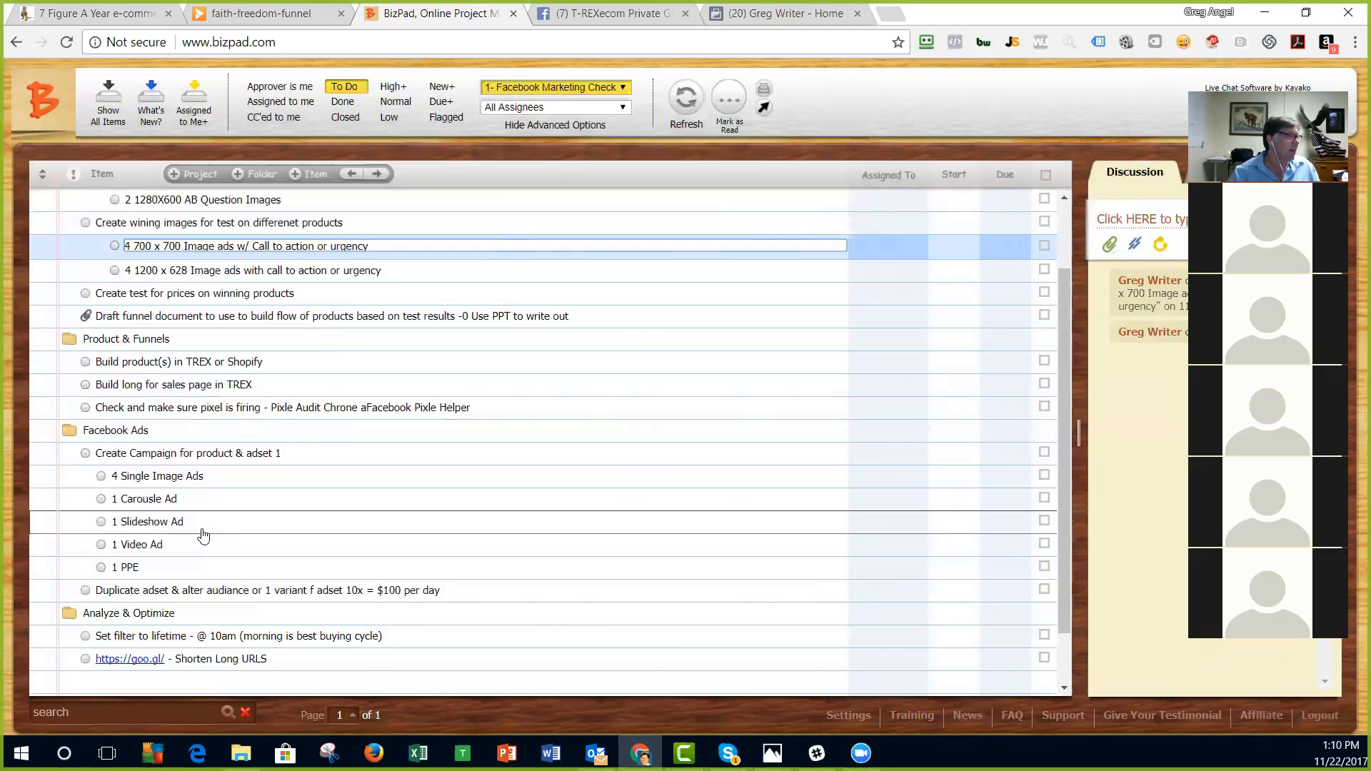
pyautogui.scroll(-1, 533, 453)
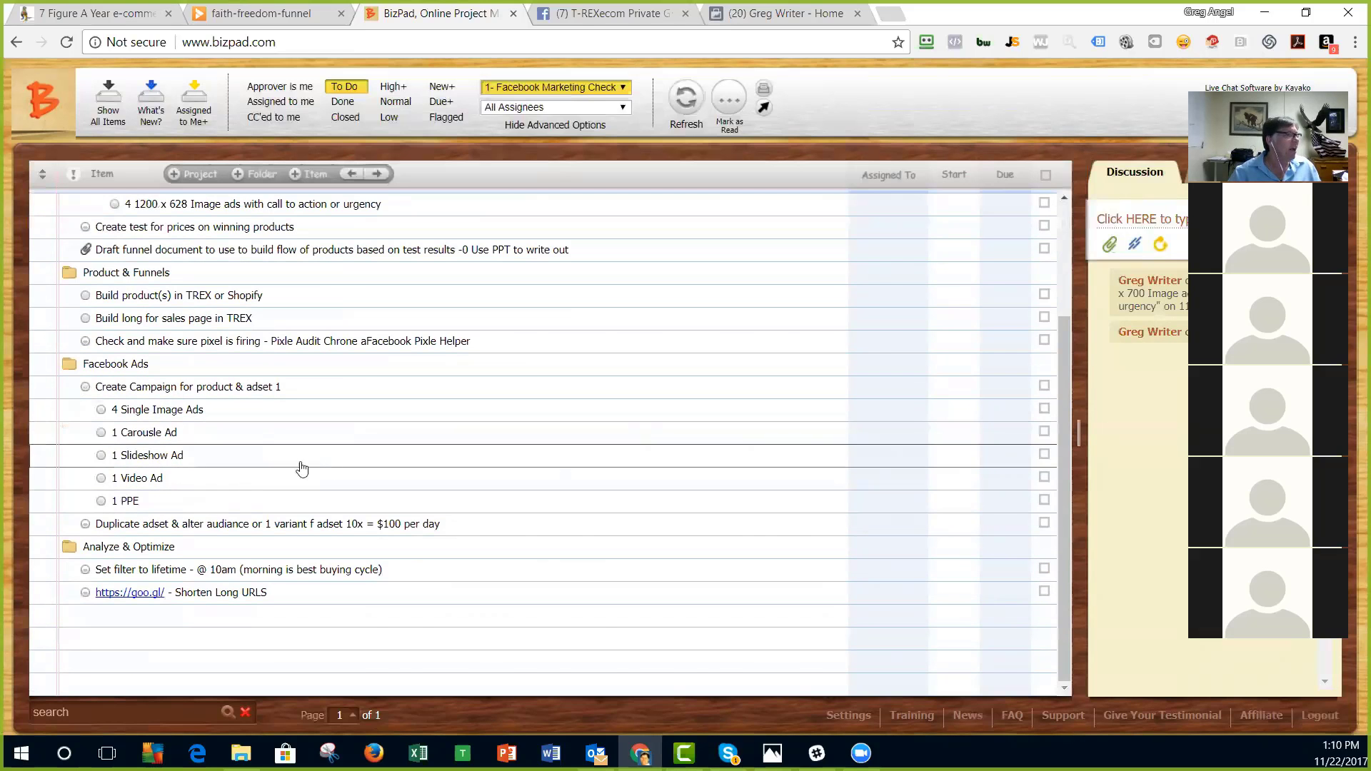
pyautogui.click(224, 524)
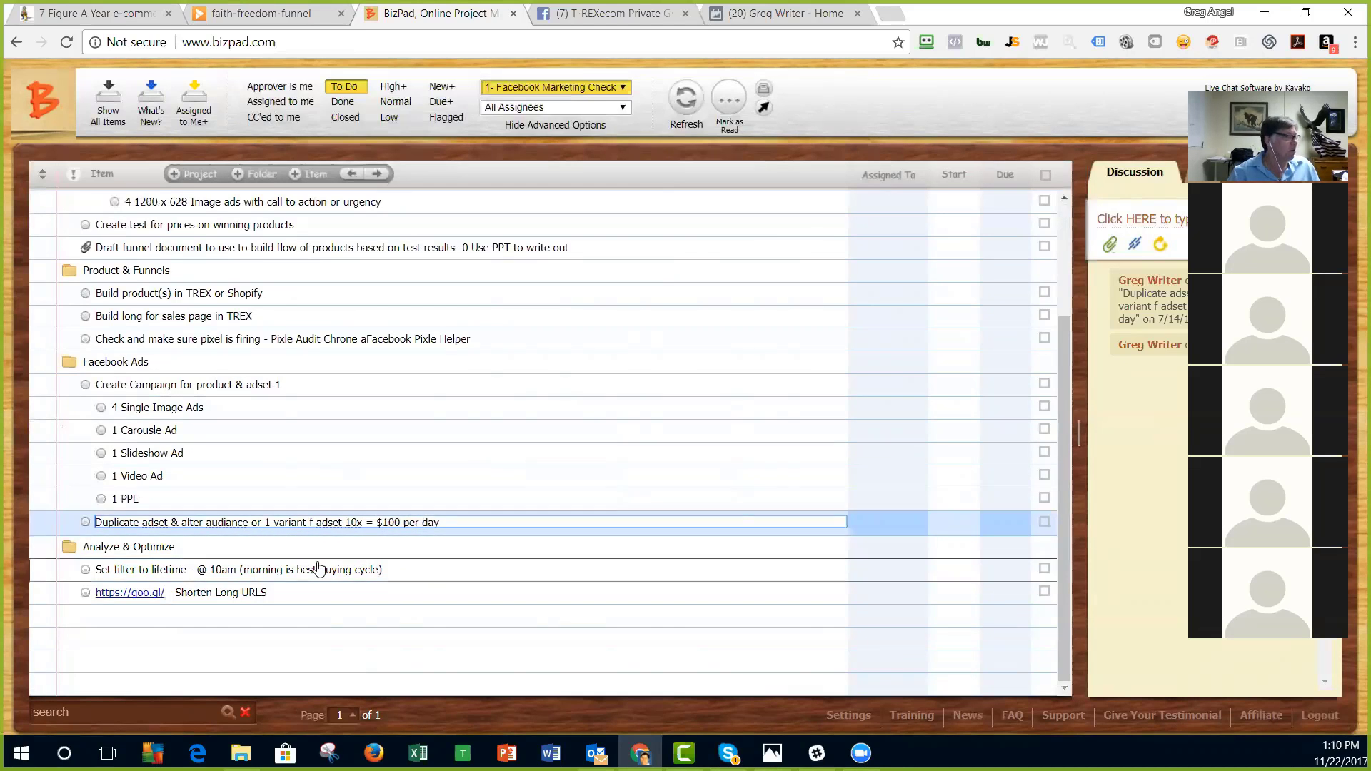
pyautogui.click(147, 571)
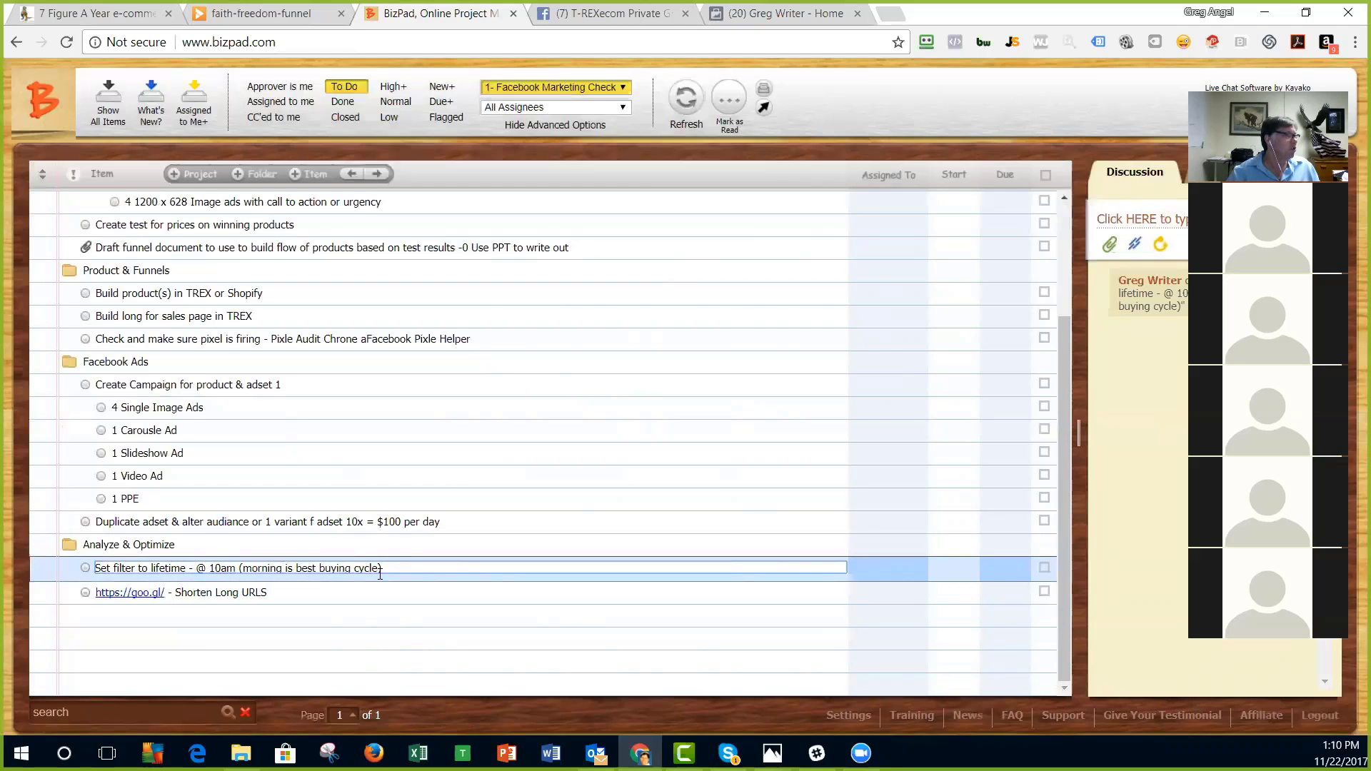
pyautogui.click(352, 599)
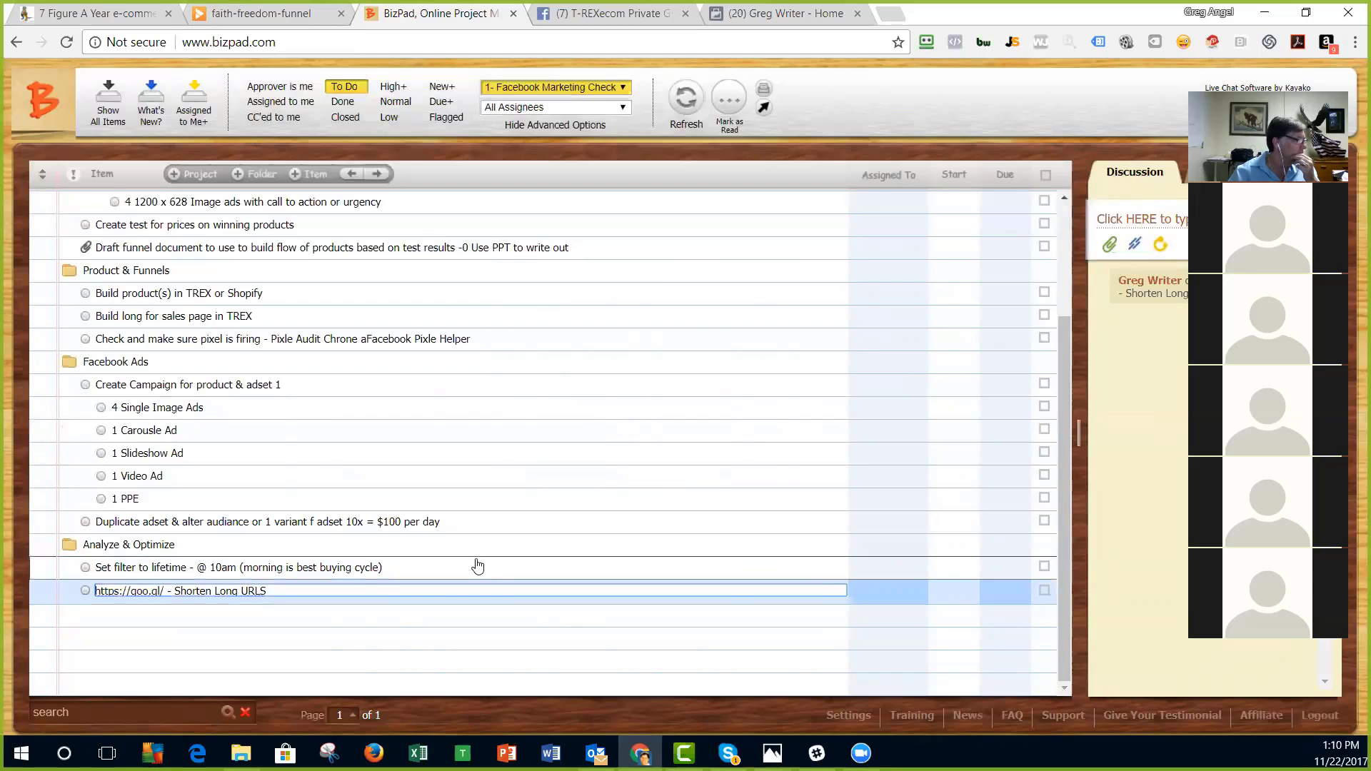
# Step: Delete the "Set filter to lifetime - @ 10am (morning is best buying cycle)" item from the Analyze & Optimize folder
pyautogui.press('Return')
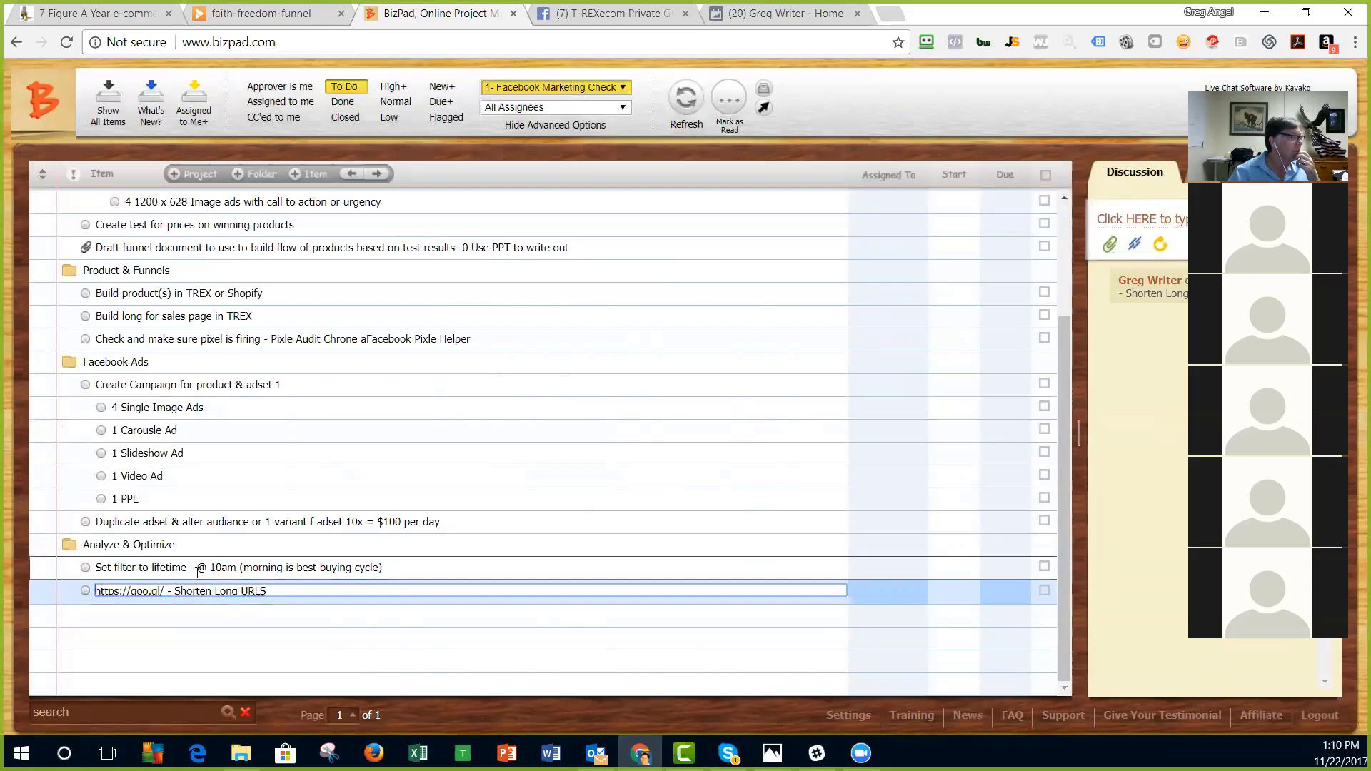
pyautogui.click(187, 568)
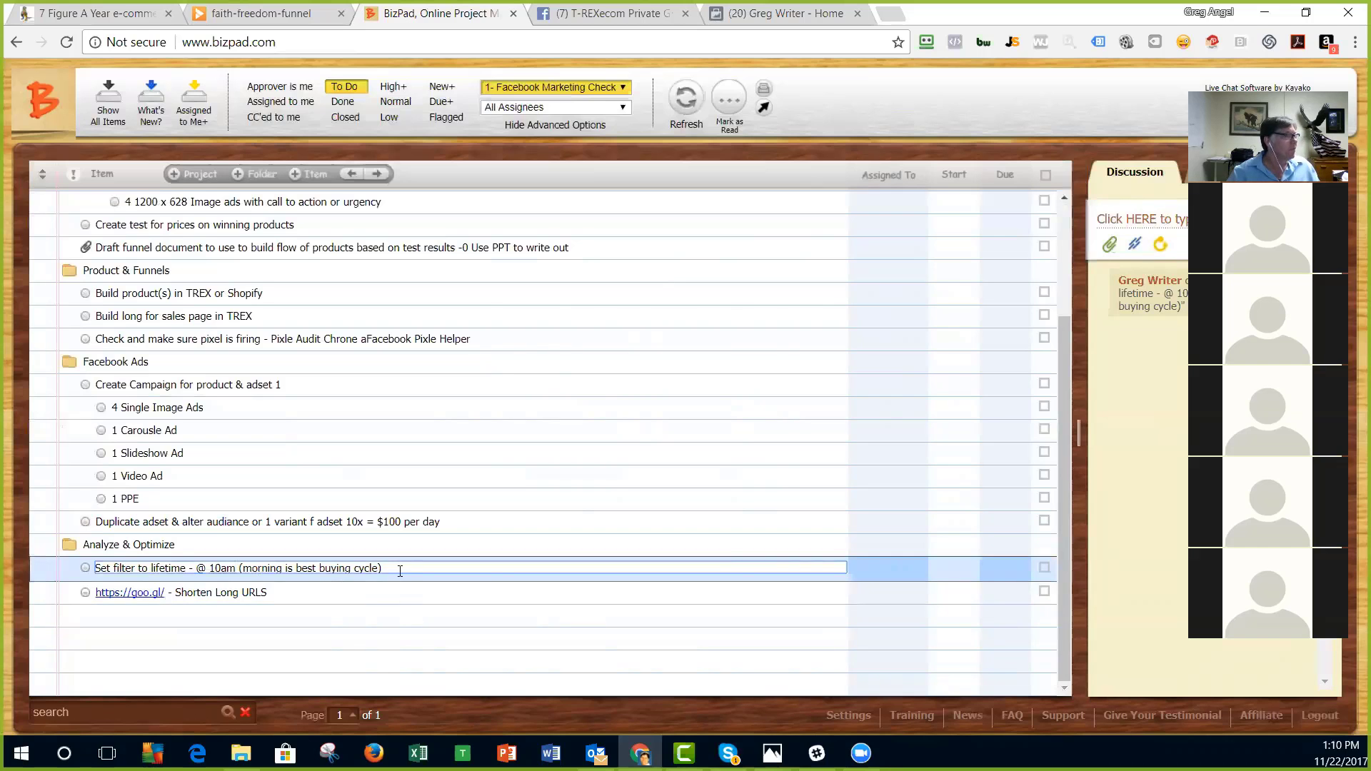
pyautogui.hotkey('ctrl', 'a')
pyautogui.press('BackSpace')
pyautogui.press('Return')
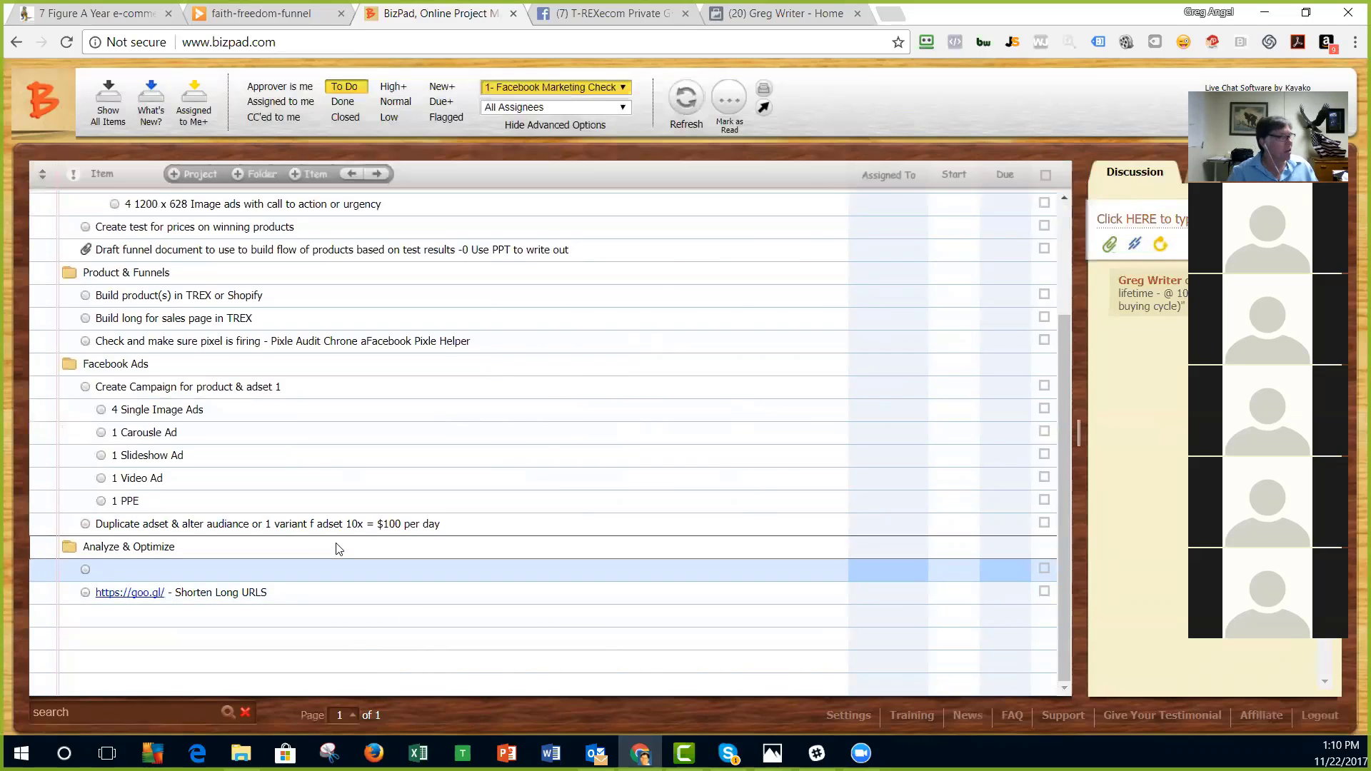
pyautogui.click(653, 432)
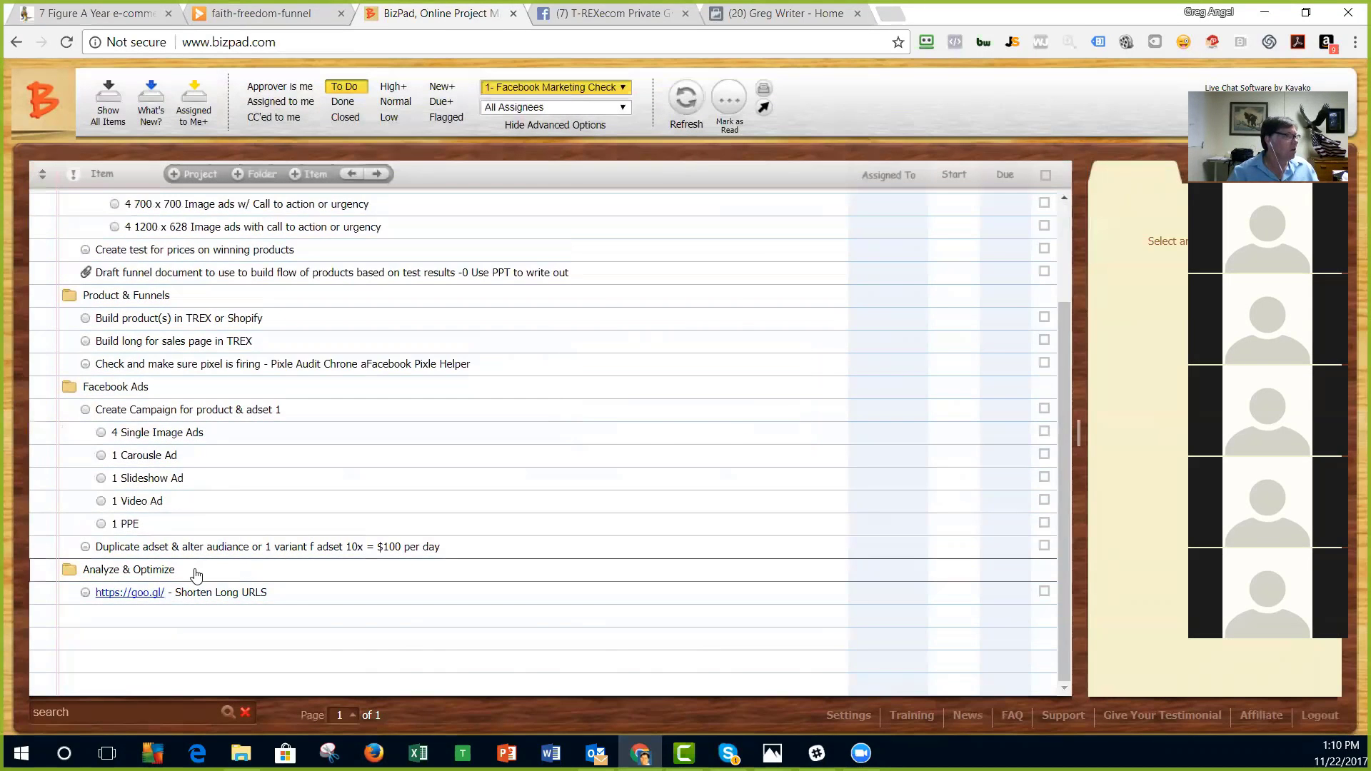
# Step: Add the item "Create rule in Trust Ads to scale and kill" at the start of the Analyze & Optimize folder
pyautogui.click(196, 570)
pyautogui.press('Return')
pyautogui.write('C')
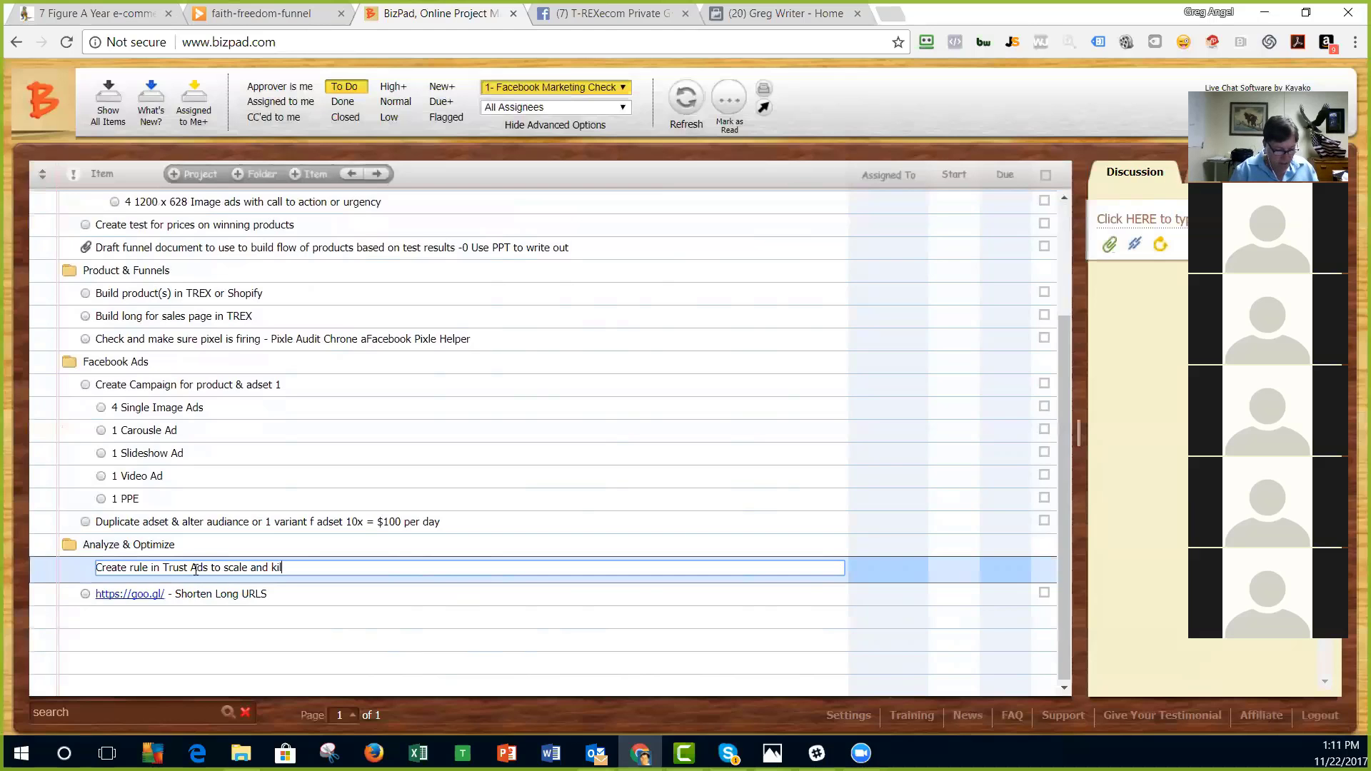
pyautogui.click(513, 549)
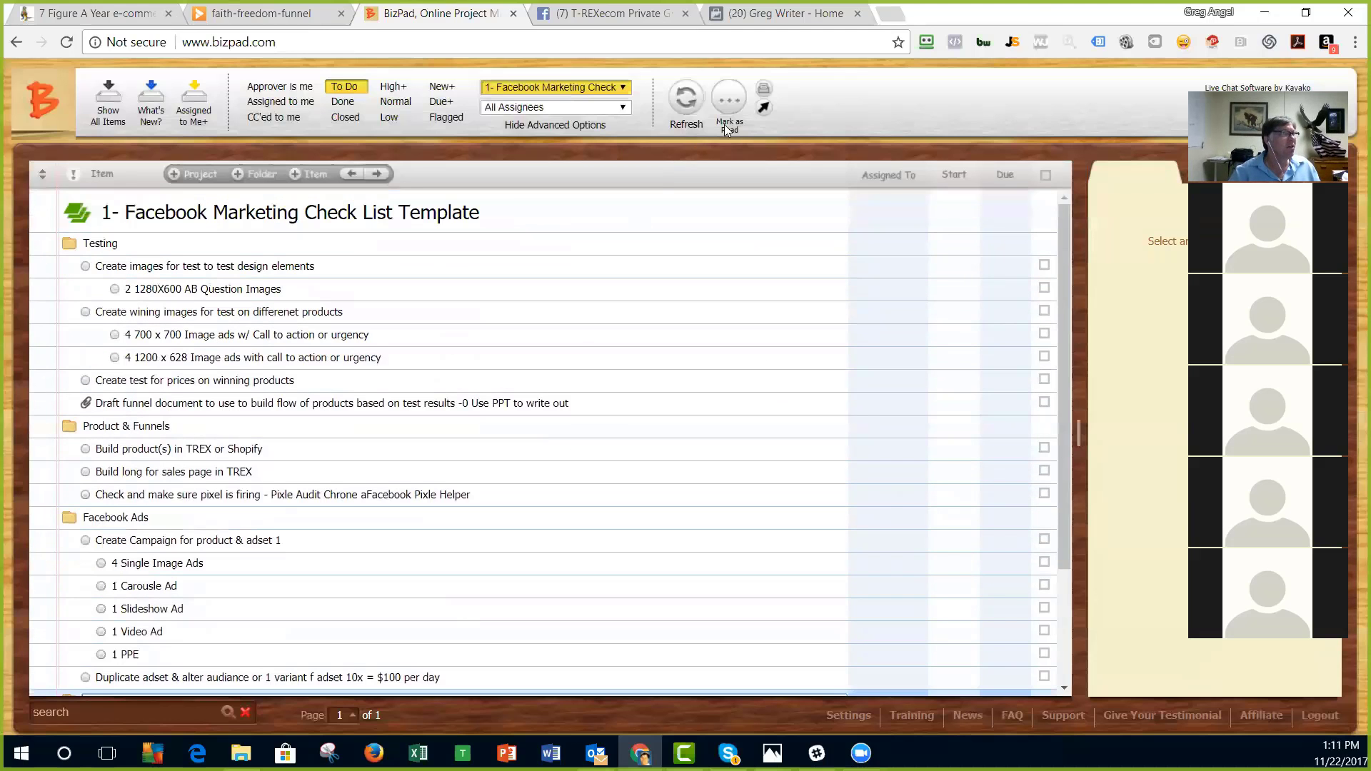
# Step: Preview the printable version of the checklist without printing it and return to the project
pyautogui.click(764, 92)
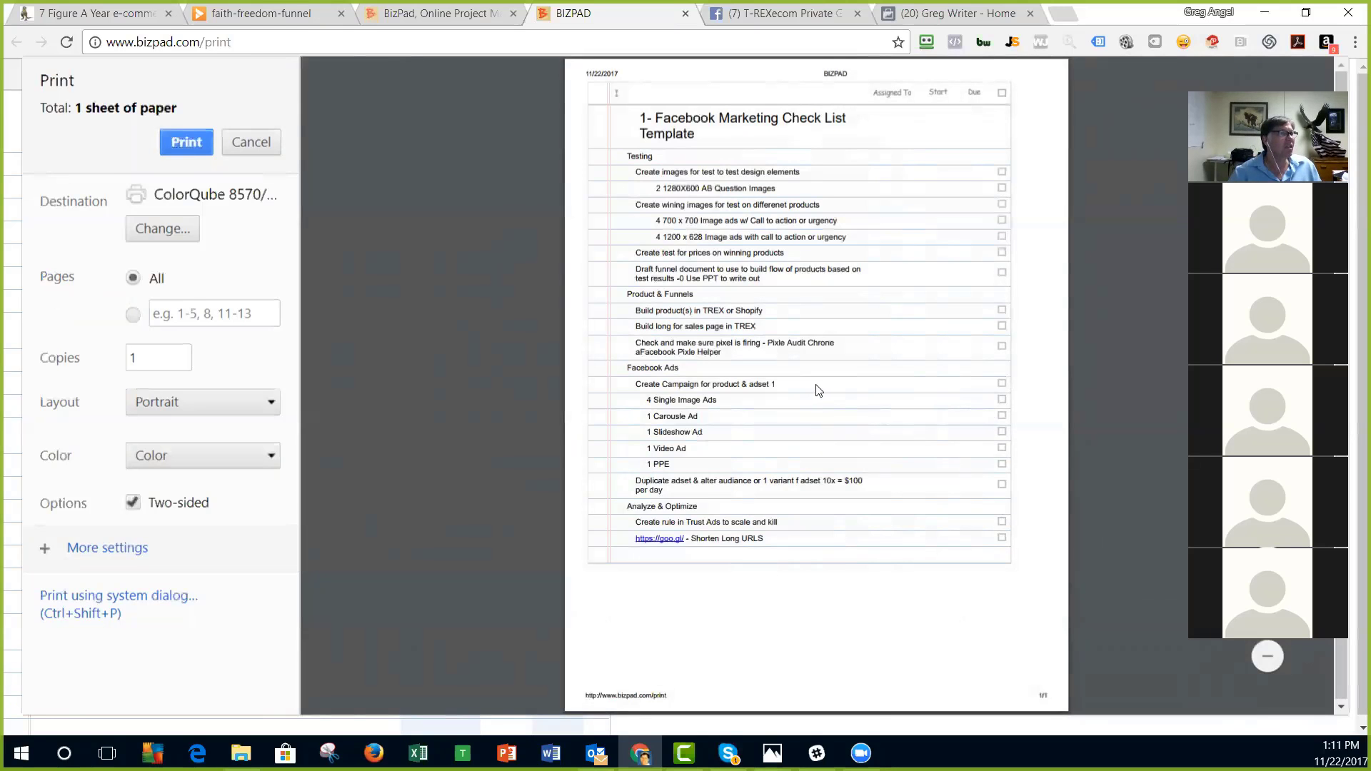
pyautogui.click(269, 144)
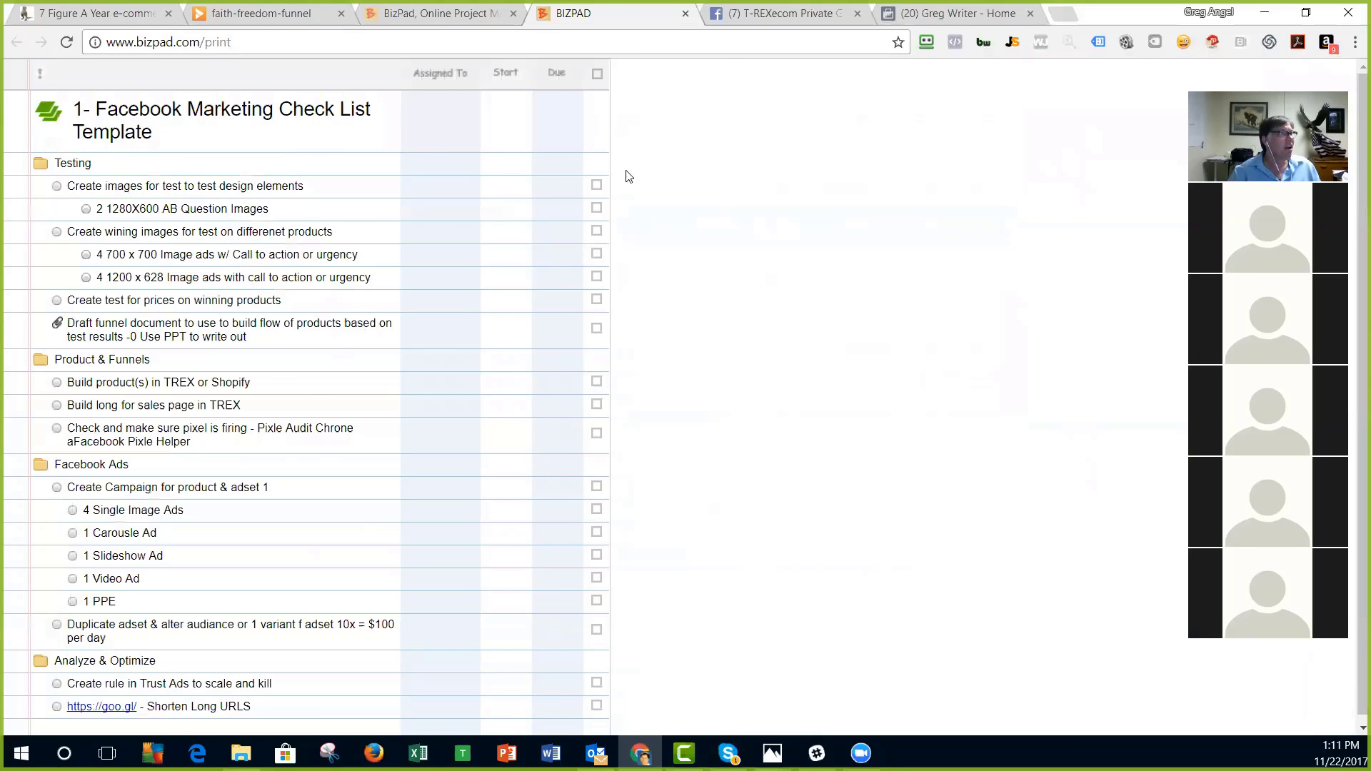
pyautogui.click(458, 26)
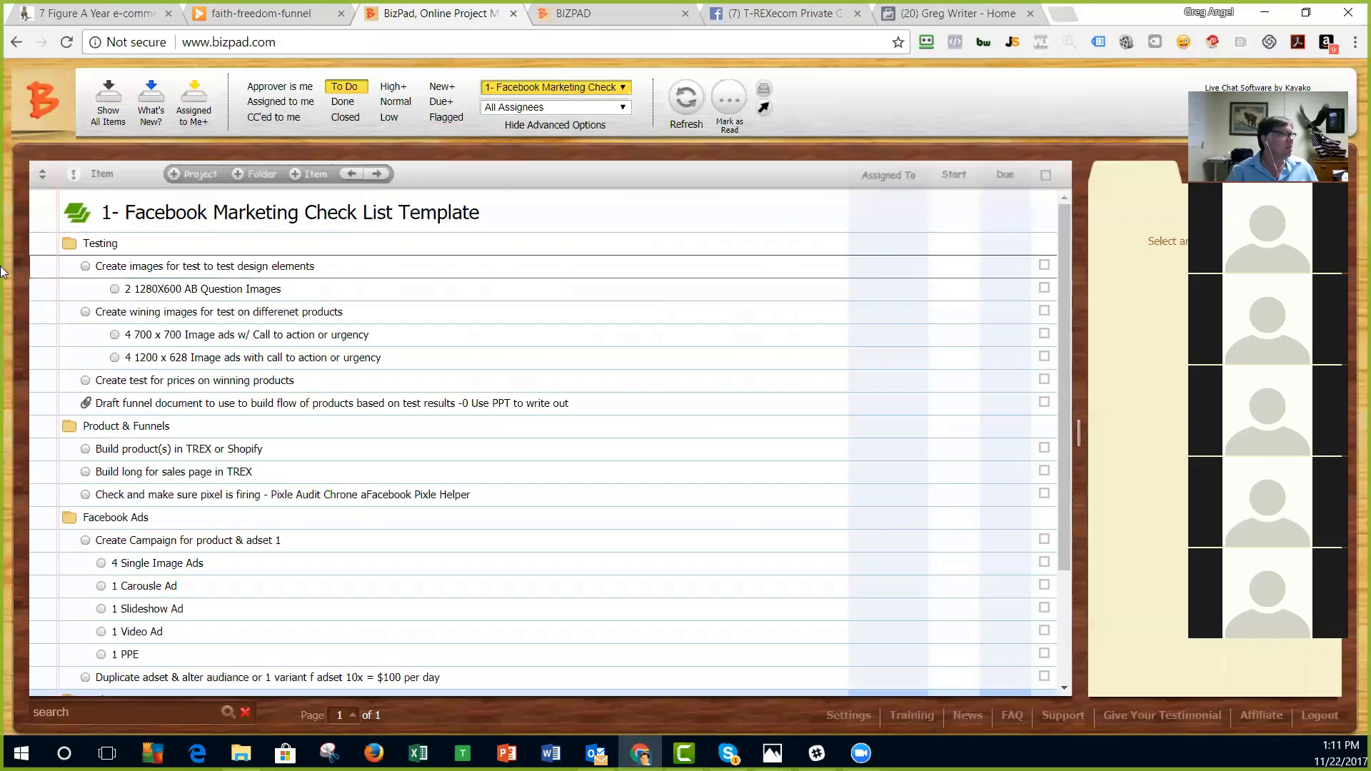
# Step: Start copying the Facebook Marketing Check List Template project with the option to create a link for others
pyautogui.click(524, 214)
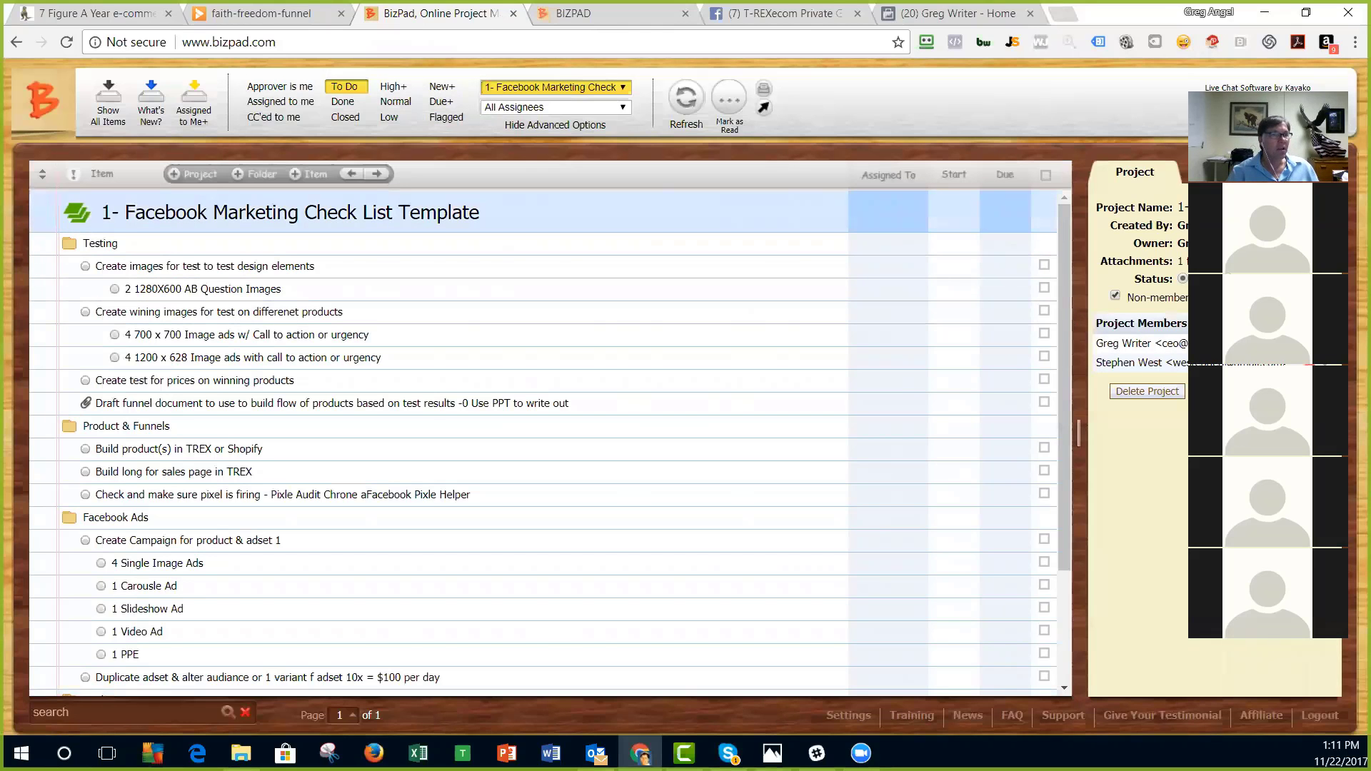
pyautogui.click(1308, 362)
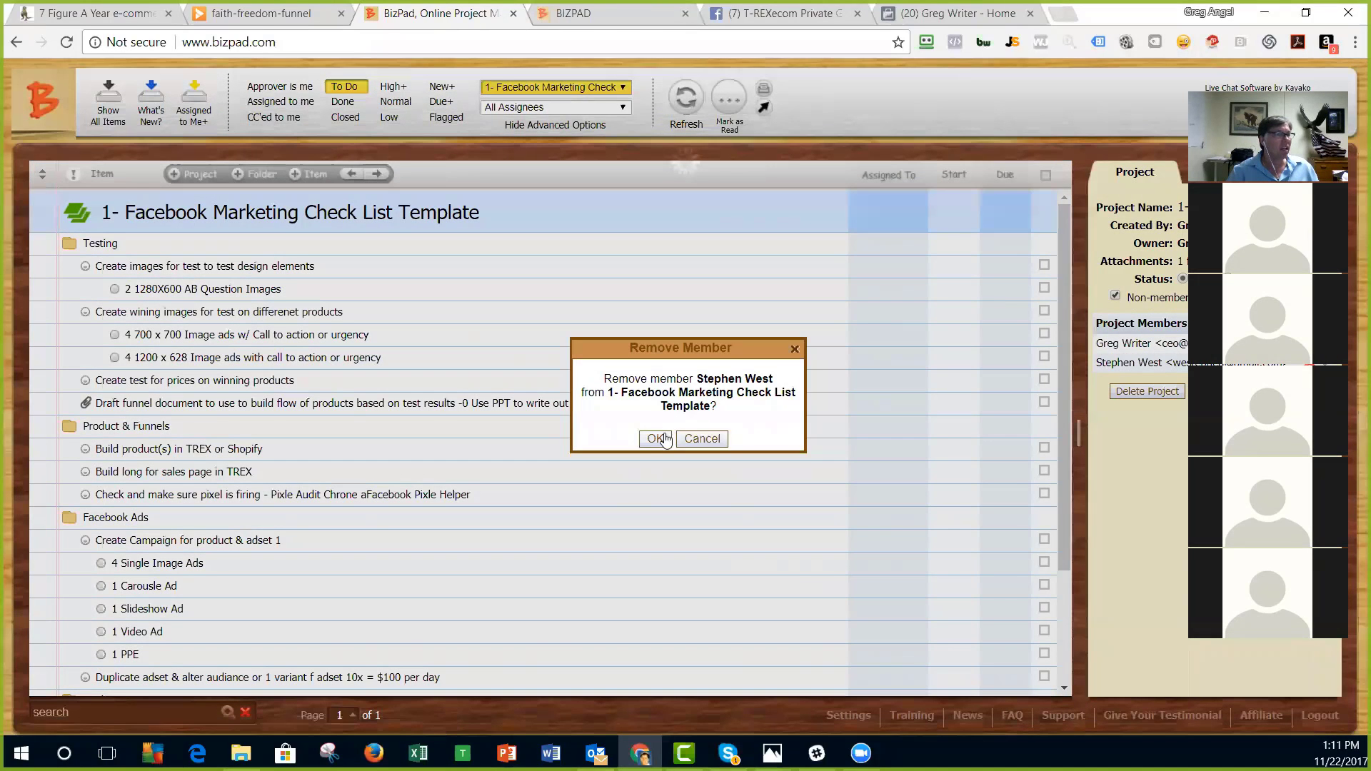
pyautogui.click(702, 439)
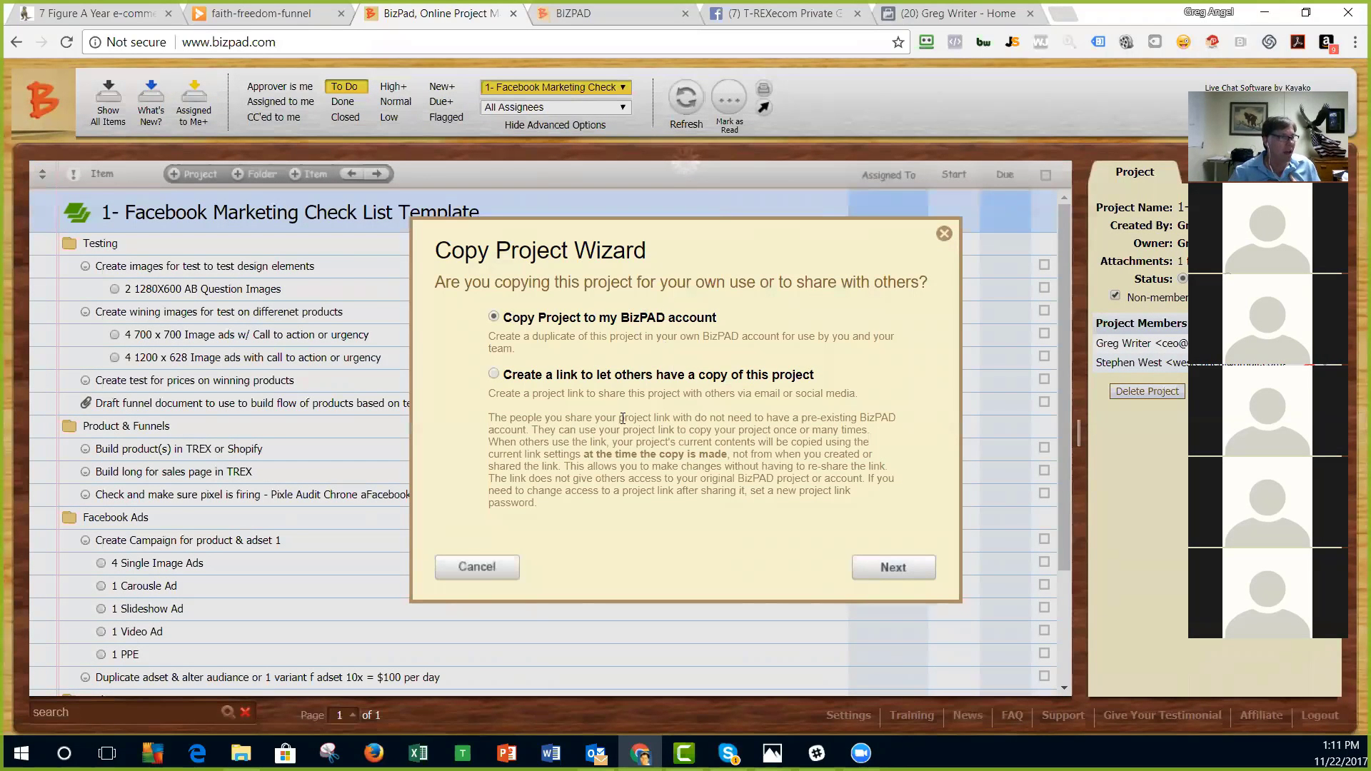
pyautogui.click(493, 372)
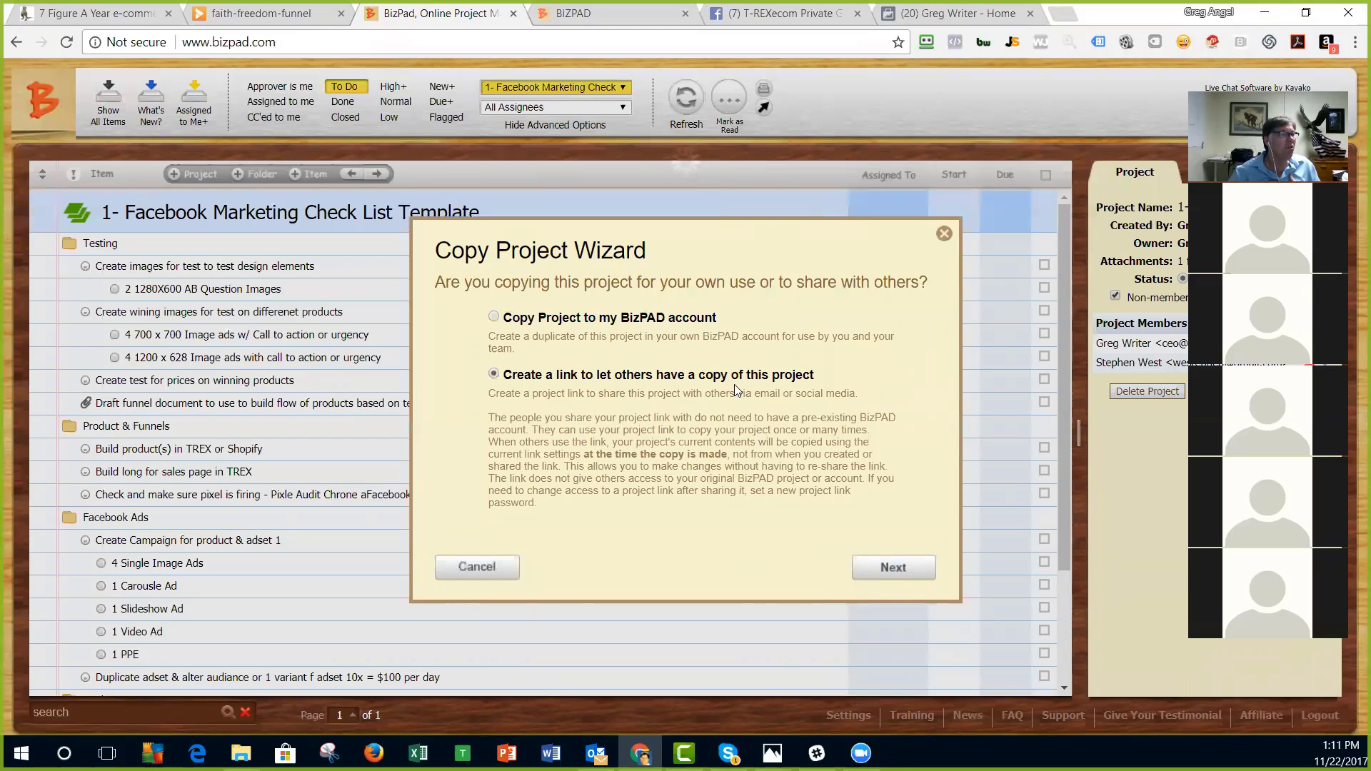
pyautogui.click(897, 569)
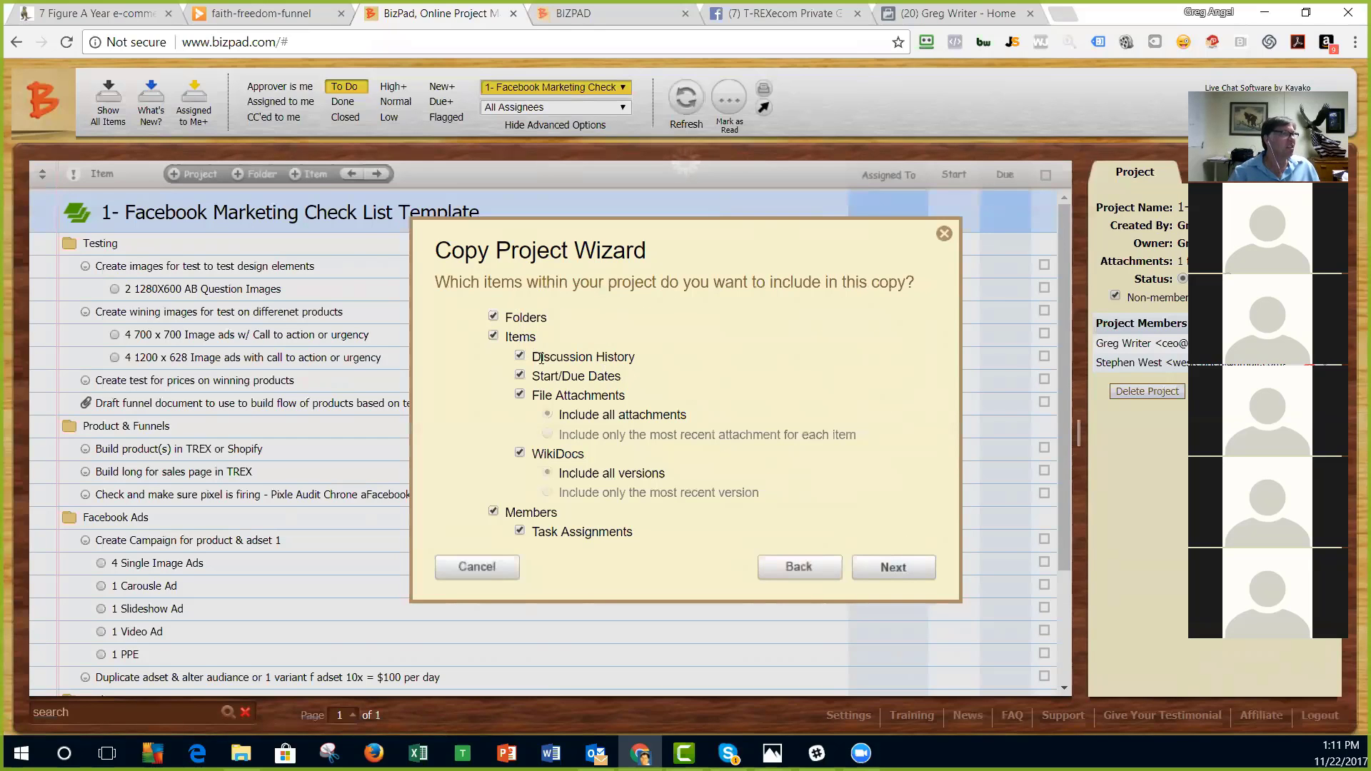
# Step: Exclude Discussion History, Start/Due Dates, WikiDocs and Members from the project copy, keeping folders, items and all file attachments
pyautogui.click(520, 356)
pyautogui.click(521, 376)
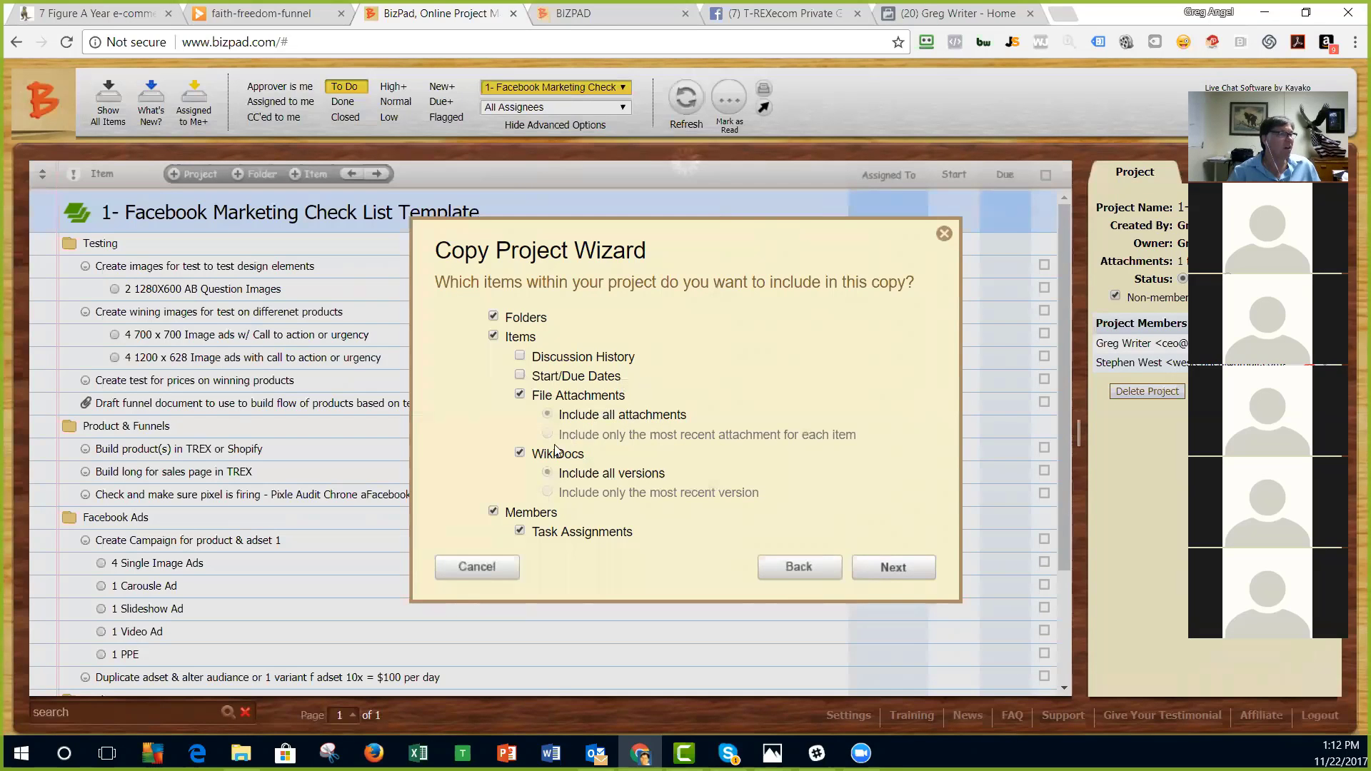
pyautogui.click(520, 453)
pyautogui.click(493, 512)
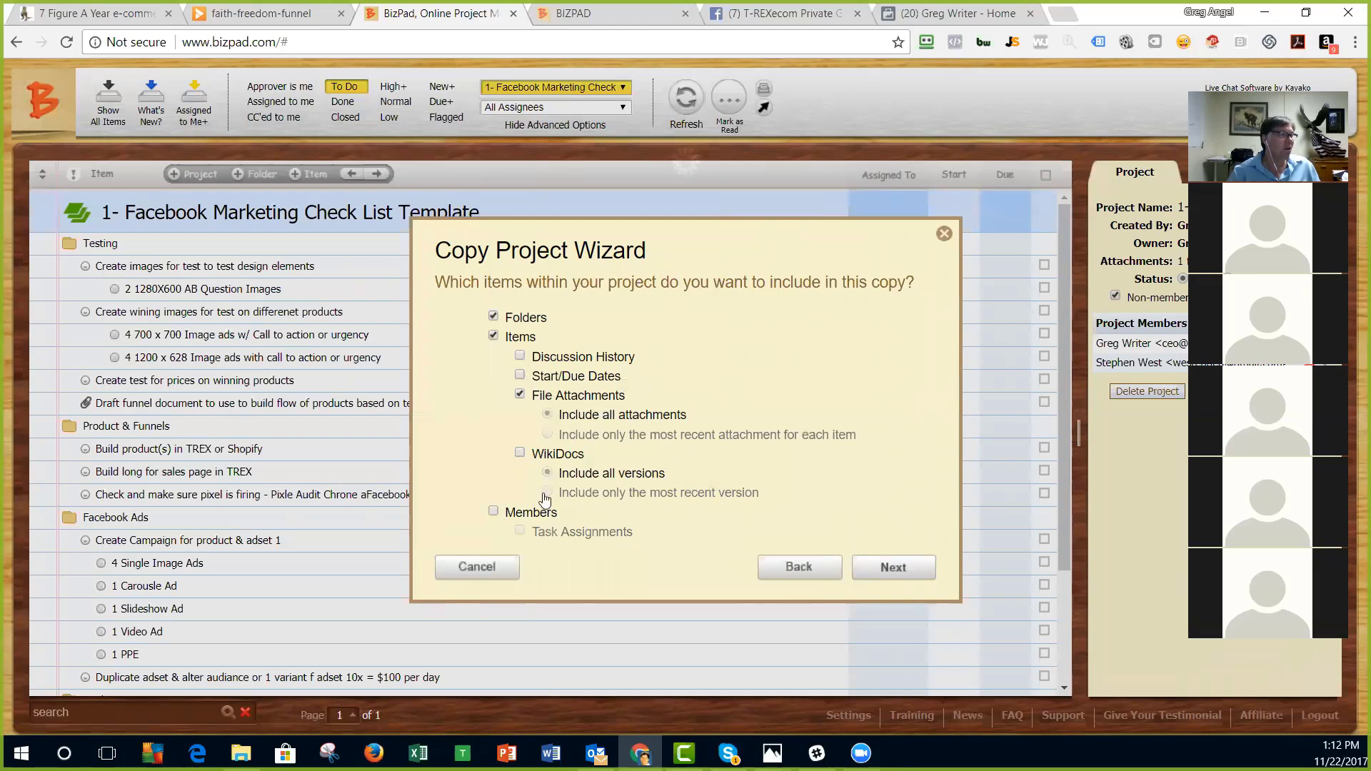
pyautogui.click(493, 512)
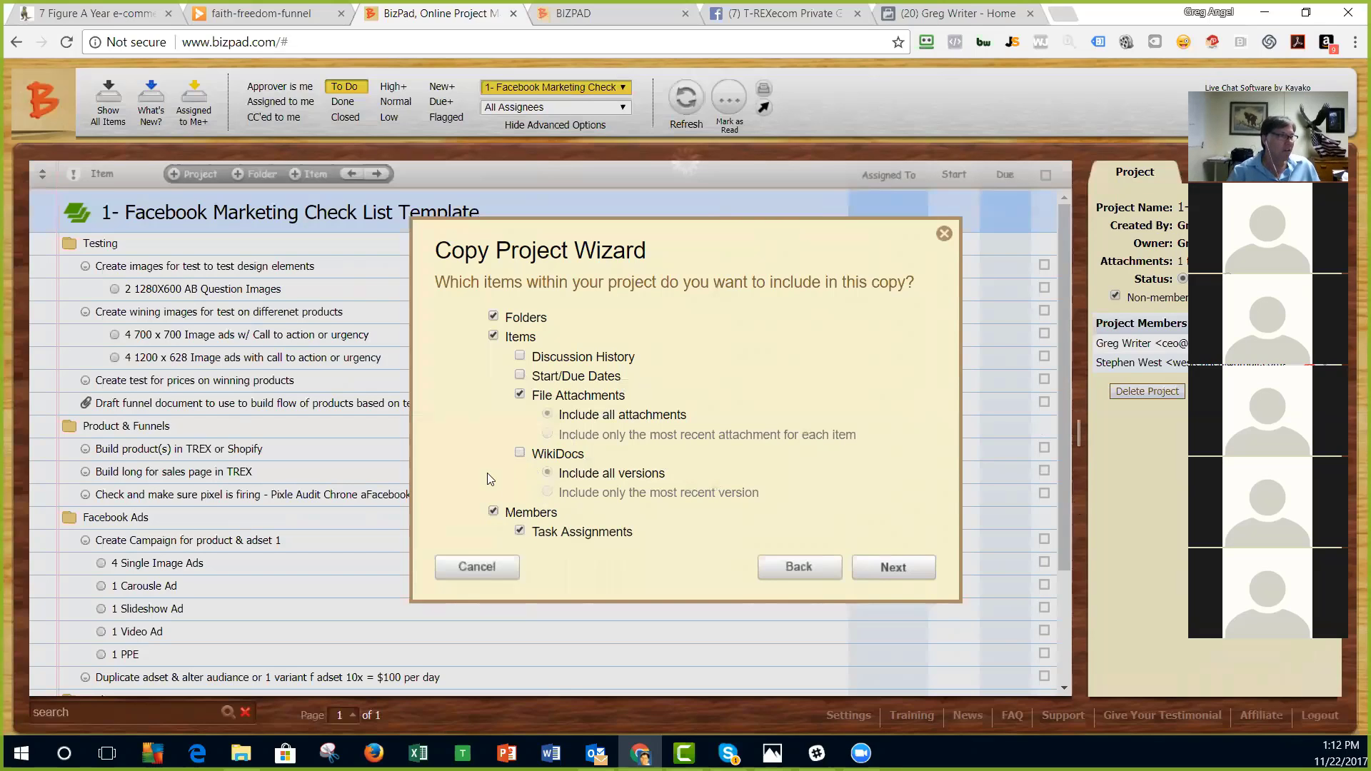
pyautogui.click(493, 512)
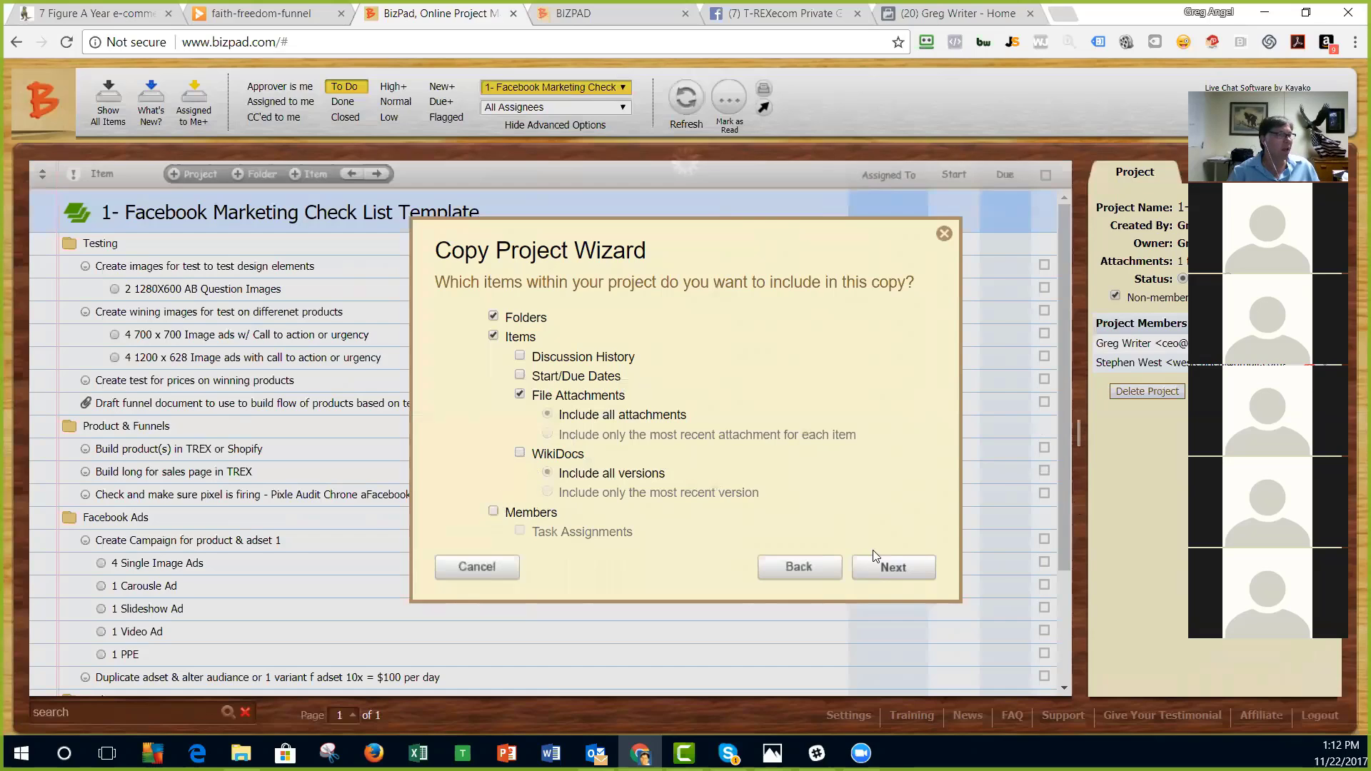
pyautogui.click(886, 568)
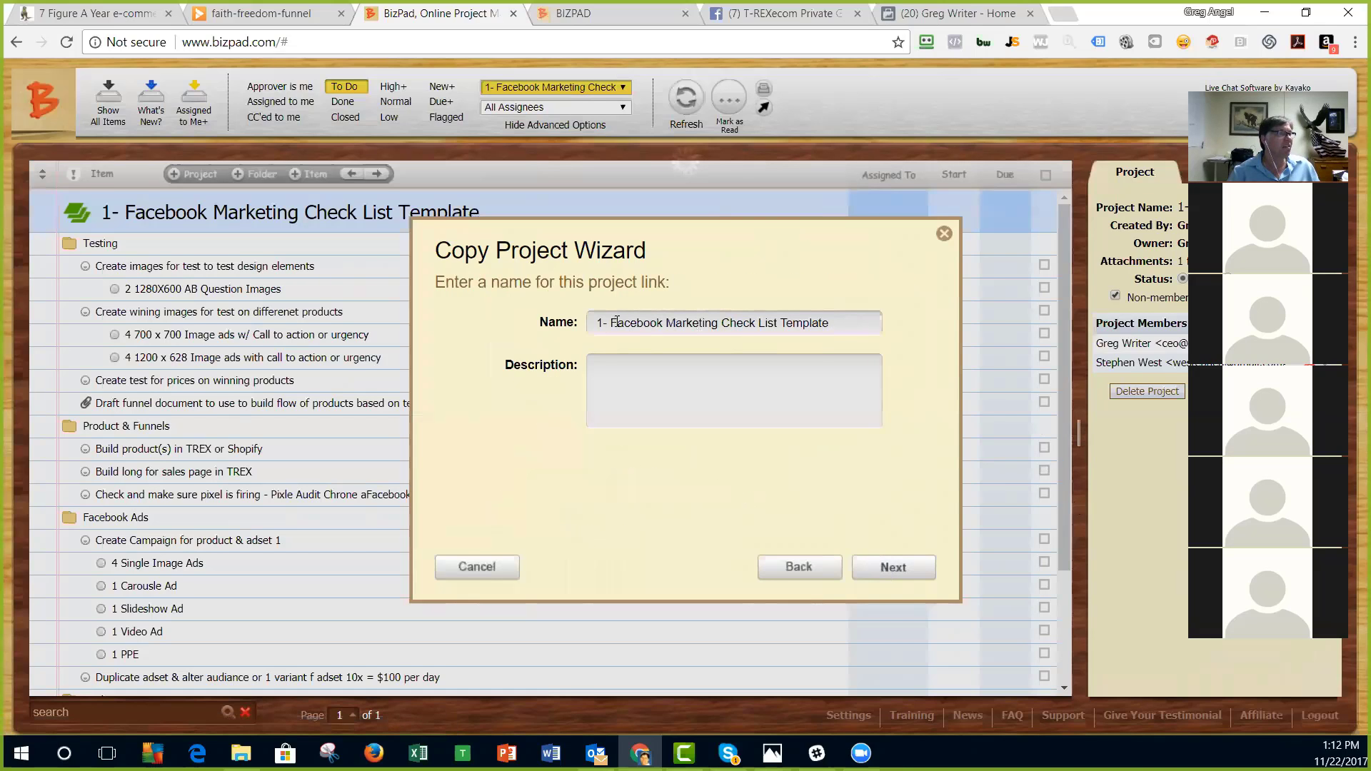
# Step: Name the project link "Facebook Ads Marketing Check List Template" and leave its description empty
pyautogui.click(612, 322)
pyautogui.press('BackSpace')
pyautogui.press('BackSpace')
pyautogui.press('BackSpace')
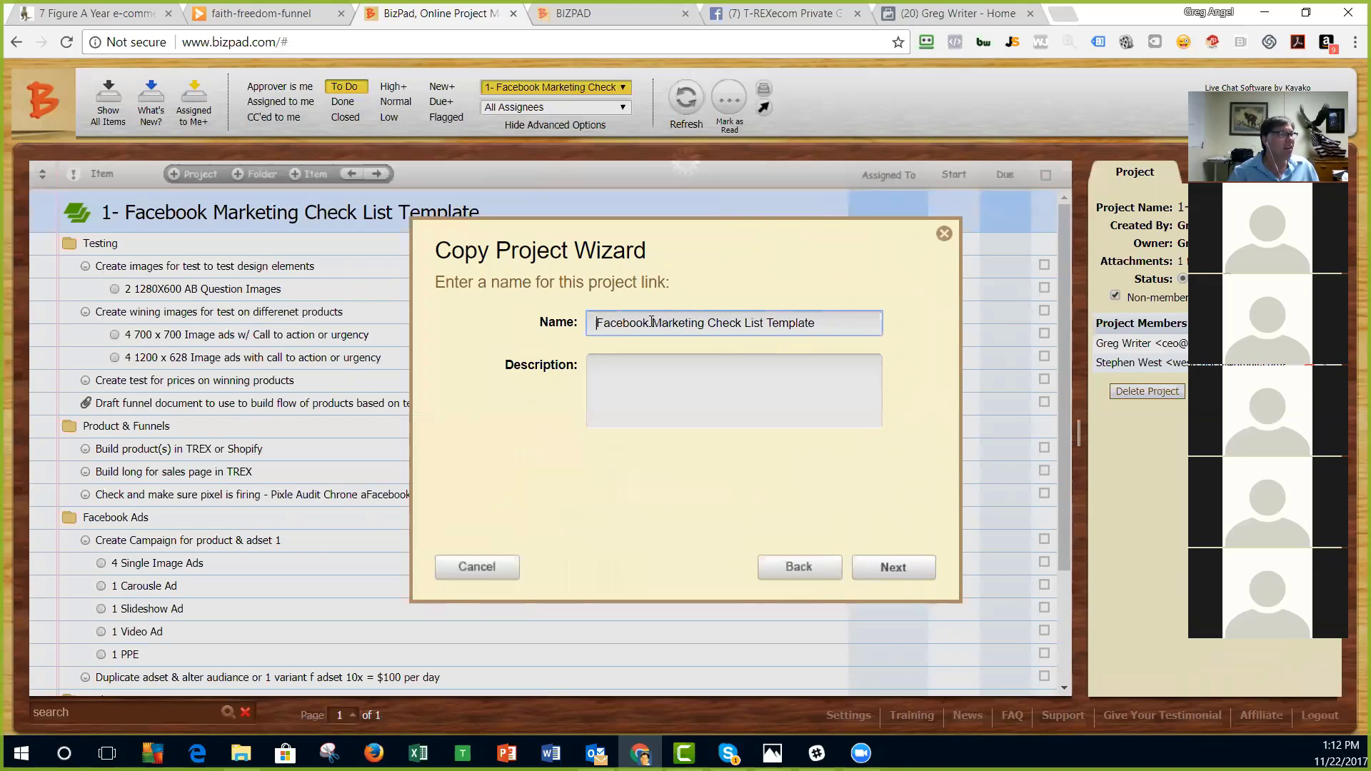
pyautogui.write('Ads')
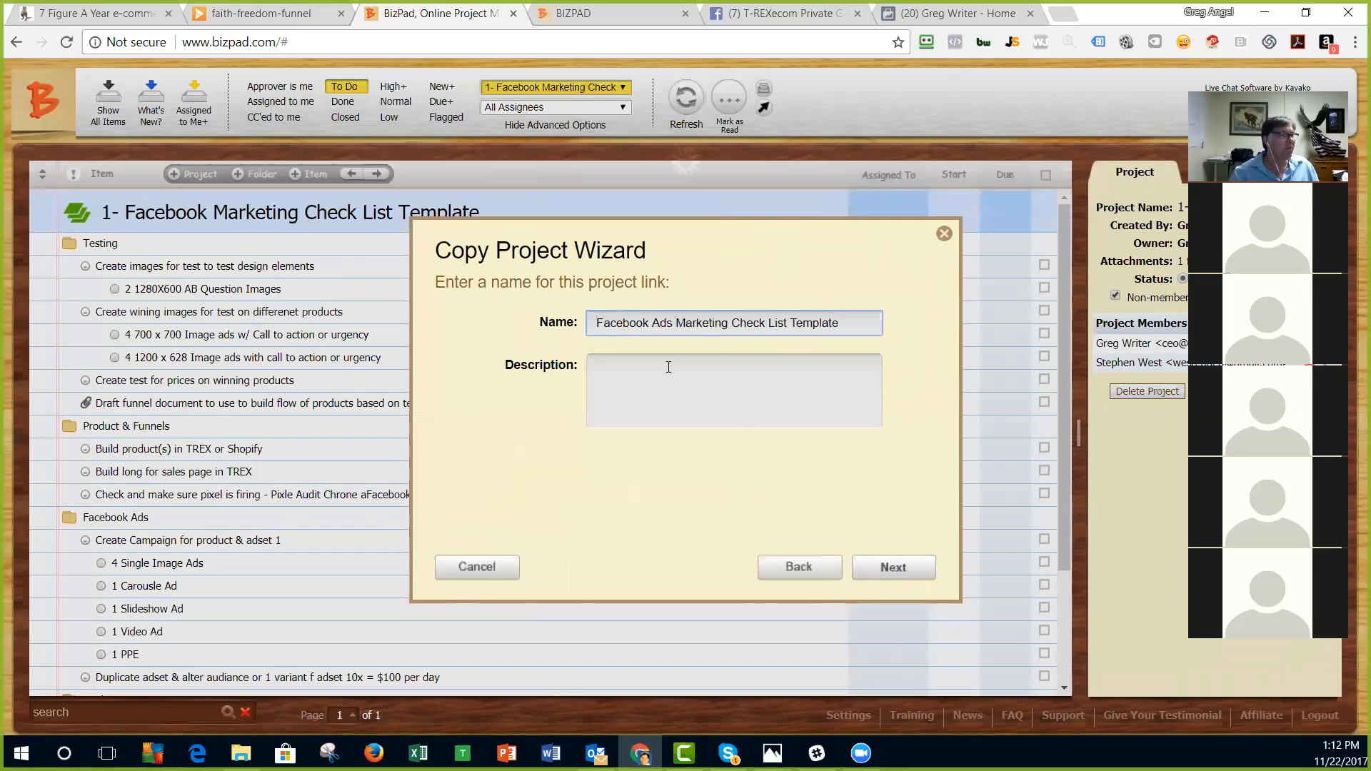
pyautogui.click(898, 571)
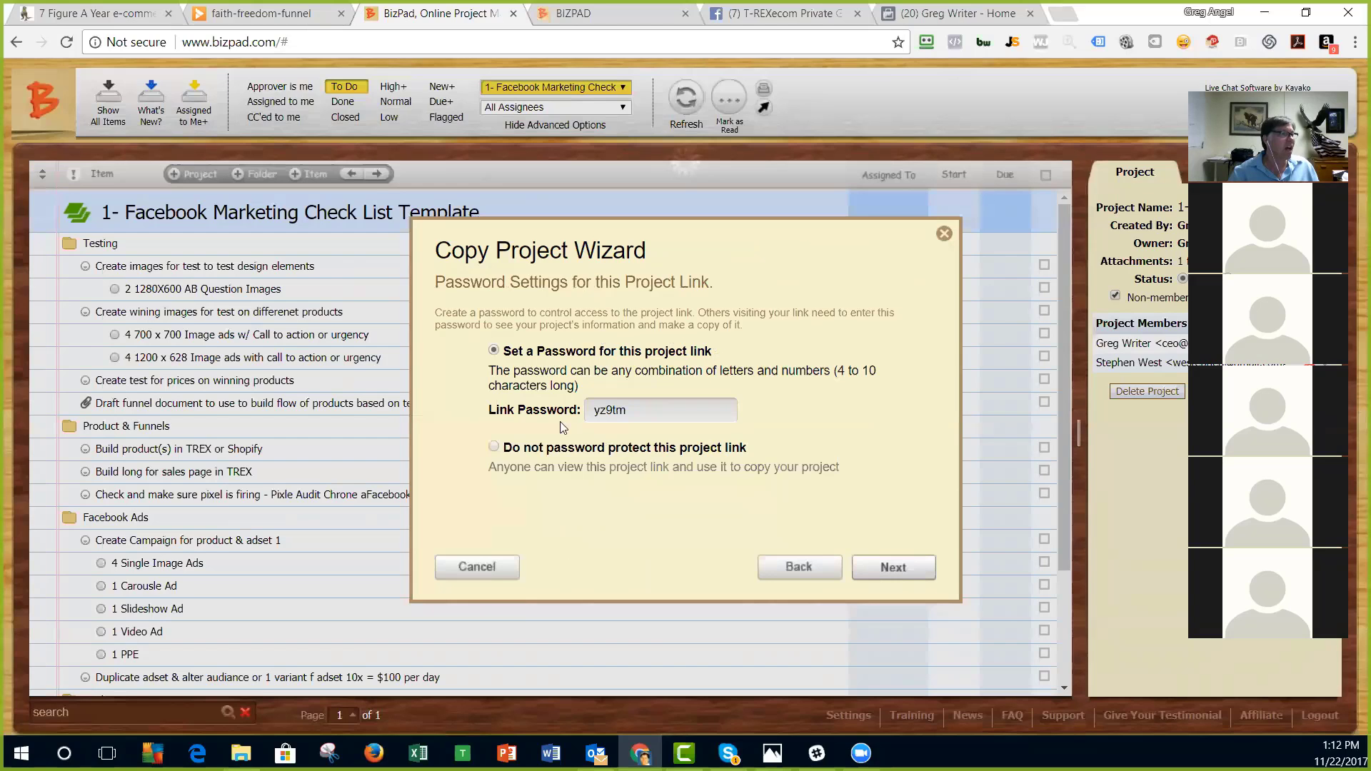
# Step: Create the project link without password protection and copy the share link before finishing the wizard
pyautogui.click(495, 446)
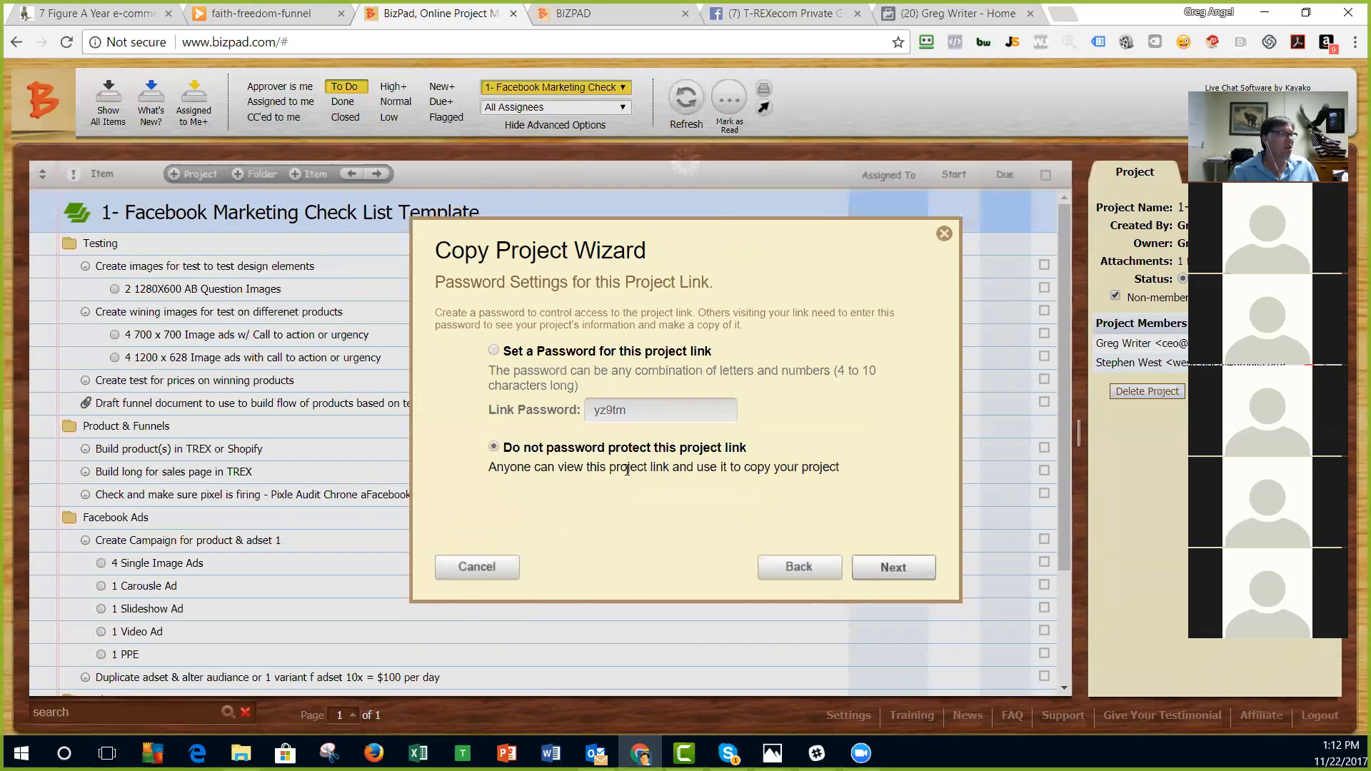
pyautogui.click(909, 565)
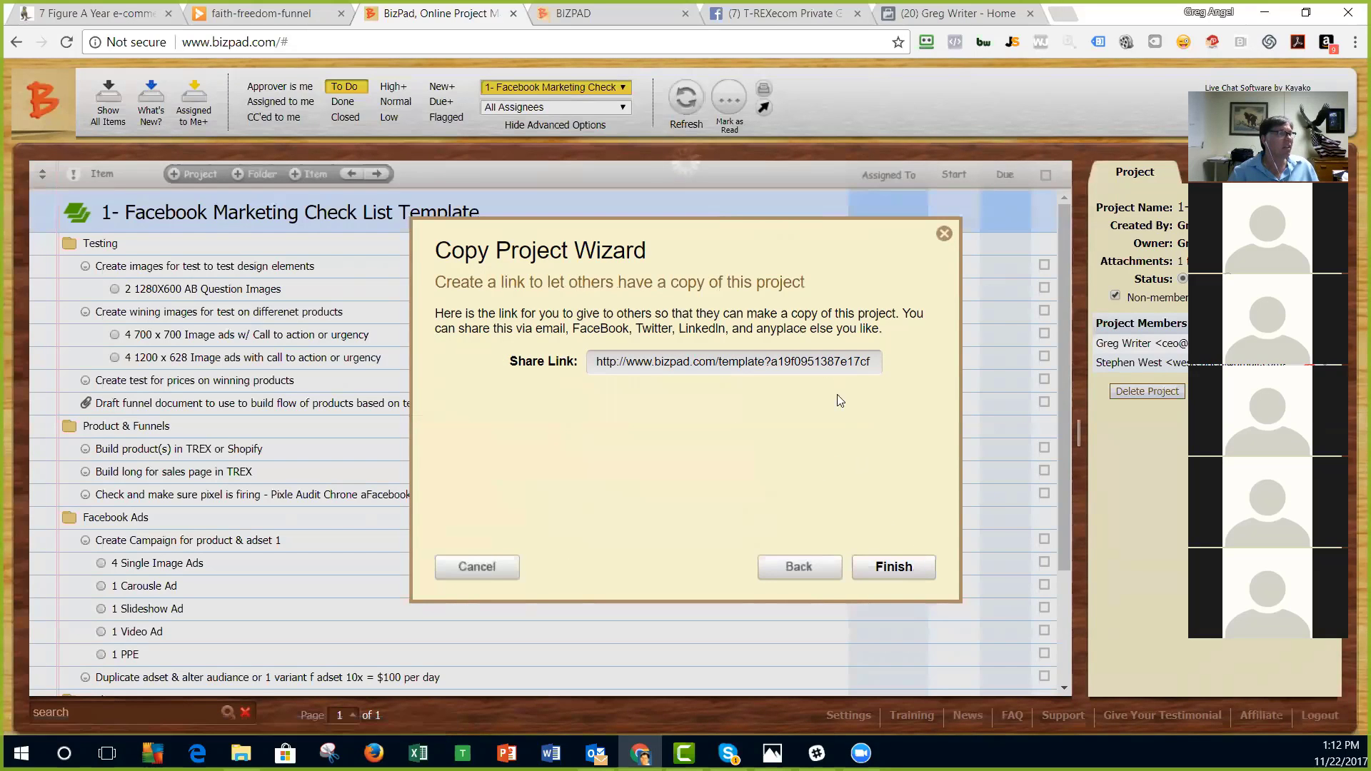
pyautogui.moveTo(590, 364); pyautogui.dragTo(846, 364)
pyautogui.rightClick(847, 364)
pyautogui.click(875, 383)
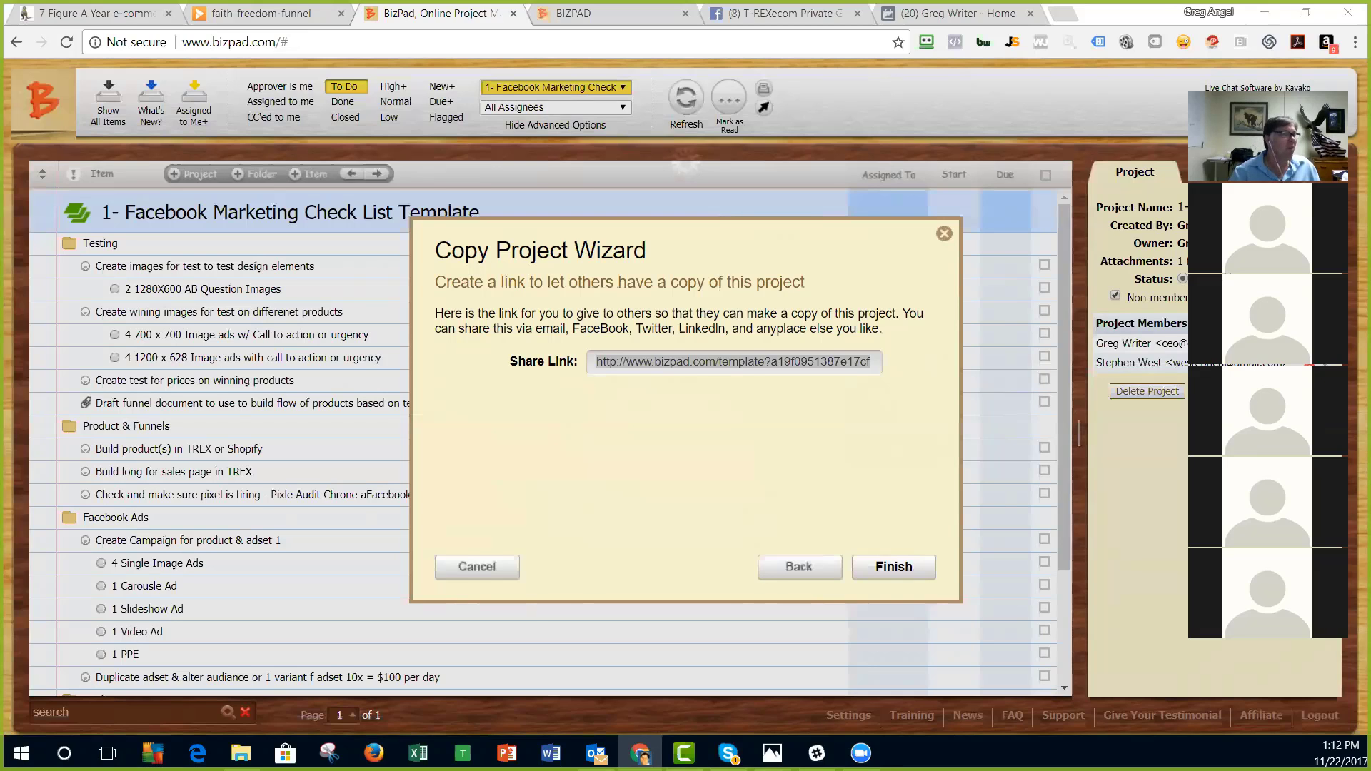
pyautogui.click(894, 568)
# Step: Look over the checklist and the form for adding a project member, leaving the form without adding anyone
pyautogui.scroll(-3, 835, 457)
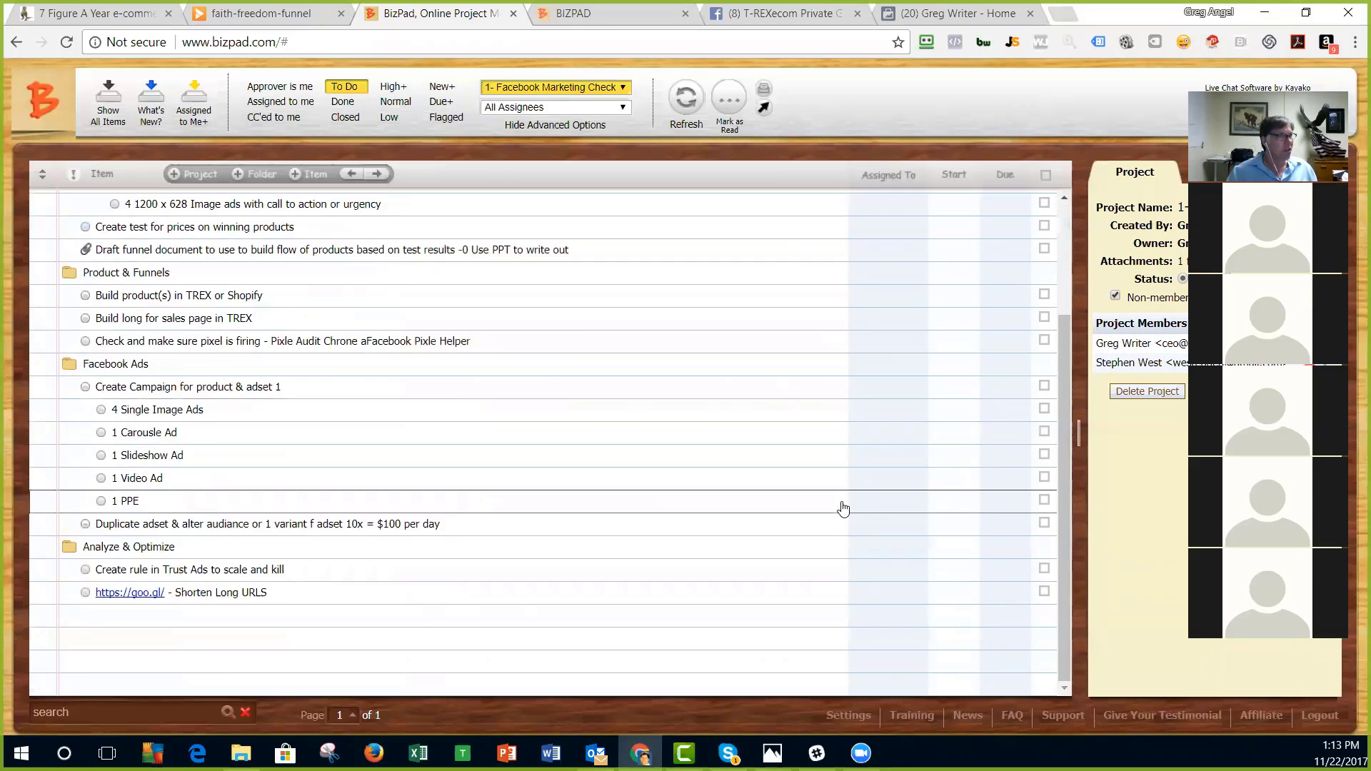
pyautogui.scroll(3, 843, 509)
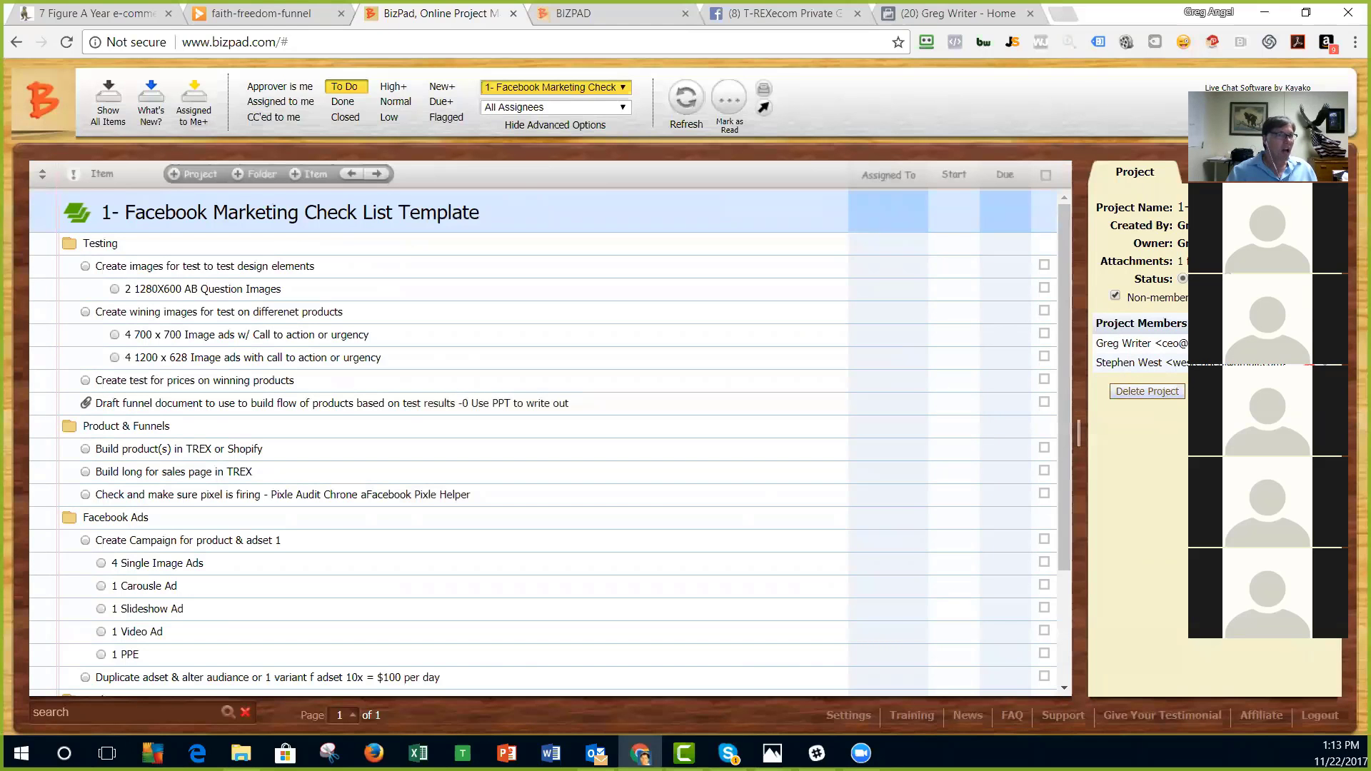
pyautogui.click(1261, 391)
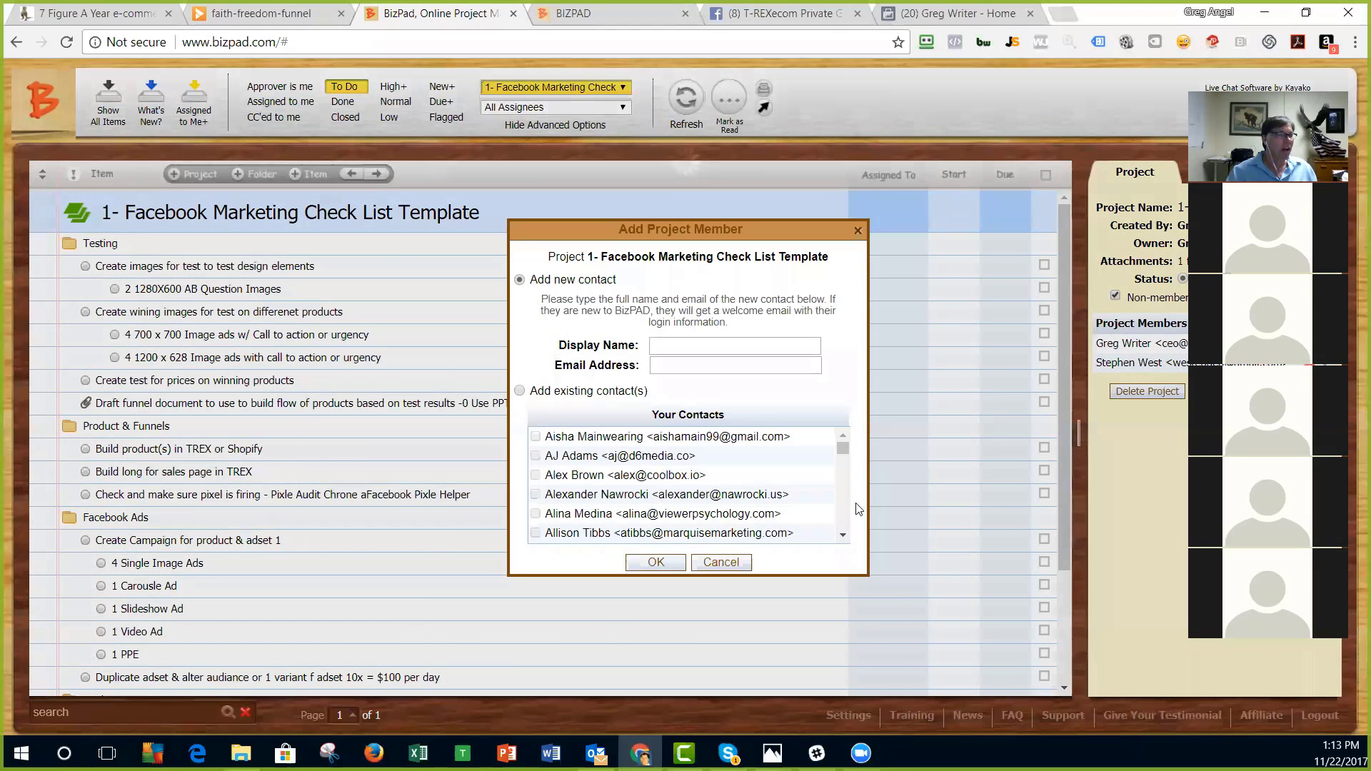
pyautogui.click(721, 563)
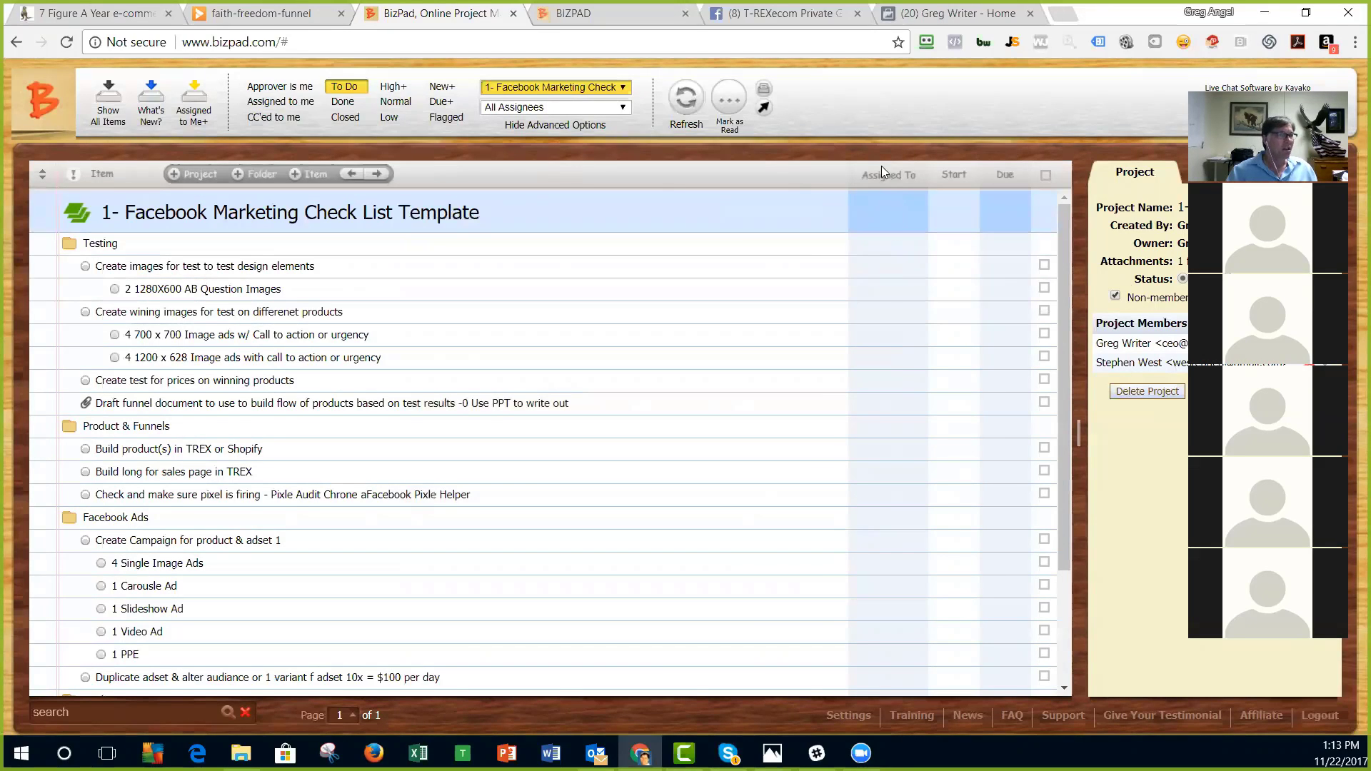
# Step: Examine the assignment, start date and status options available for the items in the Testing folder
pyautogui.click(877, 386)
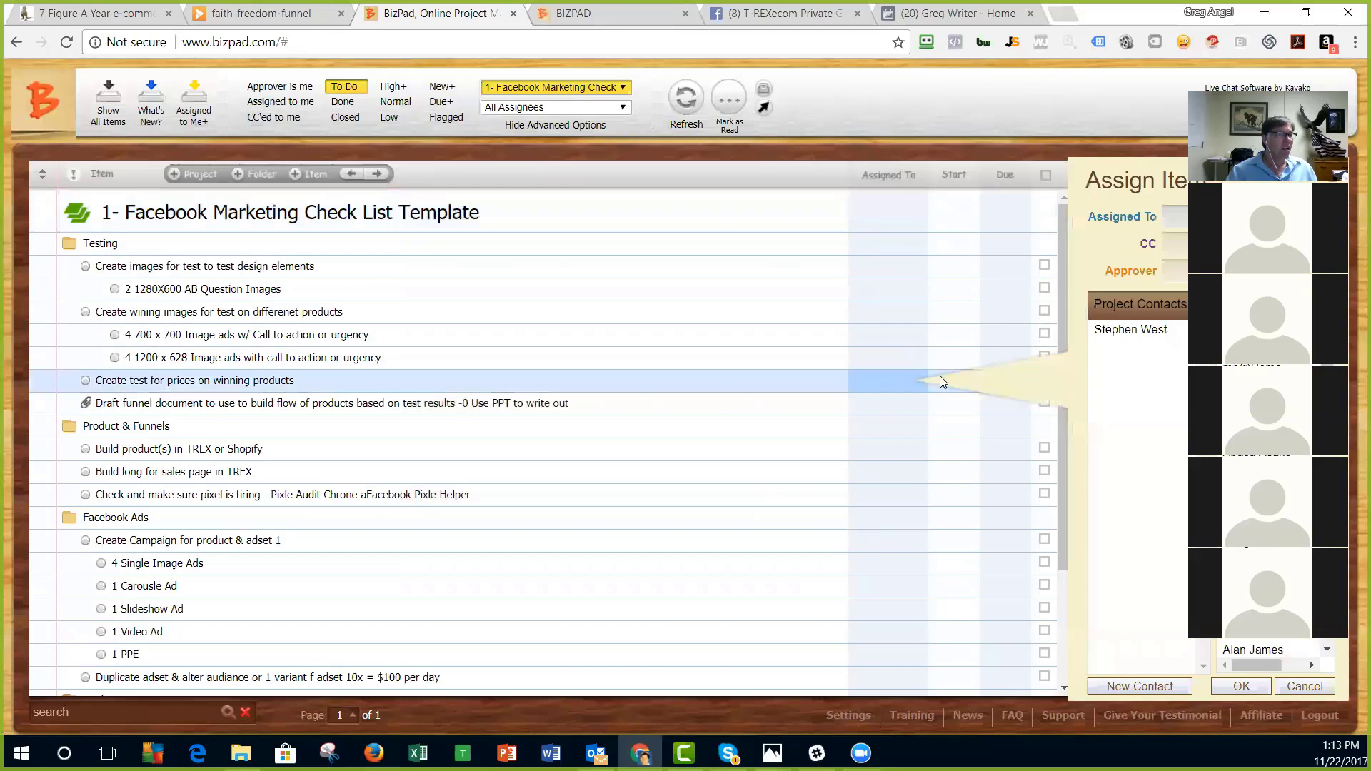
pyautogui.click(955, 335)
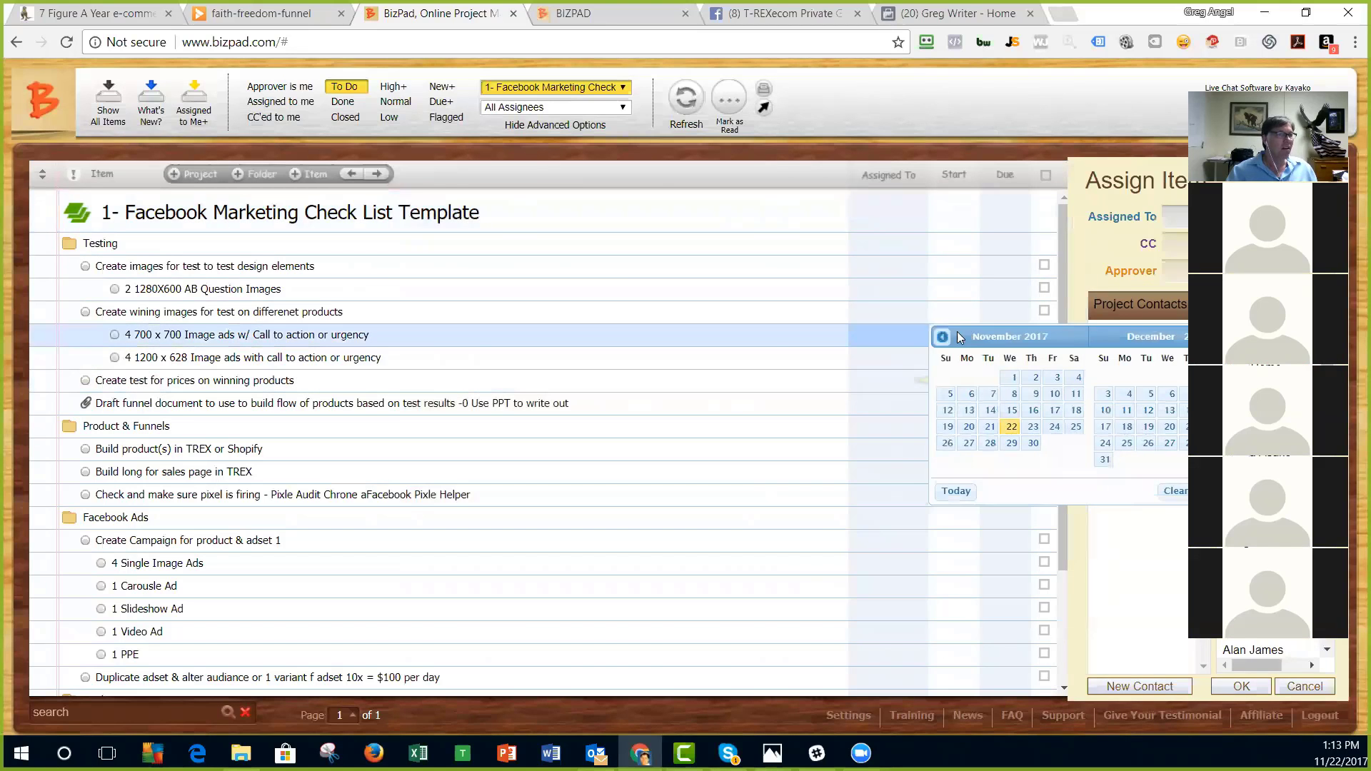
pyautogui.click(1015, 315)
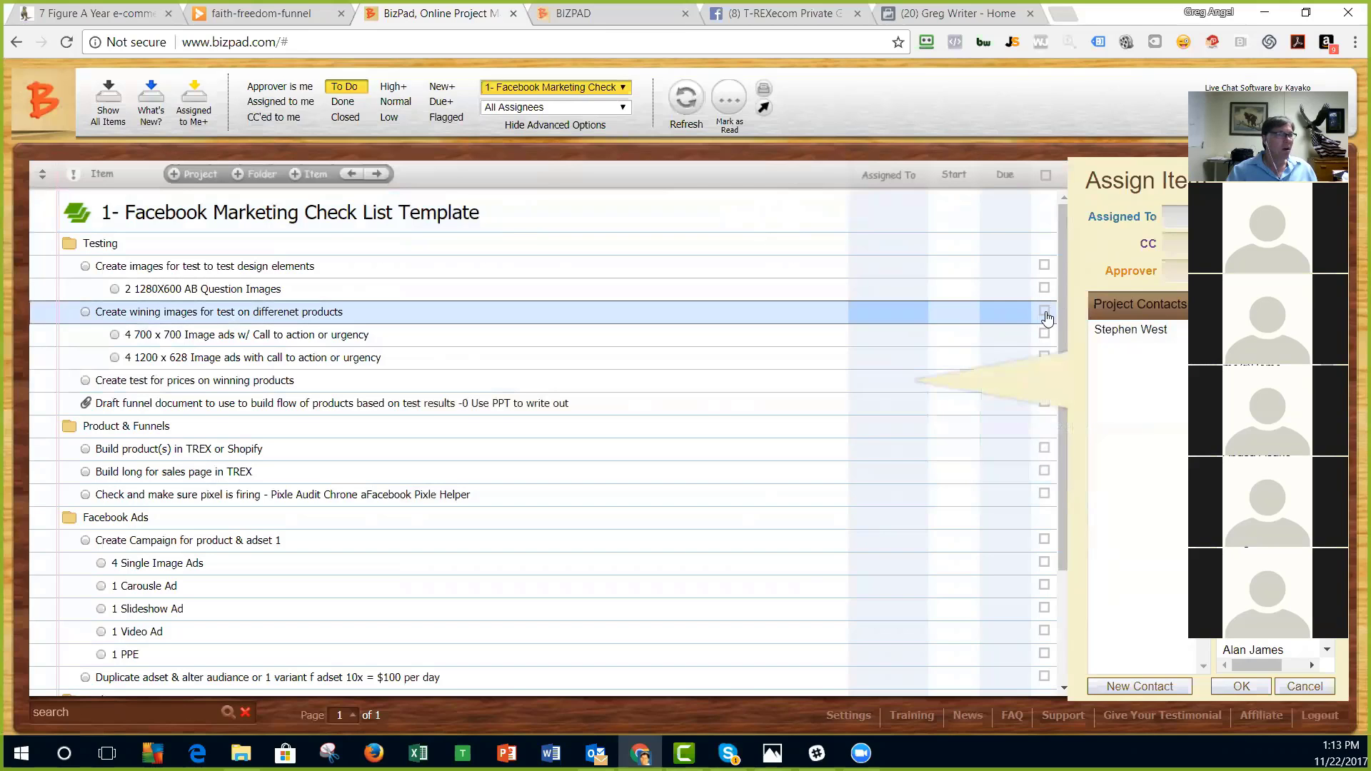
pyautogui.click(1046, 310)
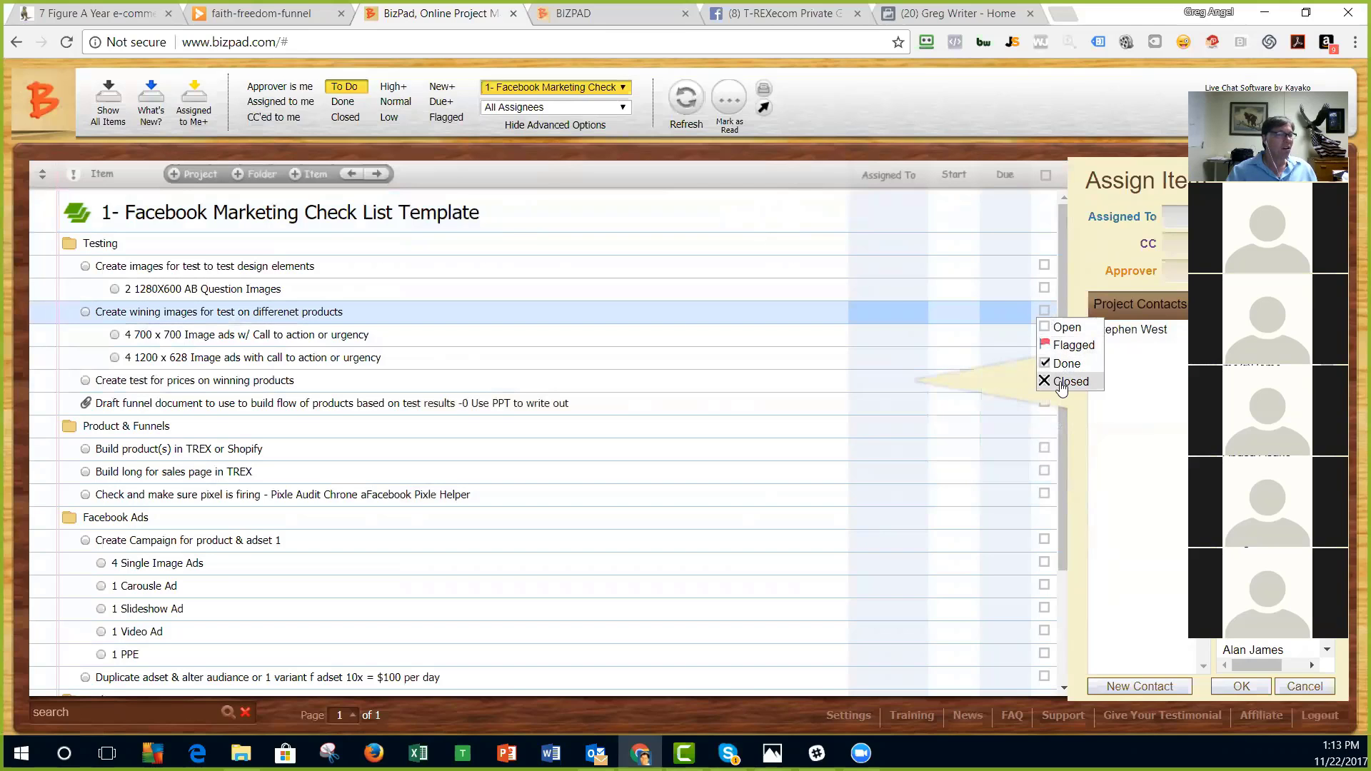
pyautogui.click(621, 332)
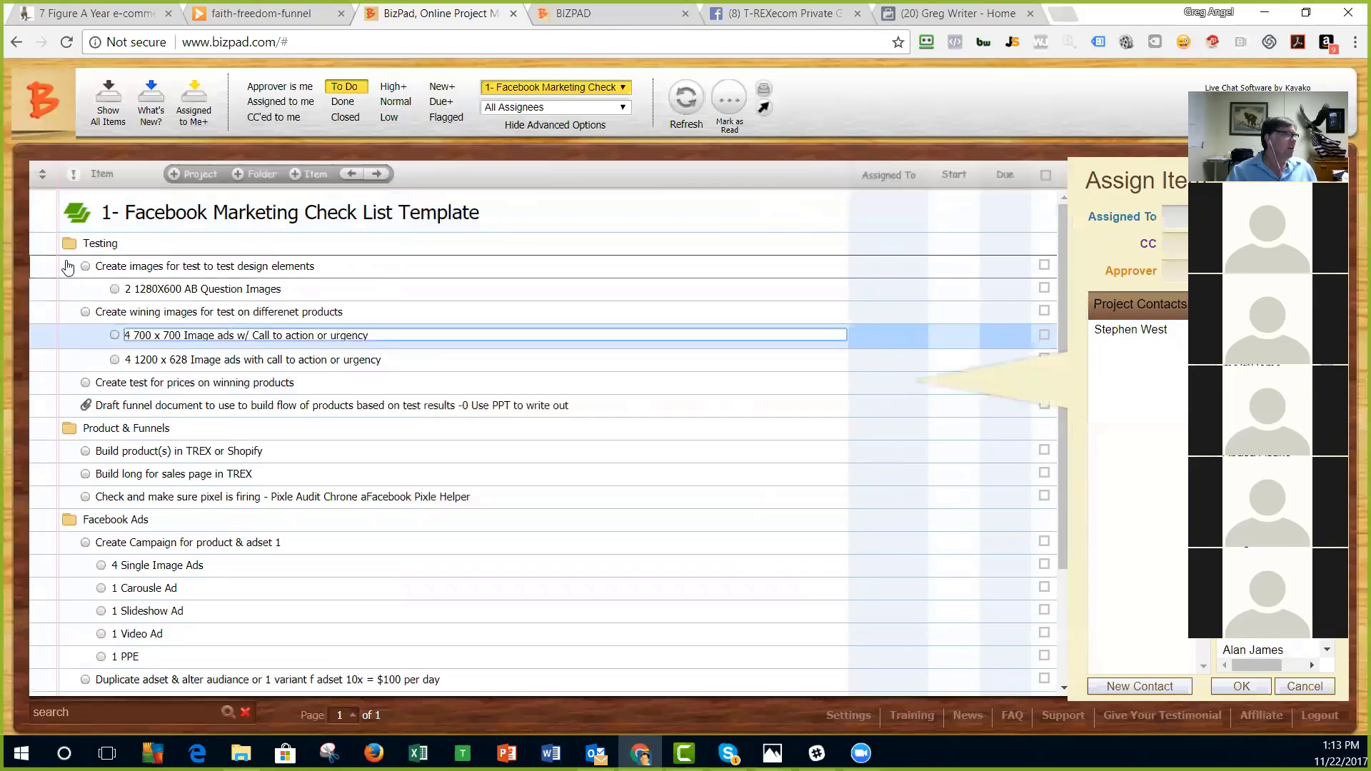
pyautogui.click(68, 266)
pyautogui.click(493, 312)
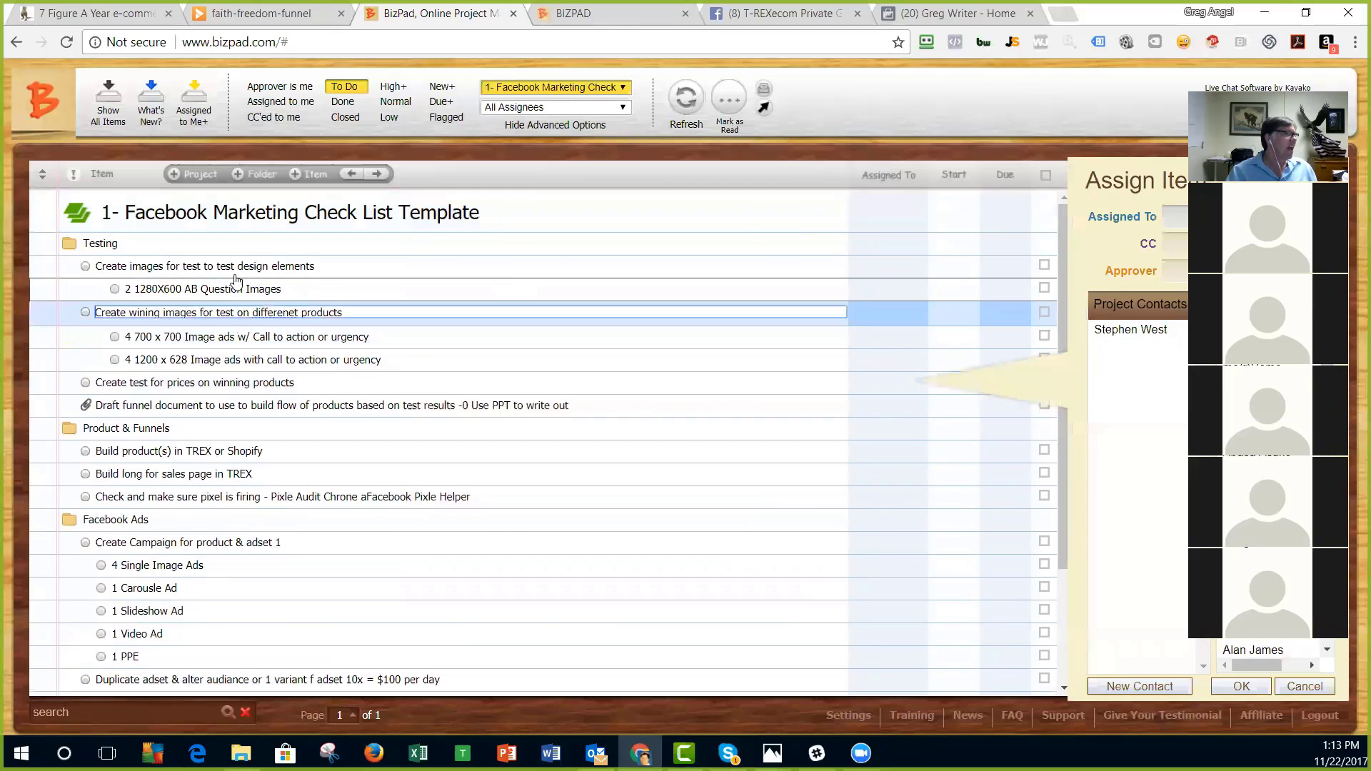
# Step: Move the "Create Campaign for product & adset 1" item to the top of the Testing folder and return it to Facebook Ads
pyautogui.moveTo(59, 269)
pyautogui.mouseDown()
pyautogui.moveTo(45, 414)
pyautogui.moveTo(52, 251)
pyautogui.mouseUp()
pyautogui.click(57, 246)
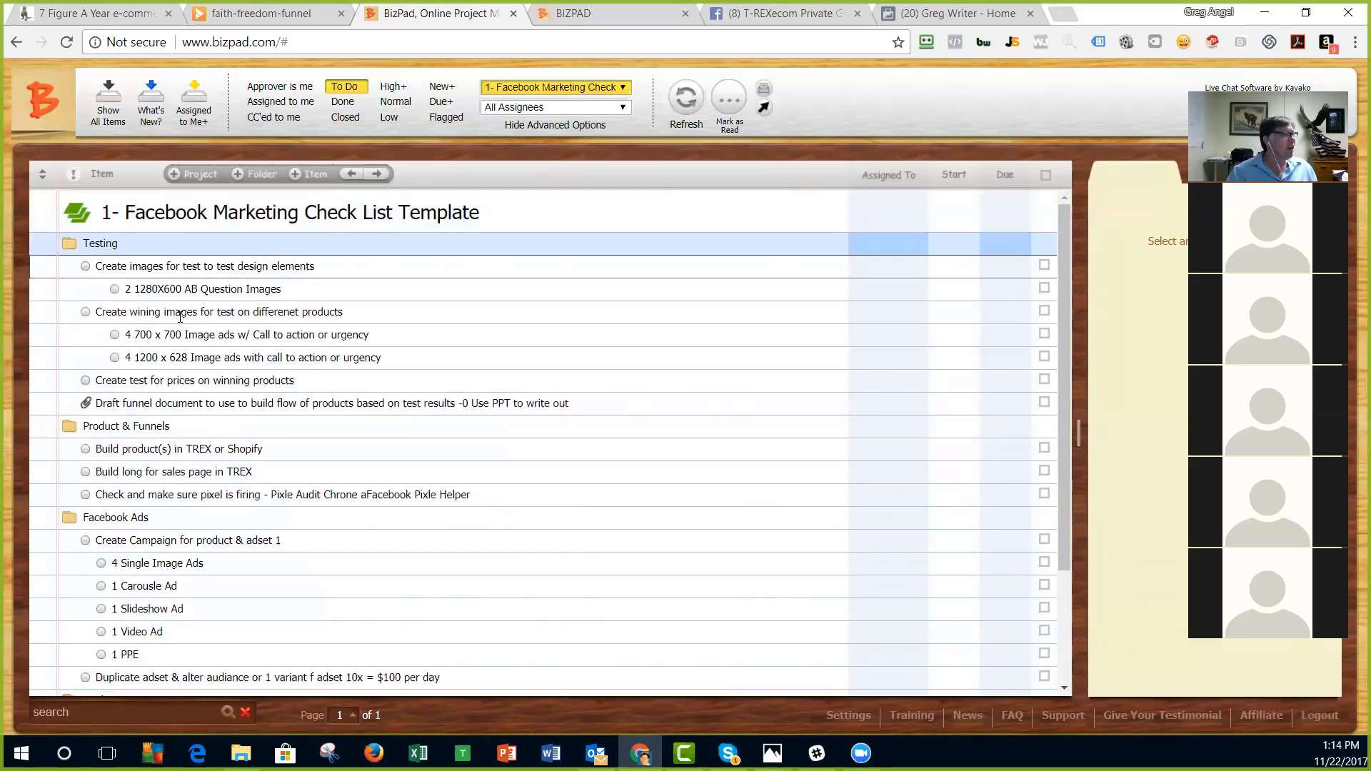
pyautogui.click(48, 540)
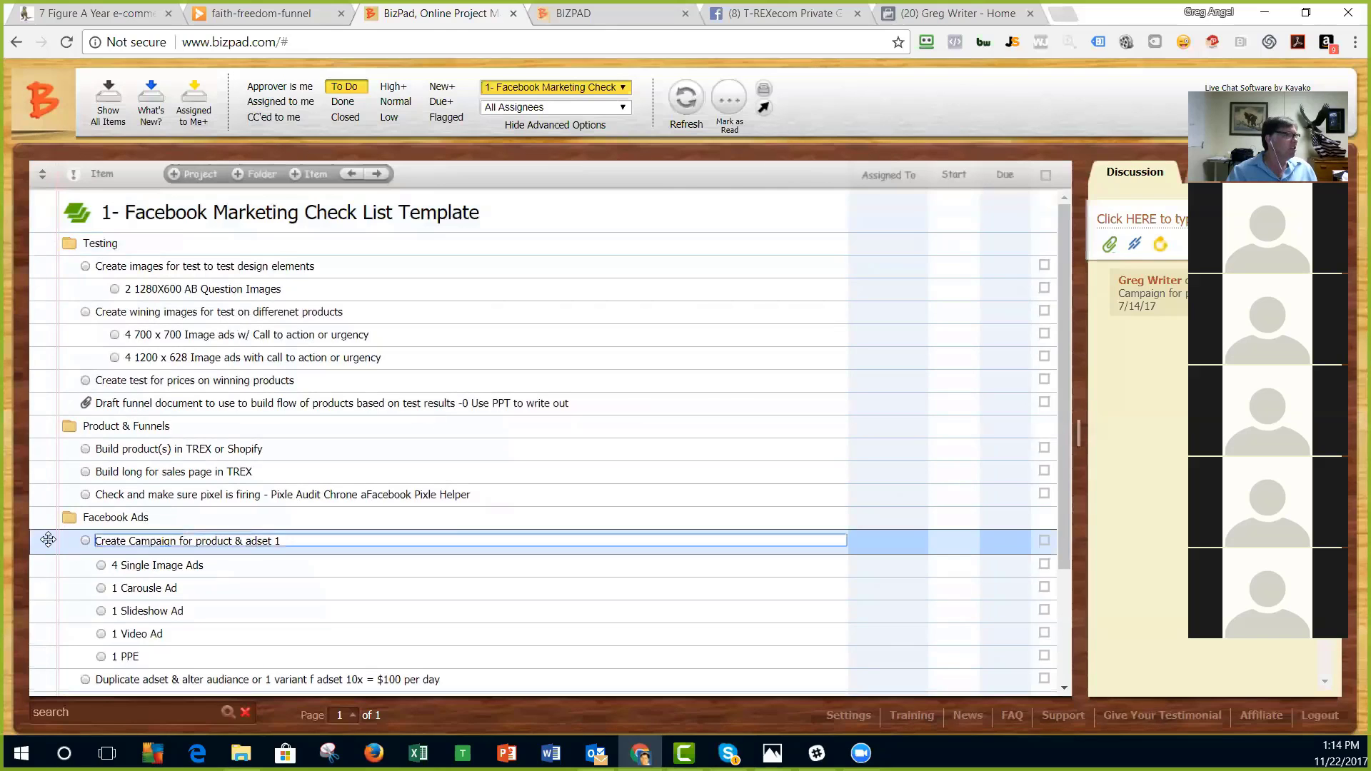
pyautogui.moveTo(49, 542); pyautogui.dragTo(80, 465)
pyautogui.click(337, 268)
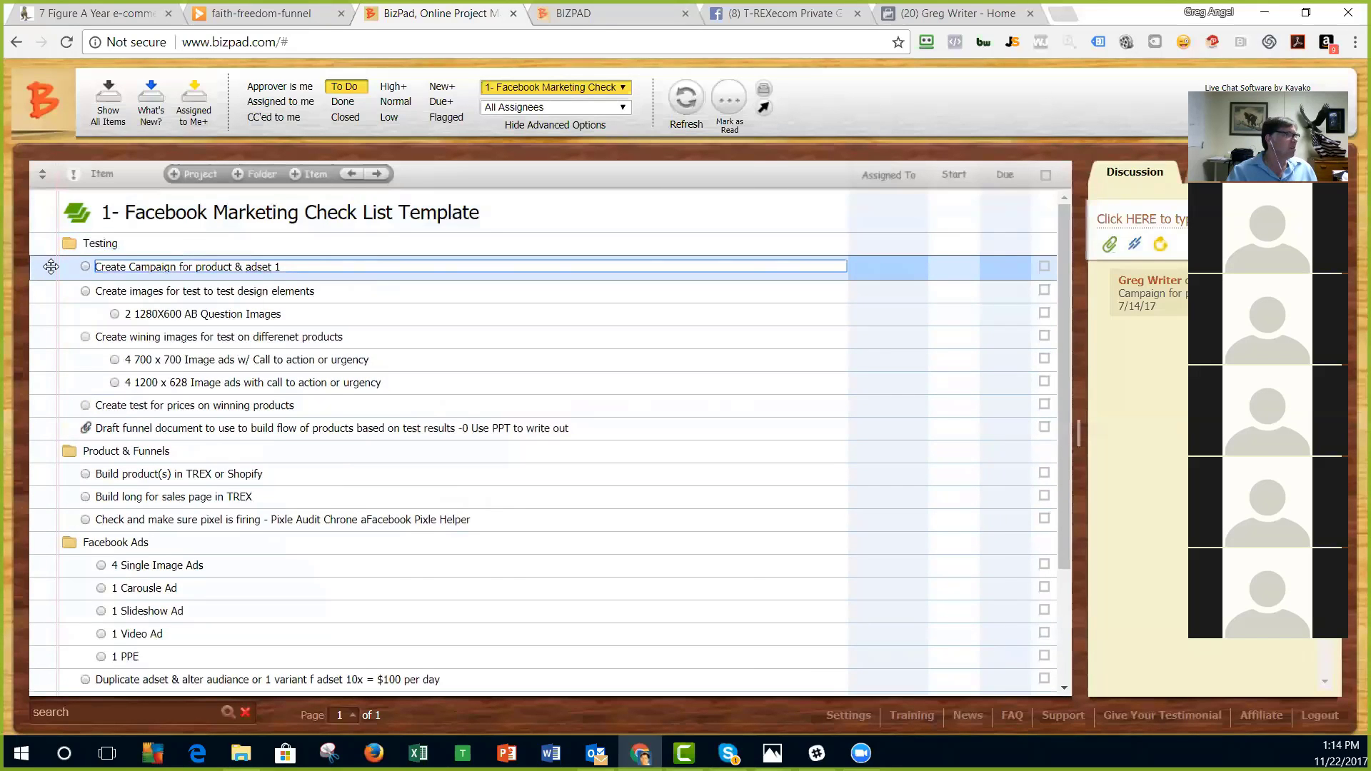
pyautogui.moveTo(54, 270); pyautogui.dragTo(66, 554)
# Step: Filter for Done items across All Matching Projects that are assigned to the second listed contact, and refresh the list
pyautogui.scroll(-3, 322, 474)
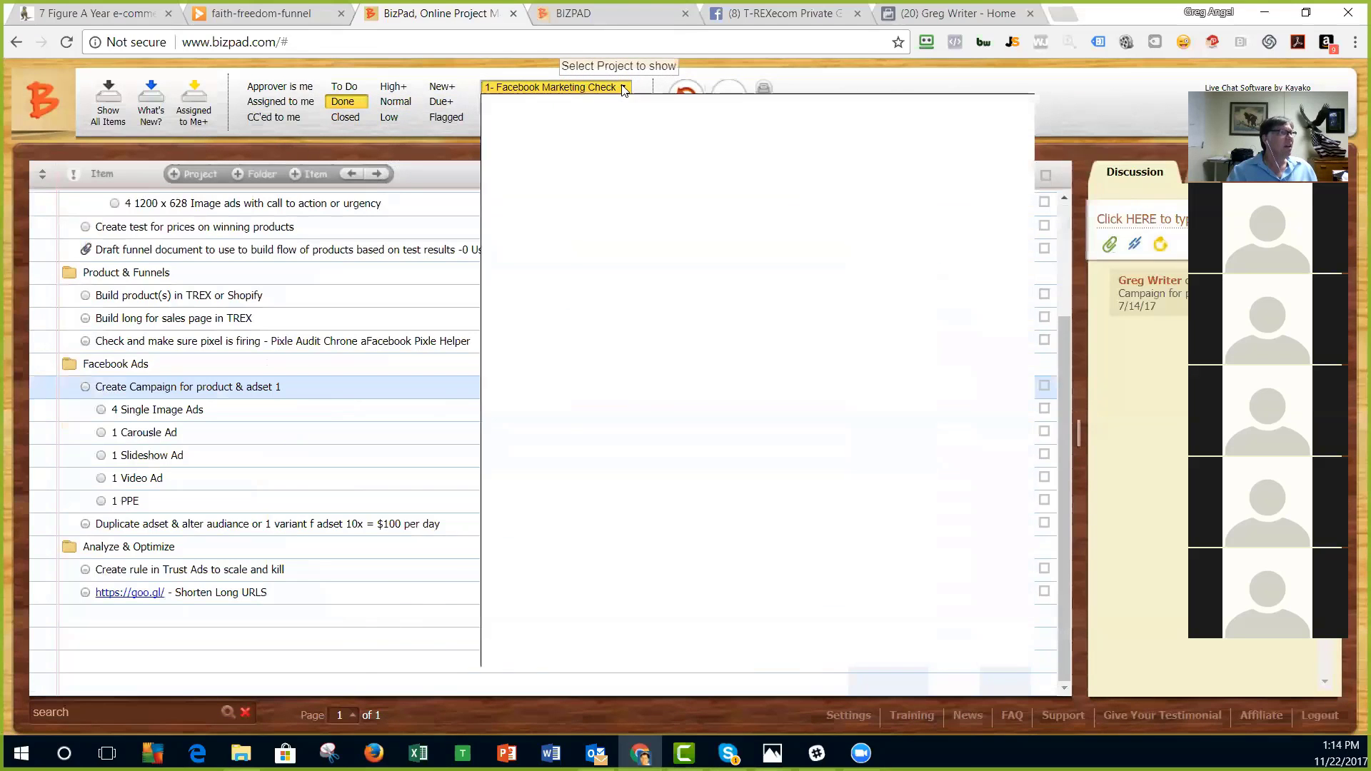
pyautogui.click(623, 88)
pyautogui.scroll(10, 629, 102)
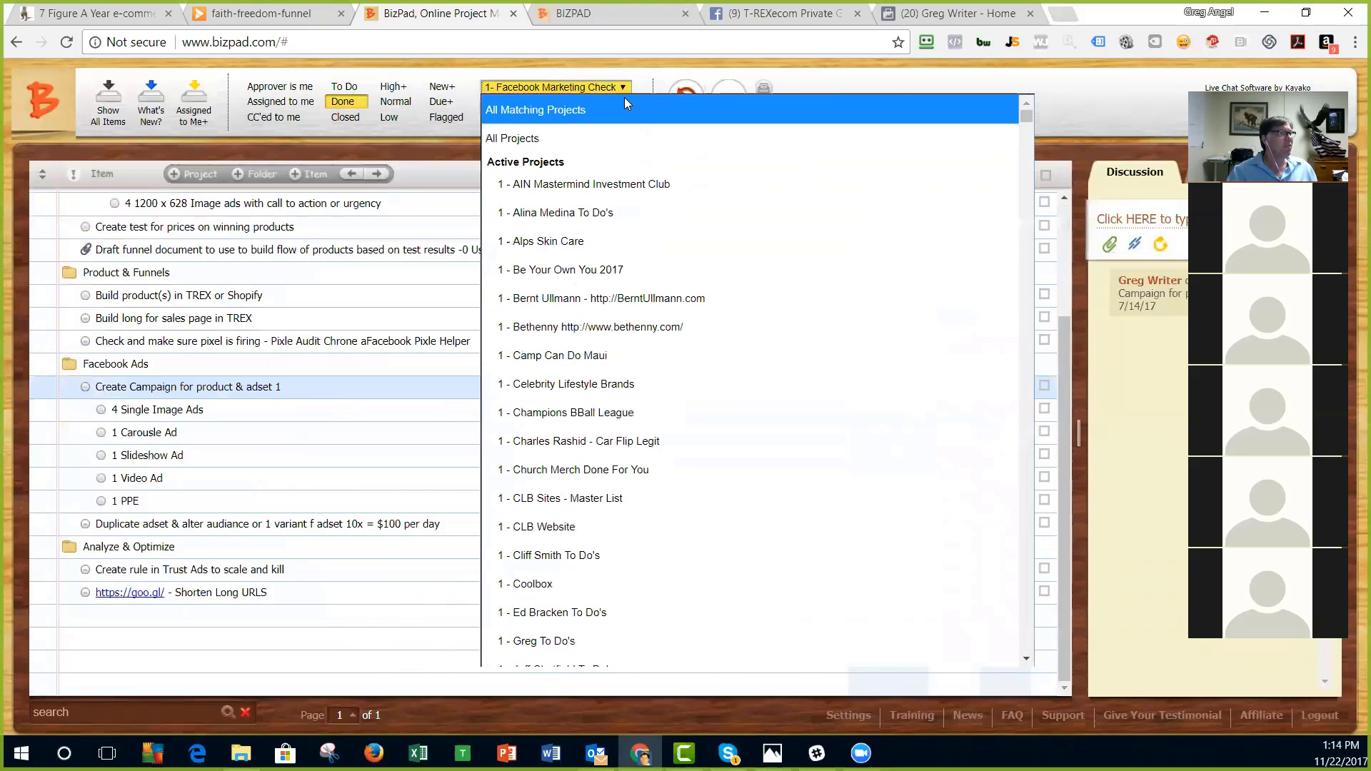
pyautogui.click(617, 107)
pyautogui.click(622, 108)
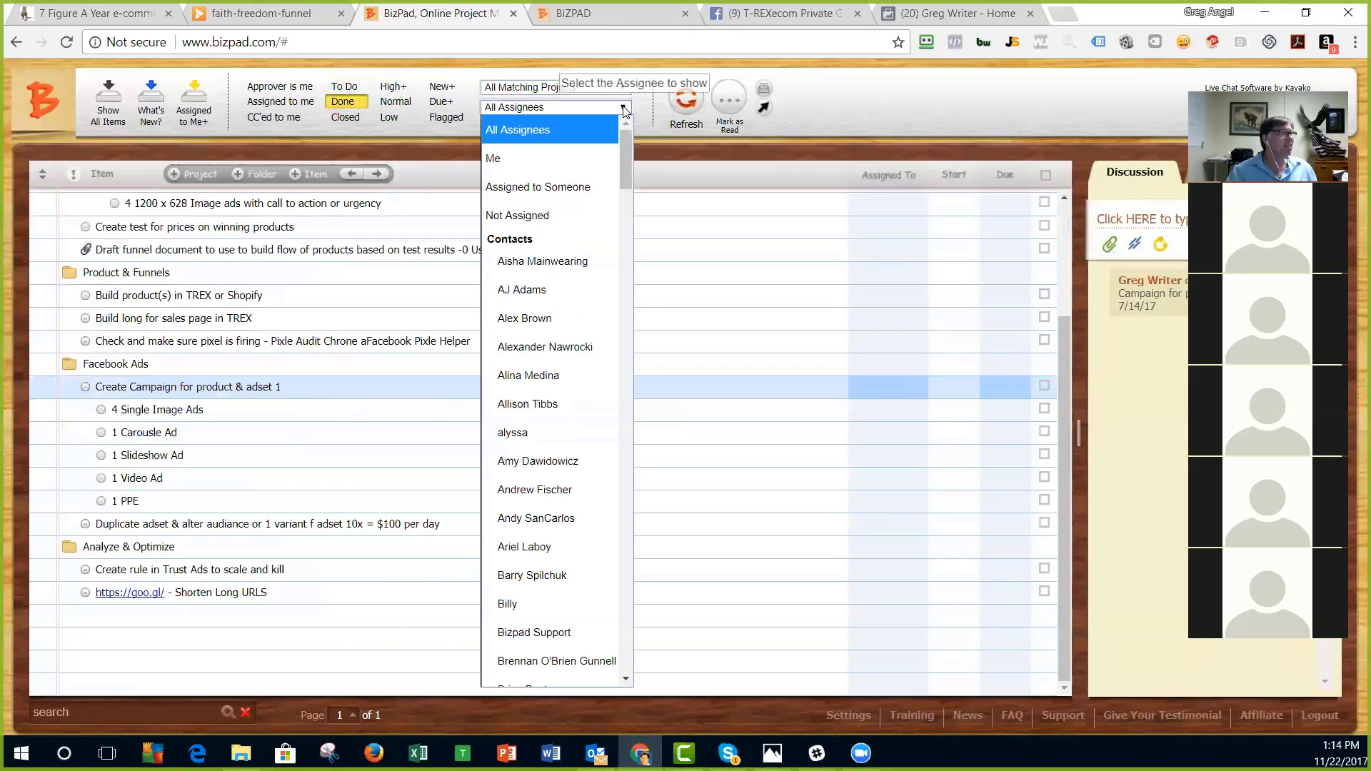
pyautogui.click(544, 291)
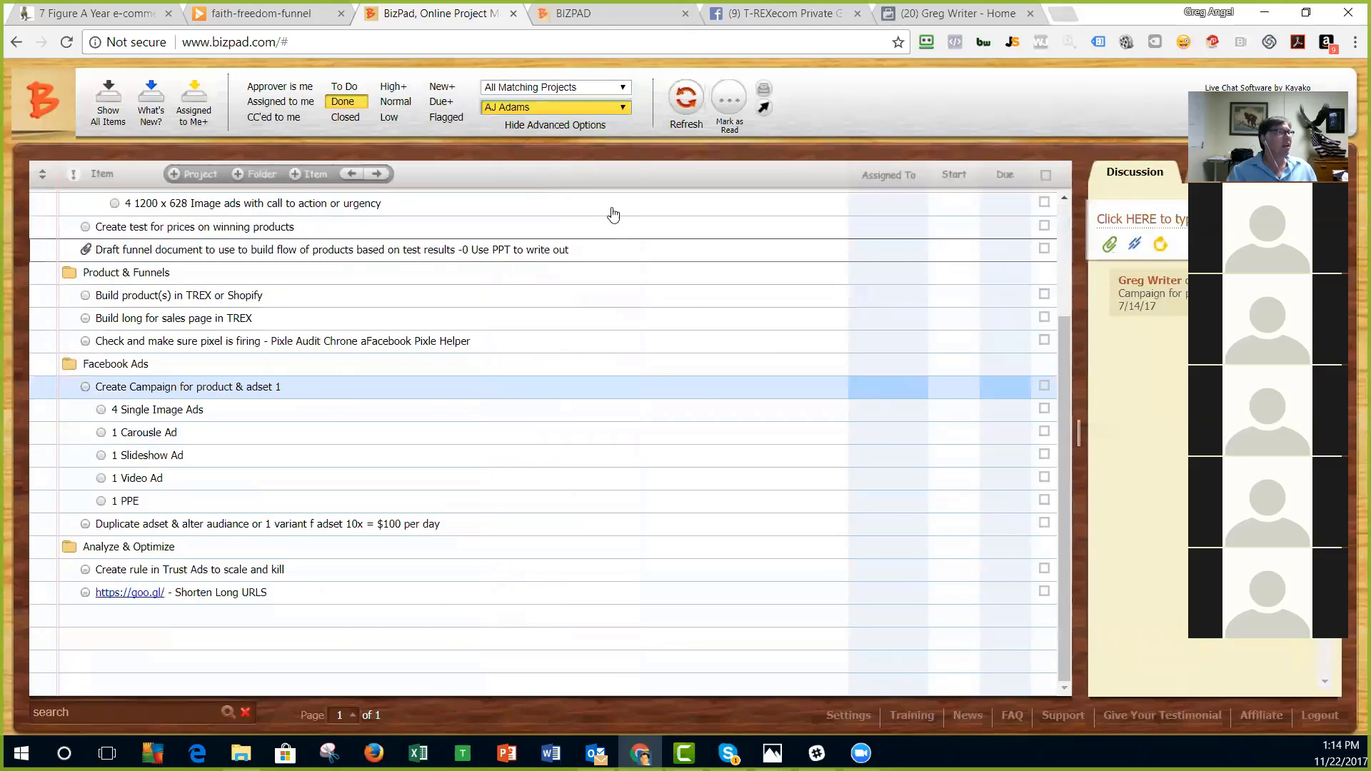
pyautogui.click(710, 98)
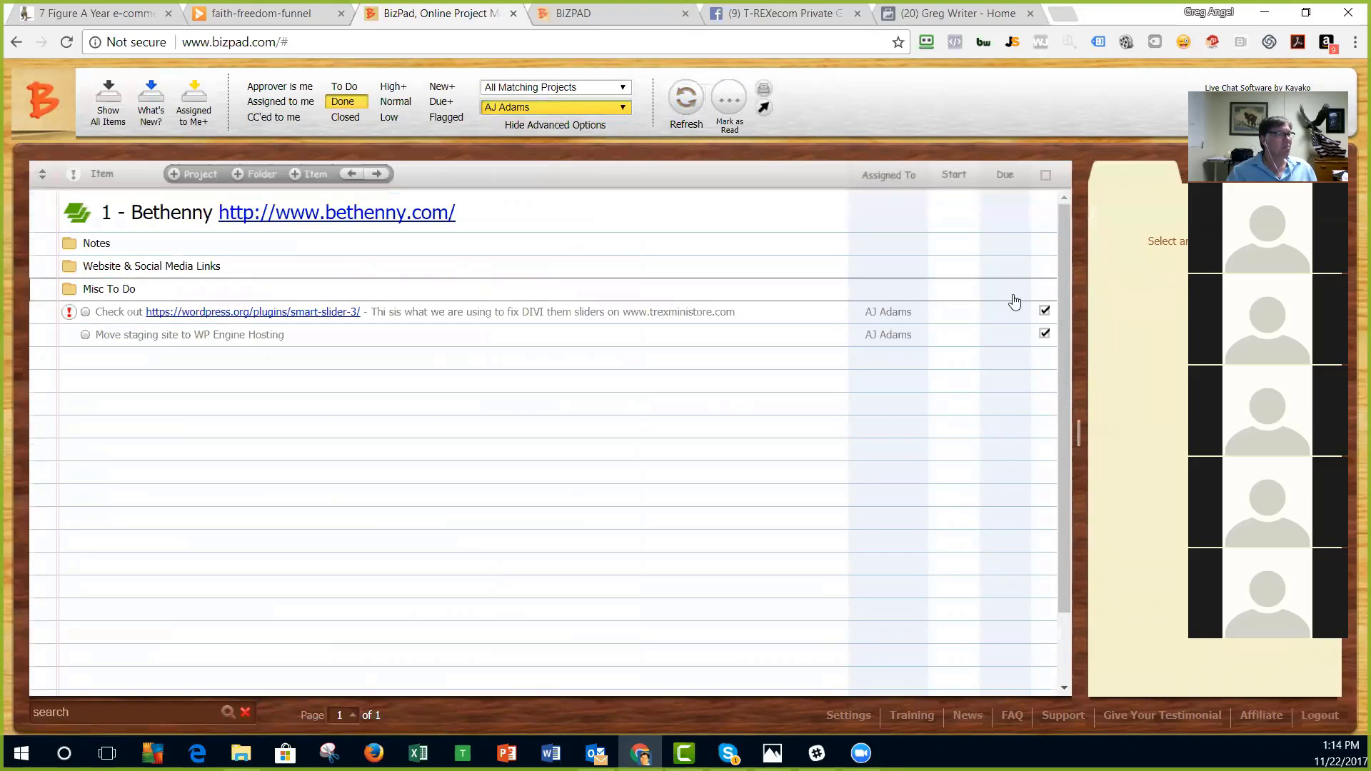
# Step: Filter the Done items by a different assignee and examine that contact's completed tasks and discussion histories, including T-REX To Do and Blog Posts To Write
pyautogui.click(619, 107)
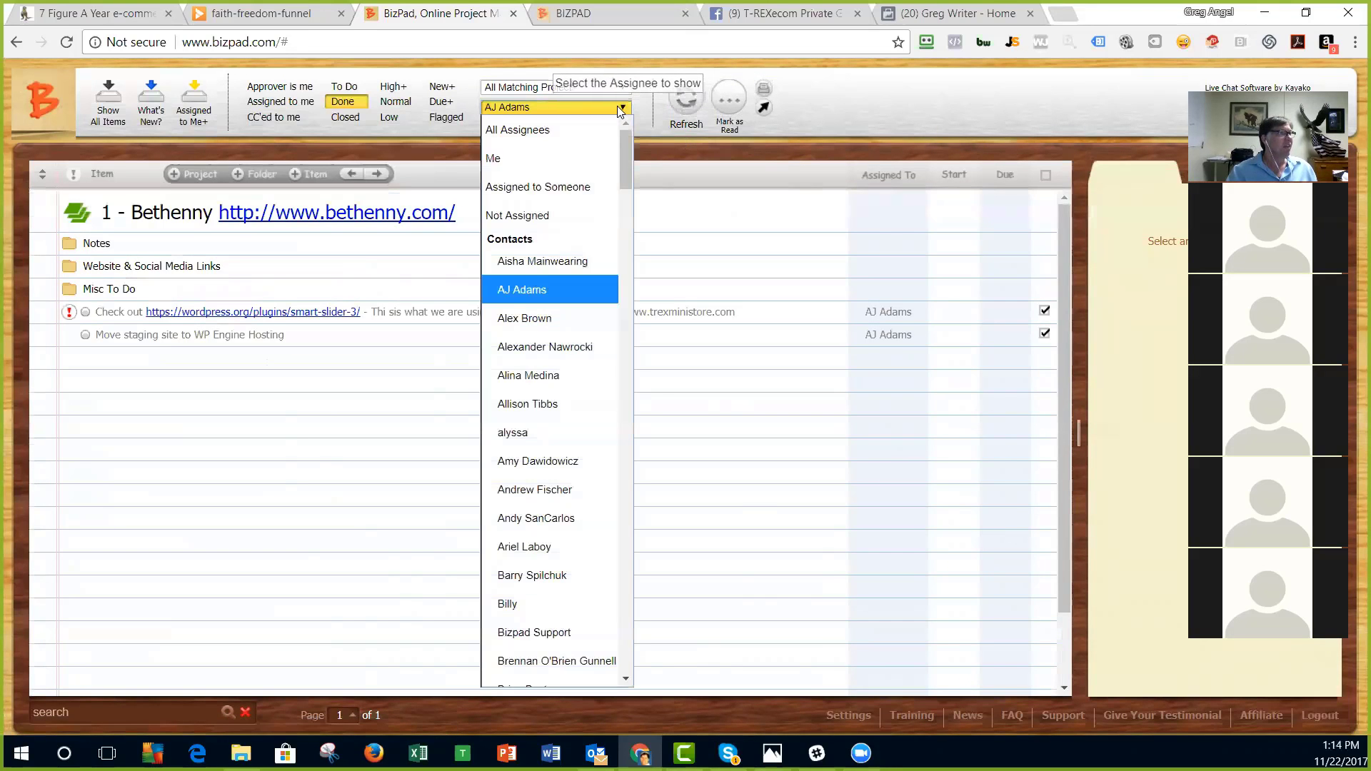
pyautogui.click(556, 366)
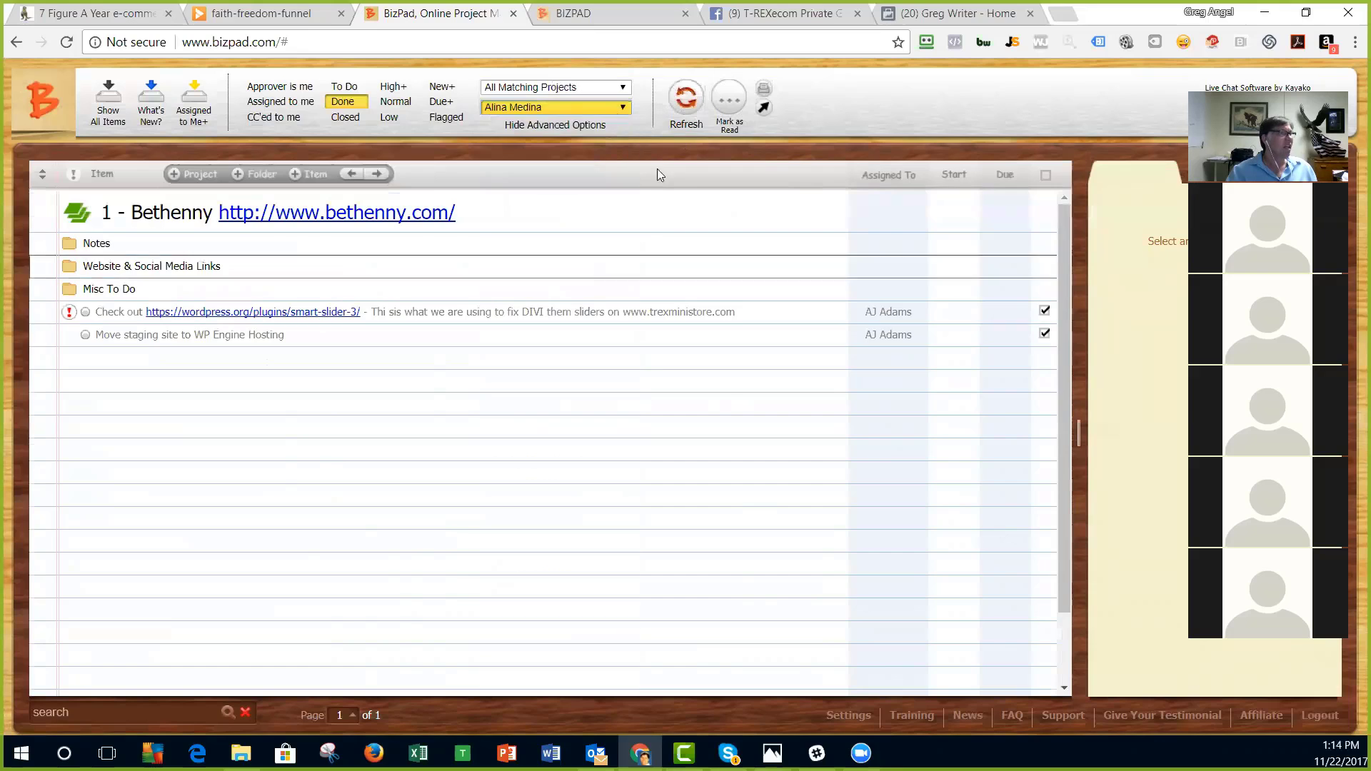
pyautogui.click(687, 105)
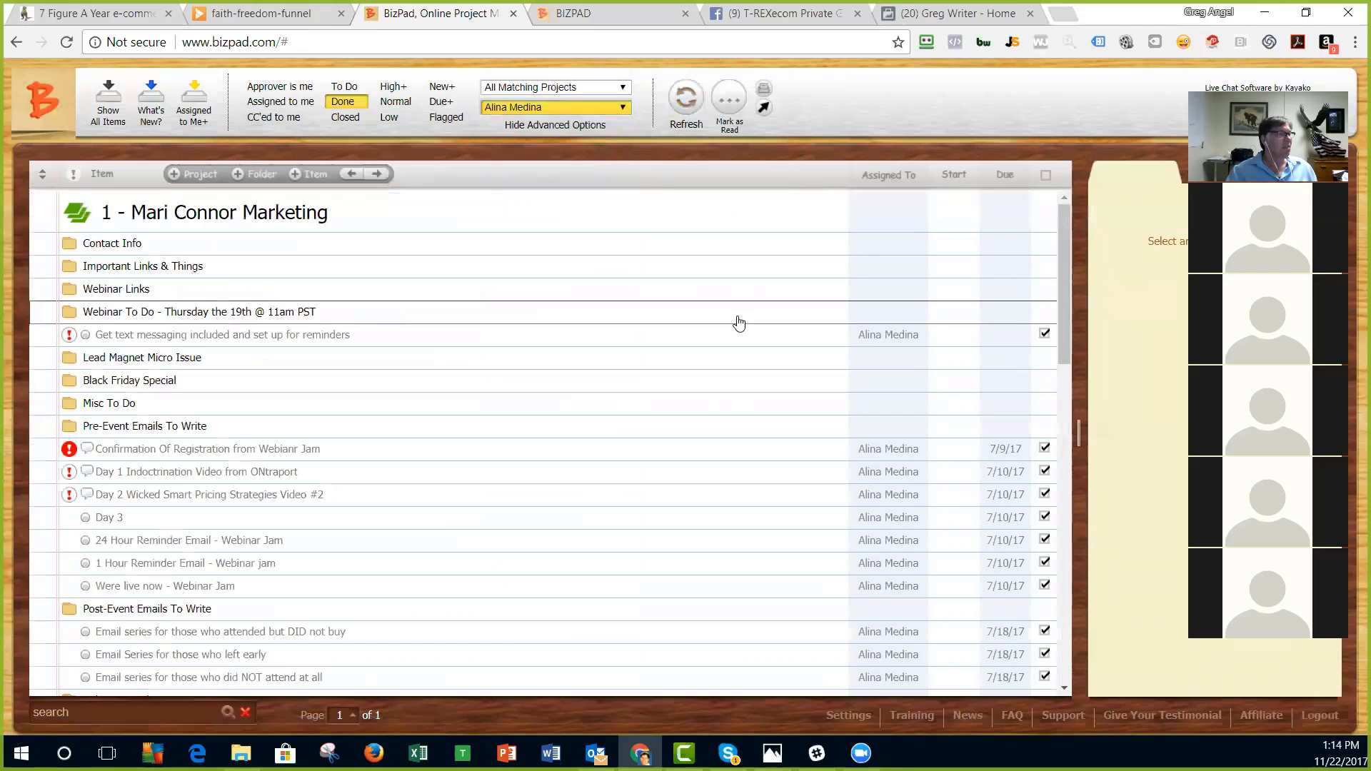
pyautogui.moveTo(1065, 260); pyautogui.dragTo(1035, 651)
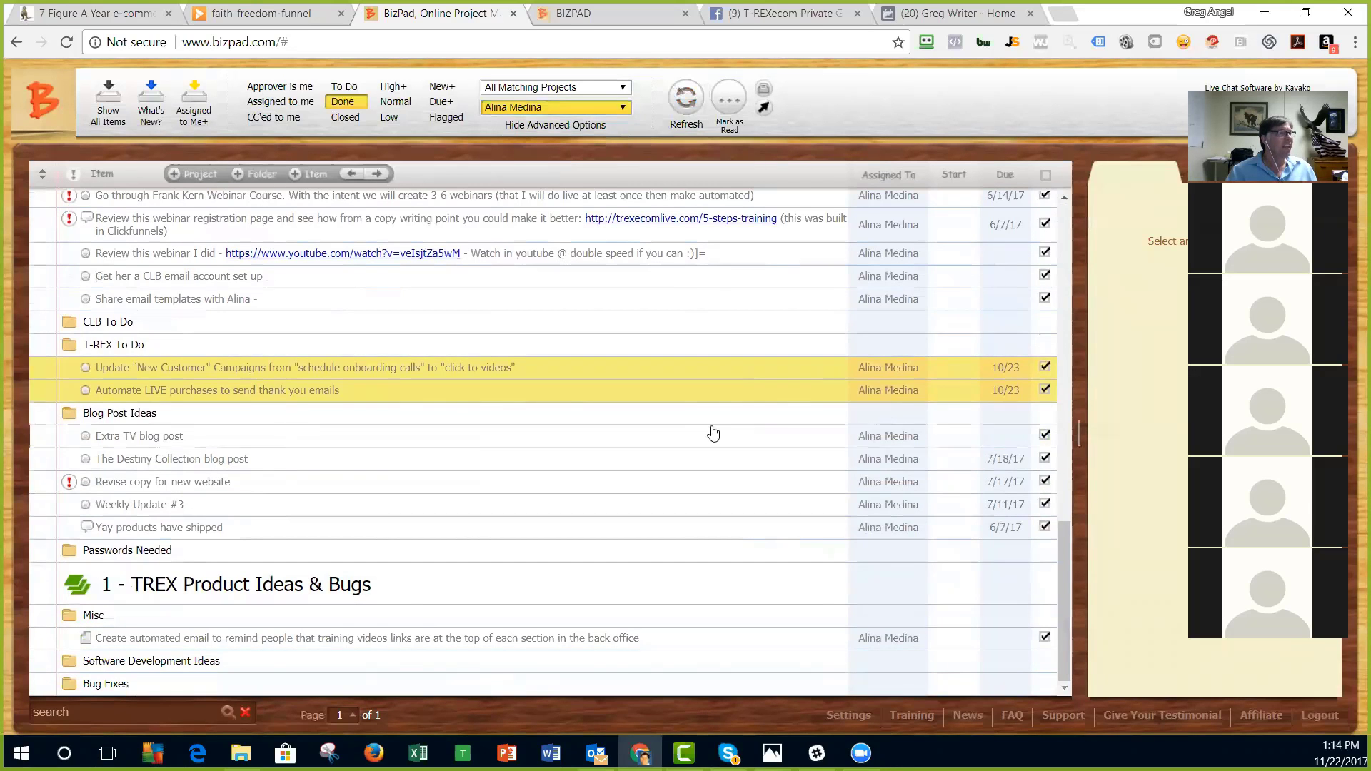
pyautogui.click(578, 369)
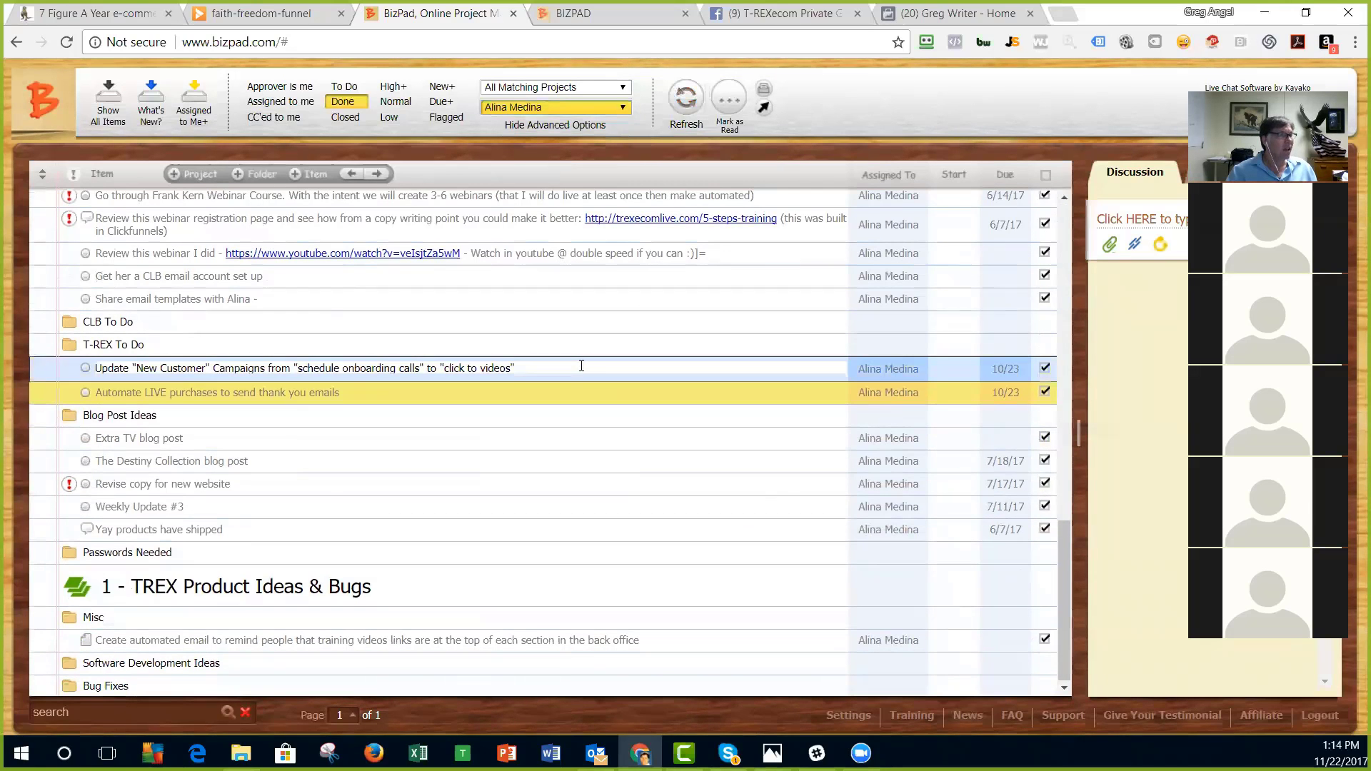
pyautogui.click(944, 391)
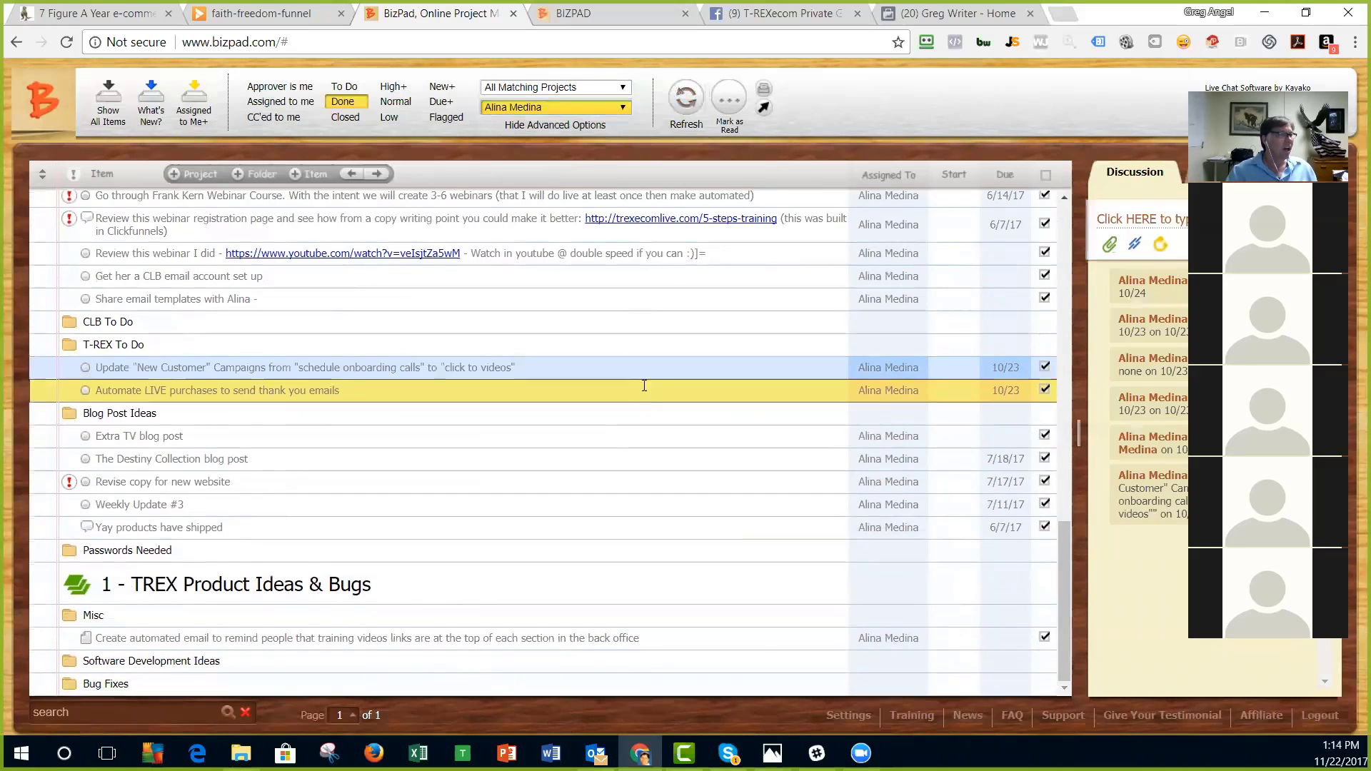
pyautogui.scroll(10, 944, 391)
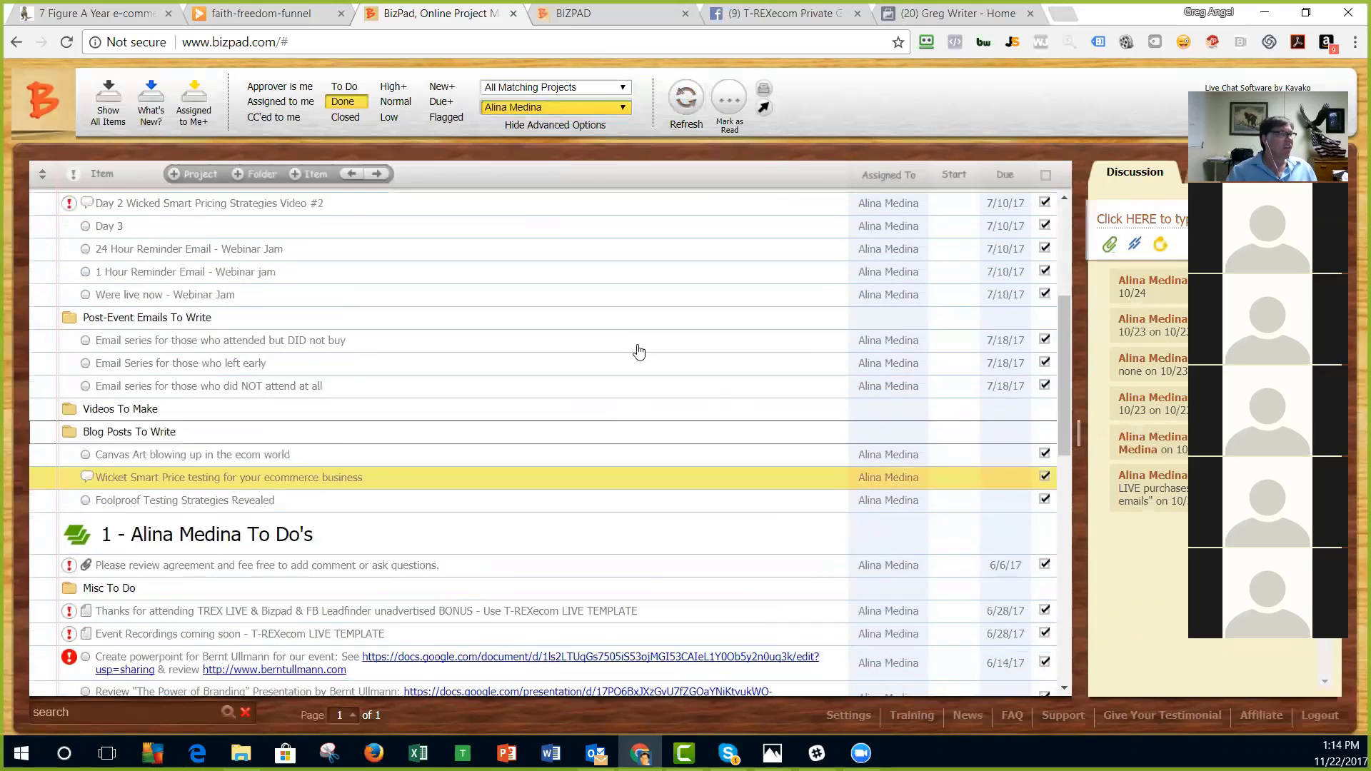
pyautogui.click(700, 584)
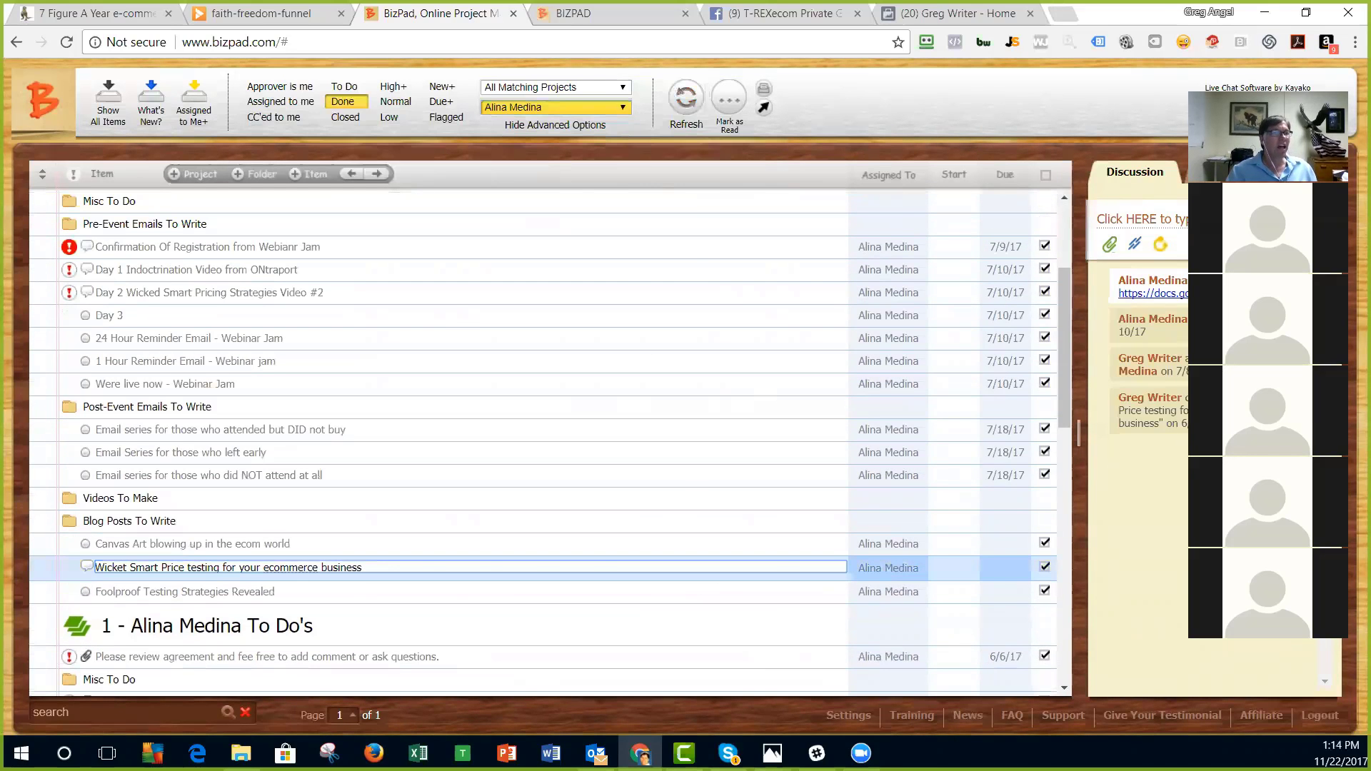
pyautogui.scroll(3, 667, 473)
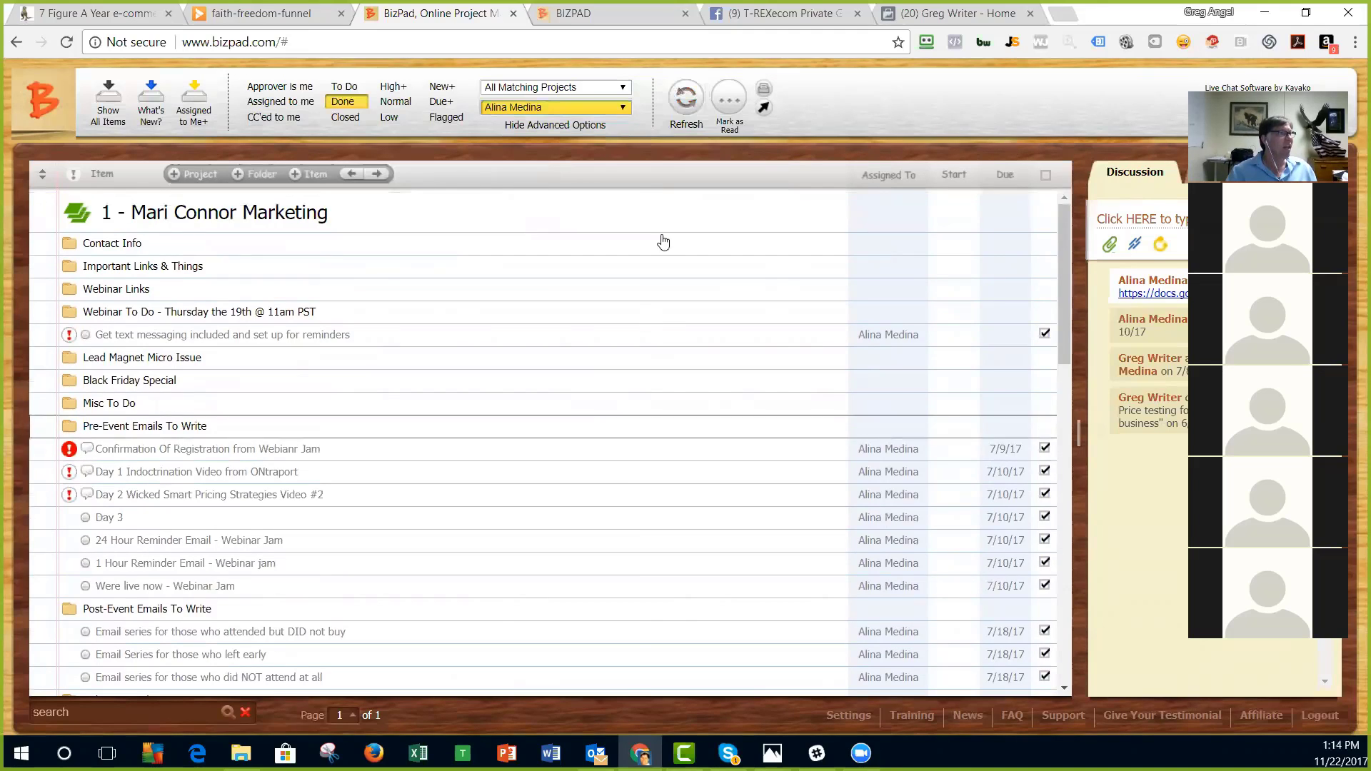
# Step: Reset the assignee filter to All Assignees, refresh the list and show what's new across all matching projects
pyautogui.click(614, 110)
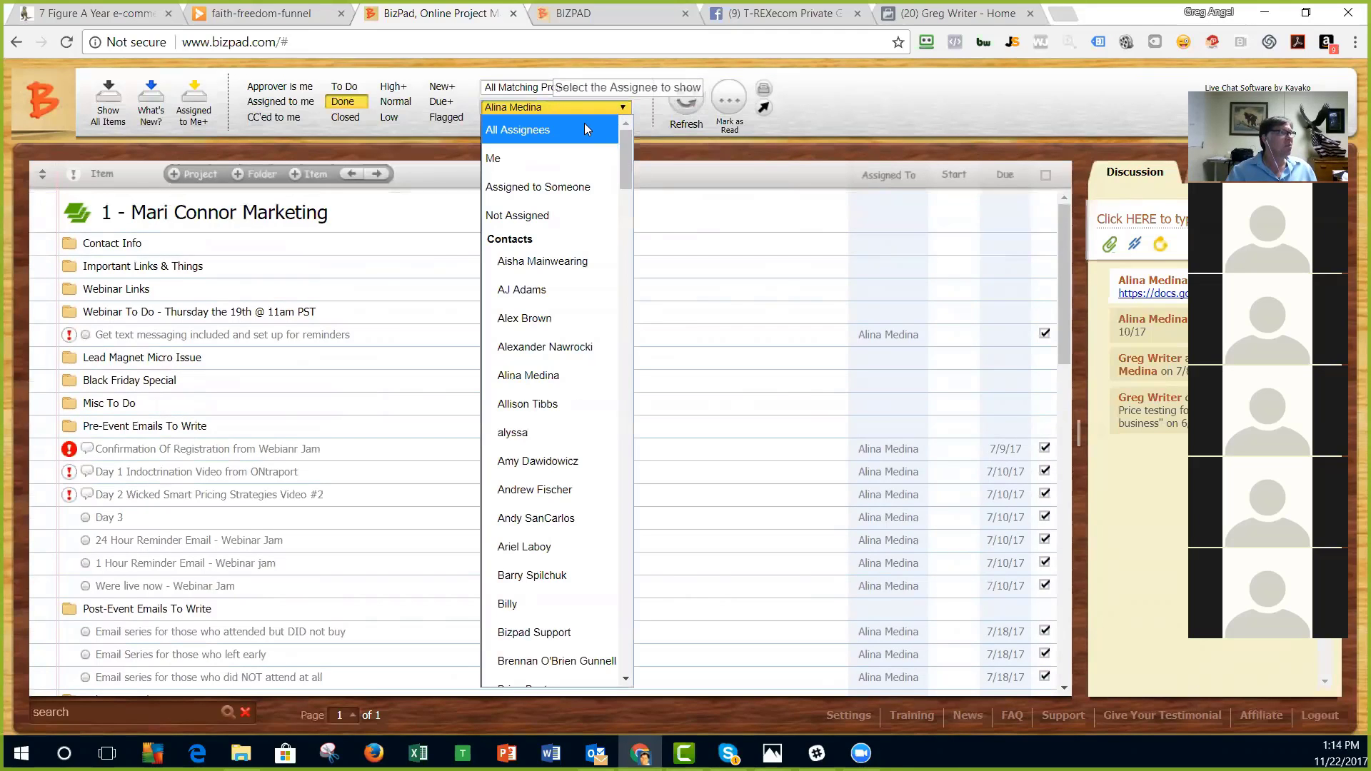
pyautogui.click(584, 126)
pyautogui.click(688, 108)
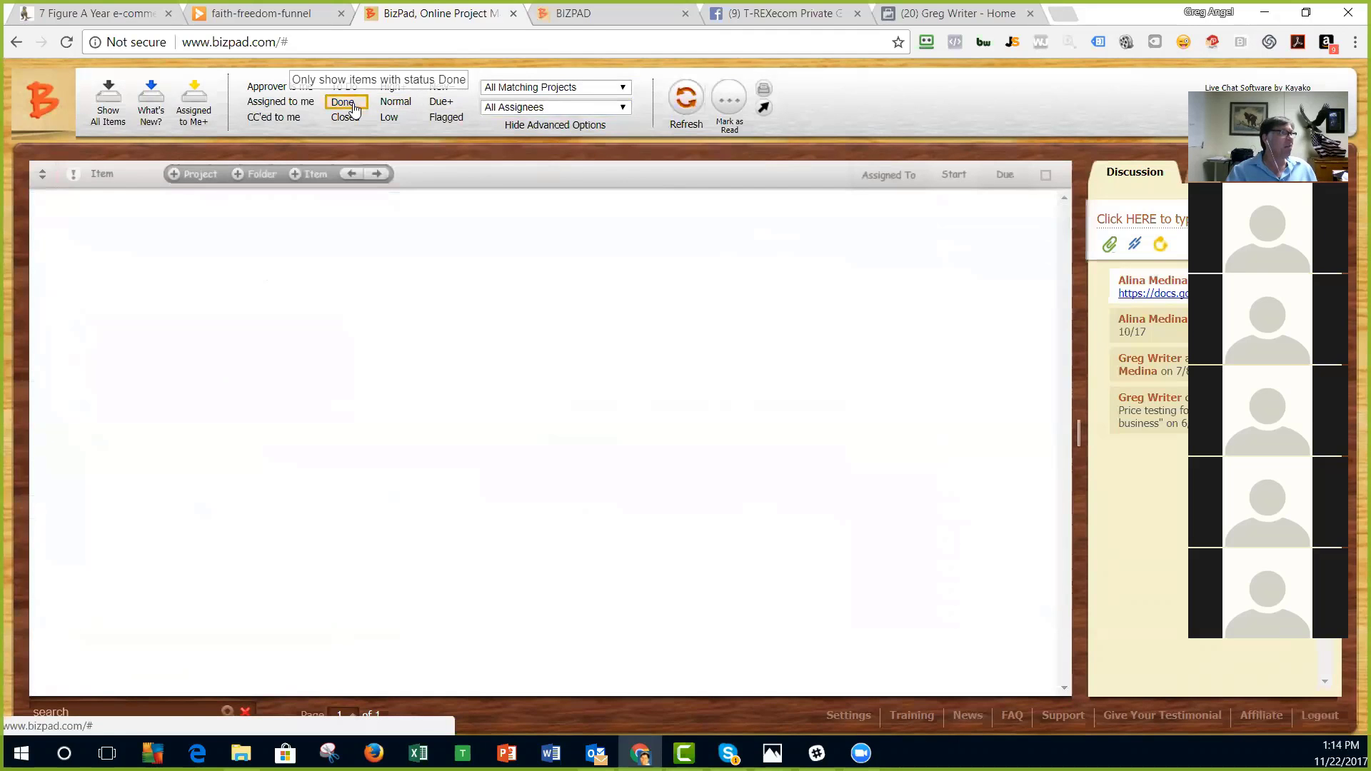
pyautogui.click(127, 114)
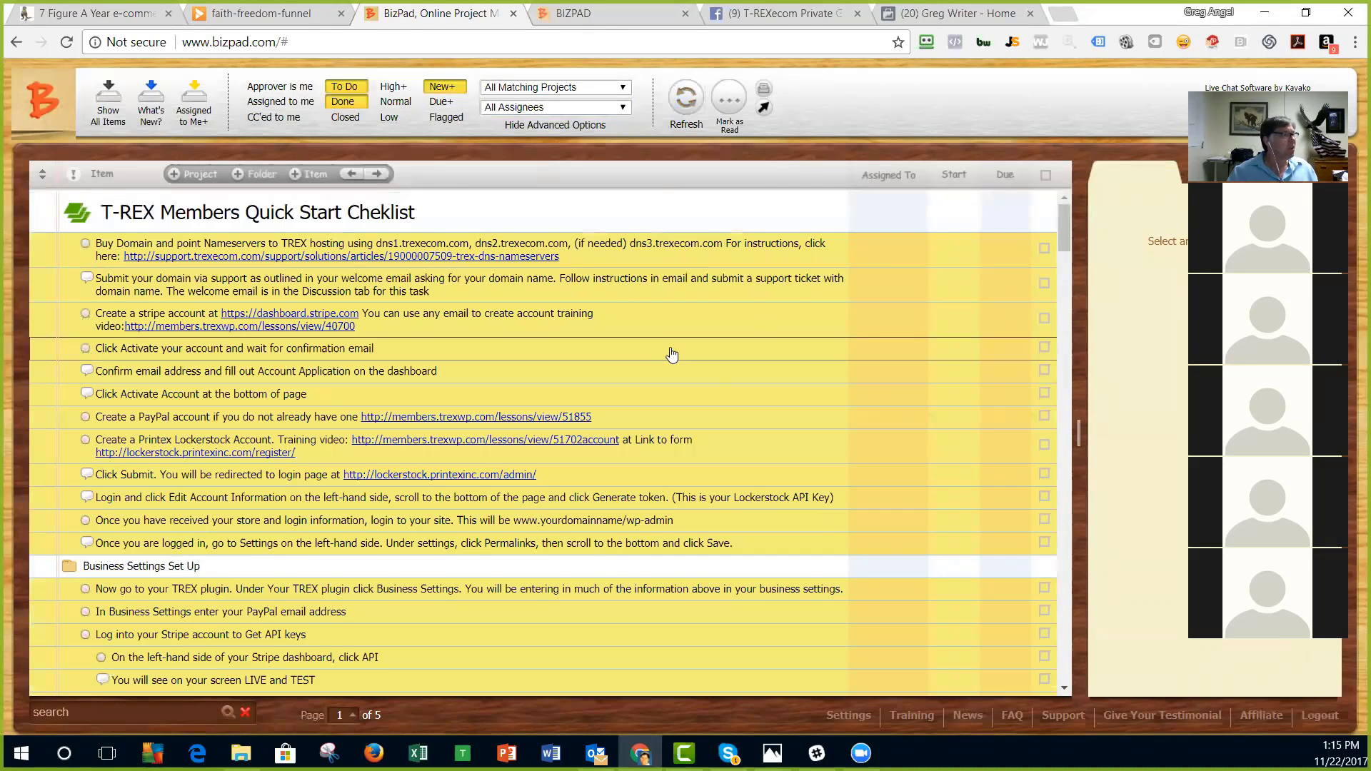
# Step: Add a discussion note beginning "Here is a test" to the Buy Domain item in the T-REX Members Quick Start checklist
pyautogui.click(661, 255)
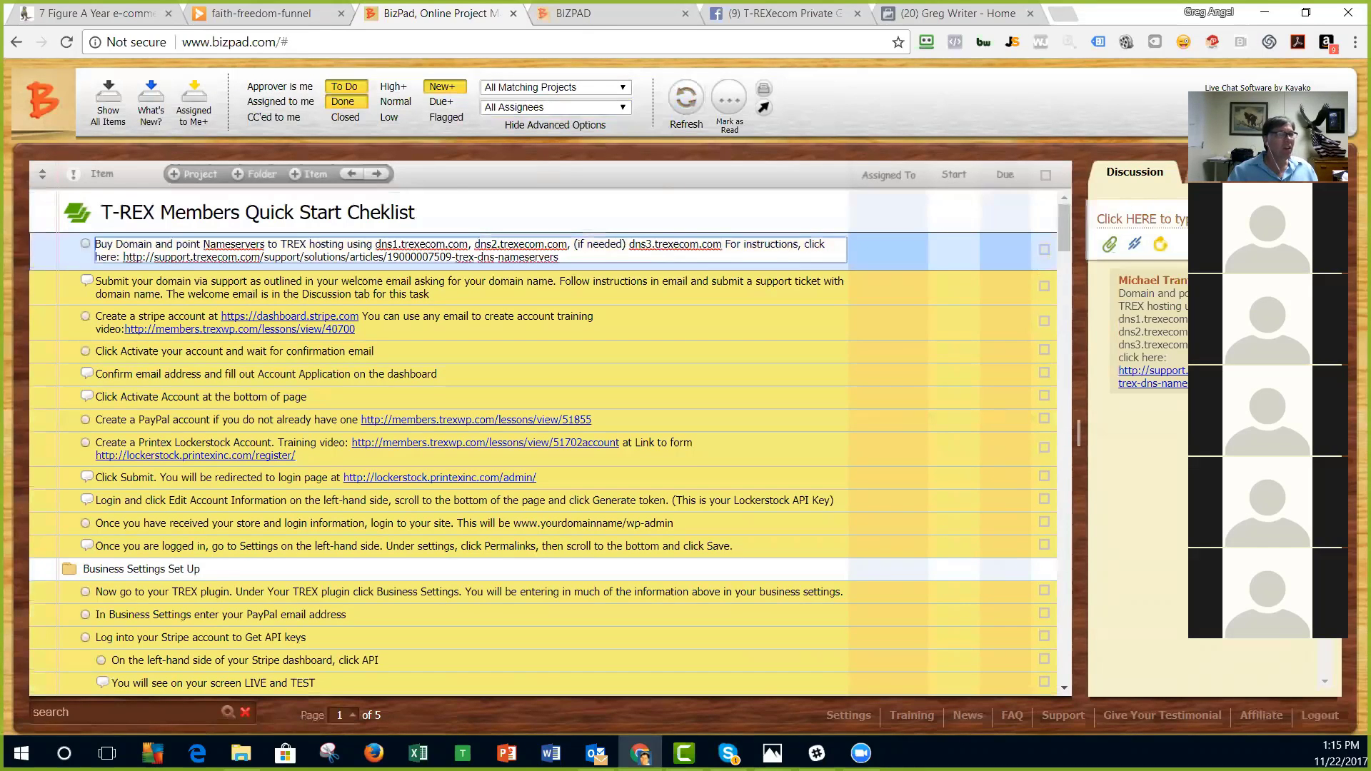
pyautogui.click(1141, 219)
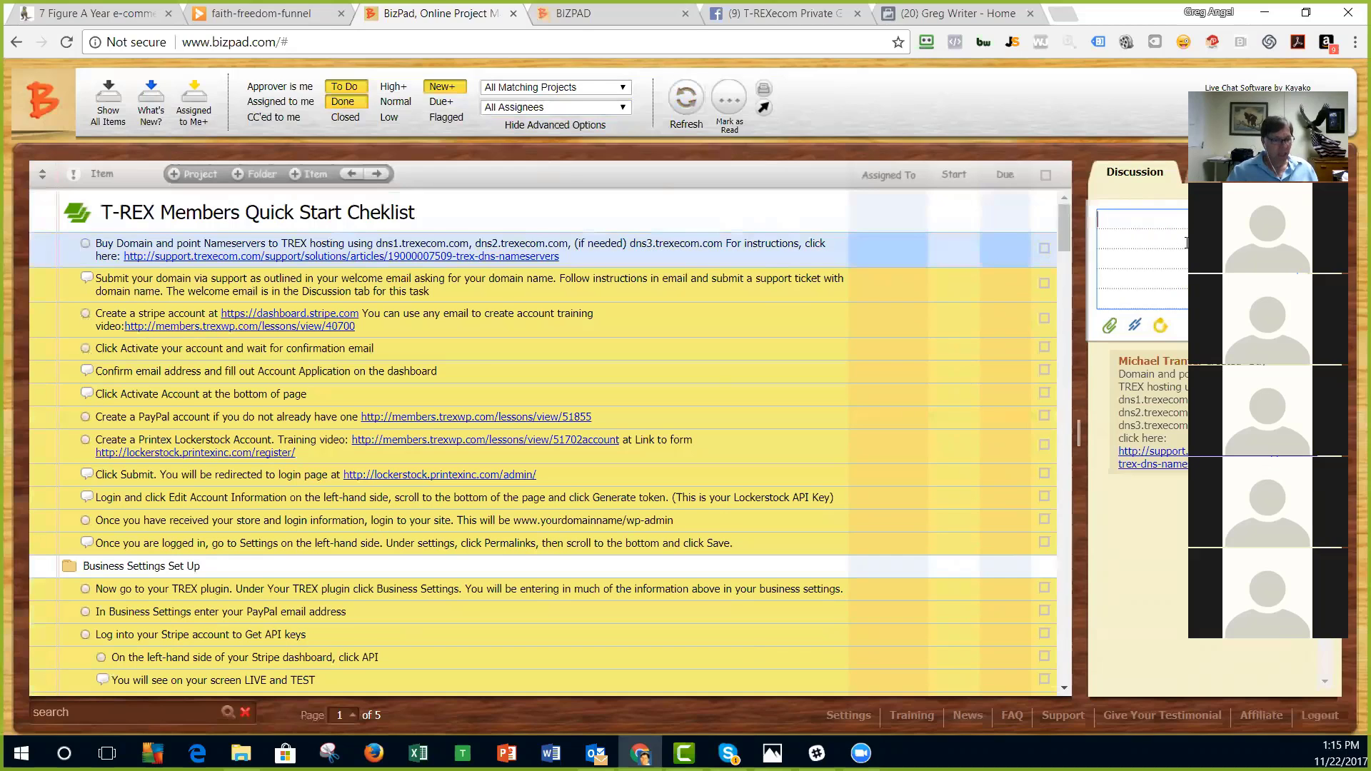
pyautogui.write('Here ')
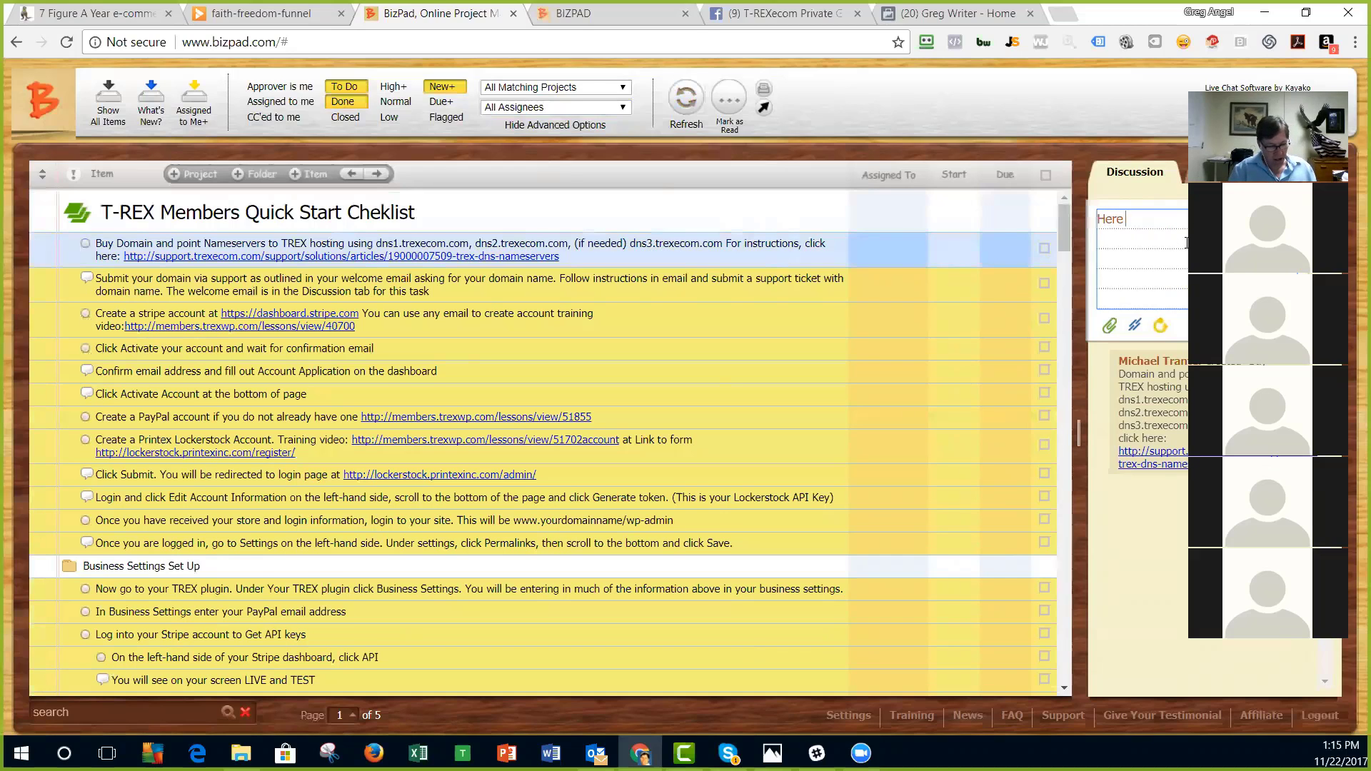
pyautogui.write('is a test no')
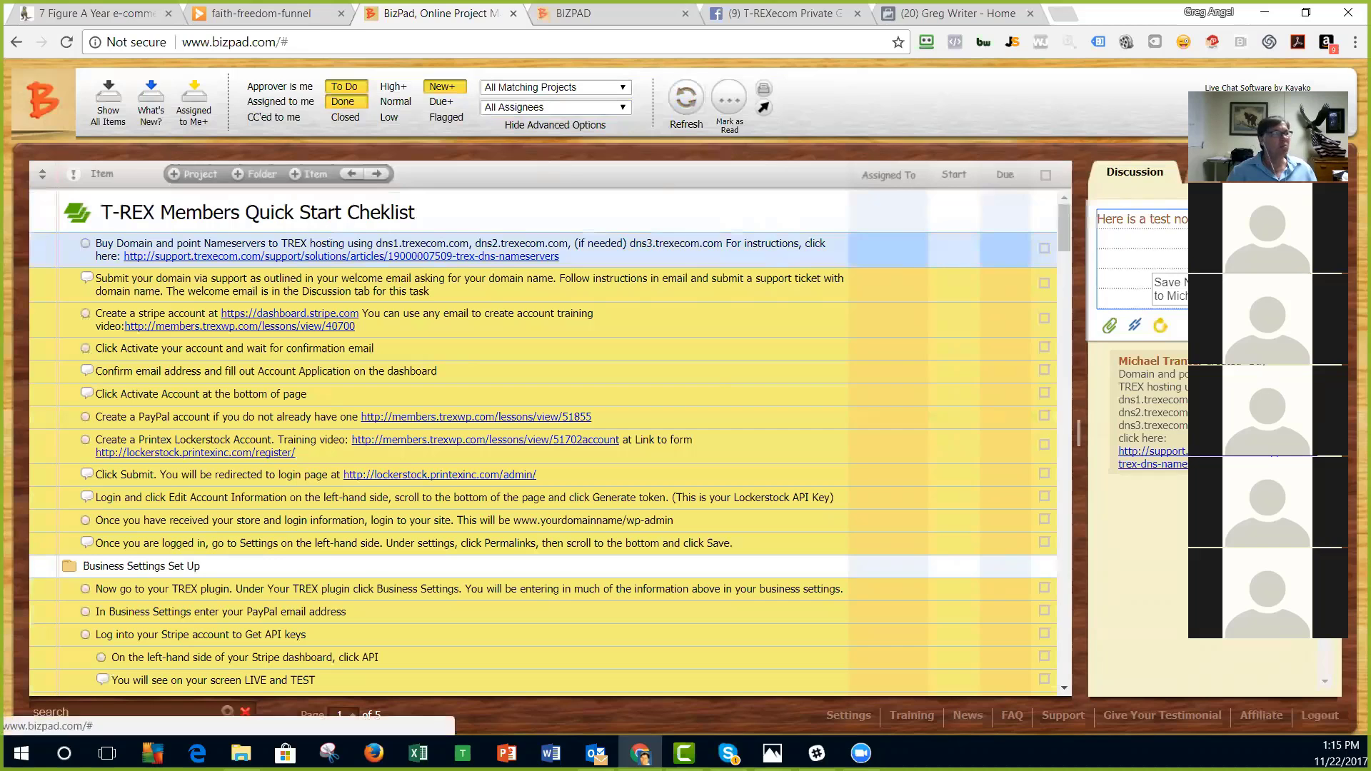
pyautogui.click(1166, 293)
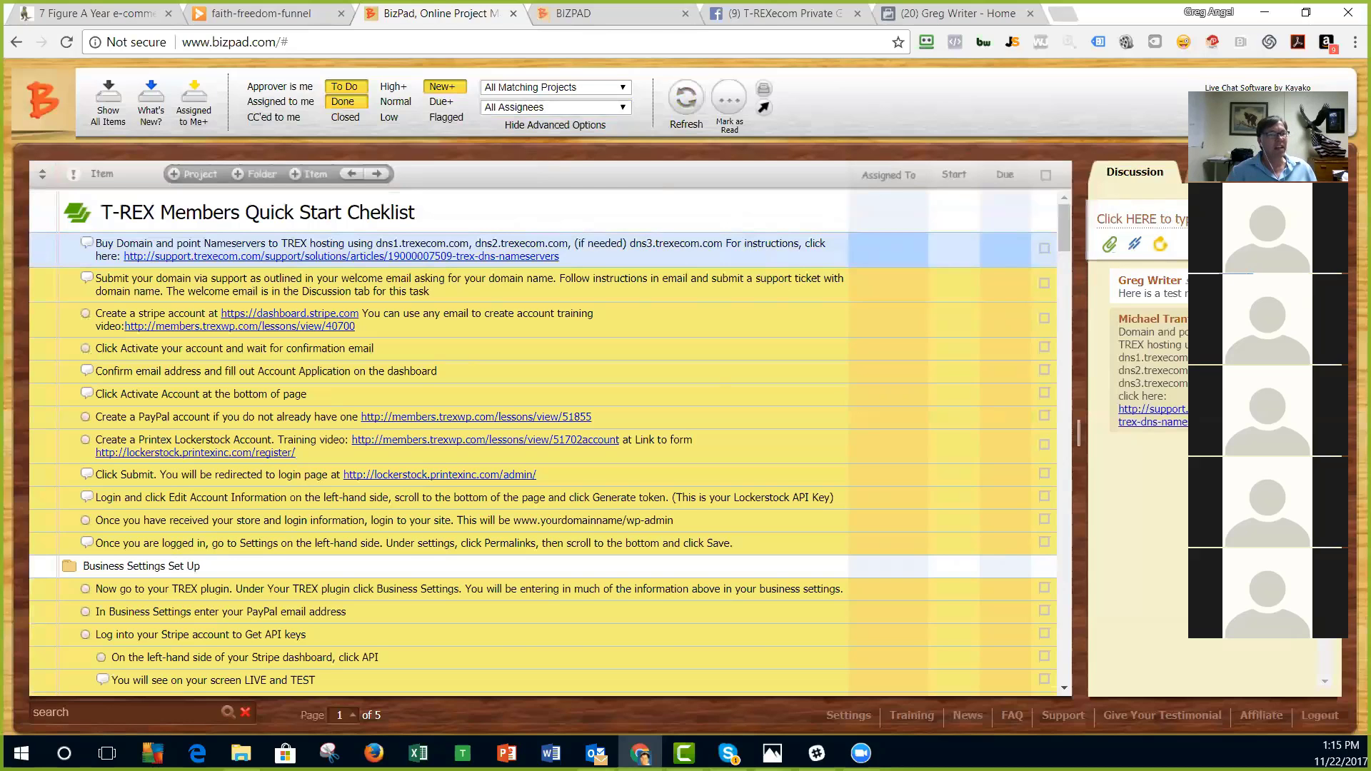
# Step: Enter "This is a test" in the Buy Domain item's formatted text document and accept the required page refresh
pyautogui.click(1223, 172)
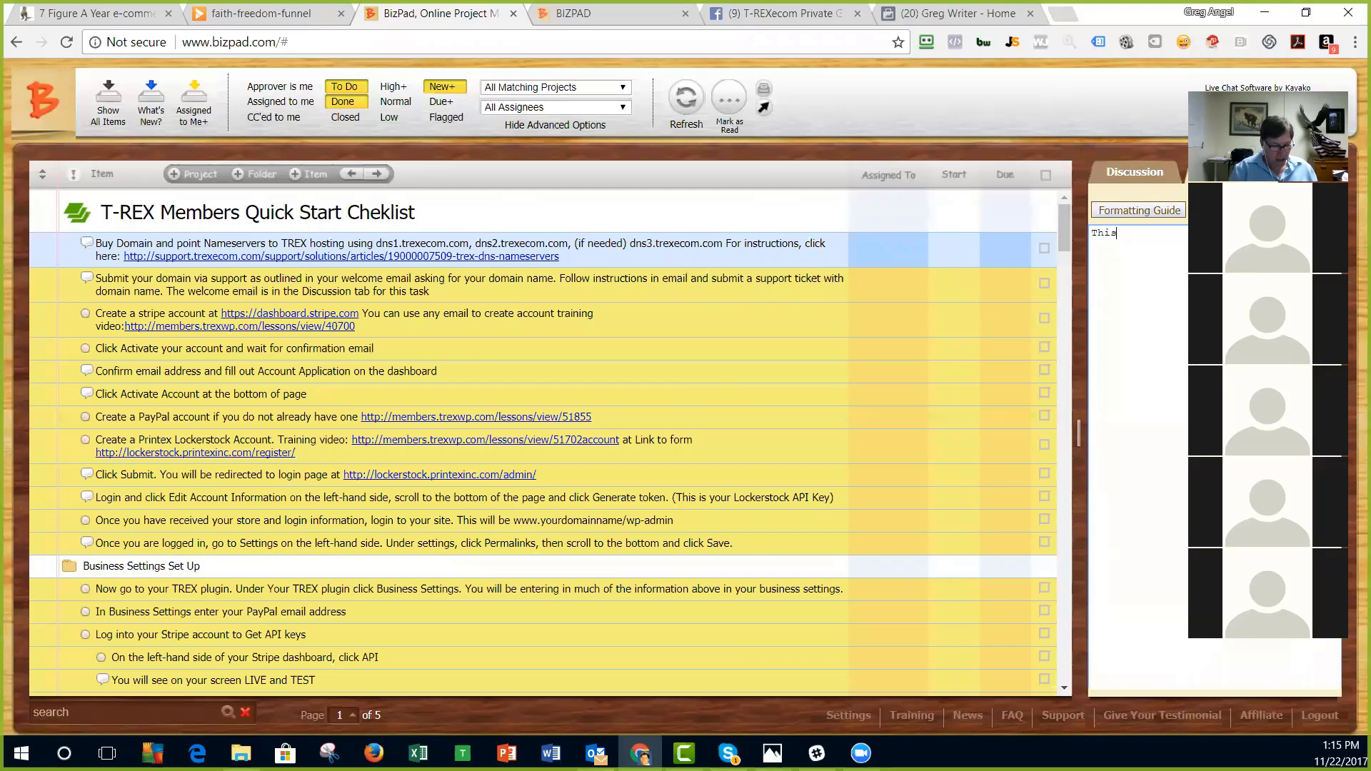
pyautogui.write('This is a test')
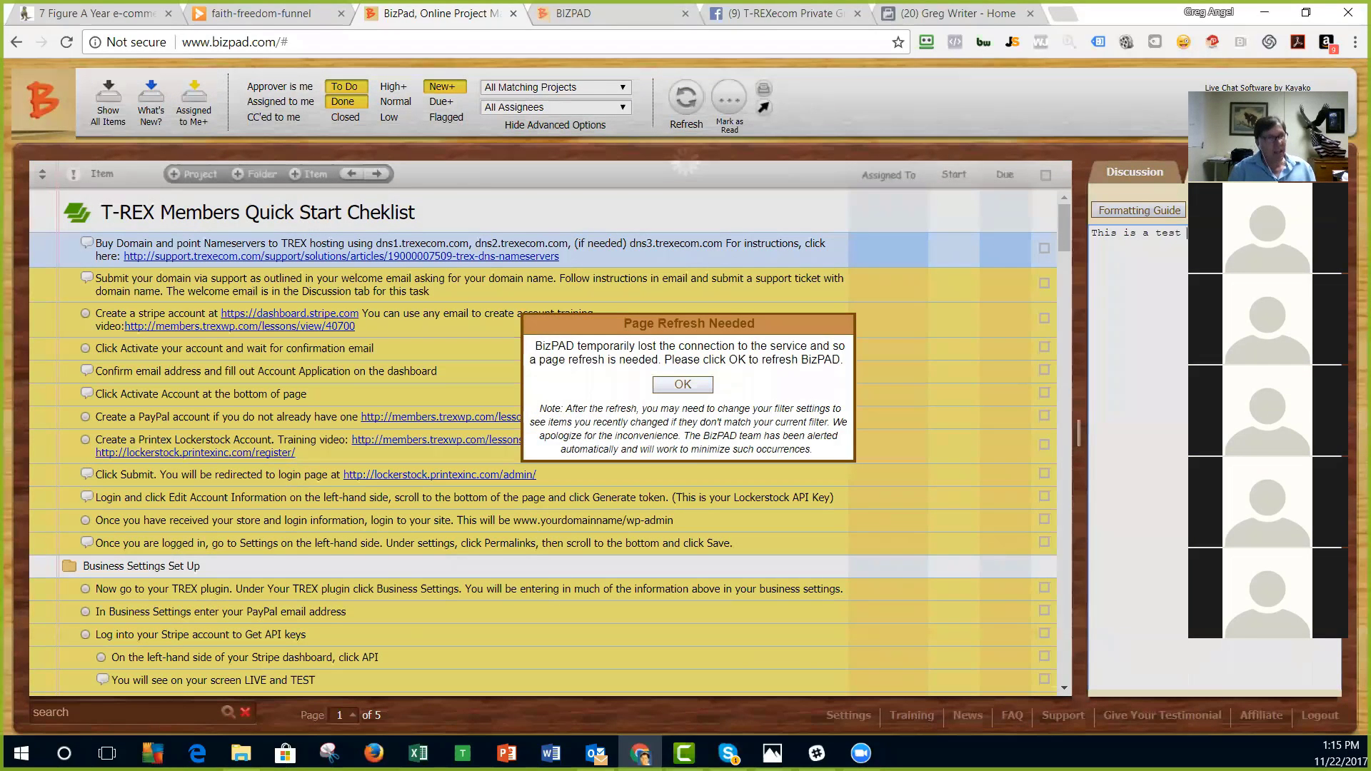
pyautogui.click(684, 386)
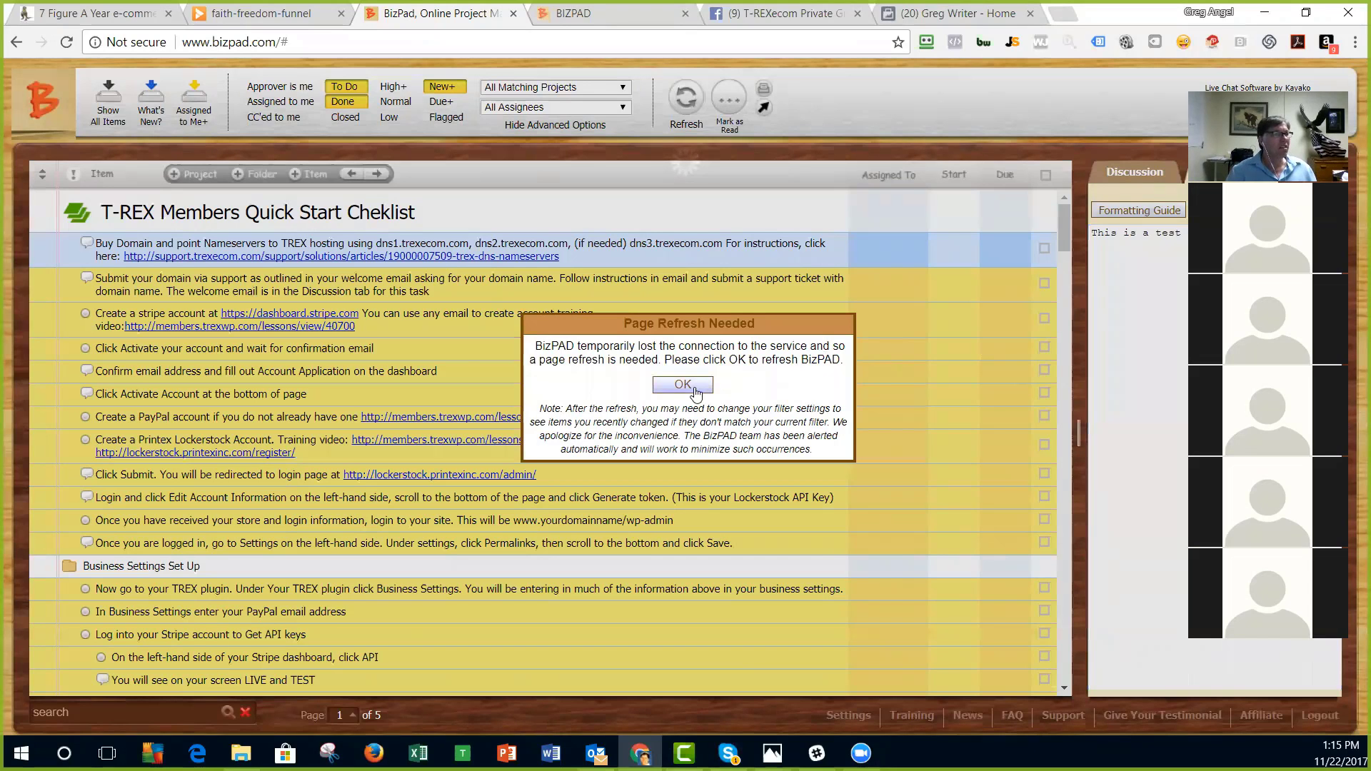
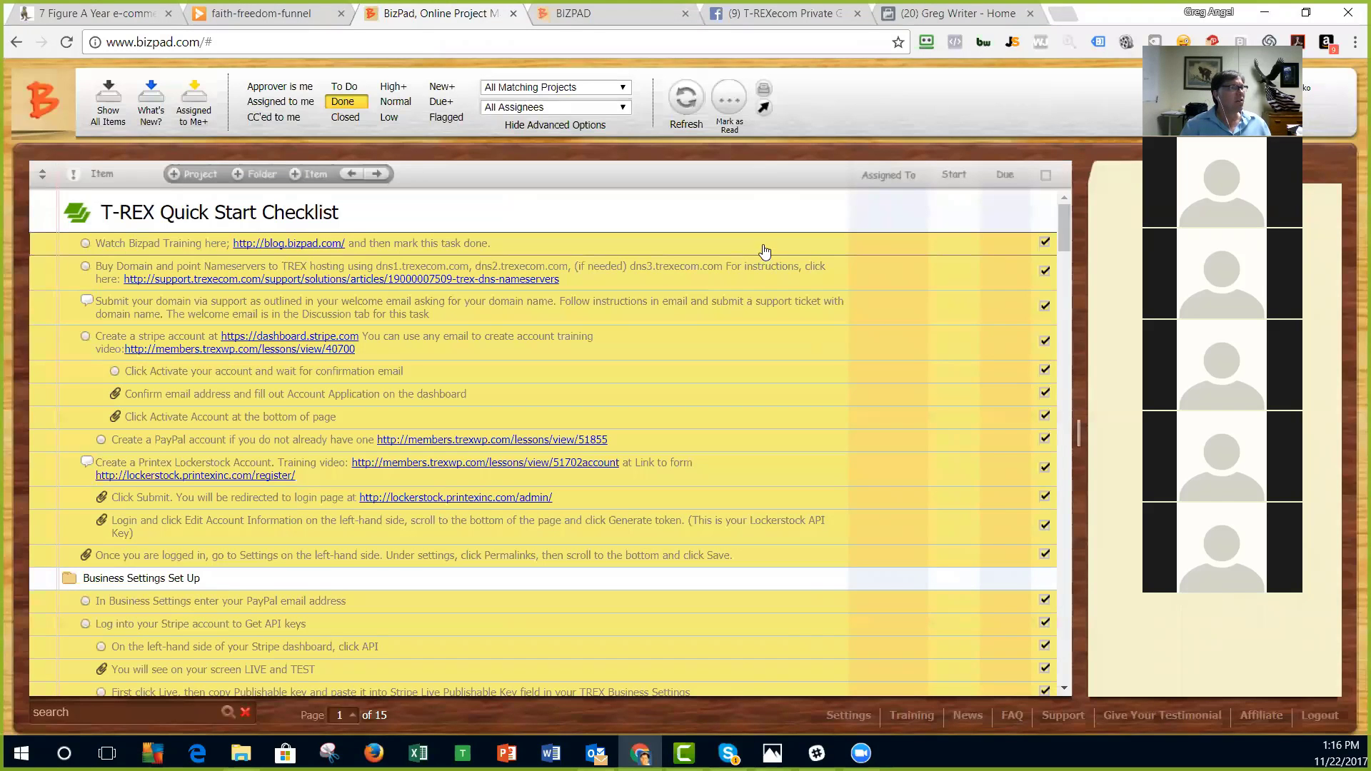
# Step: Remove four other members and the current user's own account from the T-REX Quick Start Checklist project
pyautogui.click(764, 245)
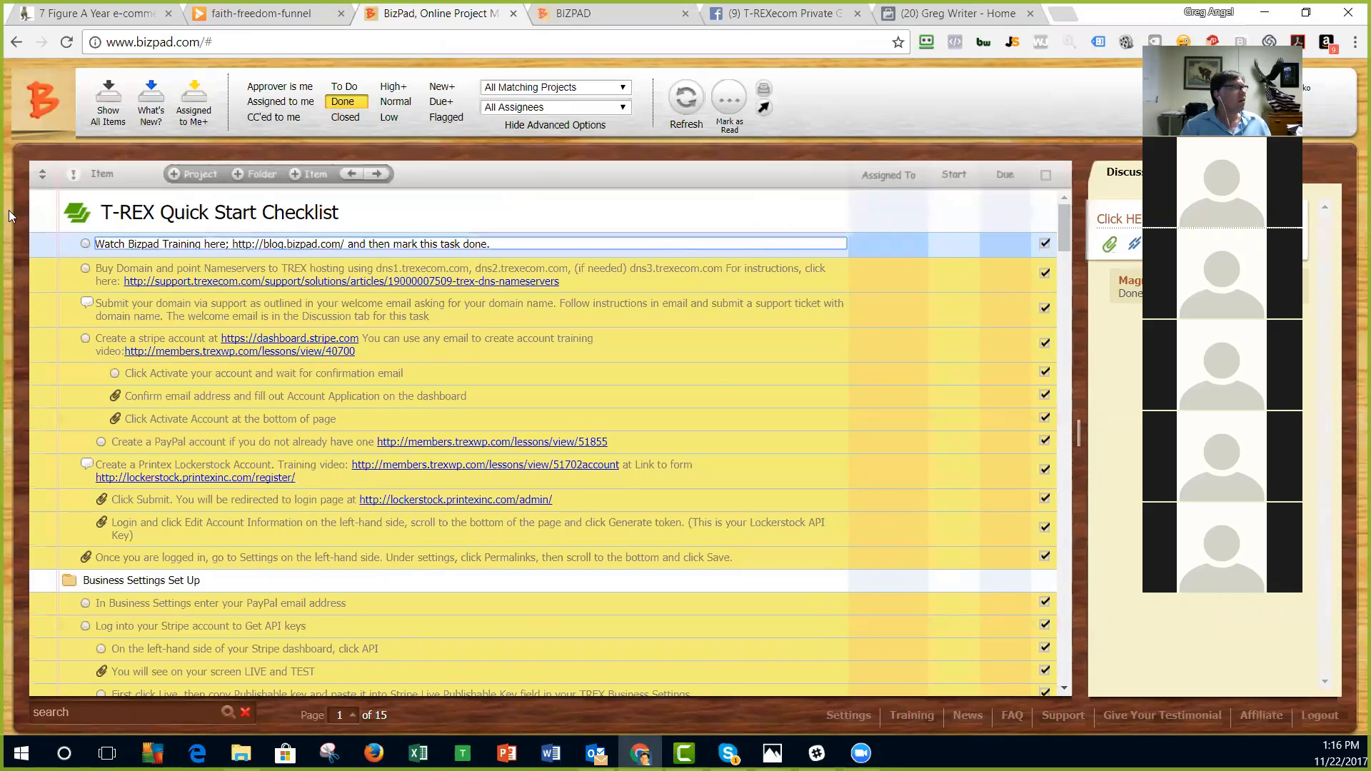
pyautogui.click(55, 216)
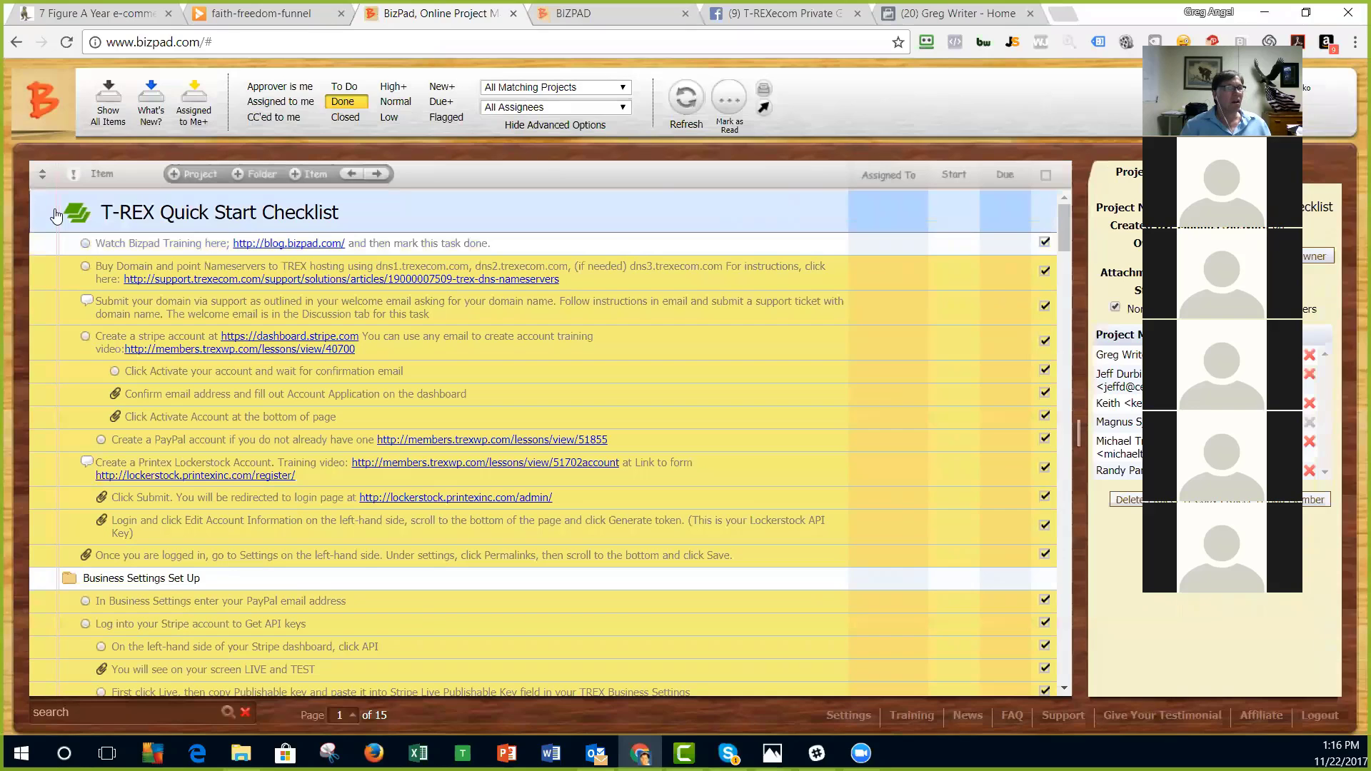
pyautogui.click(1310, 374)
pyautogui.click(655, 432)
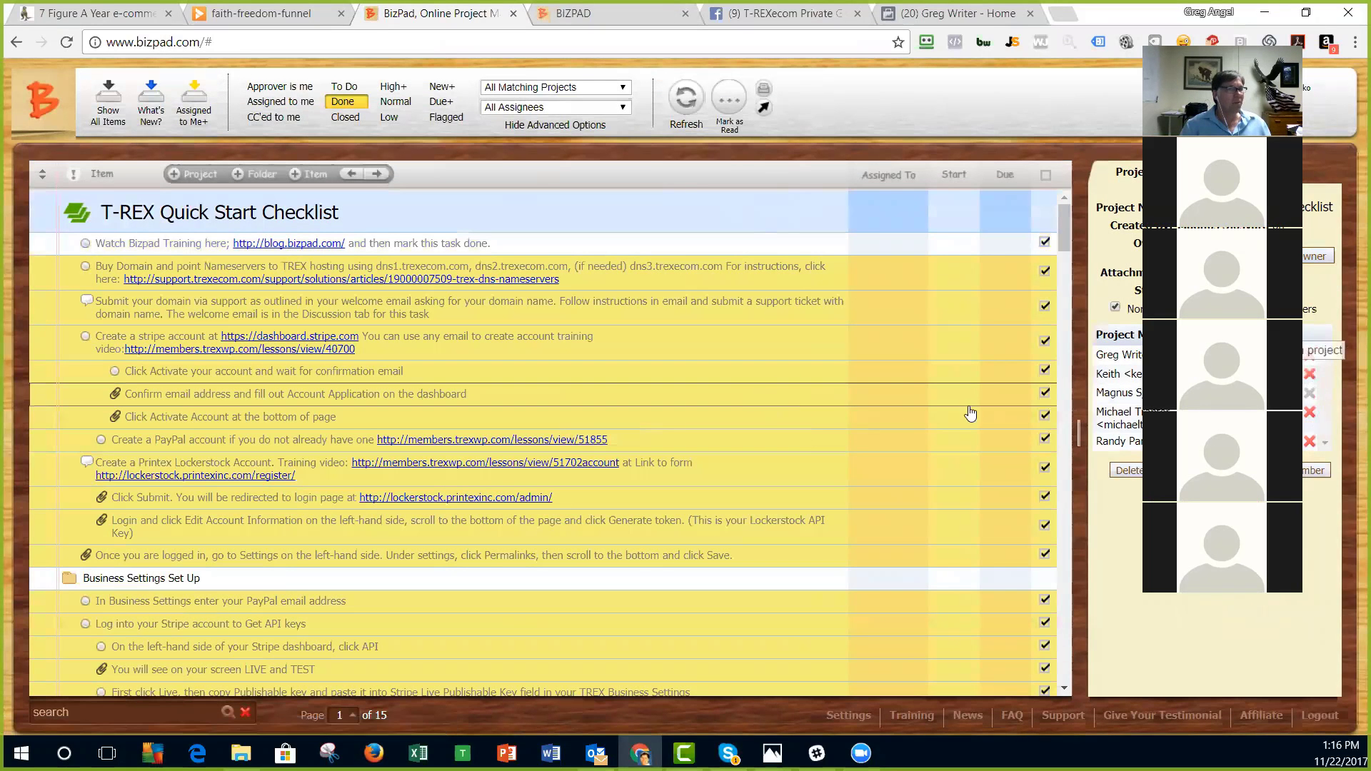
pyautogui.click(1310, 372)
pyautogui.click(654, 431)
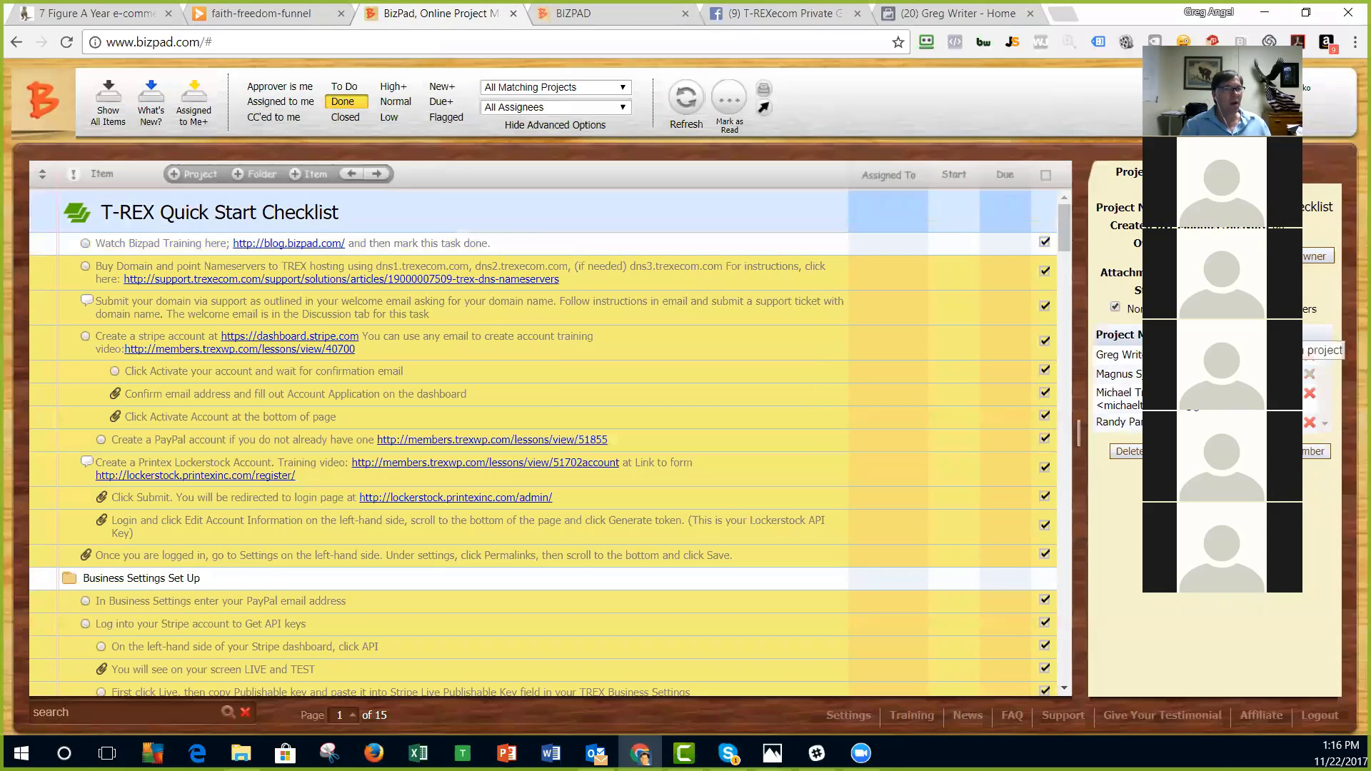
pyautogui.click(1310, 393)
pyautogui.click(656, 433)
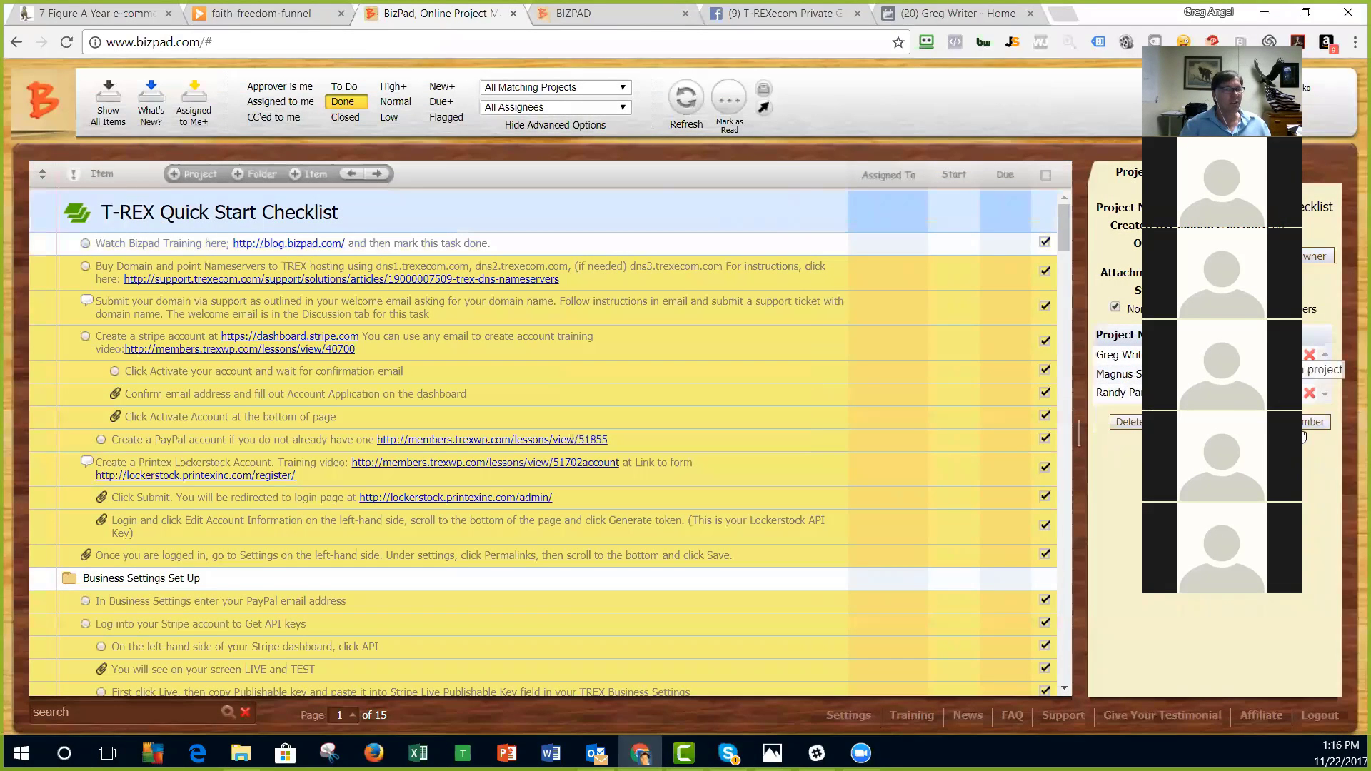
pyautogui.click(1309, 392)
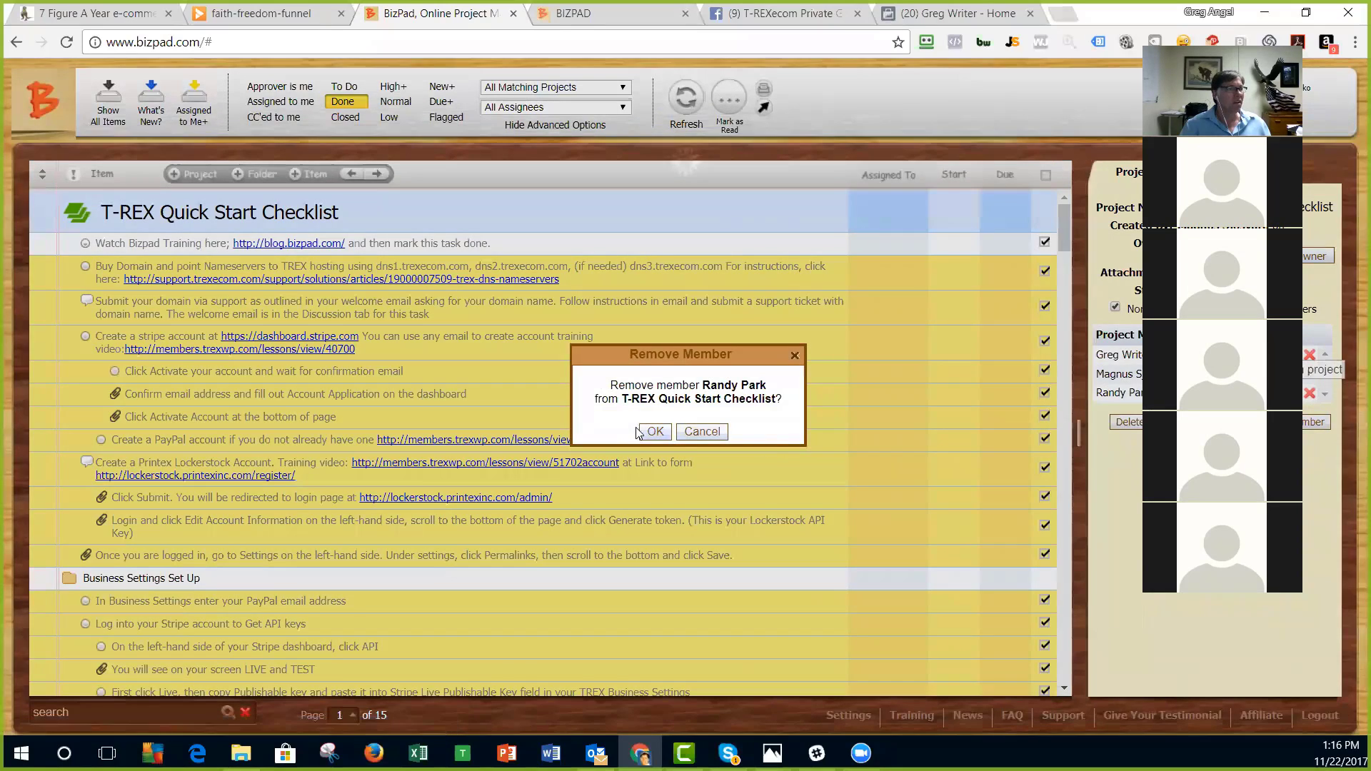
pyautogui.click(655, 431)
pyautogui.click(1311, 355)
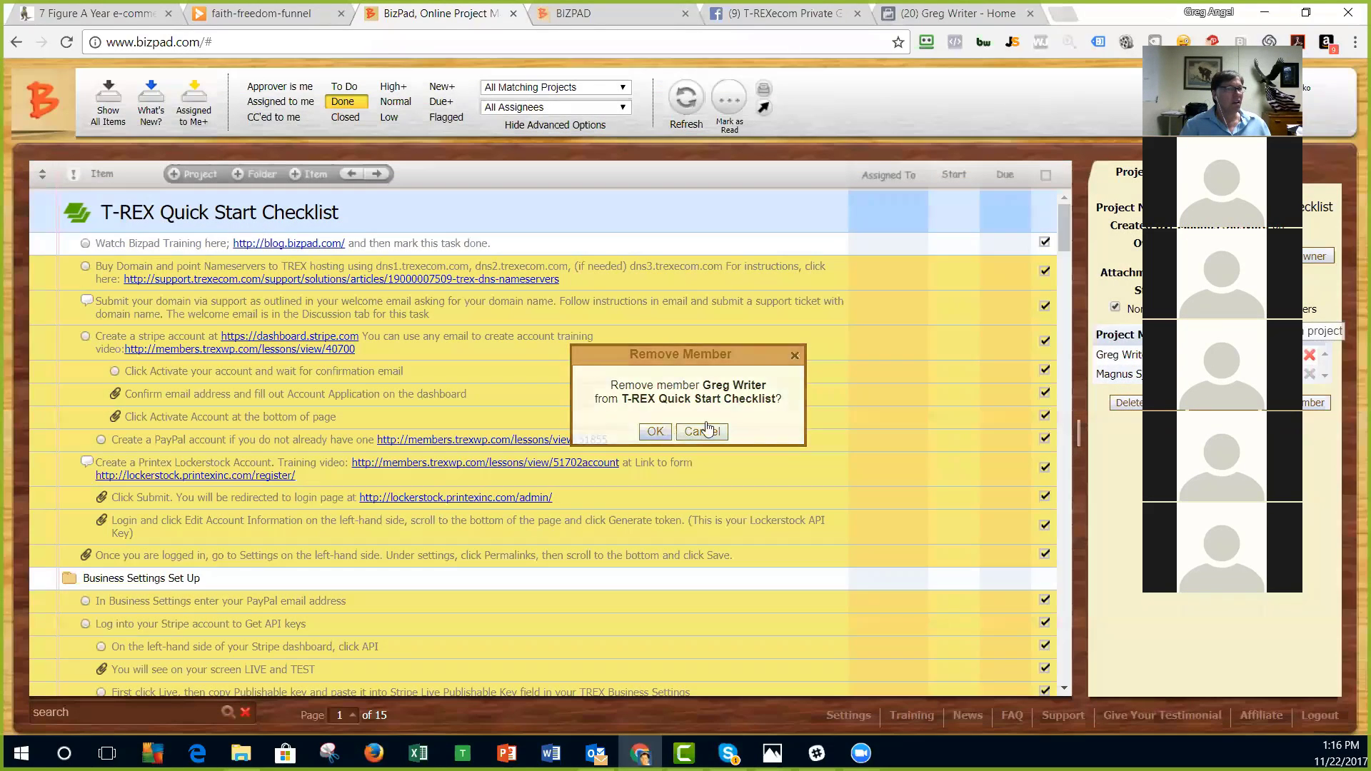
pyautogui.click(657, 432)
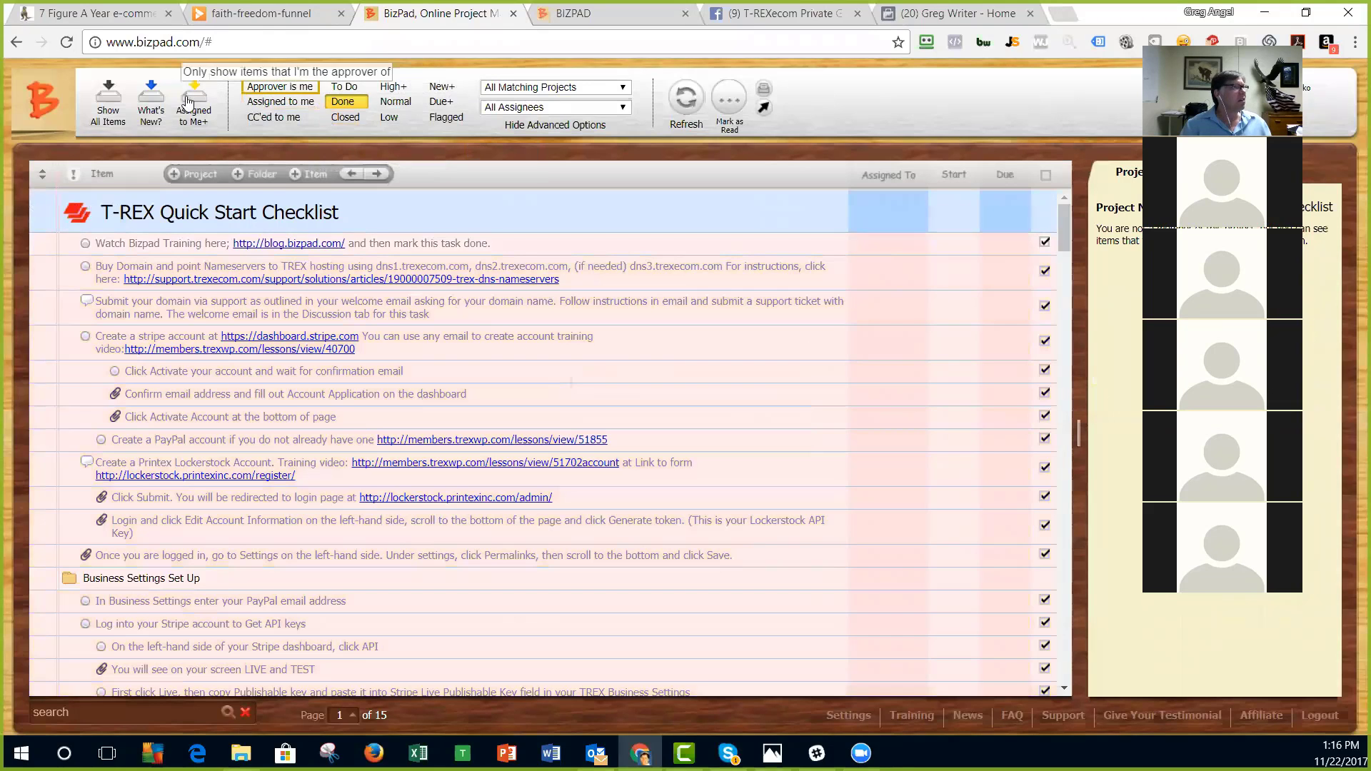
# Step: Show what's new and write a document for the "Submit your domain via support" item, correcting its opening from "This mis" to "This is"
pyautogui.click(166, 106)
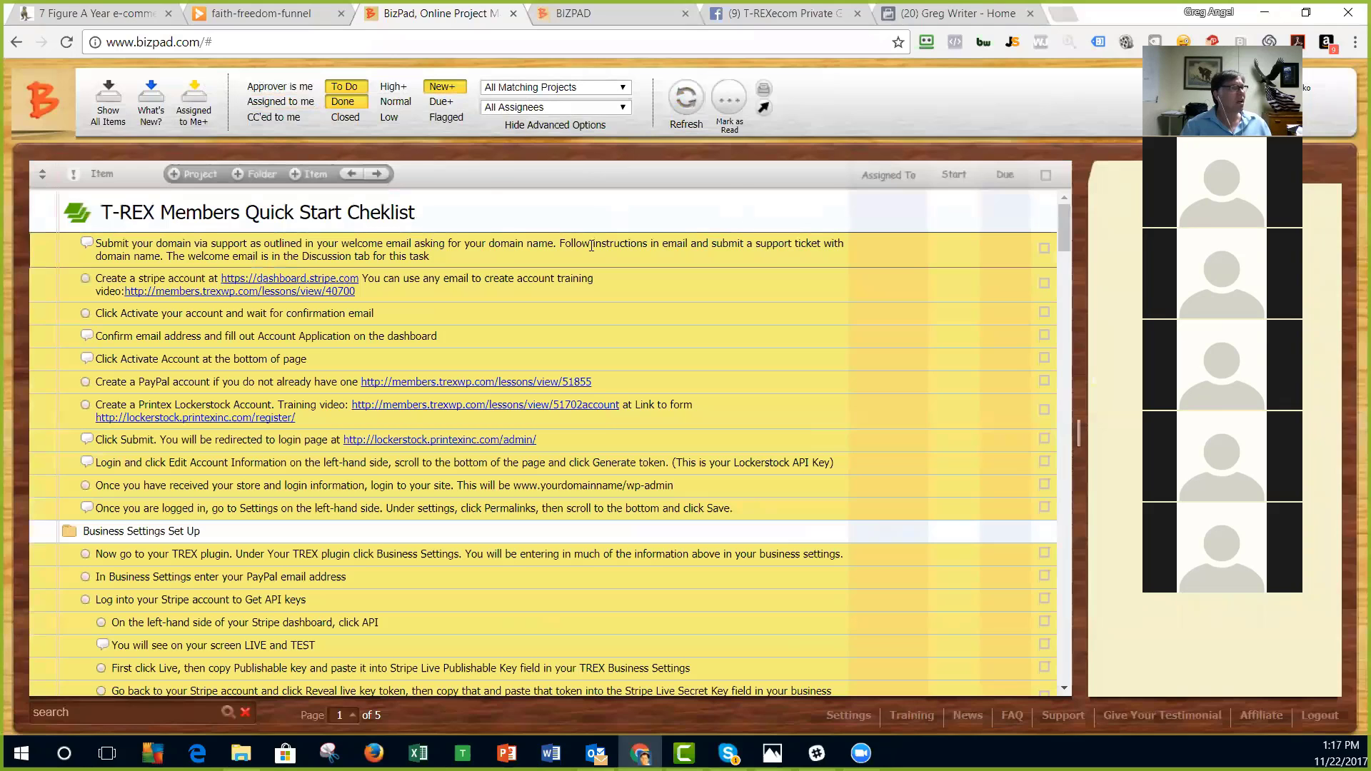
pyautogui.click(591, 246)
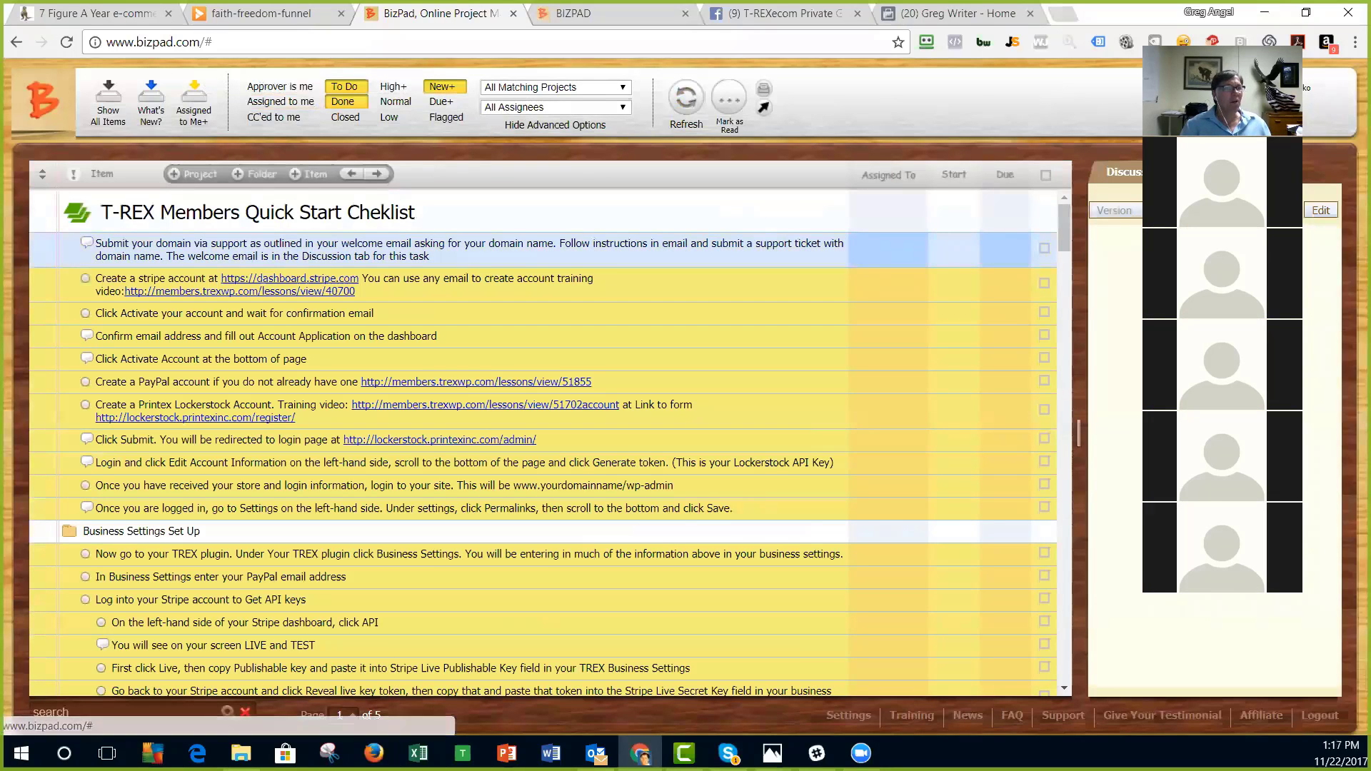
pyautogui.click(1321, 210)
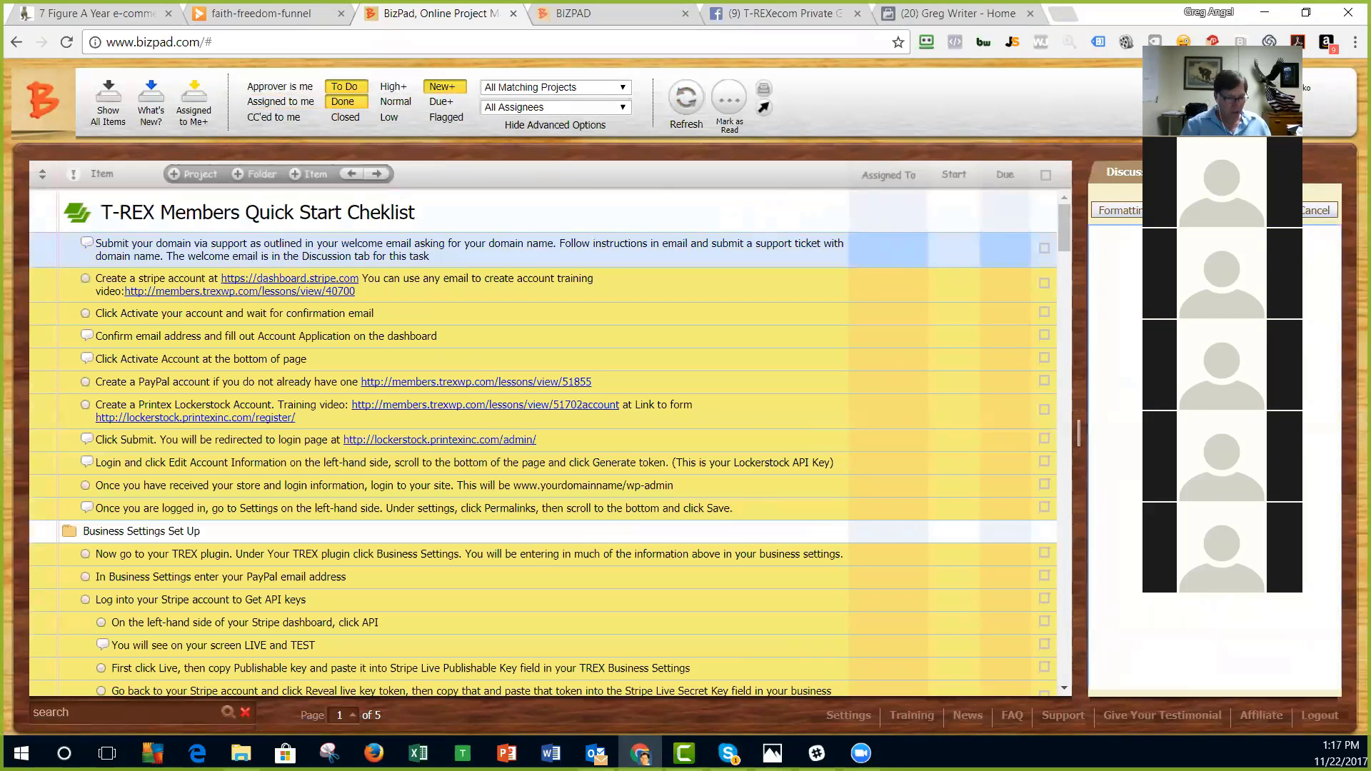
pyautogui.write('This mis')
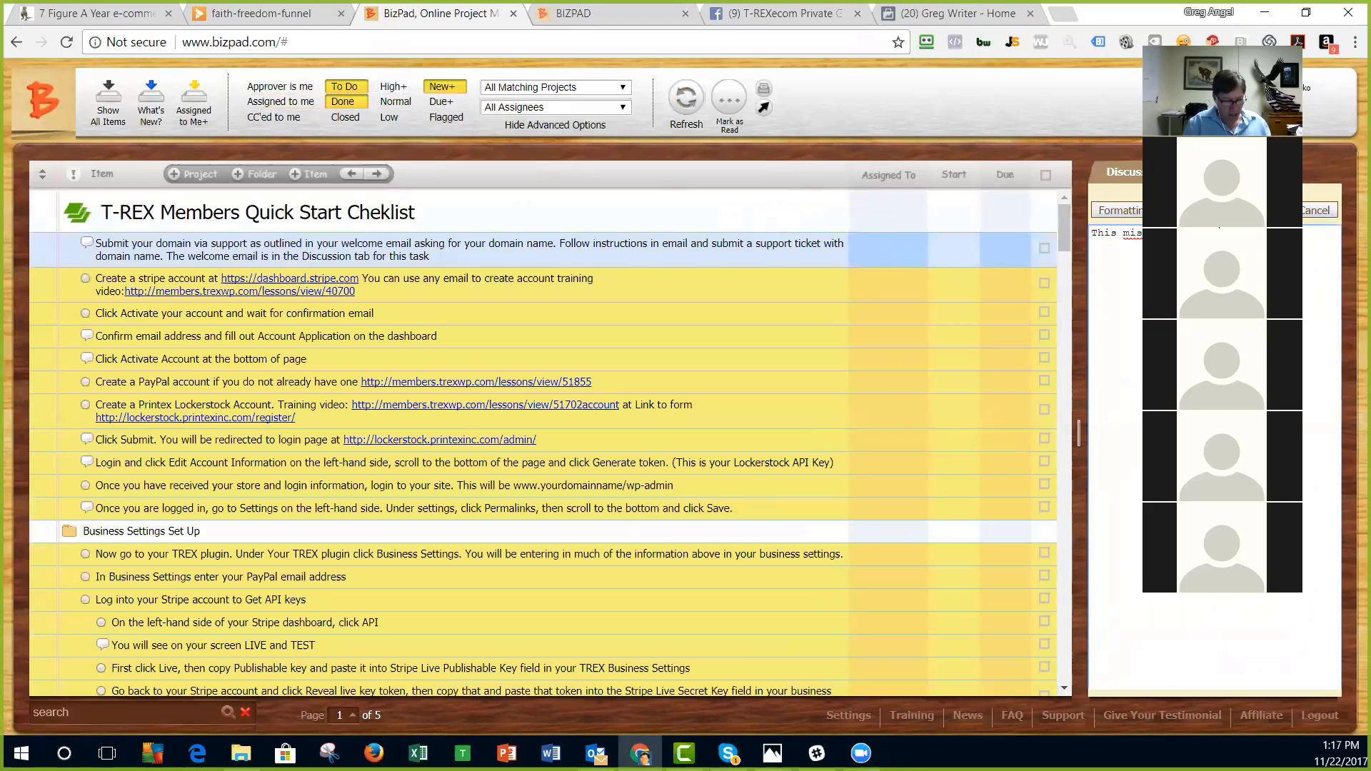
pyautogui.click(1279, 209)
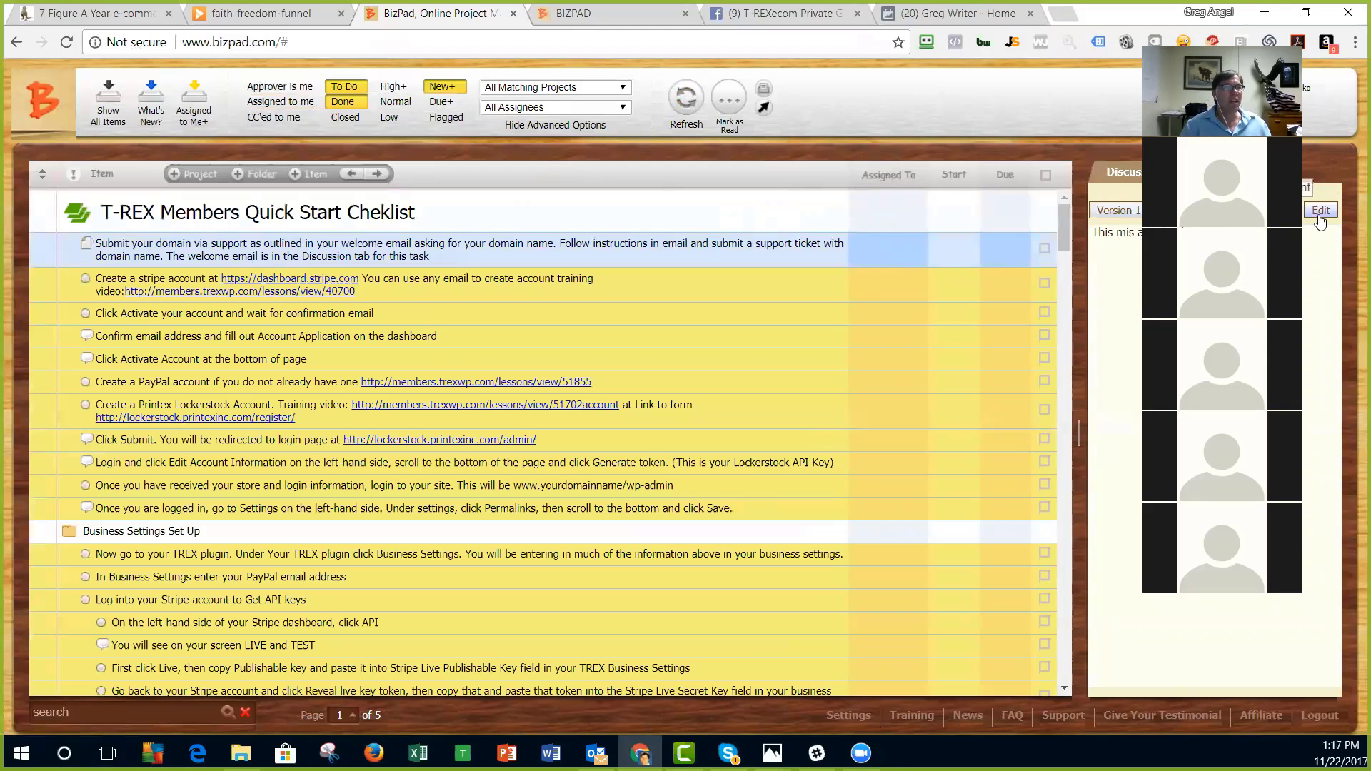
pyautogui.click(1321, 210)
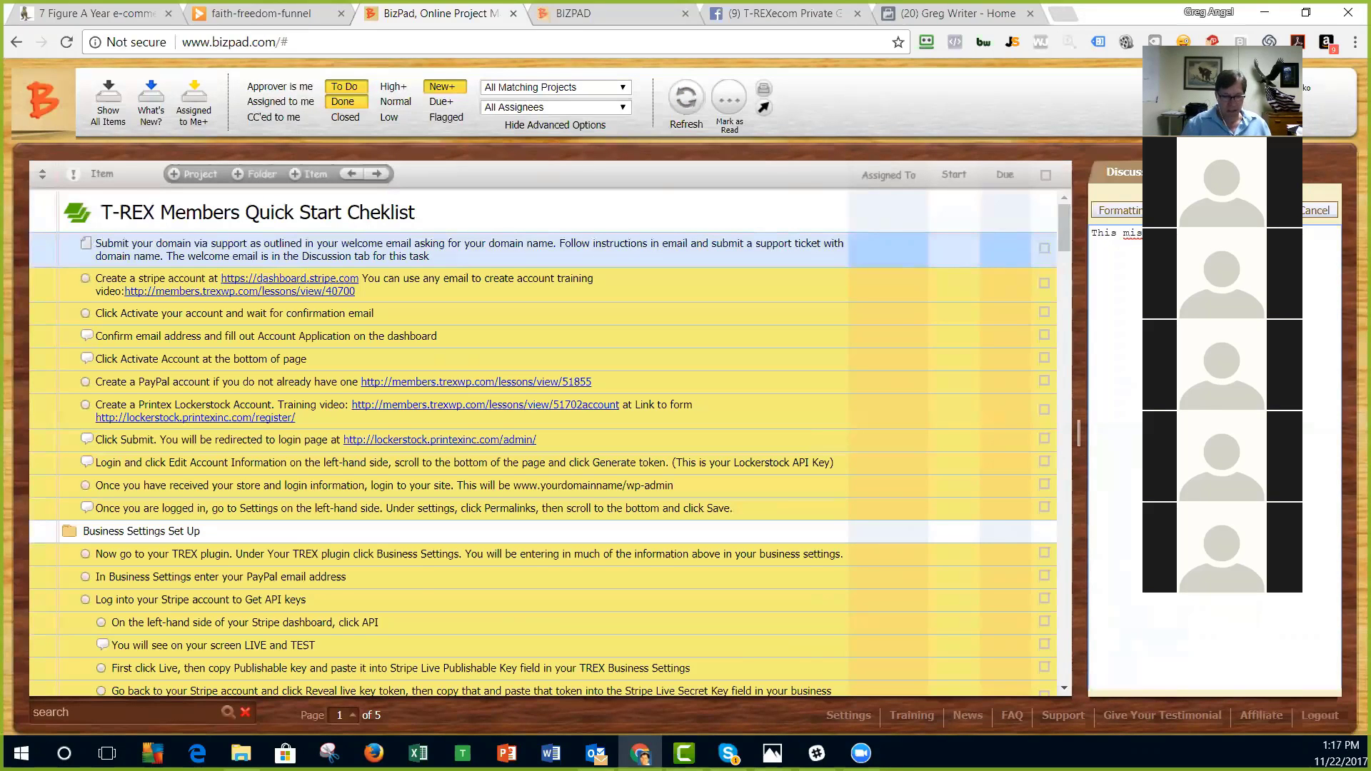
pyautogui.press('BackSpace')
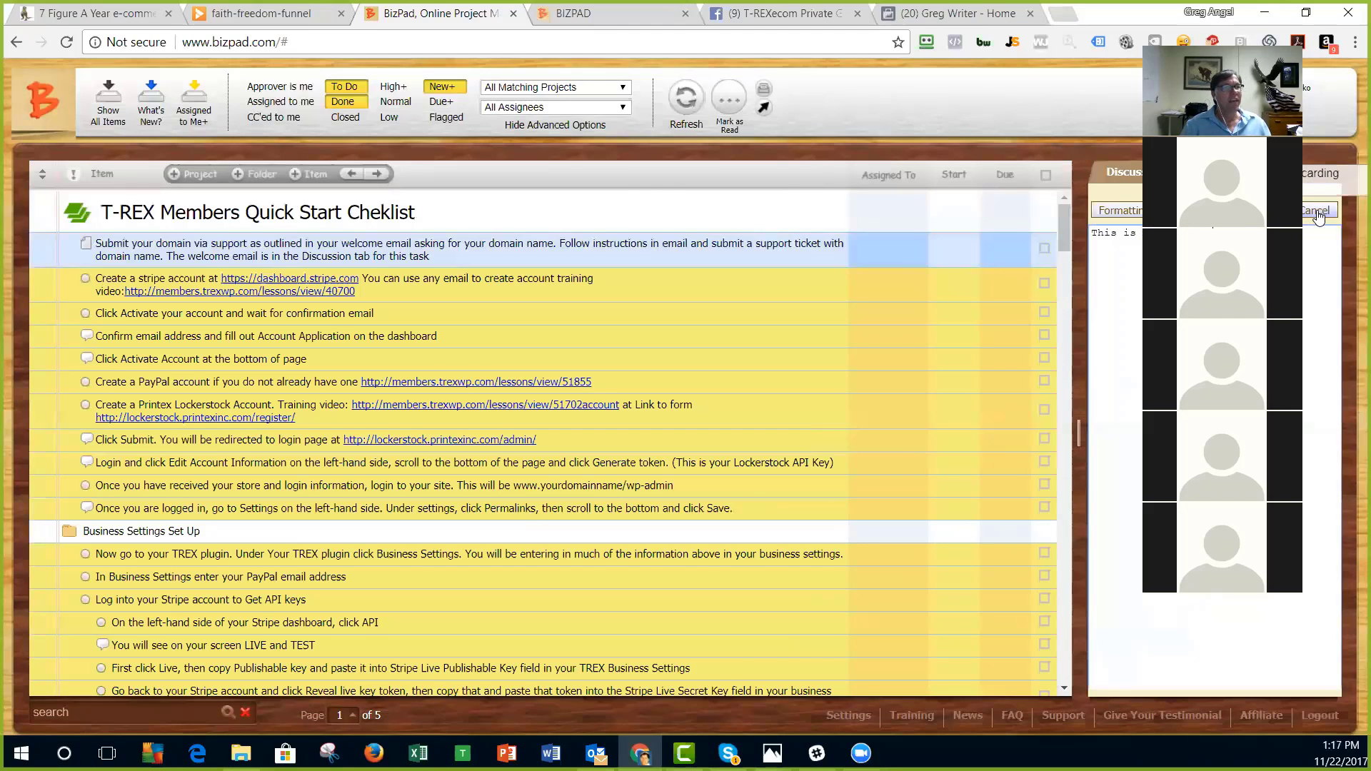
# Step: Consult the formatting guide and add an h1. code, an h2. line beginning "this" and a line starting with *bold* to the document
pyautogui.click(1115, 210)
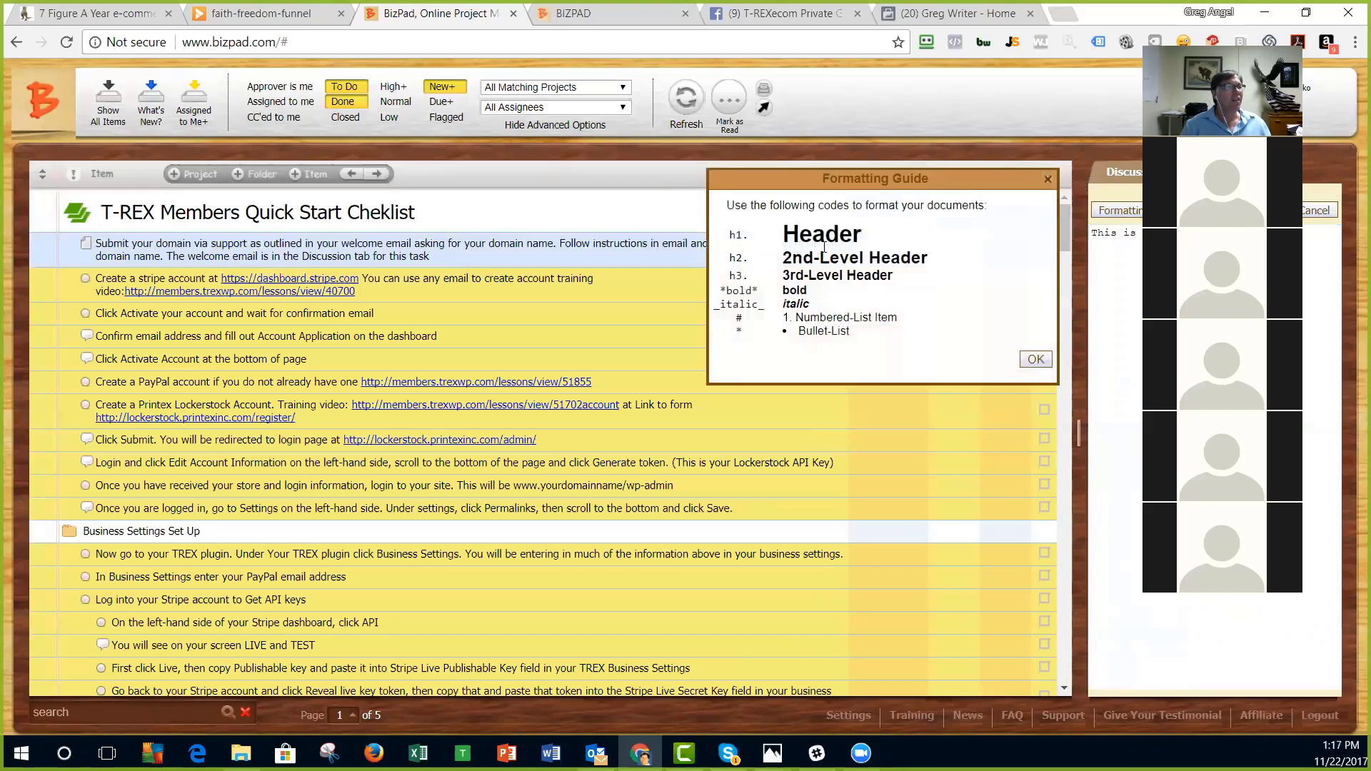
pyautogui.click(1095, 229)
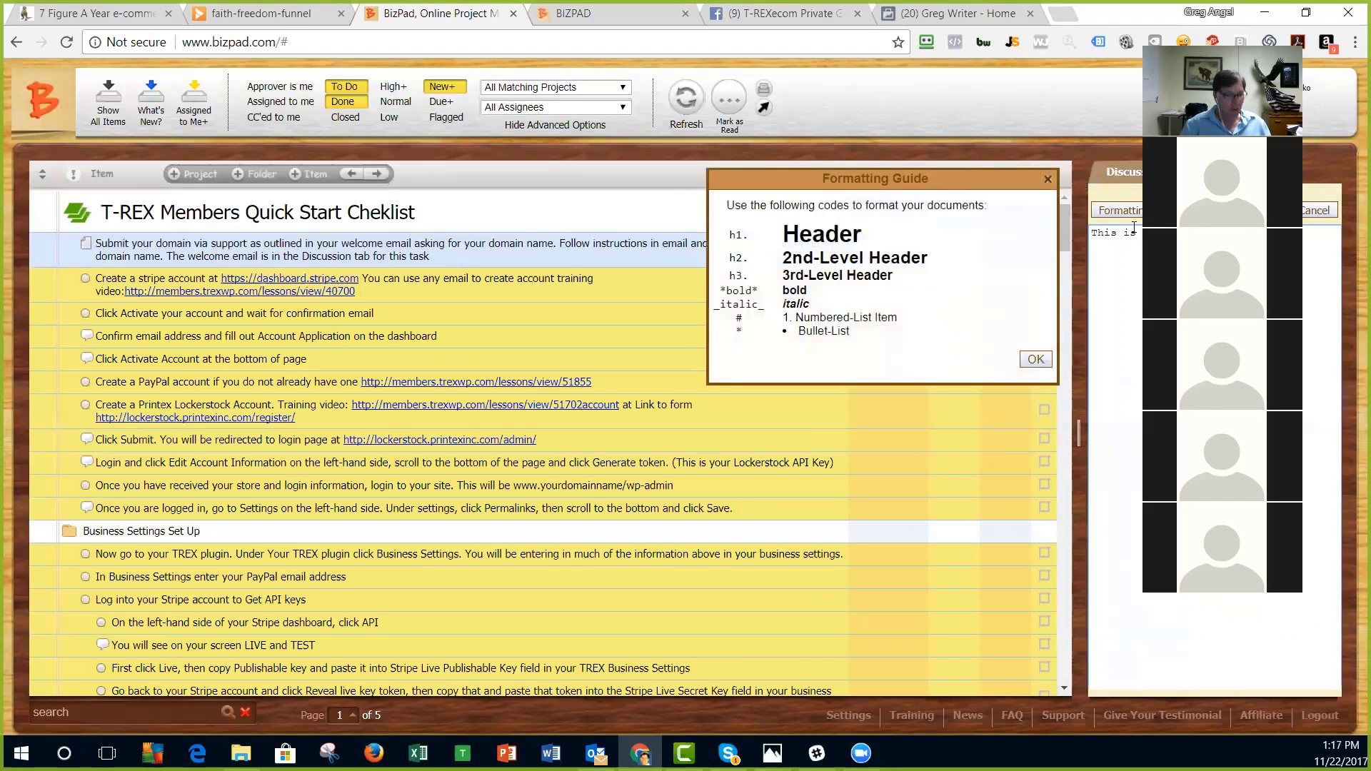
pyautogui.write('h1.')
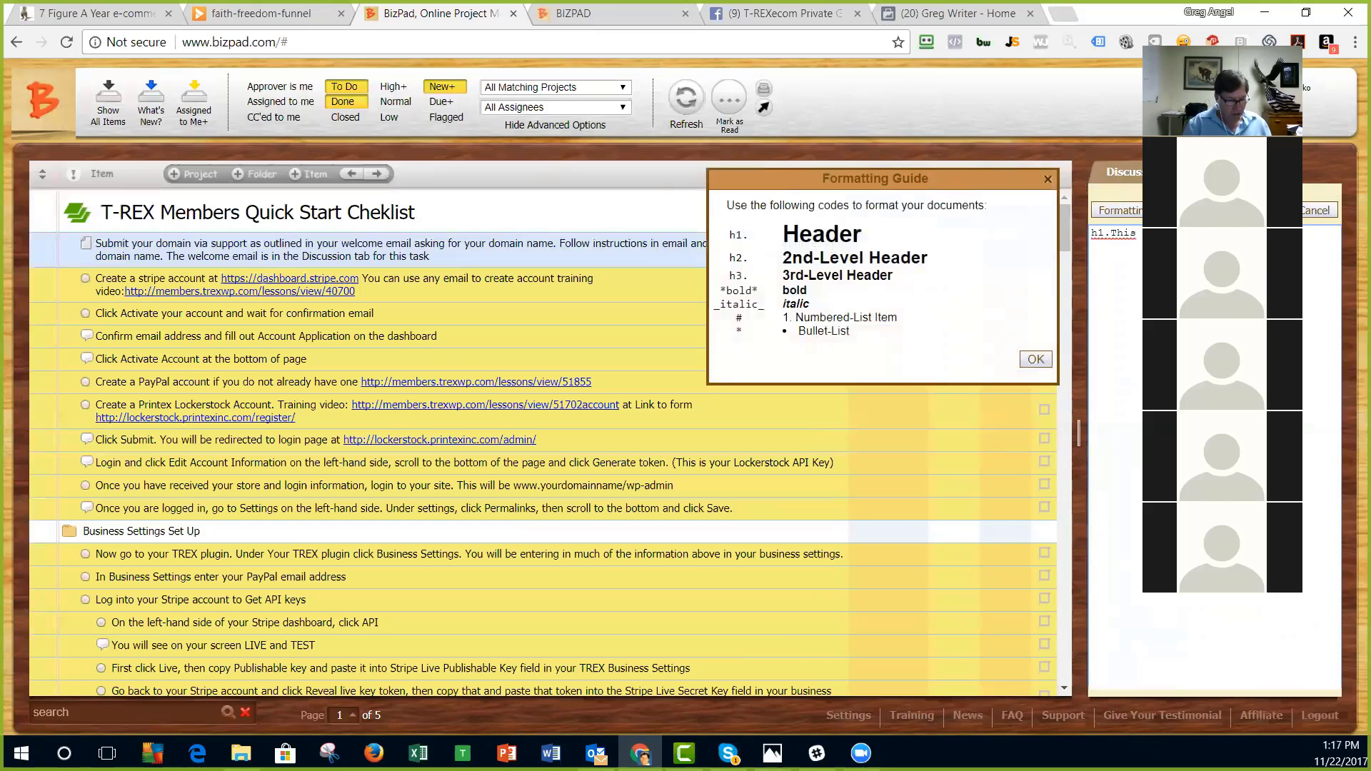
pyautogui.write('2.')
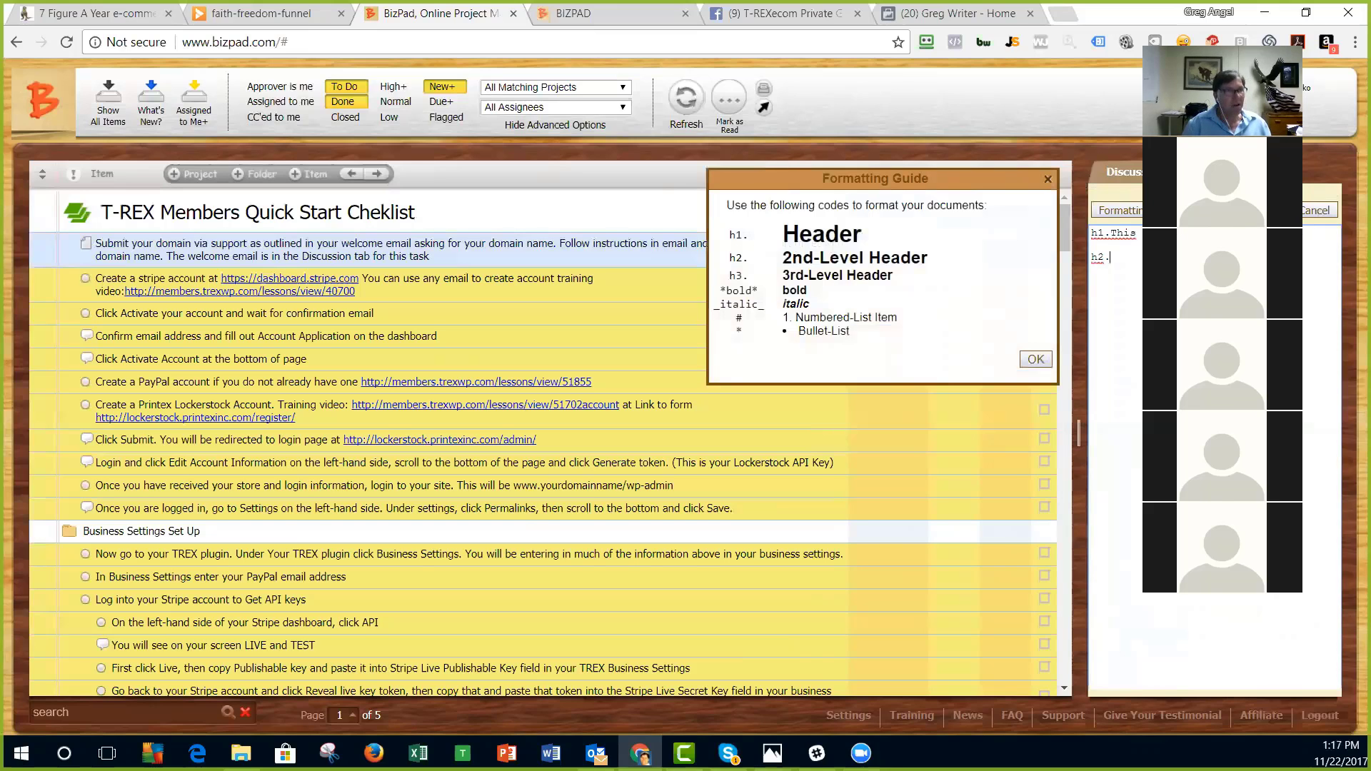
pyautogui.write(' this')
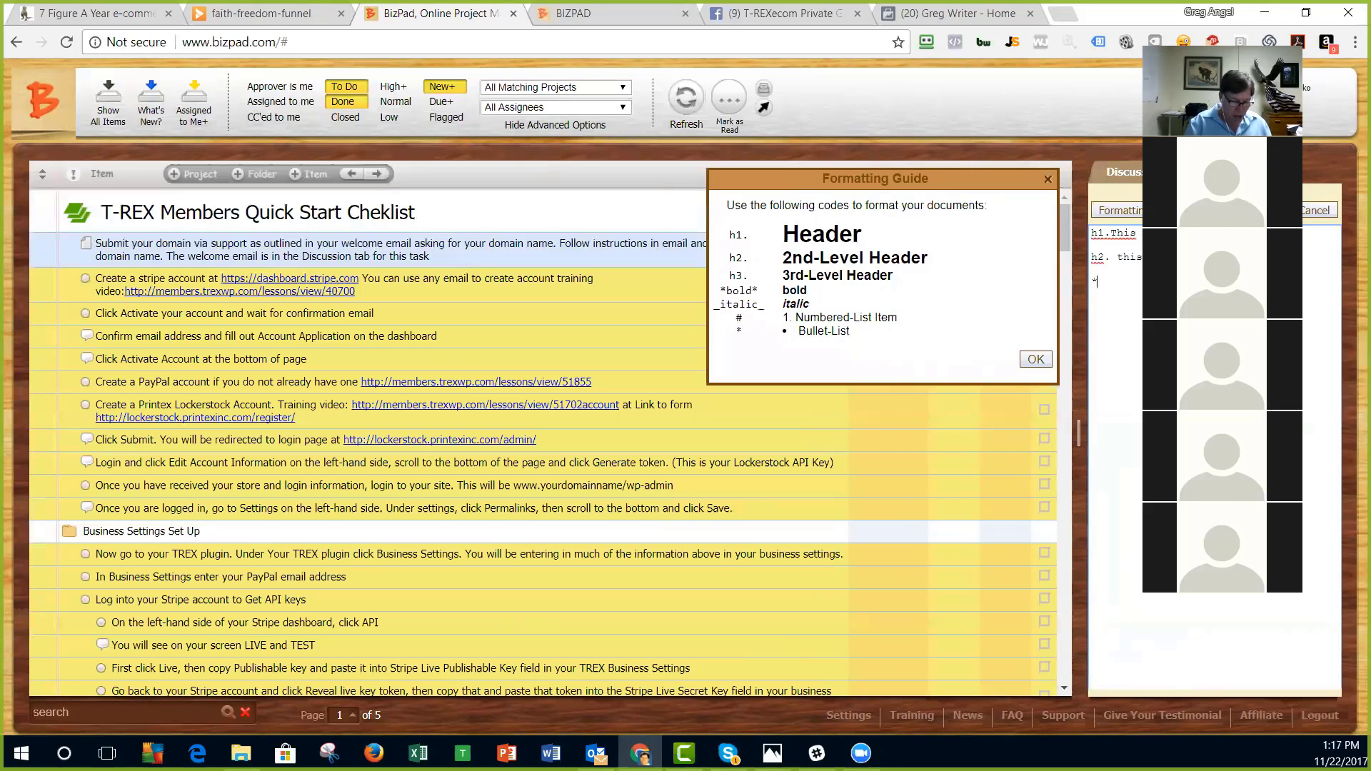
pyautogui.write('bold*')
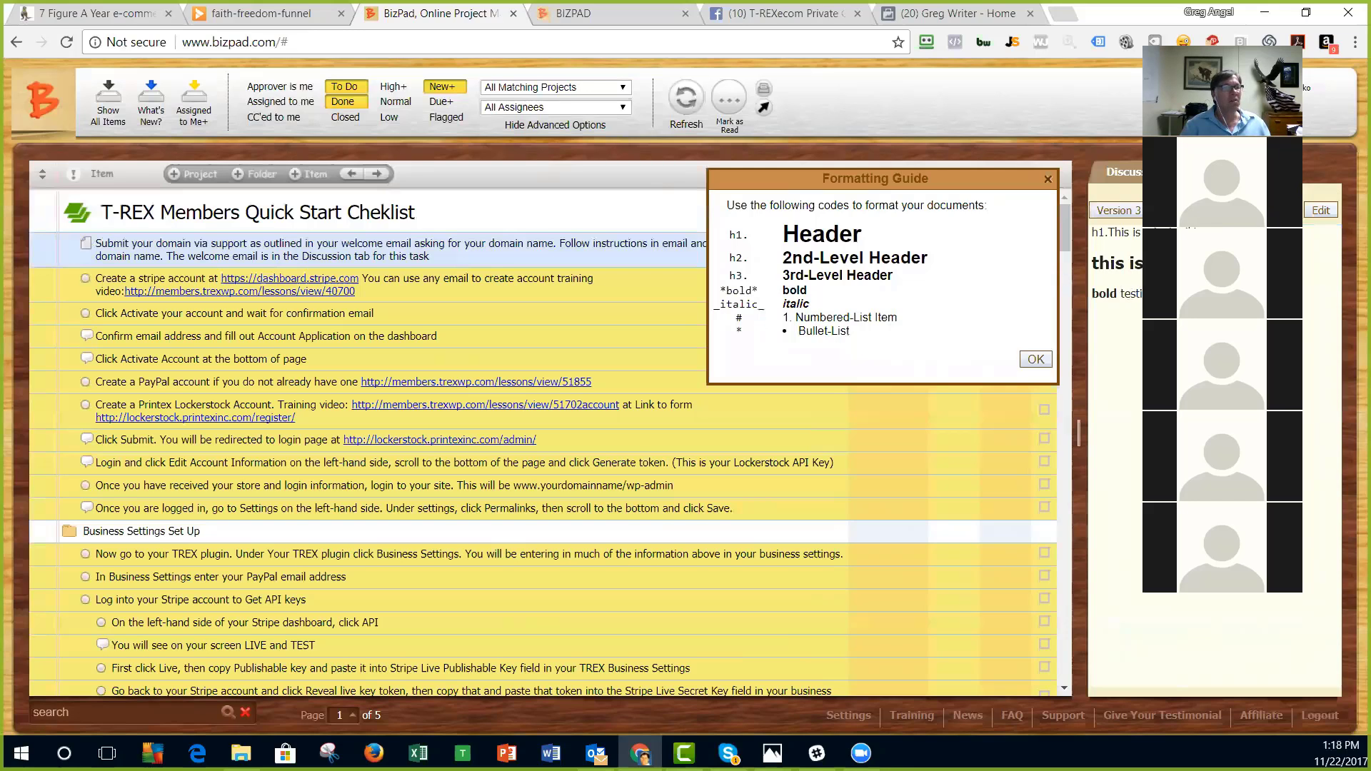
# Step: Extend the bold formatting over the test wording in the document's last line, save the document and close the formatting guide
pyautogui.click(1320, 210)
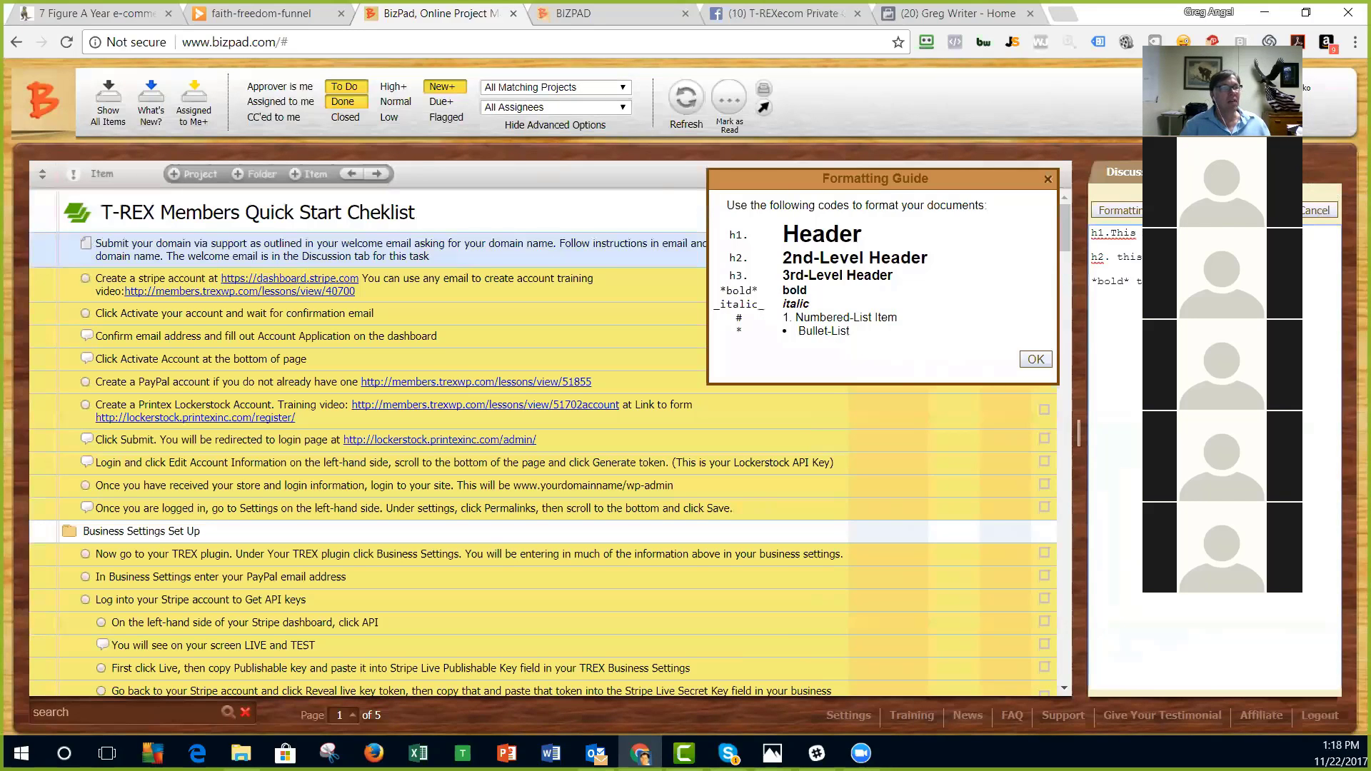
pyautogui.moveTo(1131, 289); pyautogui.dragTo(1171, 285)
pyautogui.press('Delete')
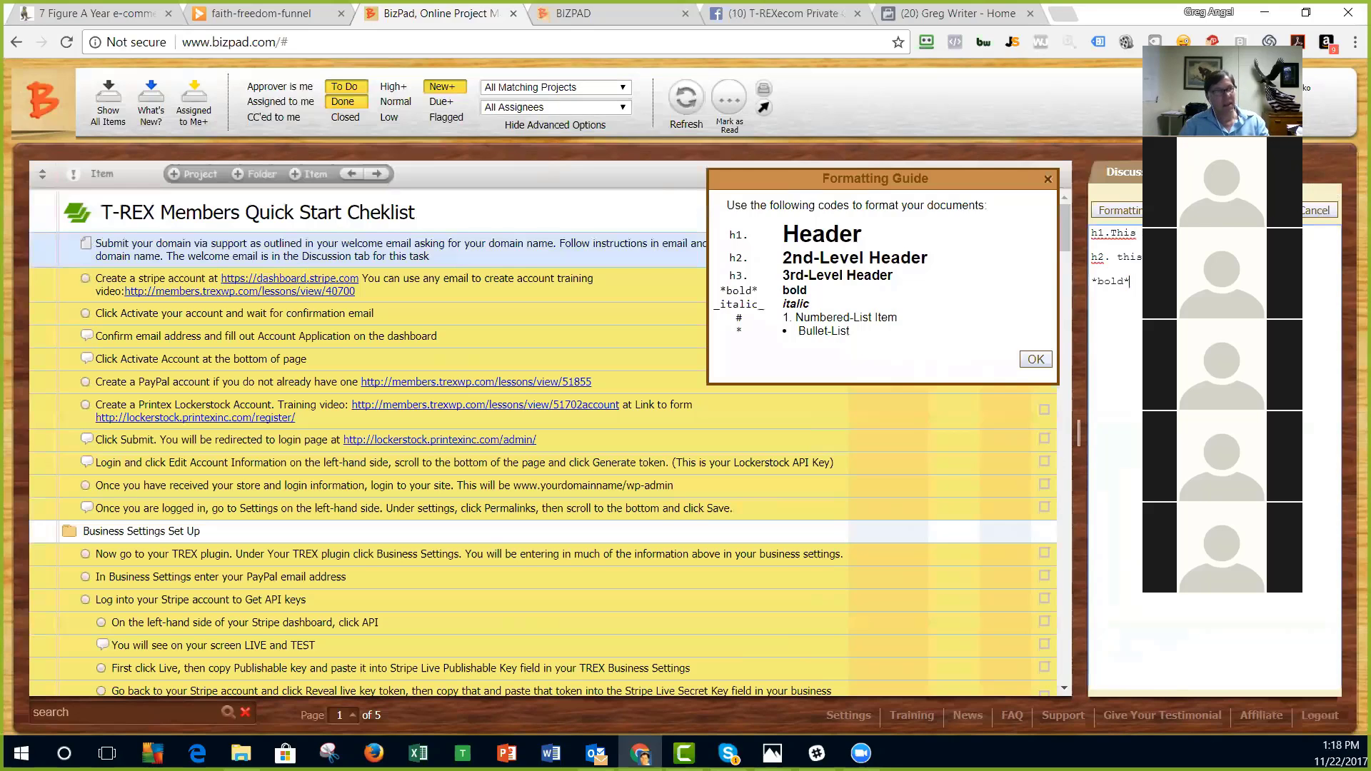
pyautogui.press('Left')
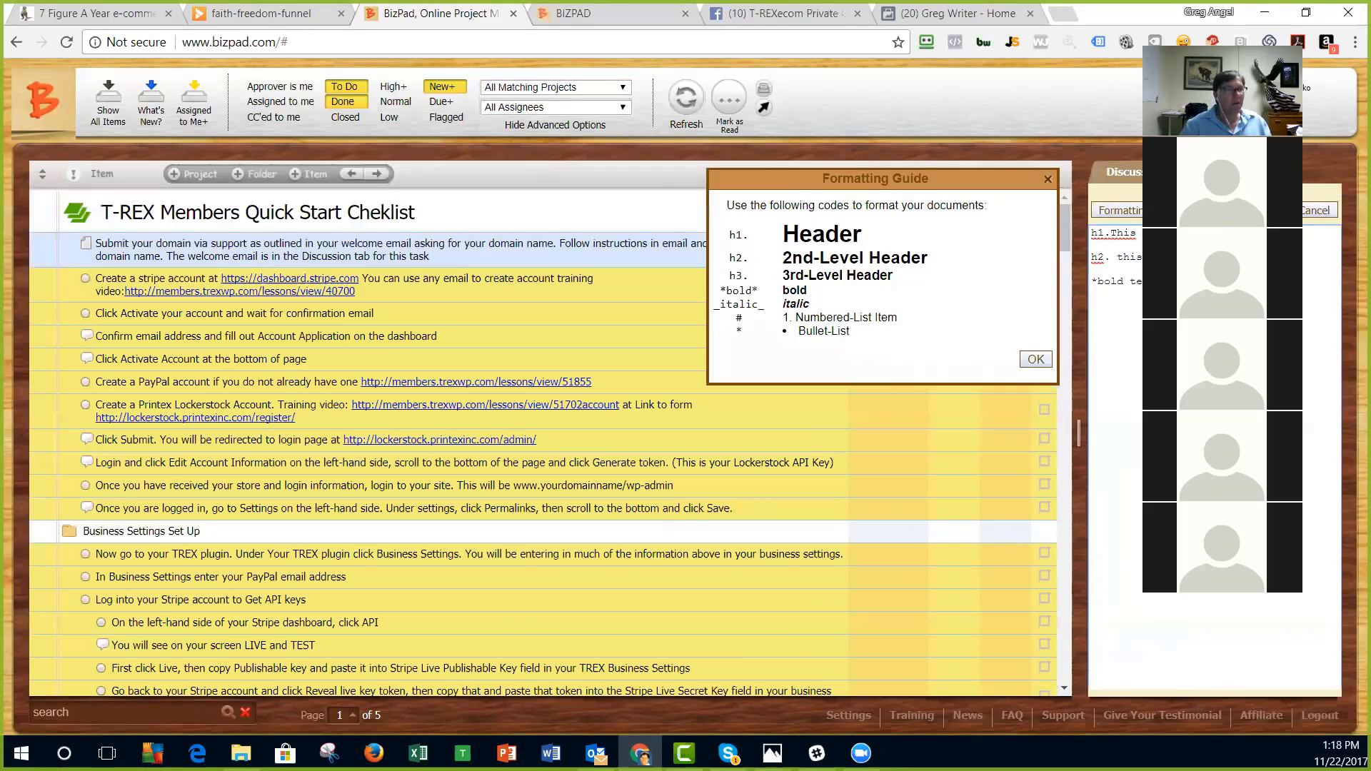
pyautogui.hotkey('ctrl', 's')
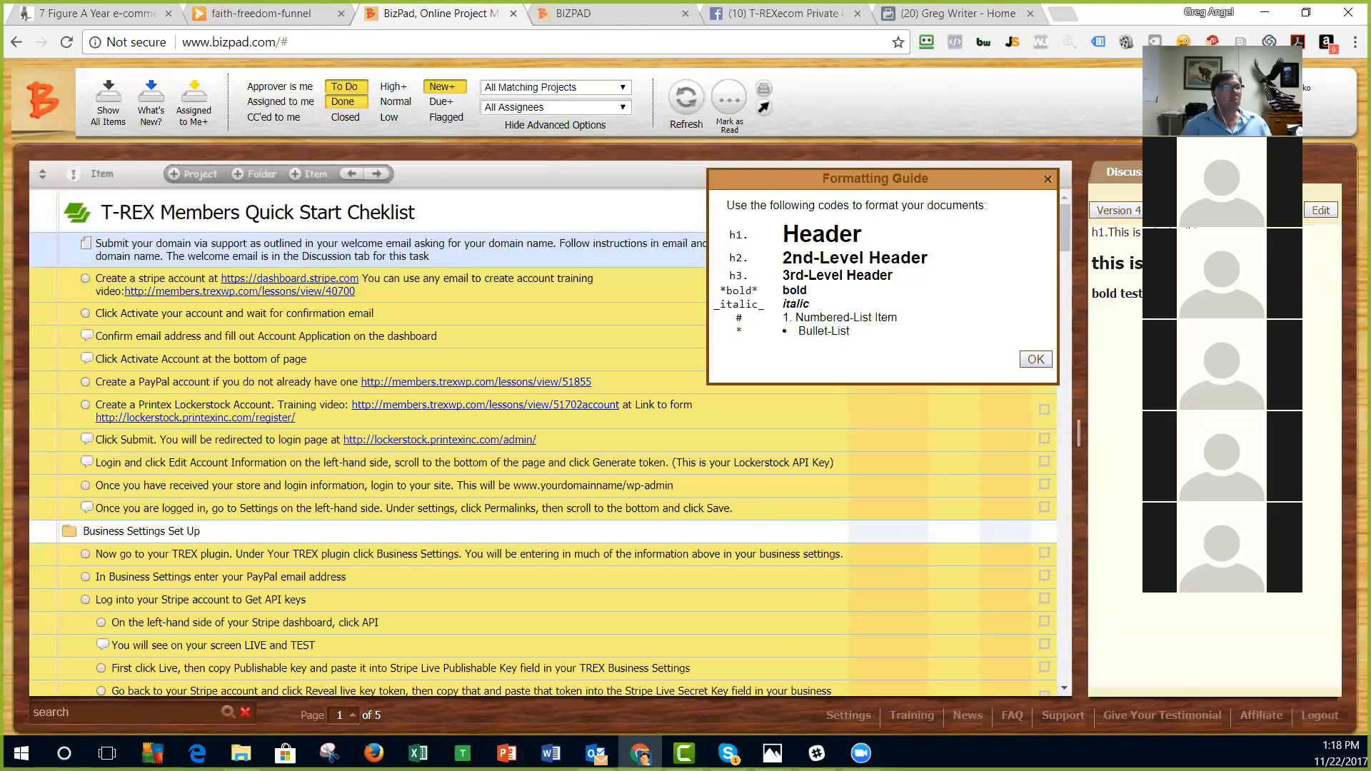
pyautogui.click(1036, 359)
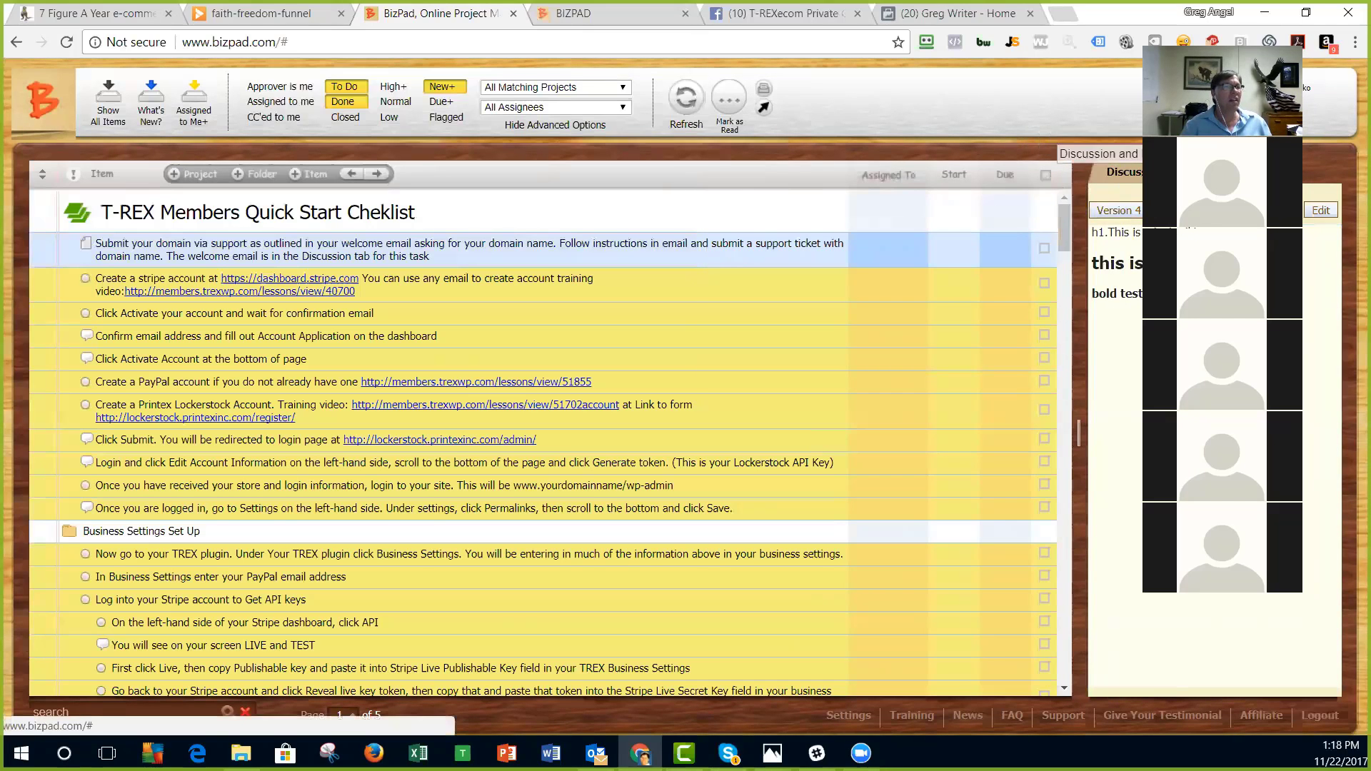
# Step: Review Version 3 and Version 2 of the item's document and accept the required page refresh
pyautogui.click(1115, 210)
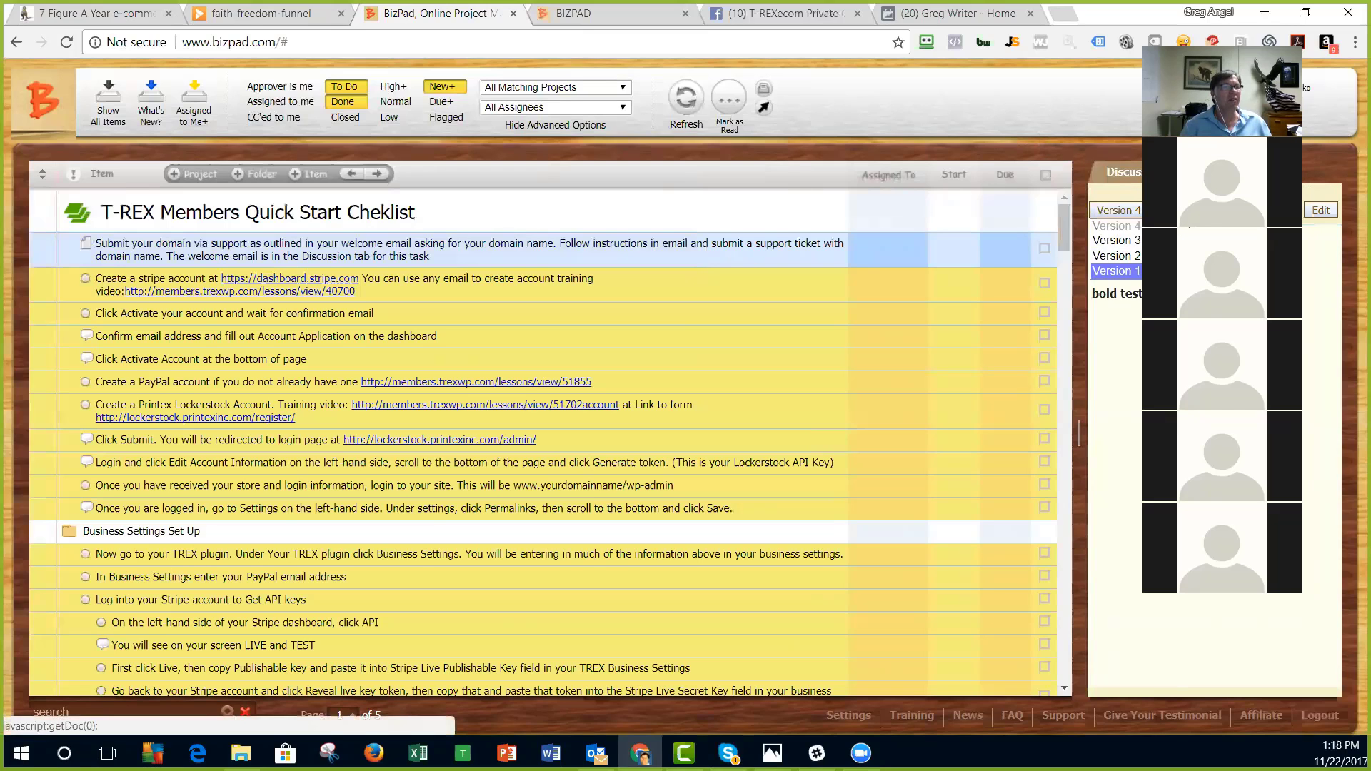
pyautogui.click(1117, 240)
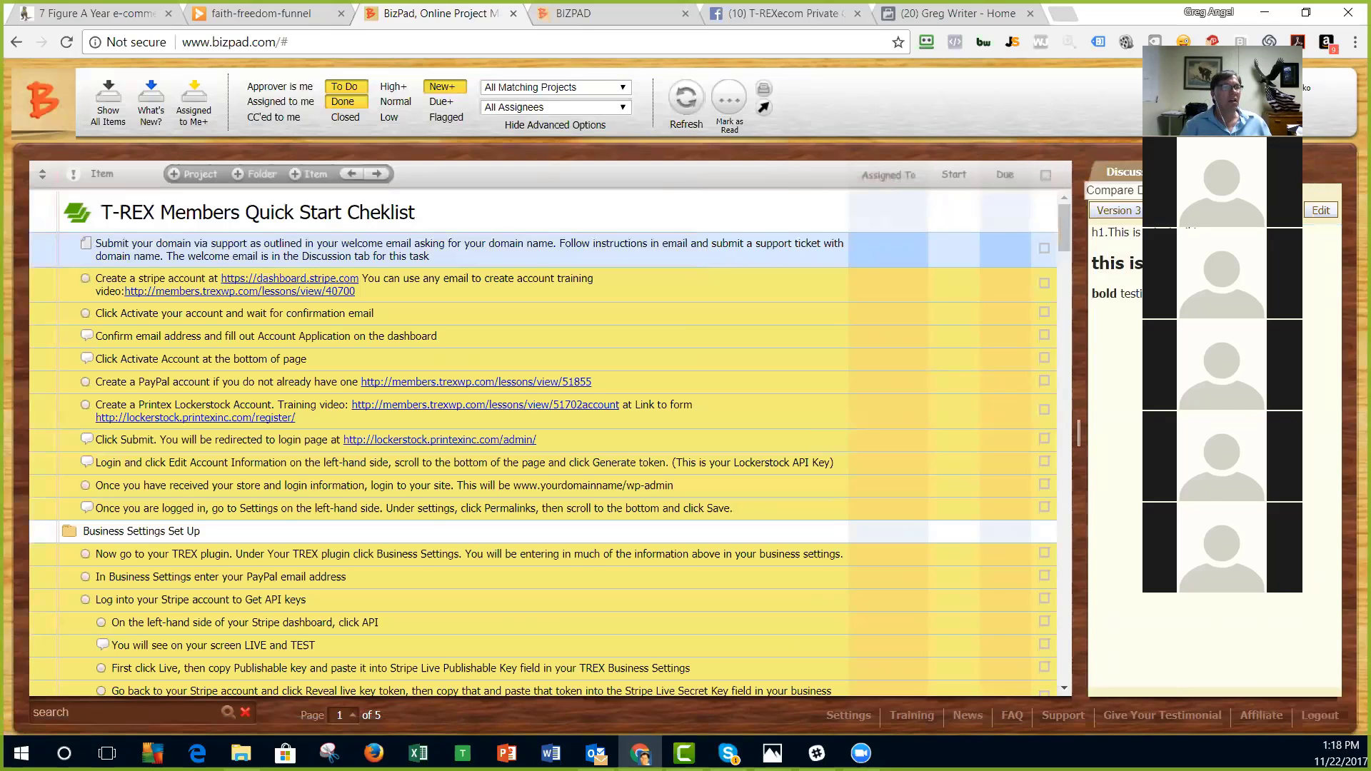
pyautogui.press('Down')
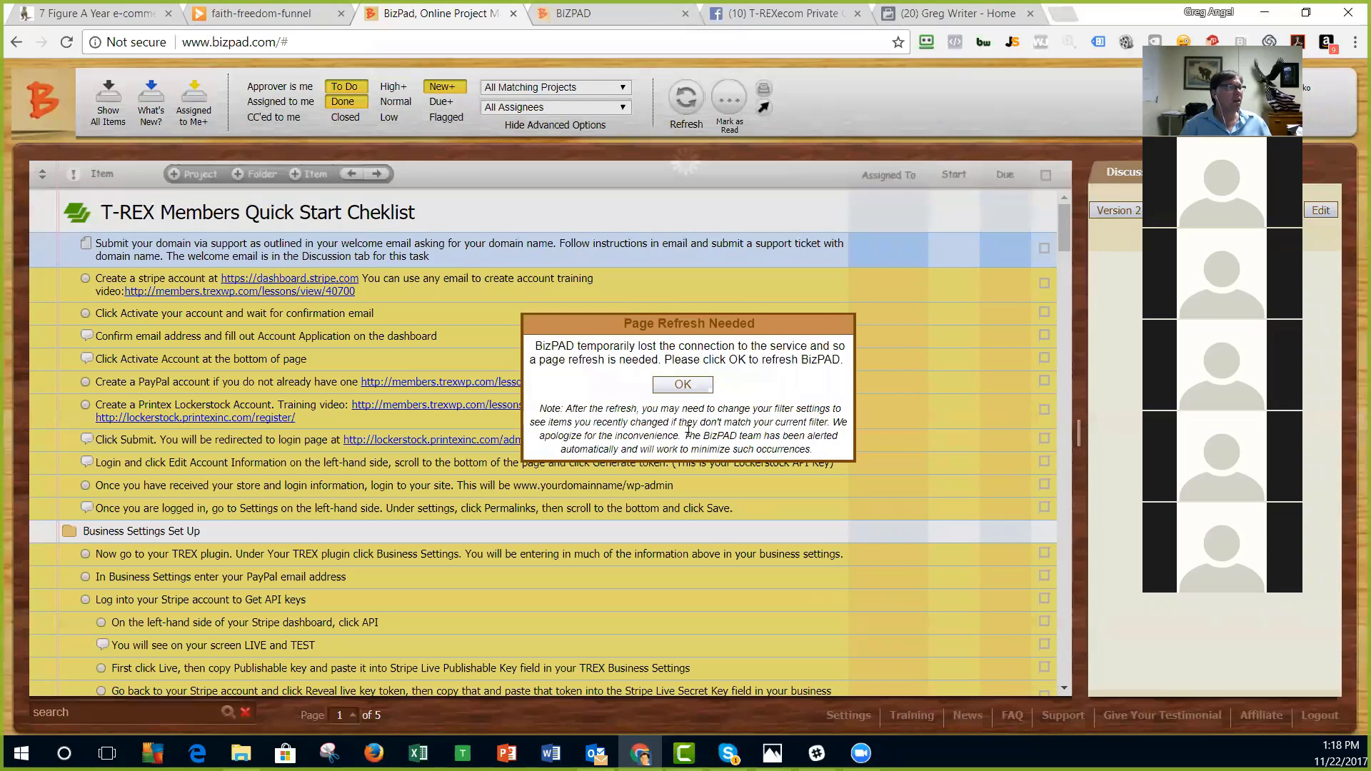
pyautogui.click(683, 385)
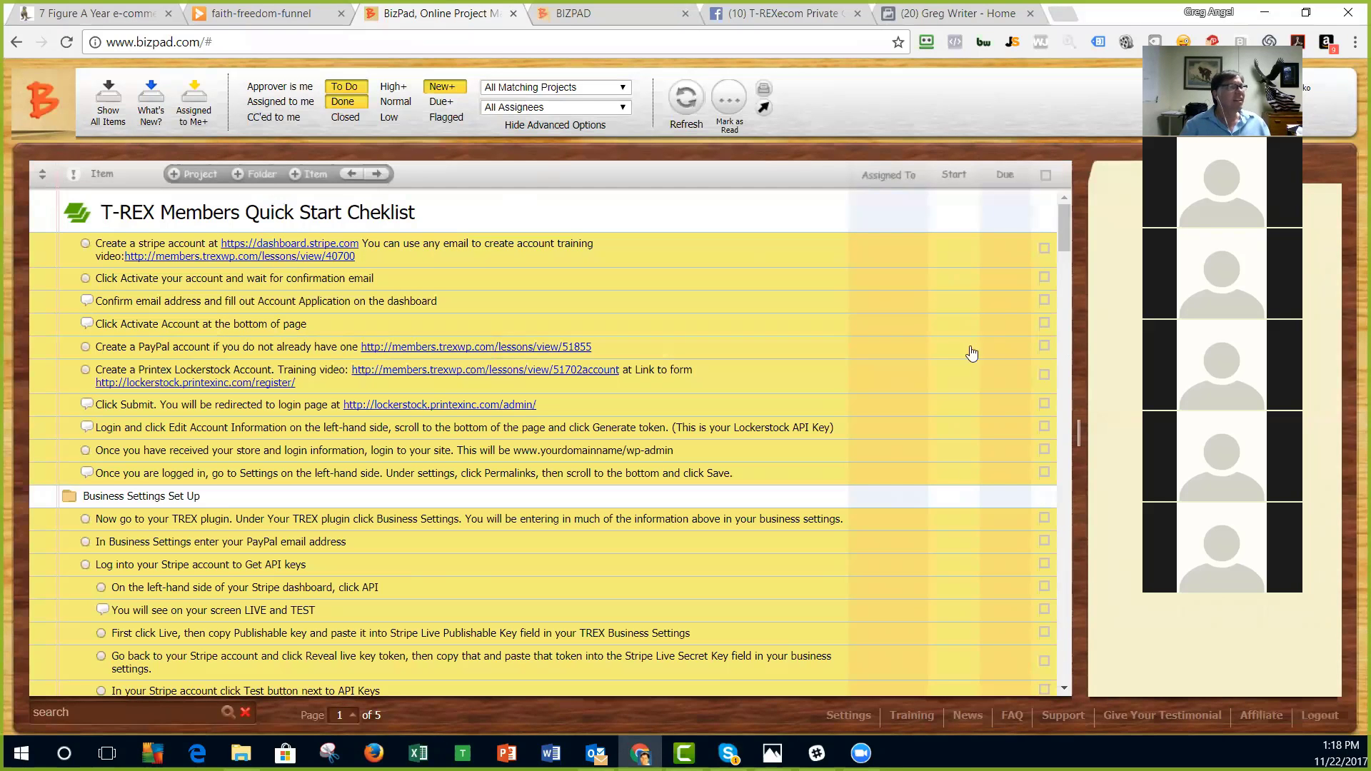
# Step: Turn off email notifications for being assignee, approver or cc'ed on a task in the general settings
pyautogui.click(849, 714)
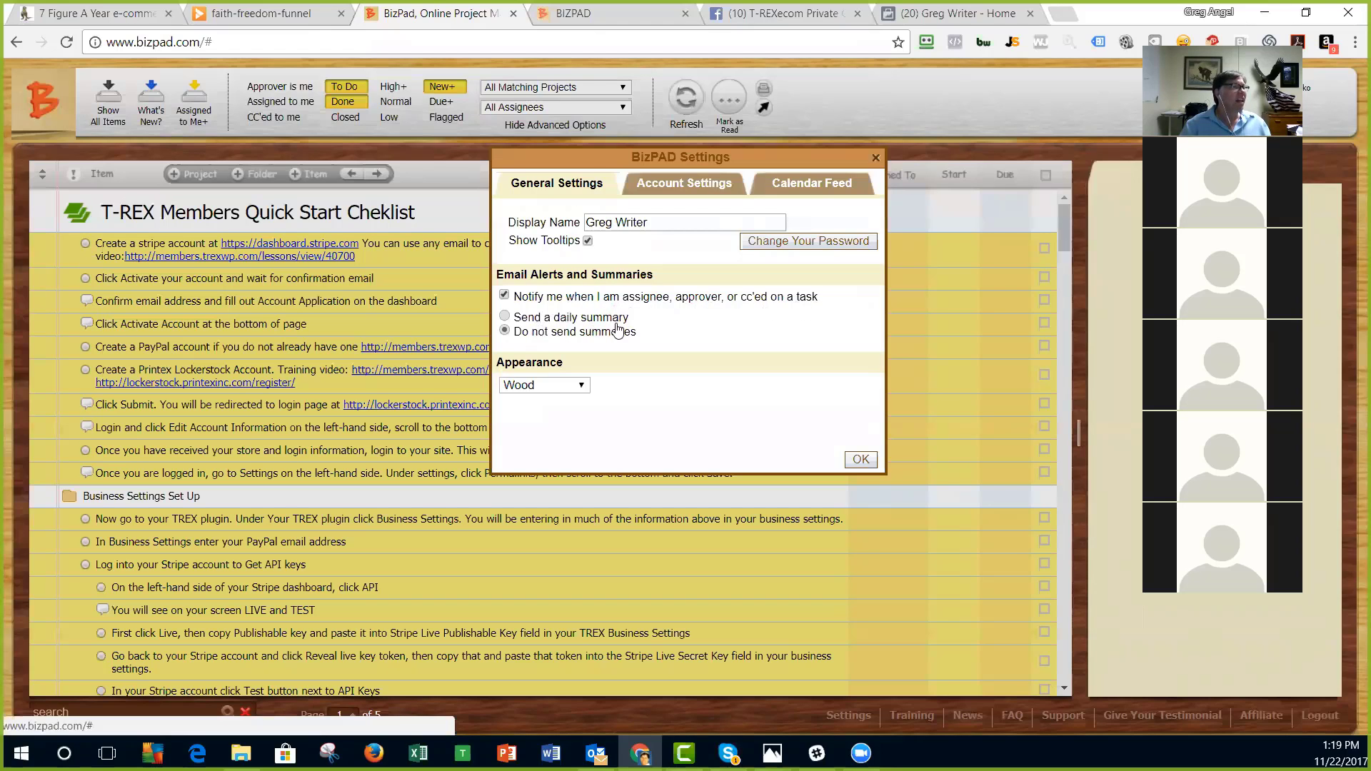
pyautogui.click(504, 297)
pyautogui.click(660, 427)
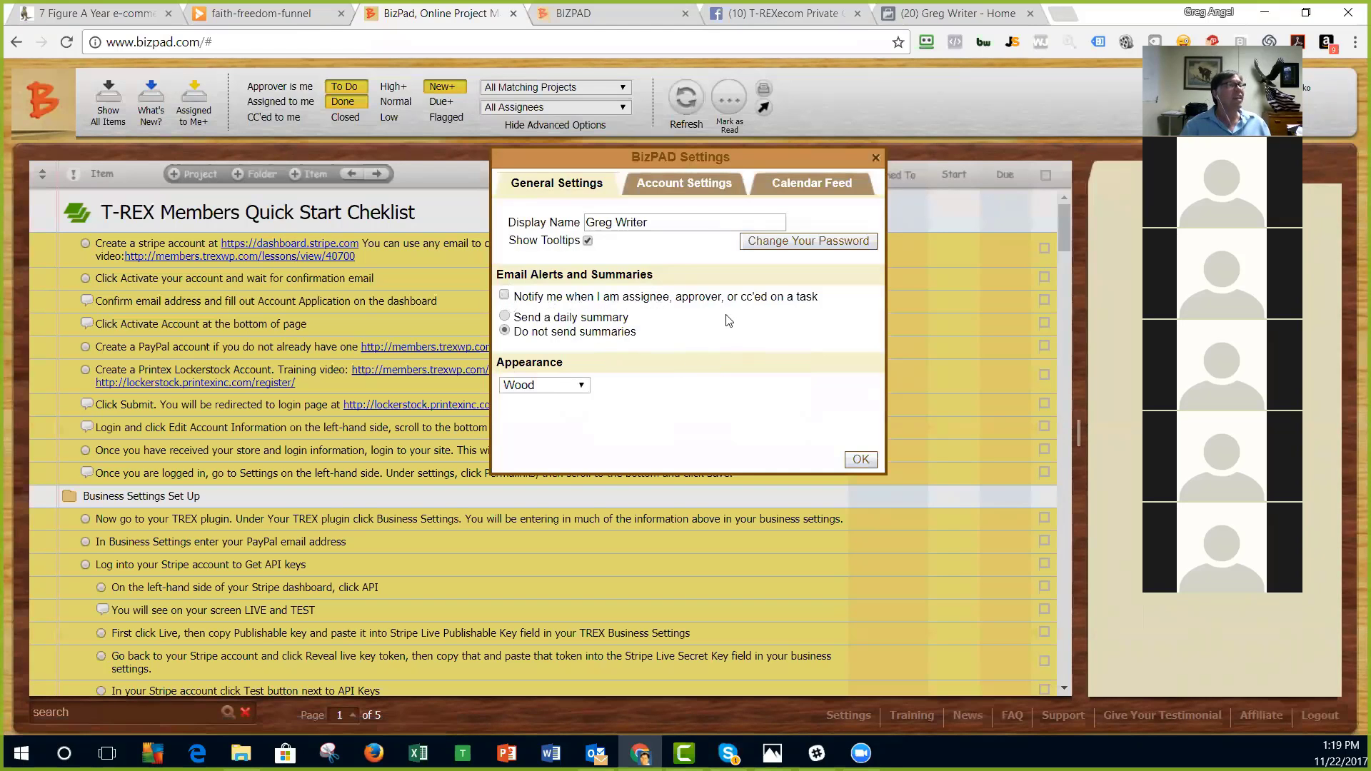
# Step: Switch the daily summary emails on and back off, confirming both changes
pyautogui.click(505, 316)
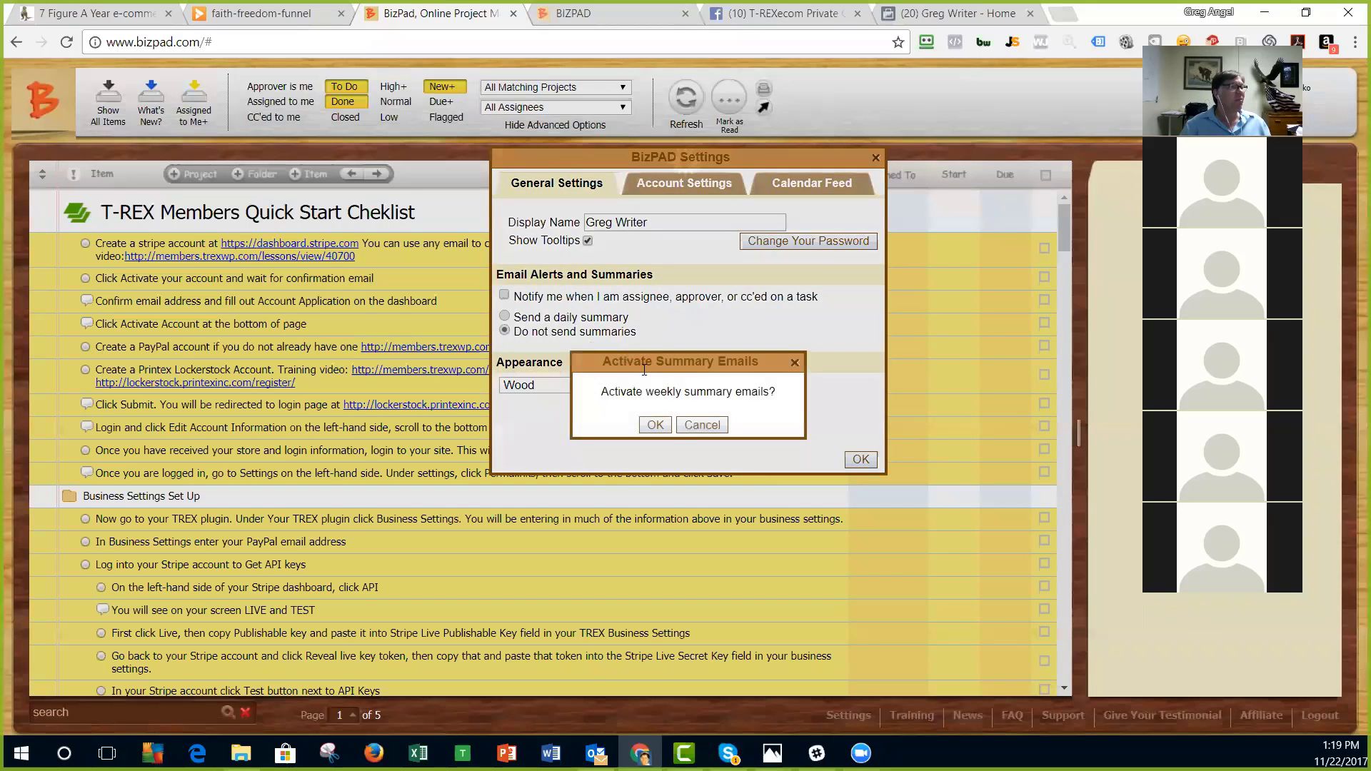
pyautogui.click(654, 425)
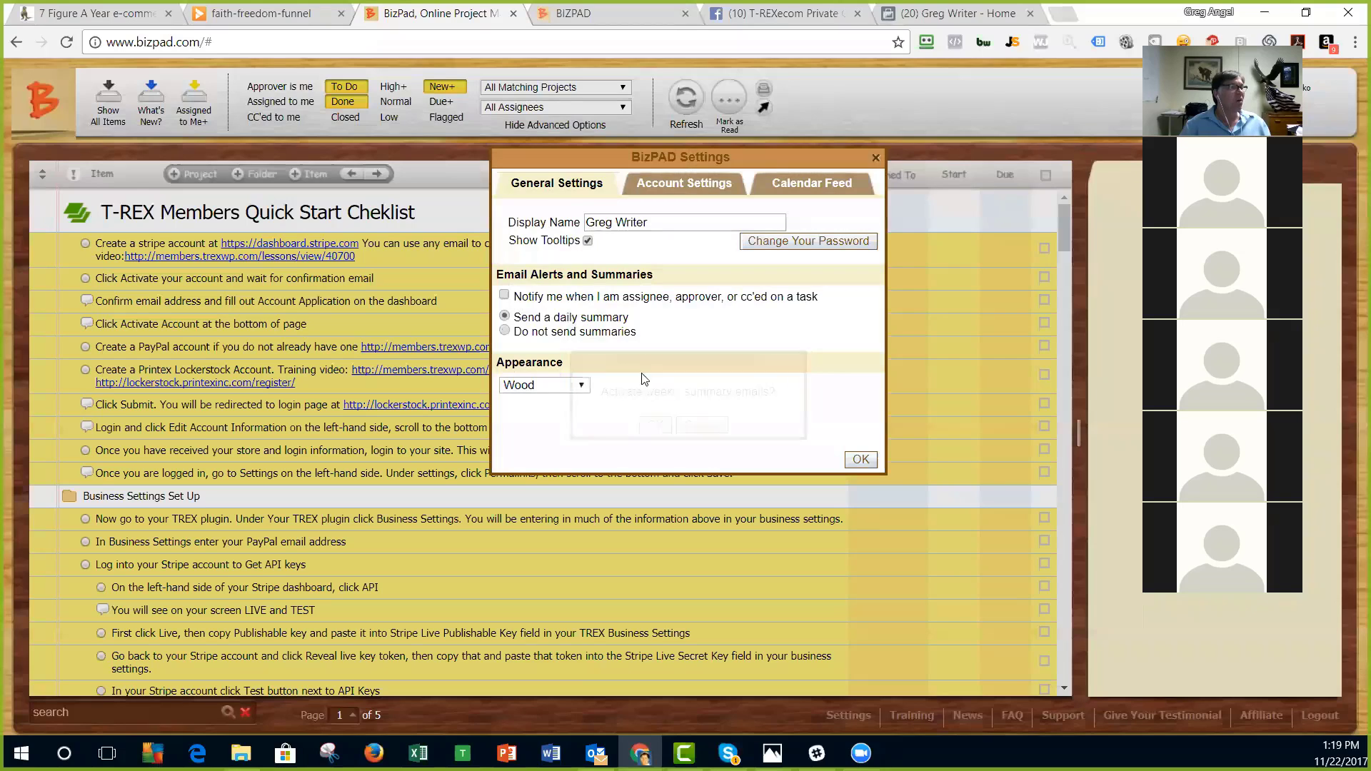
pyautogui.click(504, 331)
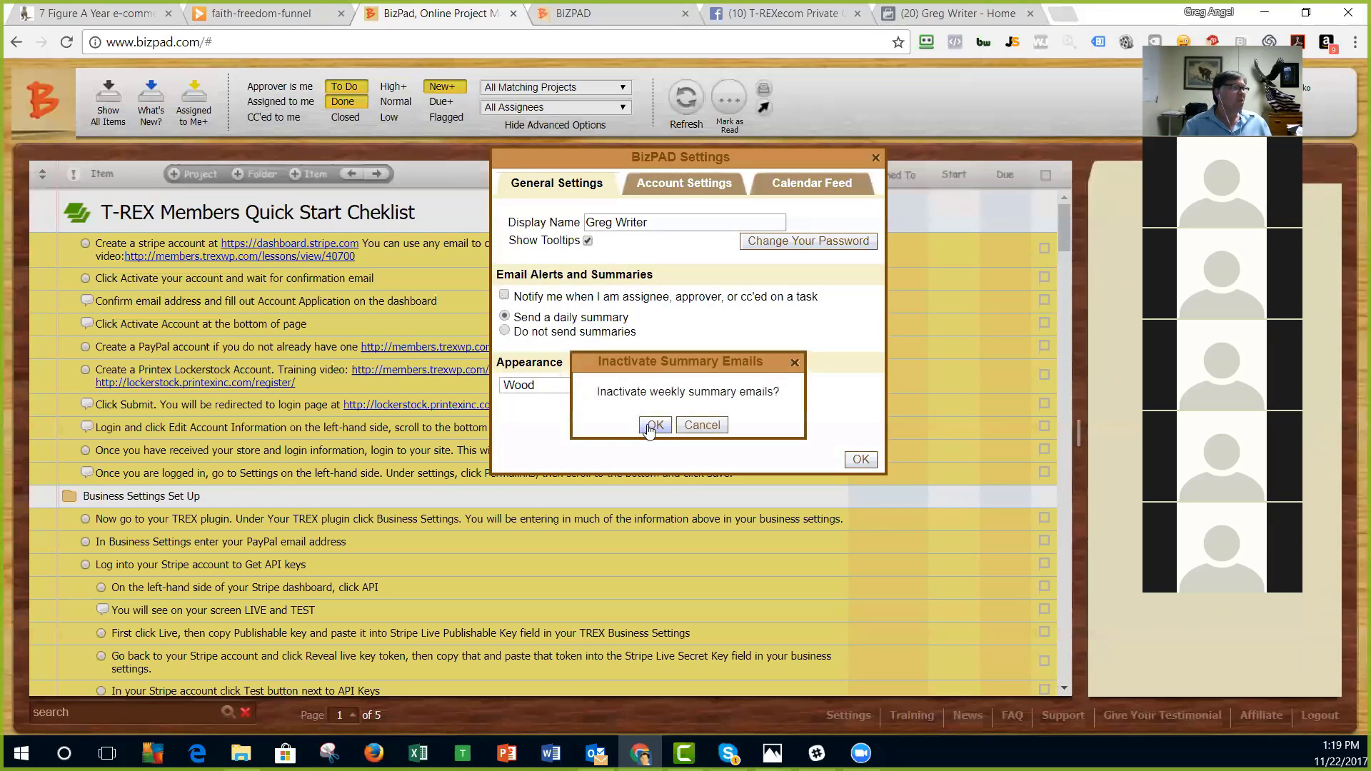
pyautogui.click(654, 425)
# Step: Turn email notifications back on for being assignee, approver or cc'ed on a task, and confirm the activation
pyautogui.click(505, 296)
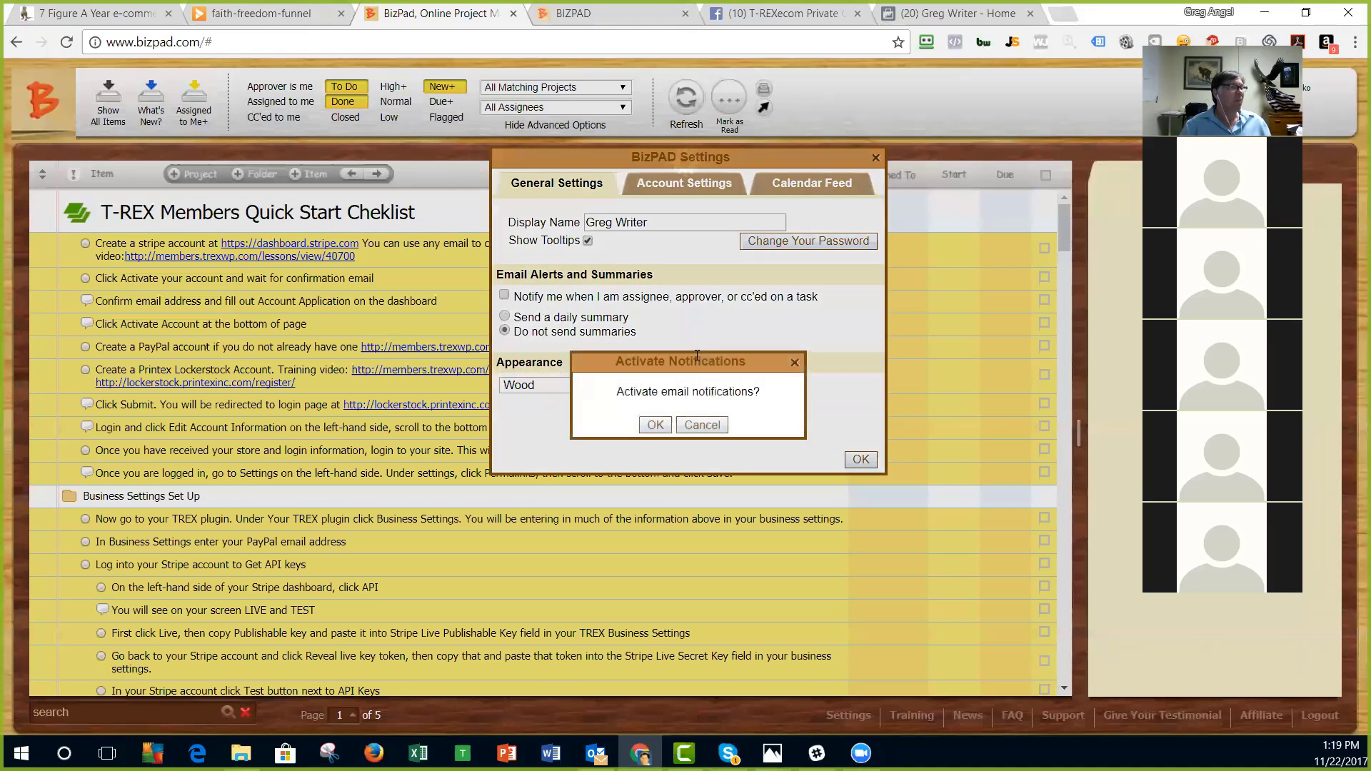
pyautogui.click(655, 425)
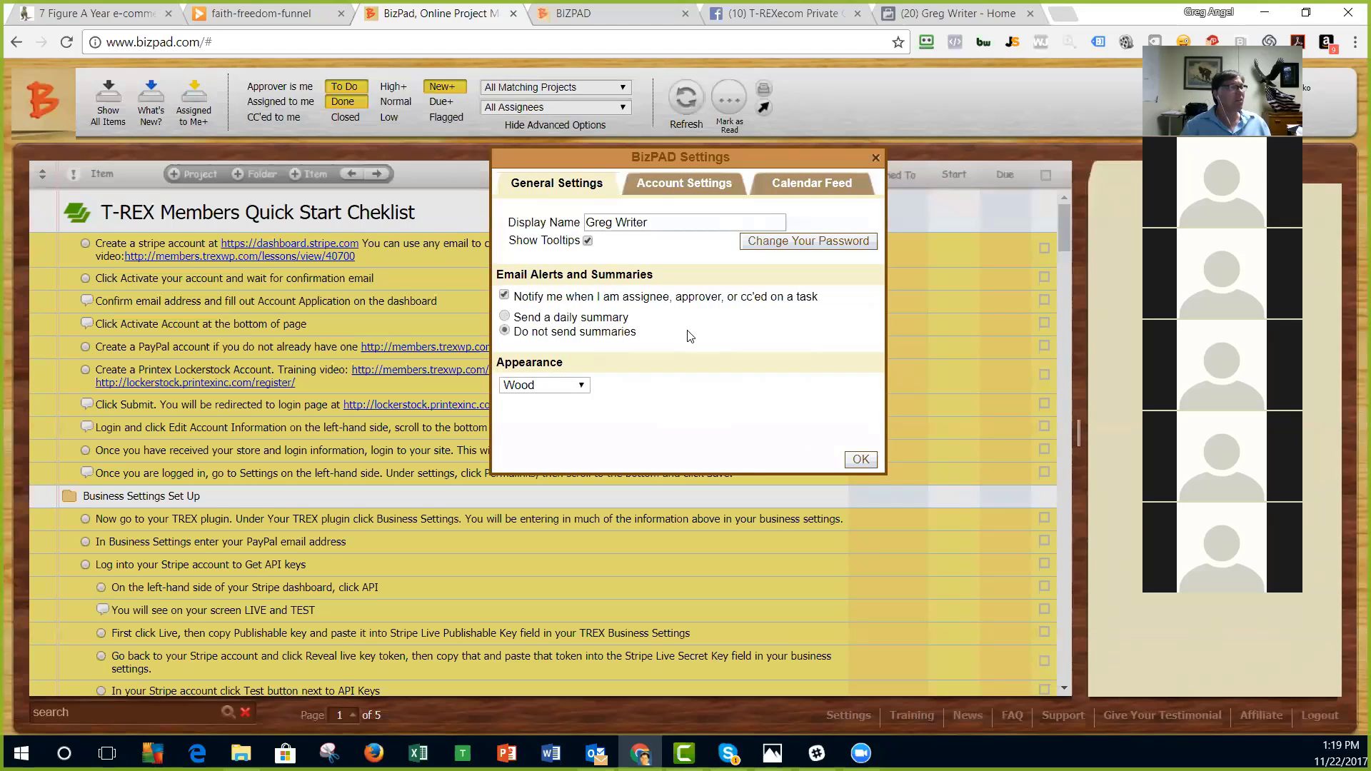
# Step: Review the account type and the calendar feed options, then close the settings
pyautogui.click(684, 185)
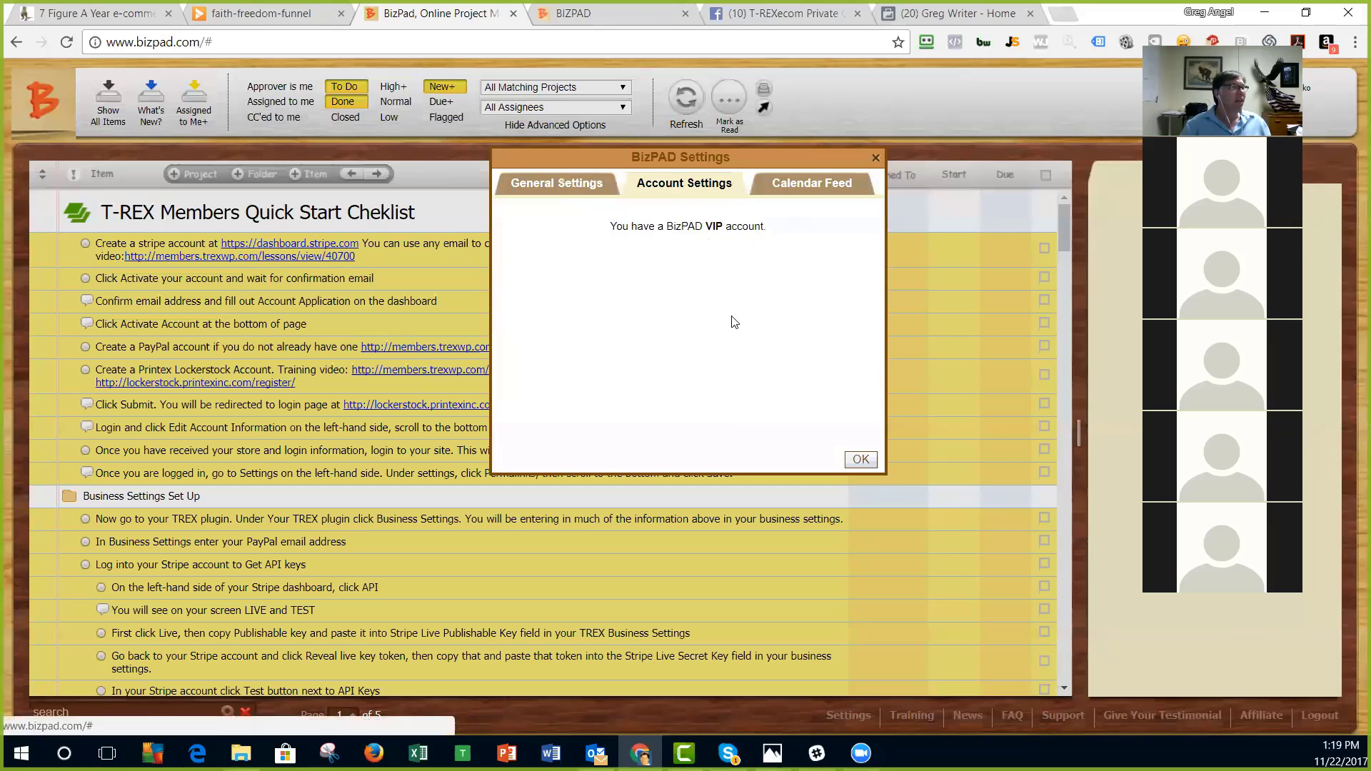
pyautogui.moveTo(767, 226); pyautogui.dragTo(603, 234)
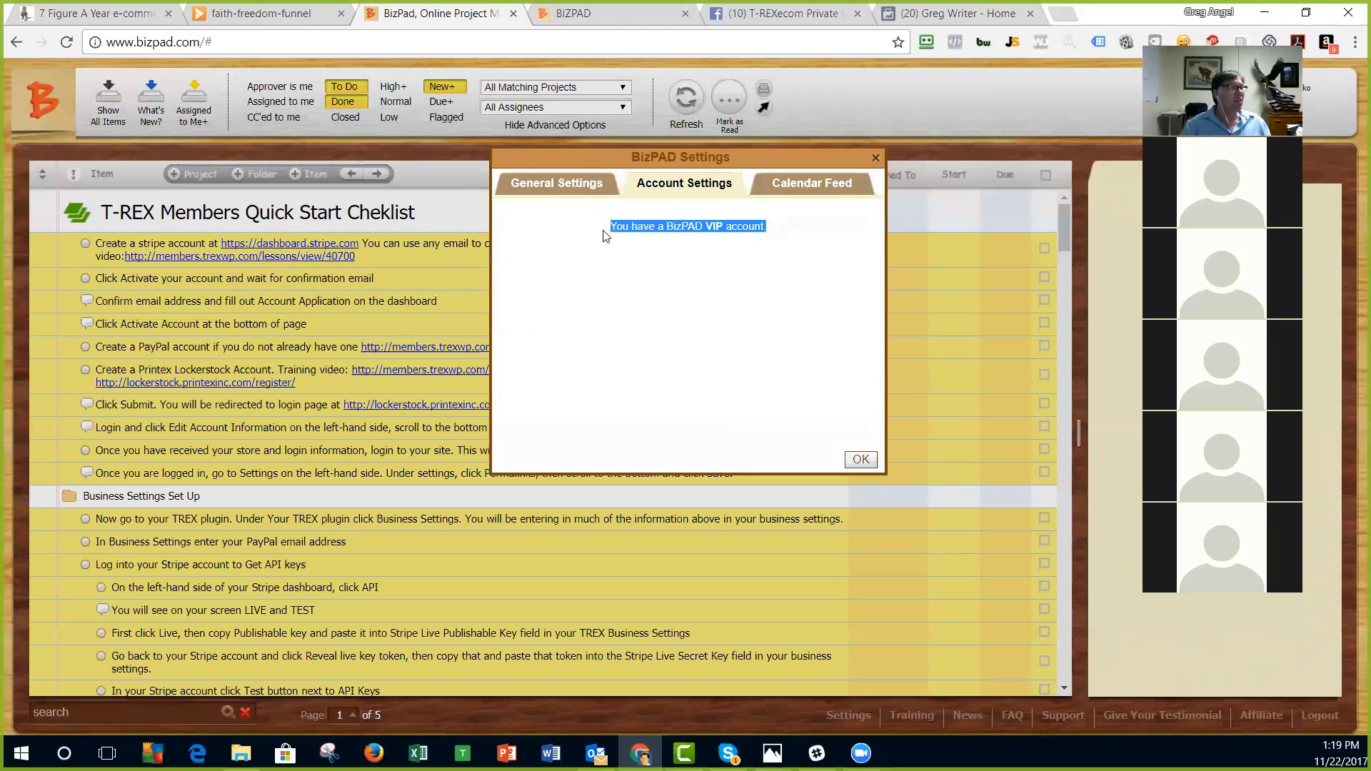
pyautogui.click(777, 263)
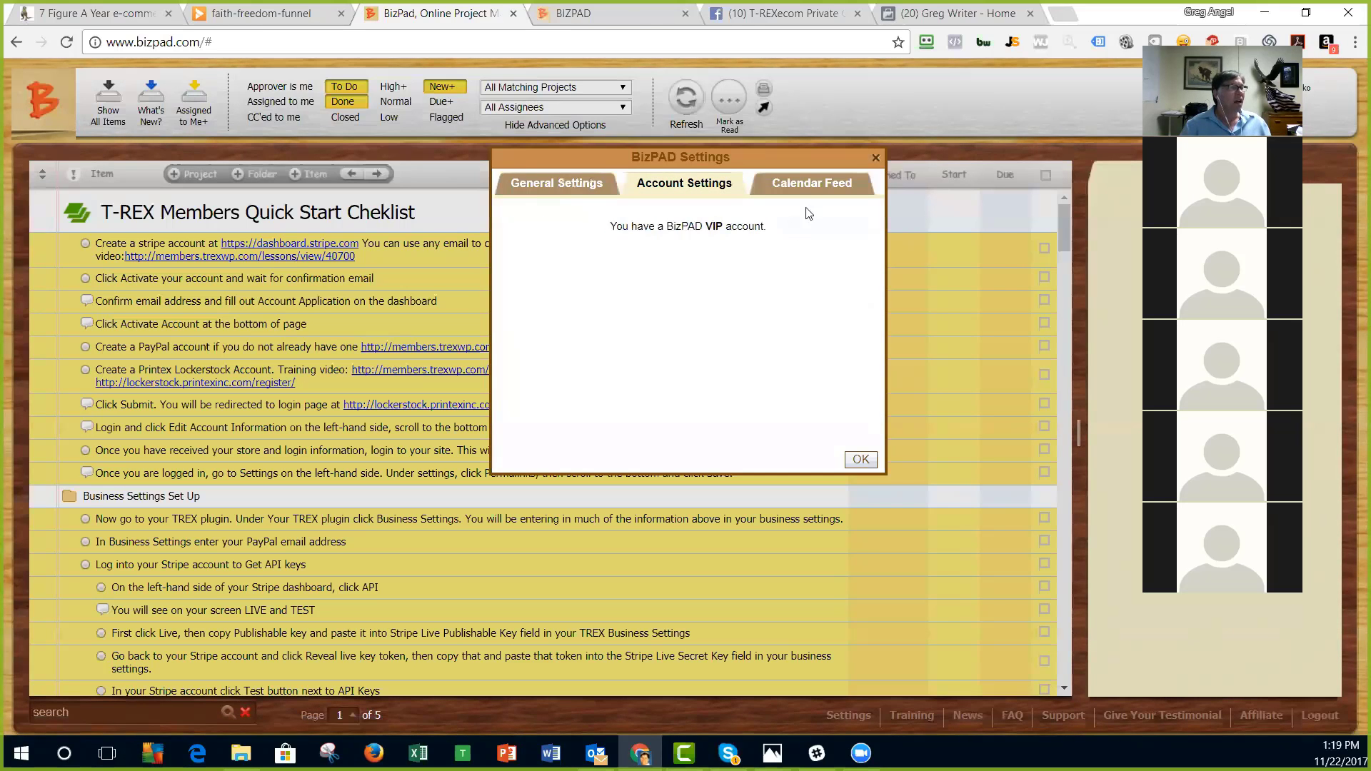
pyautogui.click(811, 187)
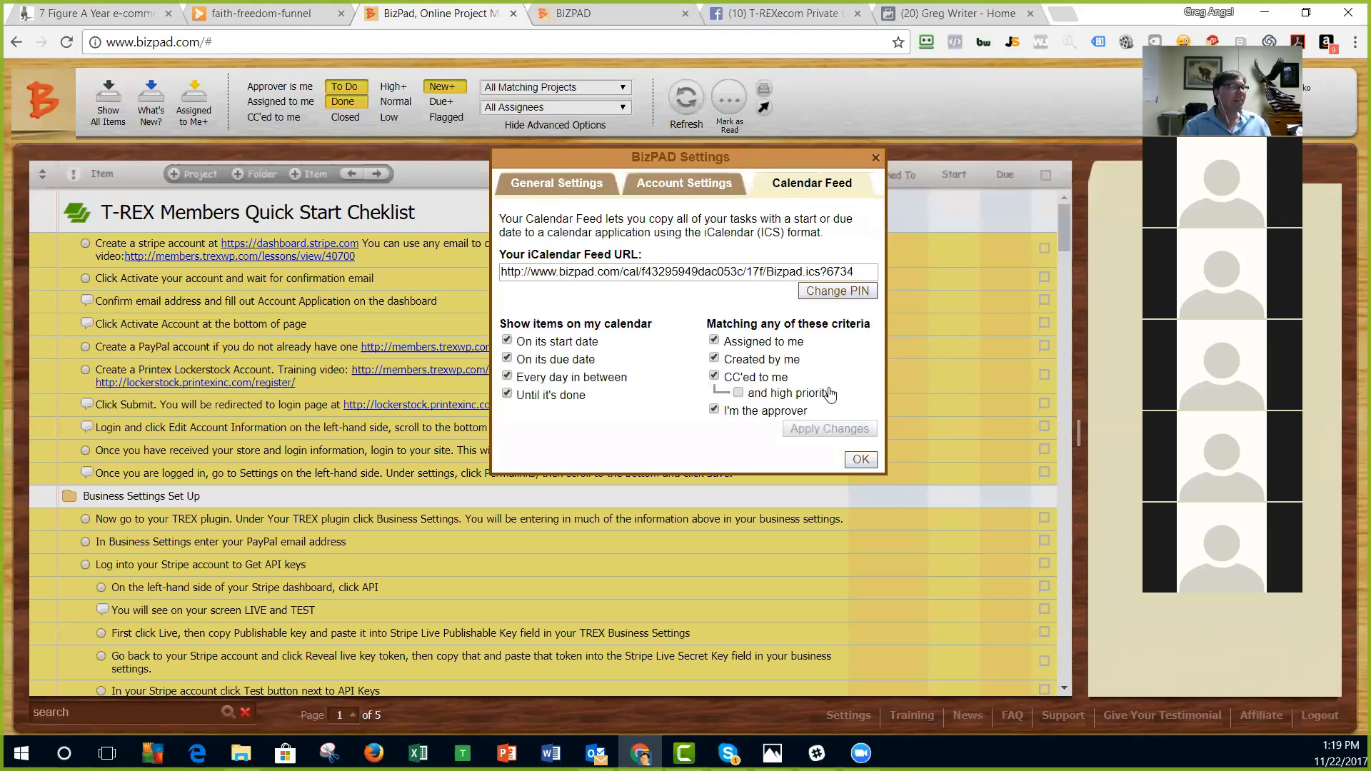
pyautogui.click(860, 458)
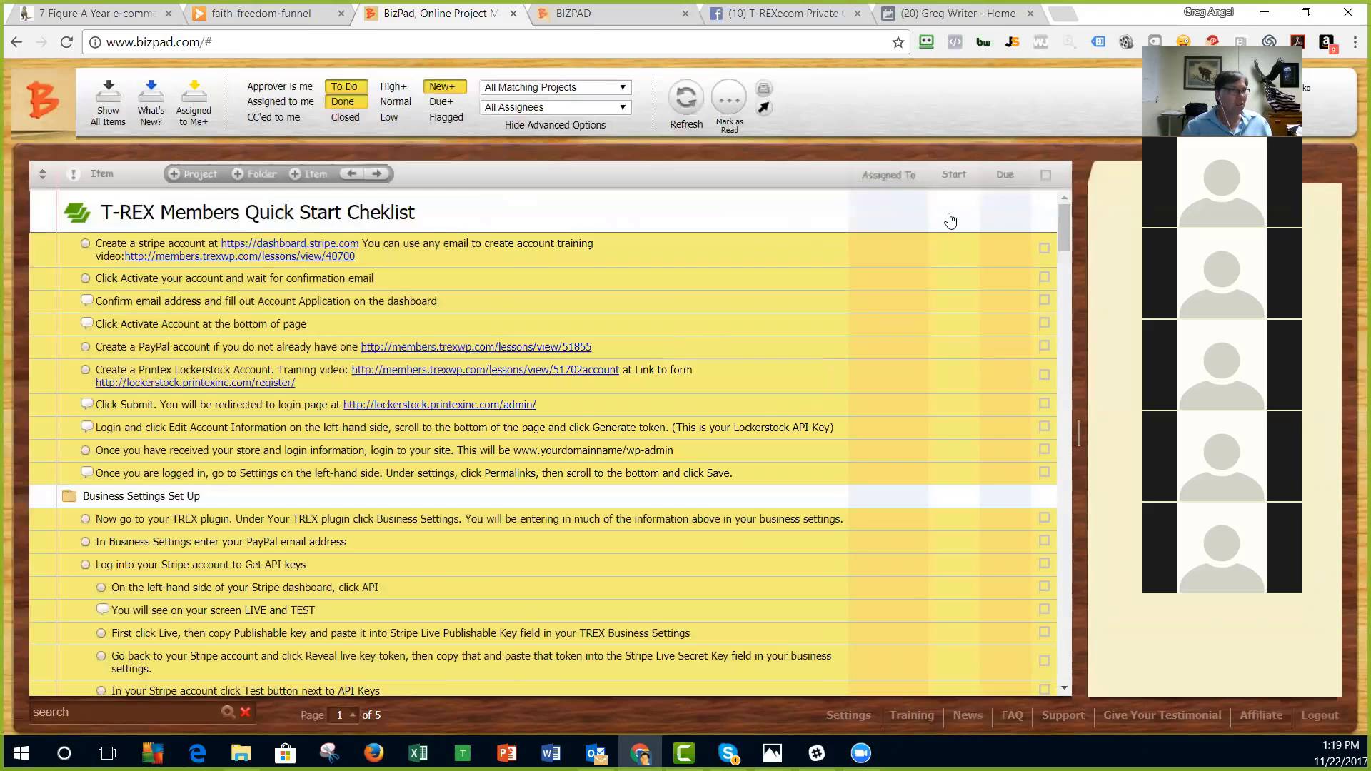
# Step: Go through the T-REX Members Quick Start Cheklist items down to the PayPal email address task to mark them read, then reload the new items
pyautogui.click(43, 214)
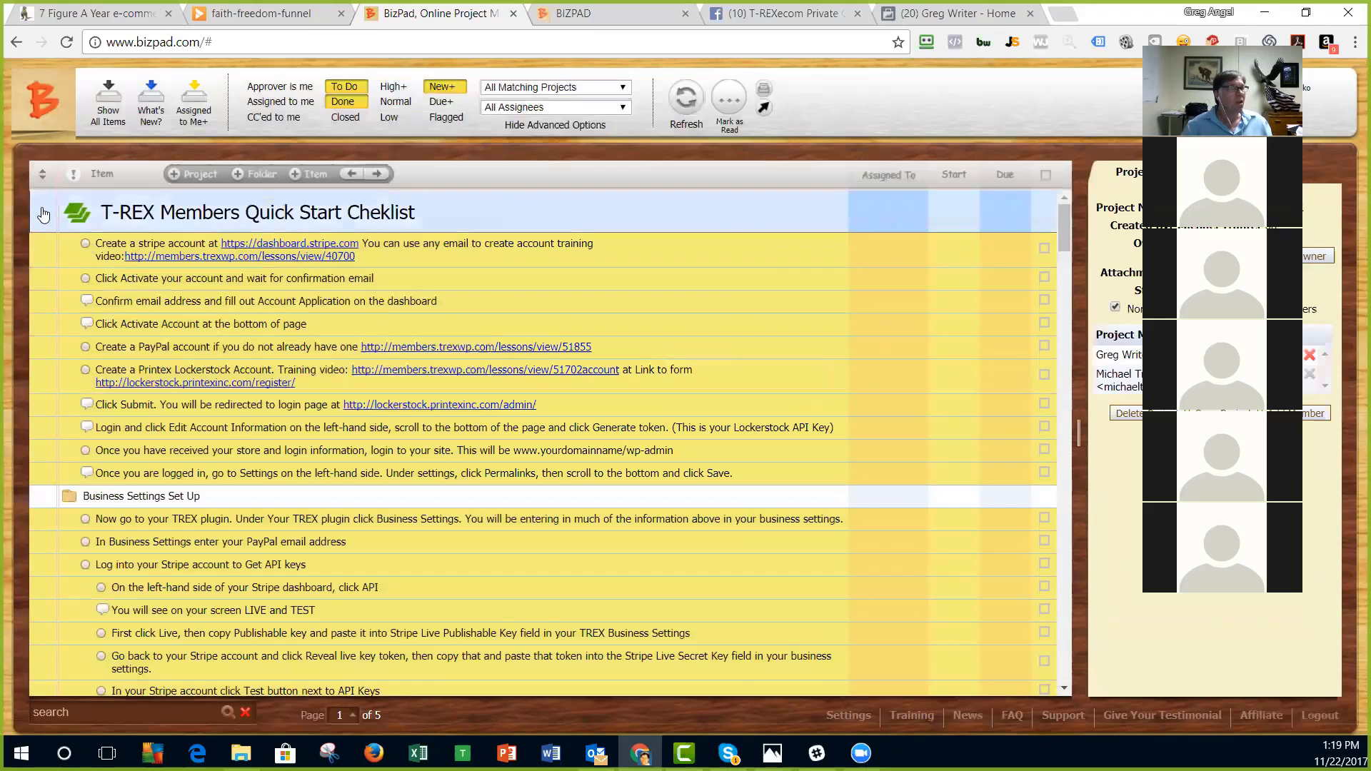
pyautogui.click(690, 260)
pyautogui.press('Down')
pyautogui.press('Down')
pyautogui.press('Down')
pyautogui.press('Down')
pyautogui.press('Down')
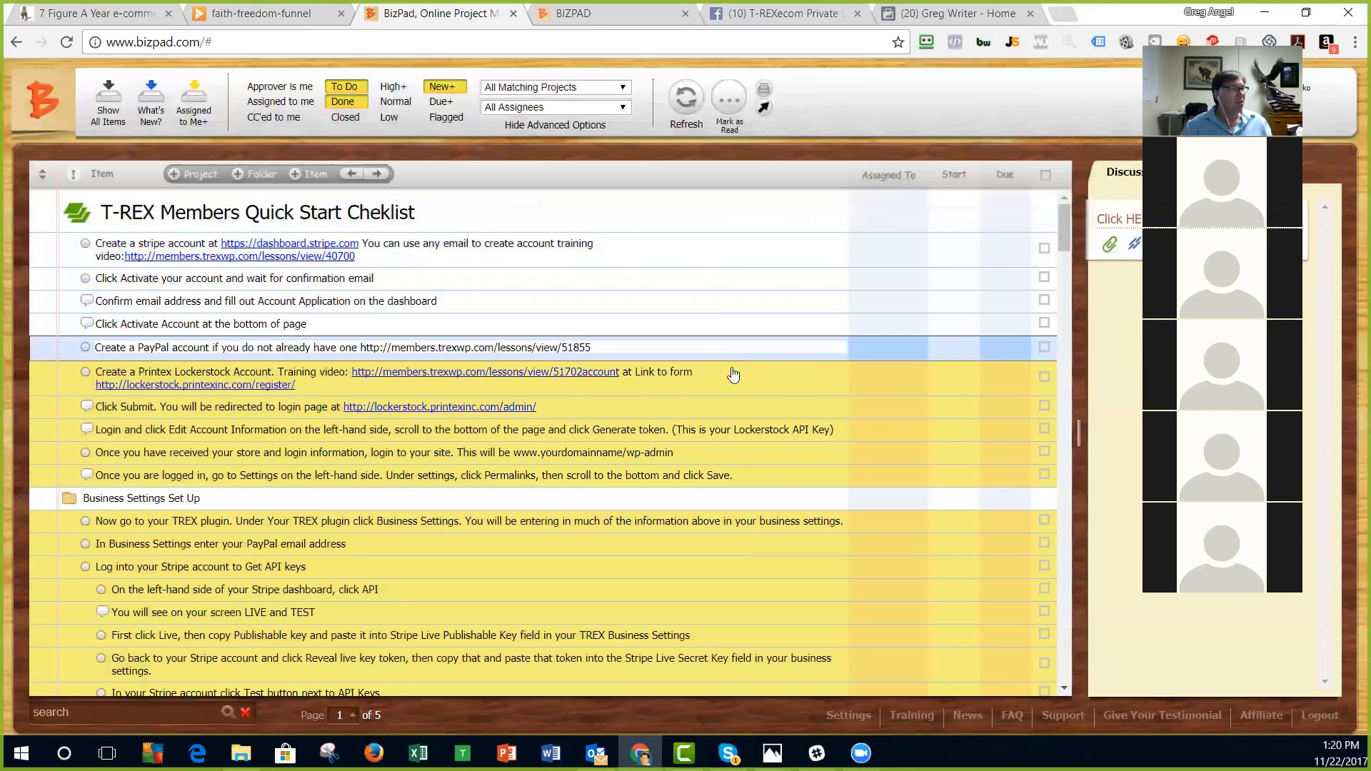
pyautogui.press('Down')
pyautogui.press('Down')
pyautogui.press('Down')
pyautogui.press('Down')
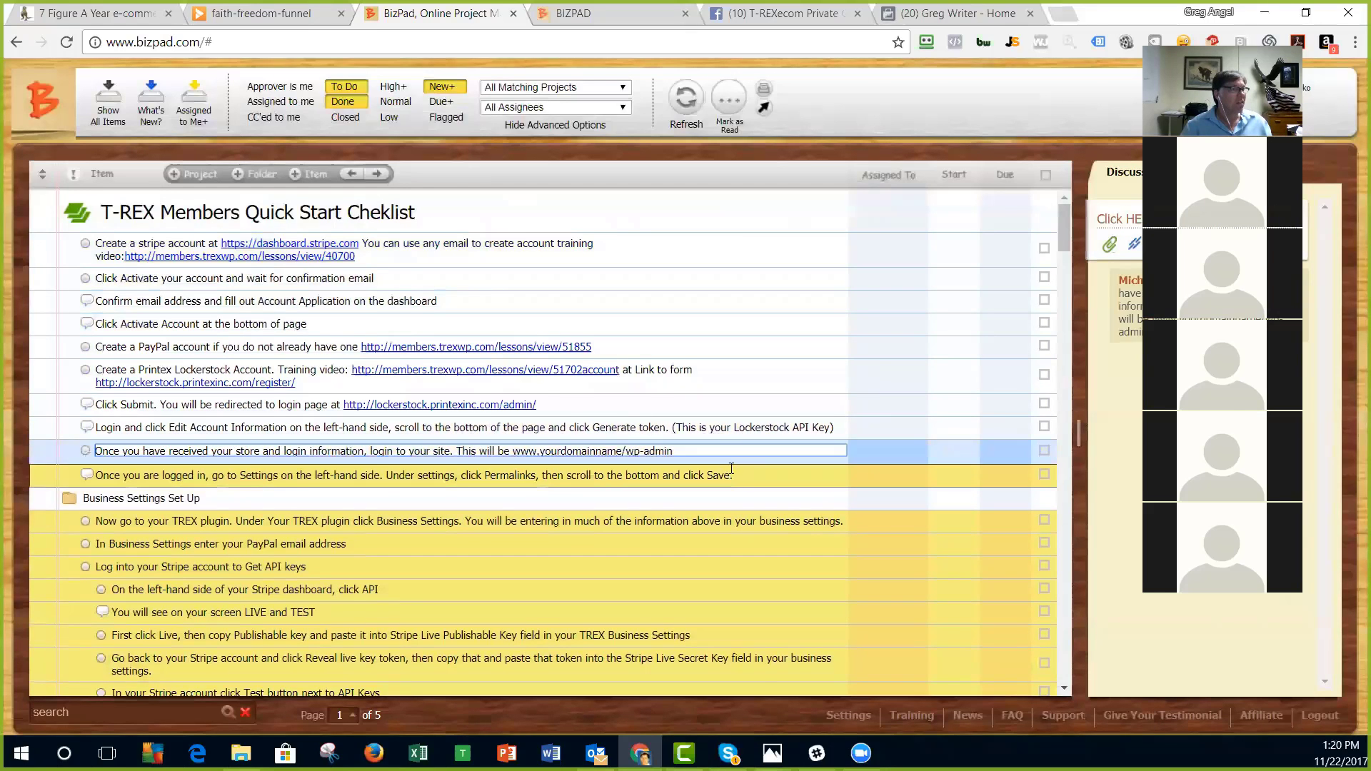
pyautogui.press('Down')
pyautogui.press('Down')
pyautogui.press('Down')
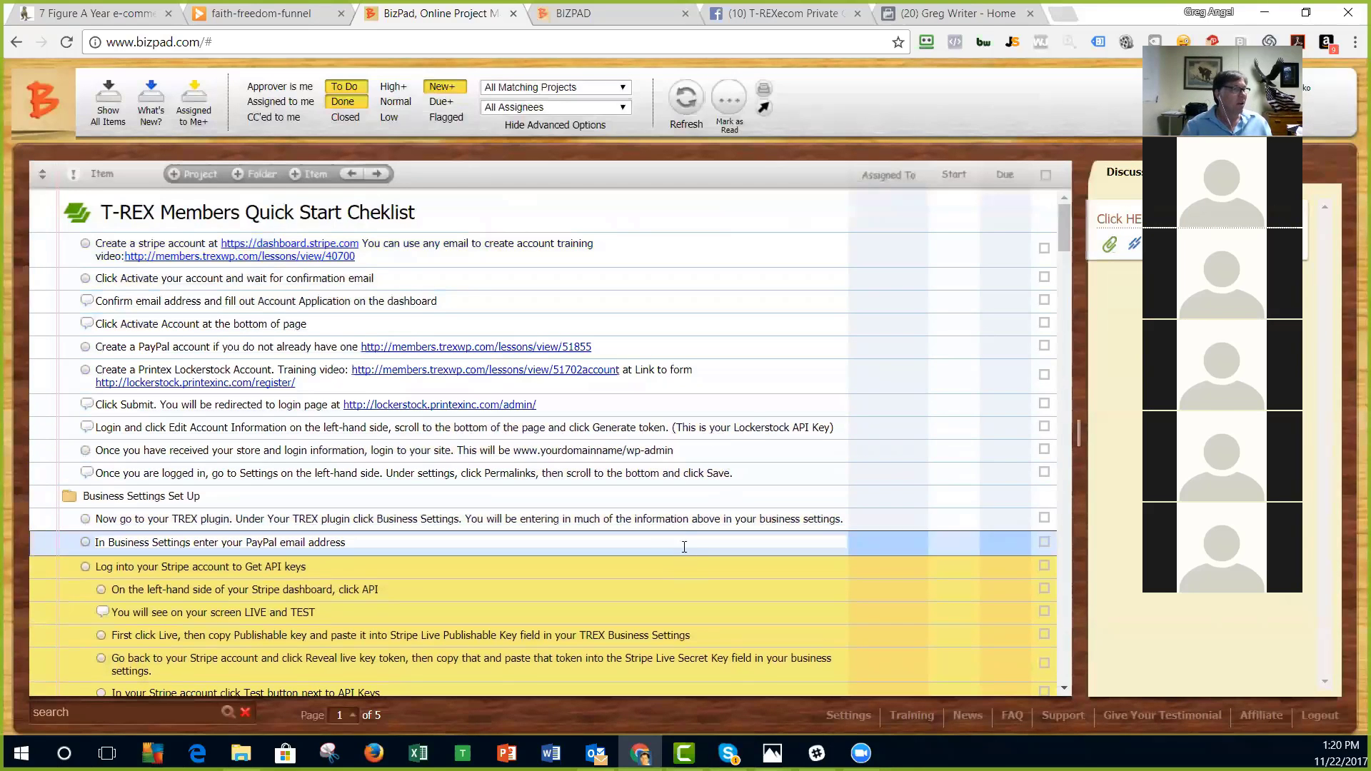
pyautogui.click(153, 115)
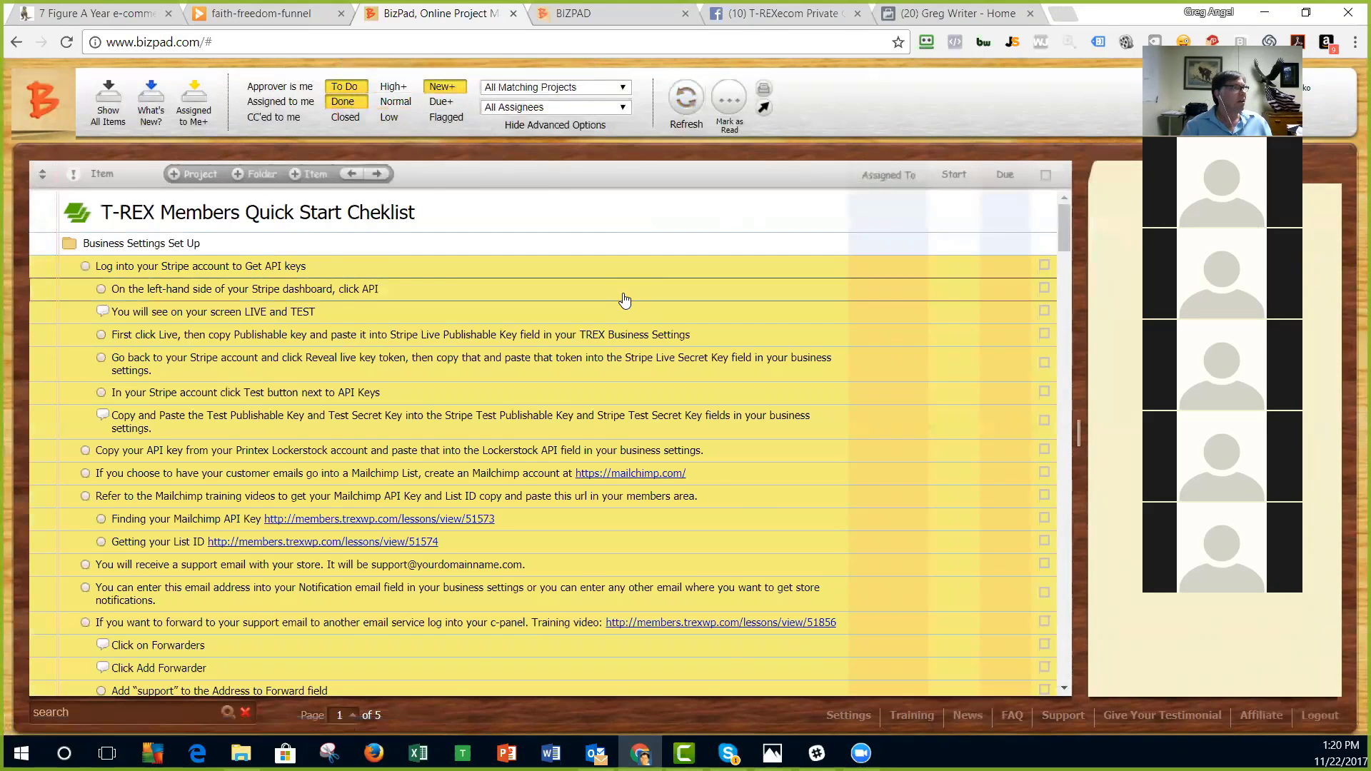
# Step: Look through the remaining new items and examine the project details of the T-REX Quick Start Checklist copies
pyautogui.scroll(-10, 625, 299)
pyautogui.scroll(7, 624, 292)
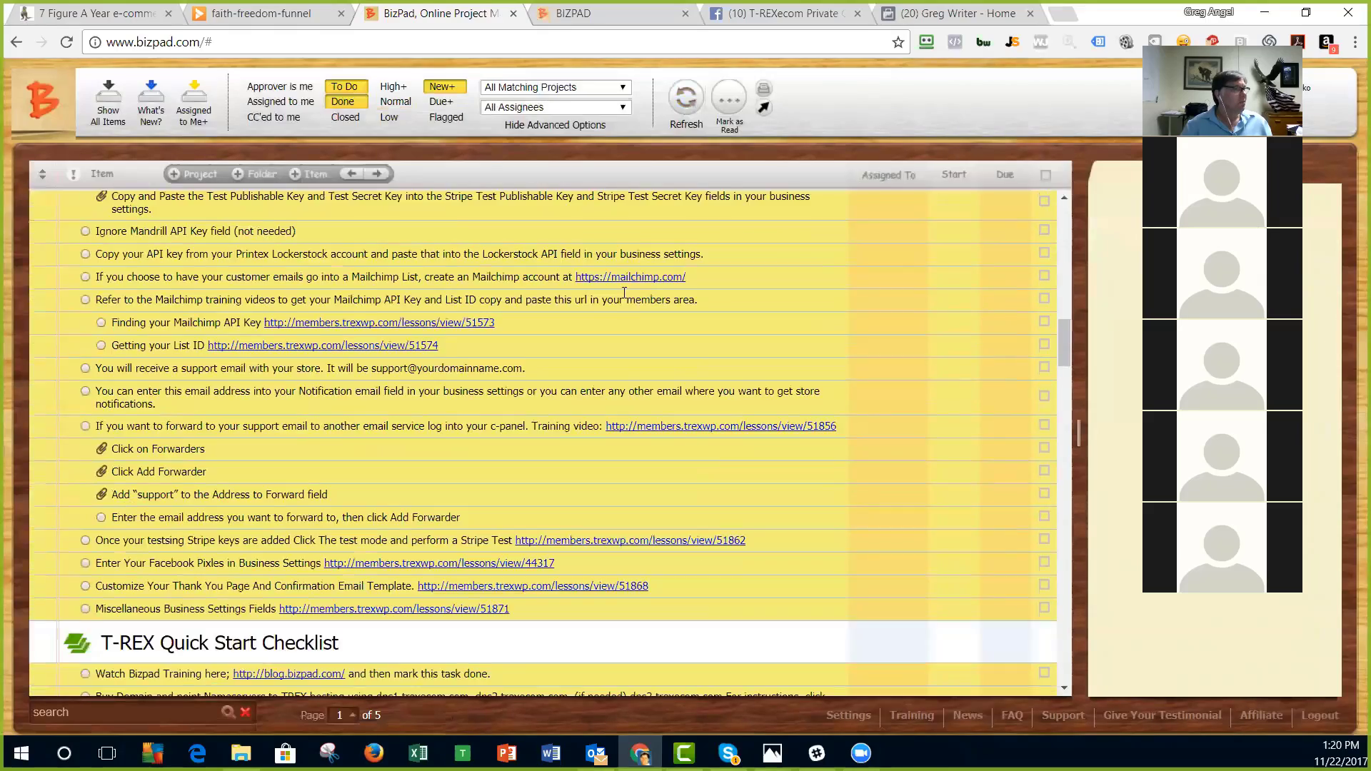
pyautogui.scroll(-8, 624, 293)
pyautogui.scroll(8, 625, 296)
pyautogui.scroll(-5, 625, 299)
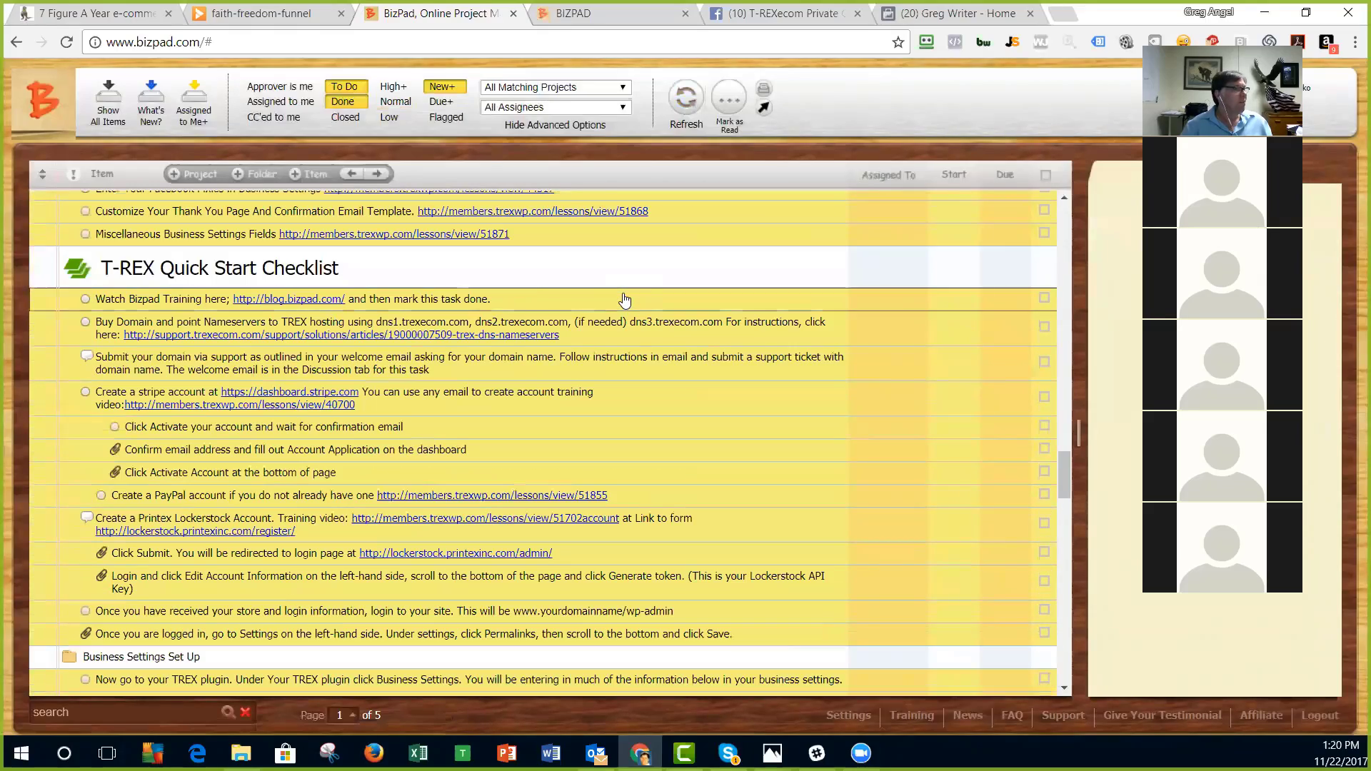
pyautogui.click(54, 275)
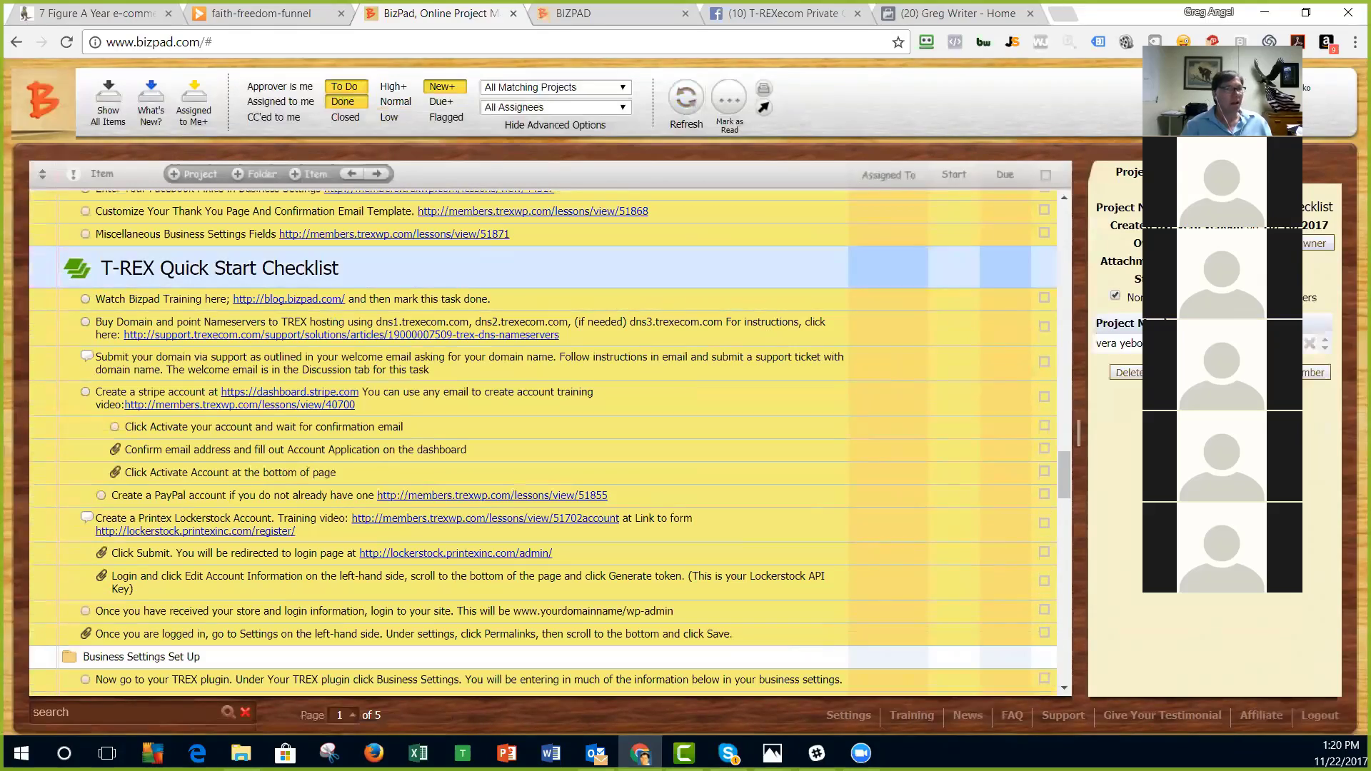
pyautogui.scroll(5, 626, 340)
pyautogui.scroll(-5, 626, 340)
pyautogui.scroll(6, 805, 281)
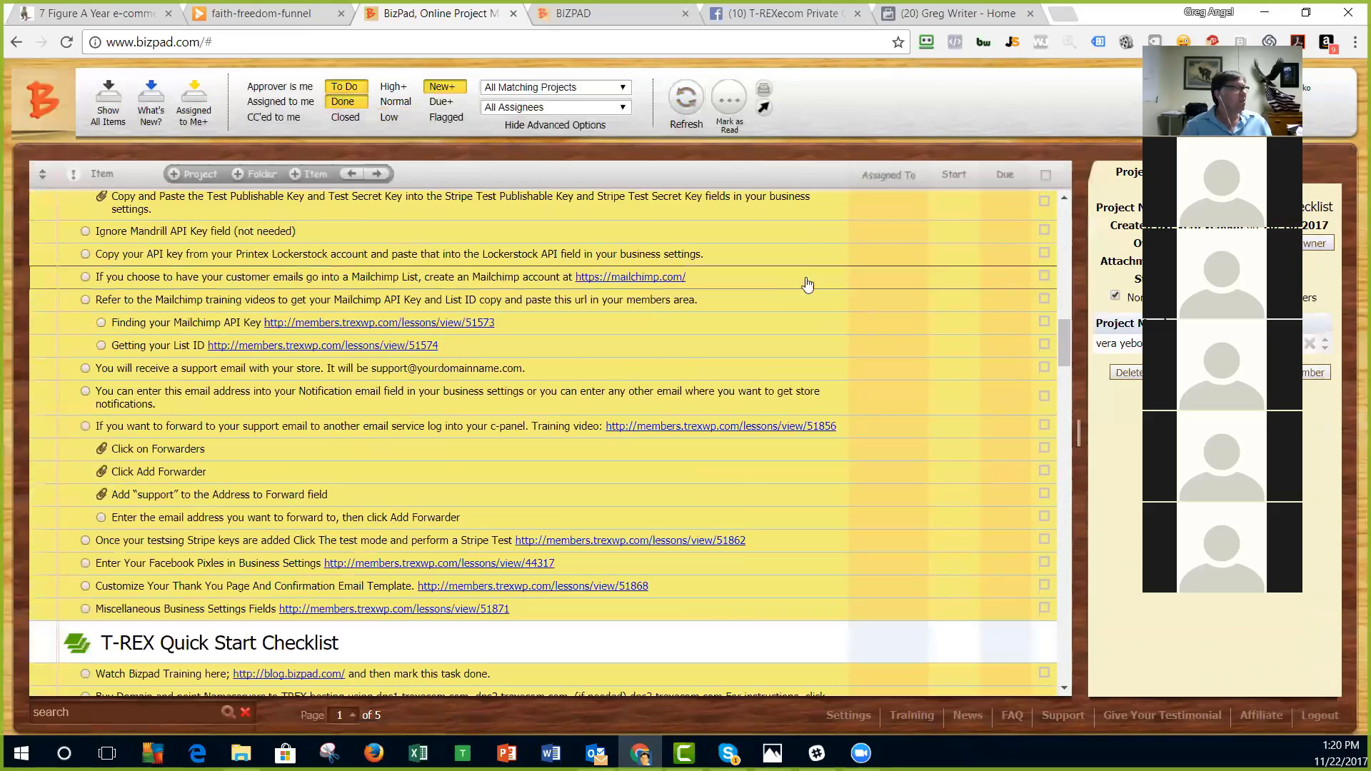
pyautogui.scroll(1, 805, 282)
pyautogui.scroll(4, 471, 257)
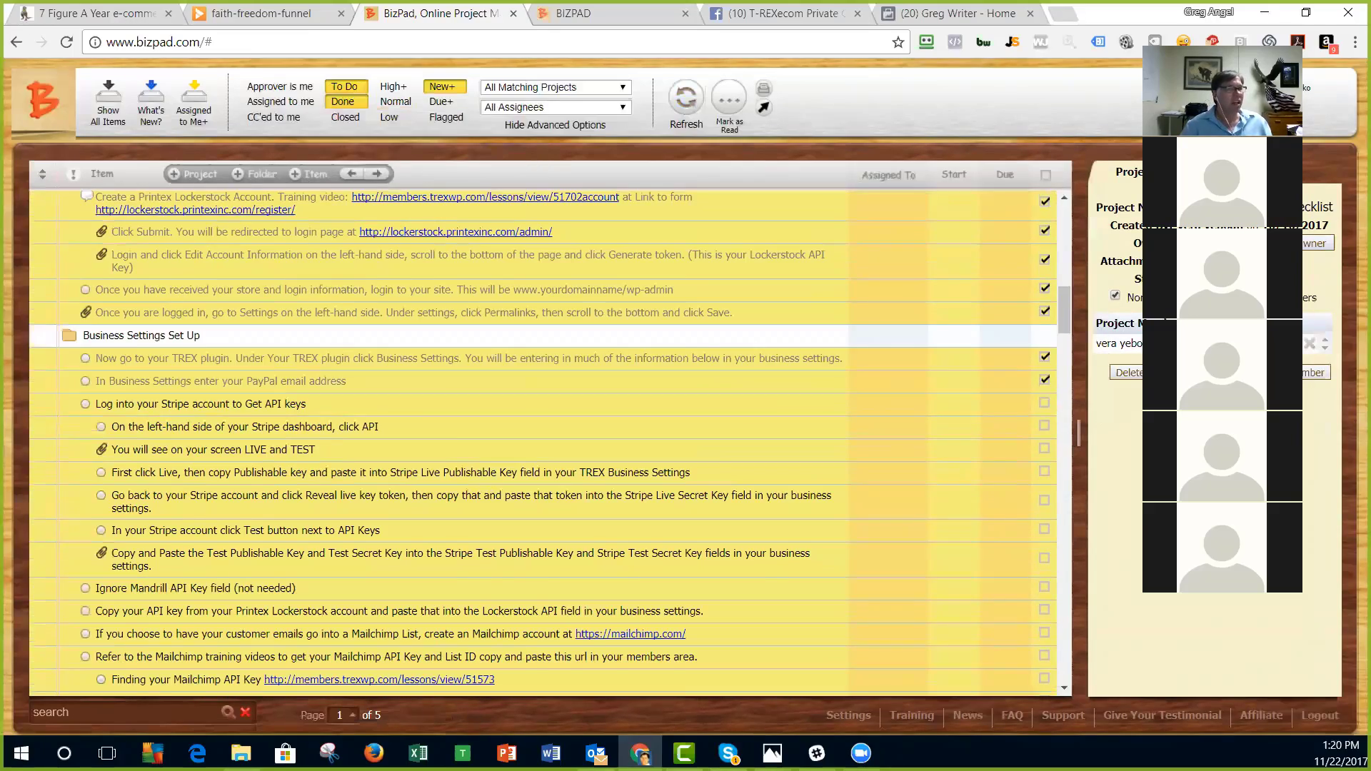
pyautogui.scroll(4, 471, 257)
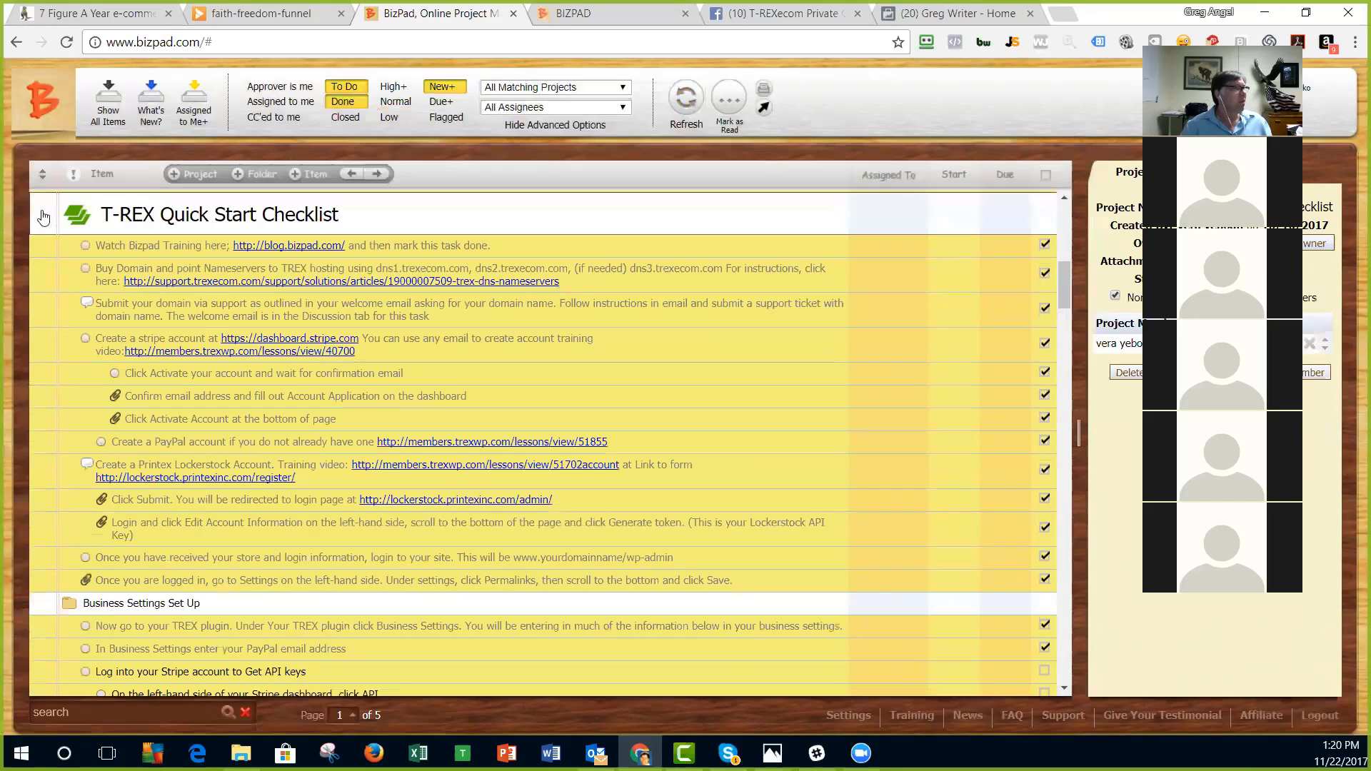
pyautogui.click(43, 220)
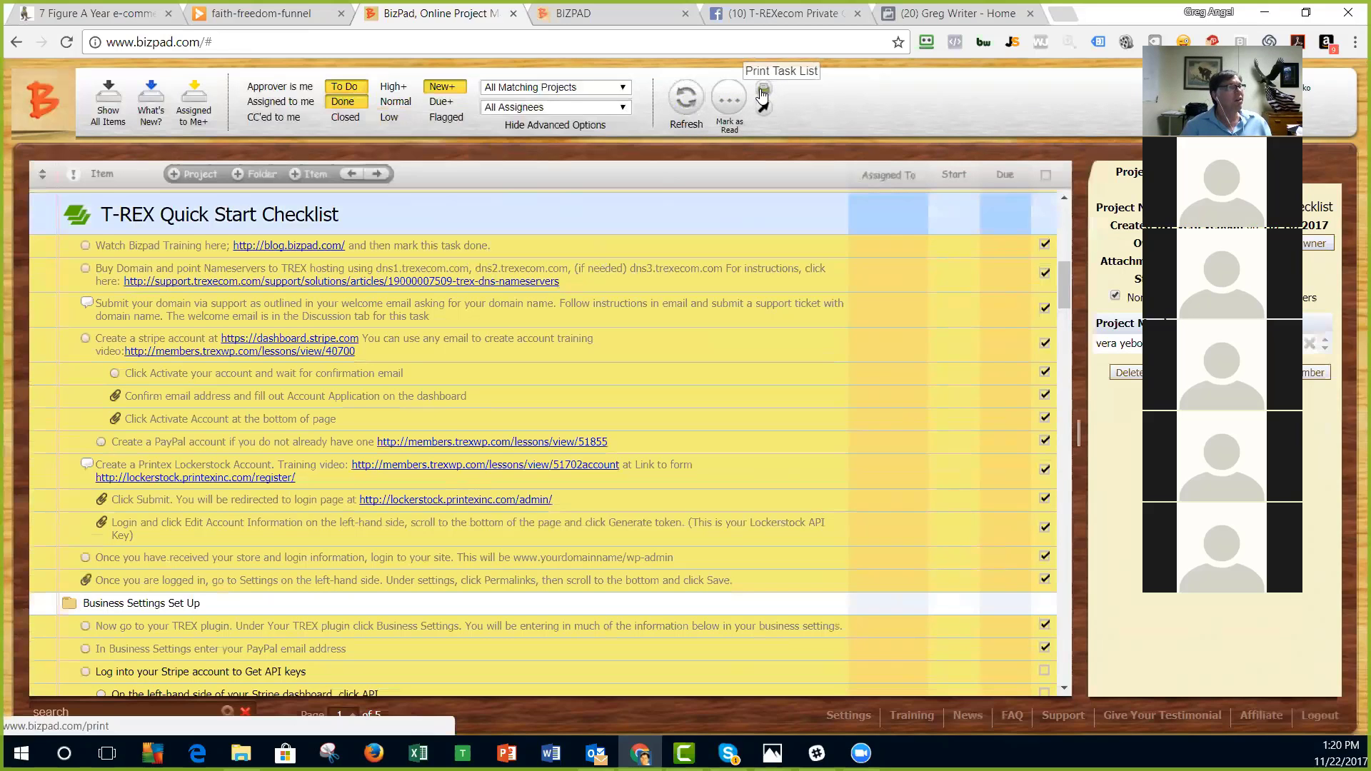
# Step: Look over the highlighted new items in the list and mark all of them on this page as read
pyautogui.click(735, 108)
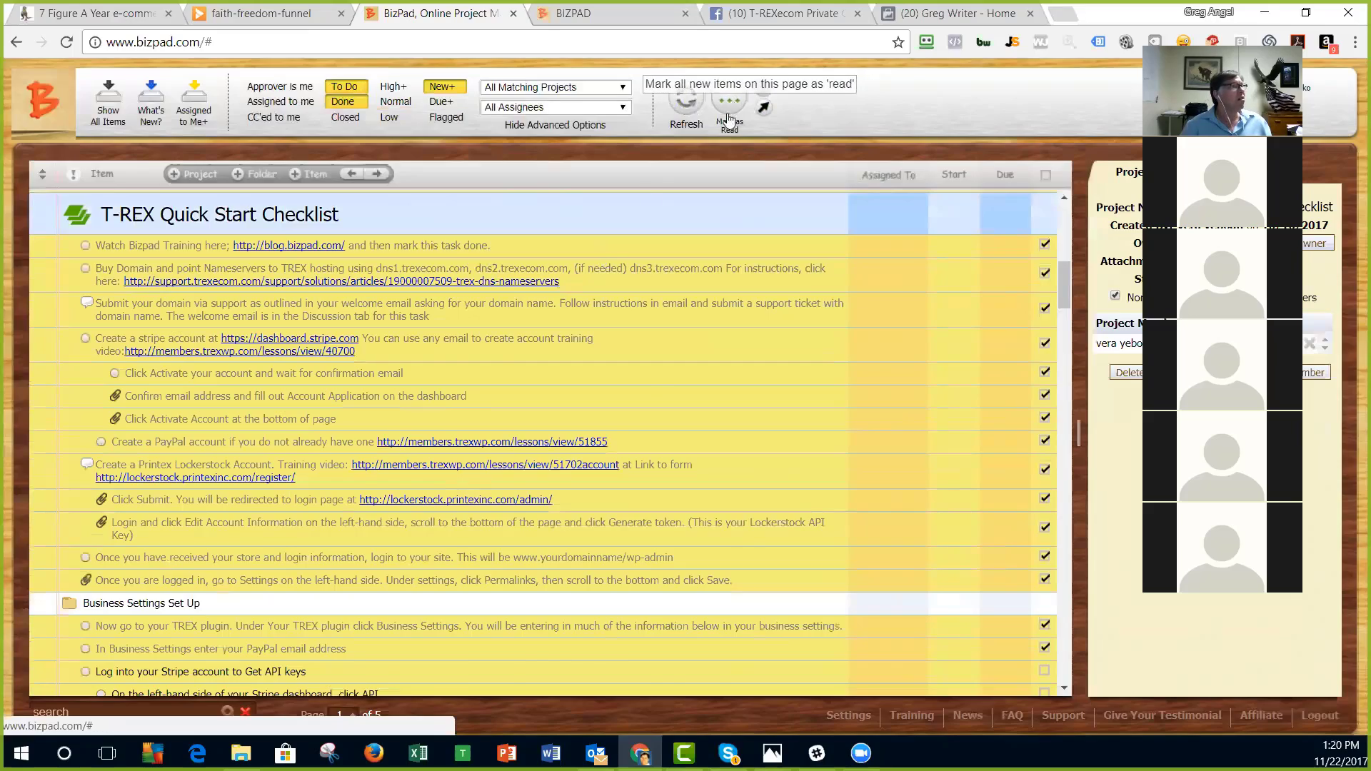
pyautogui.scroll(7, 512, 392)
pyautogui.scroll(-20, 513, 392)
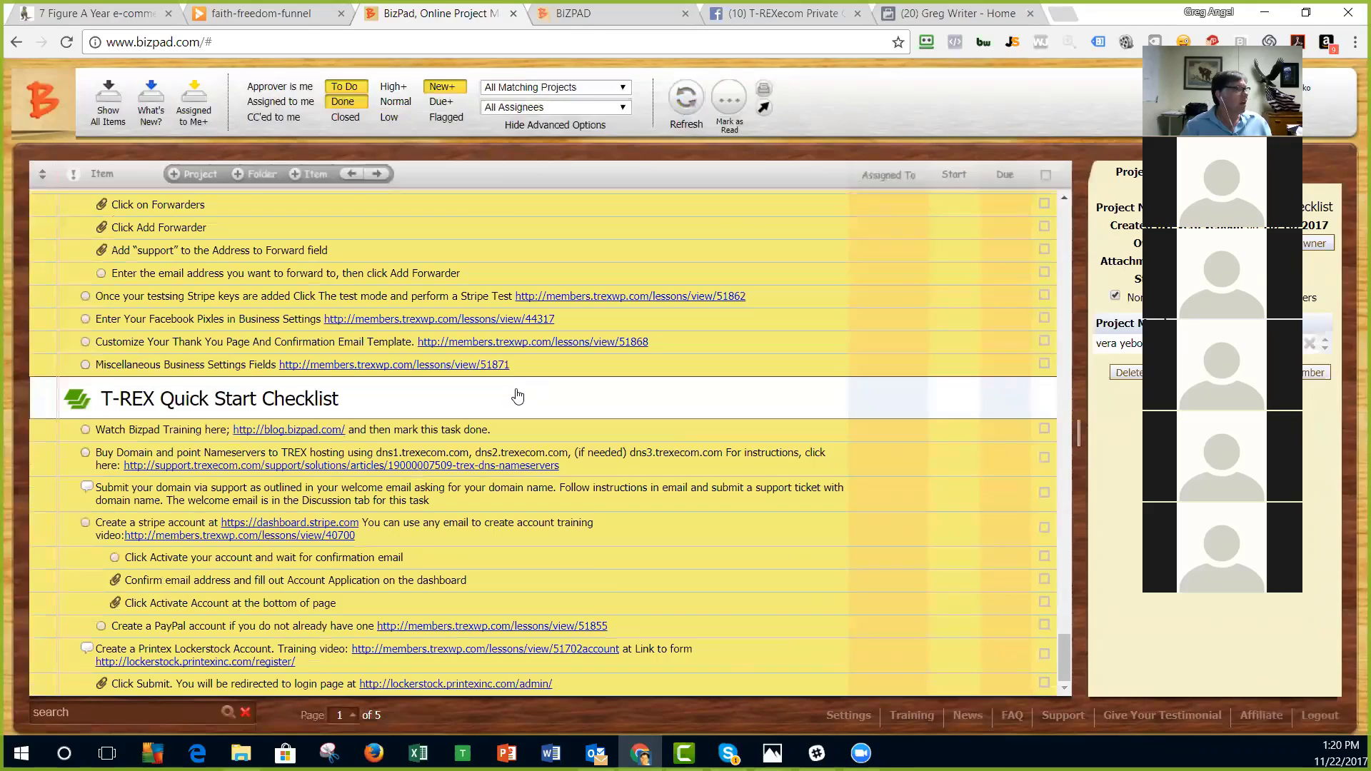
pyautogui.scroll(16, 518, 396)
pyautogui.click(729, 111)
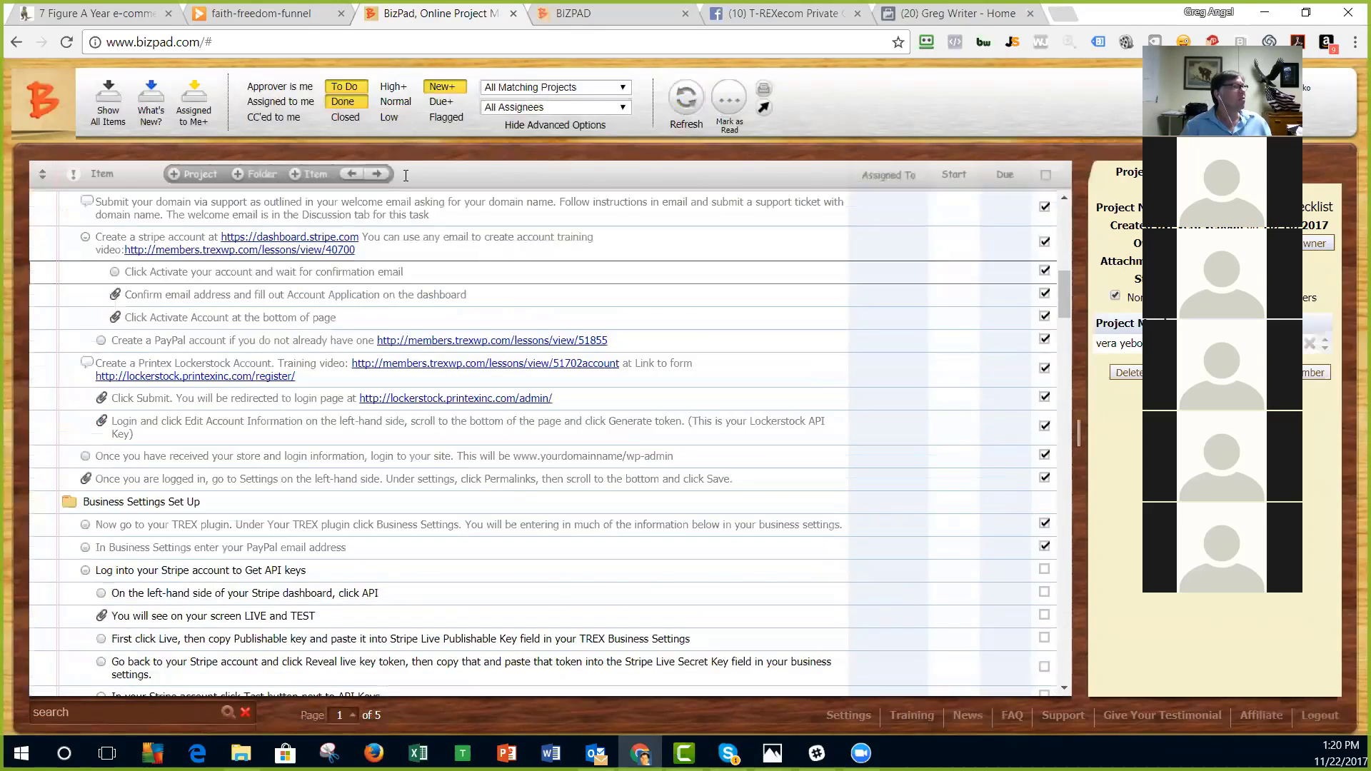
# Step: Remove the Done and New+ filters and show only High+ items of the project 1 - Be Your Own You 2017
pyautogui.click(343, 101)
pyautogui.click(442, 87)
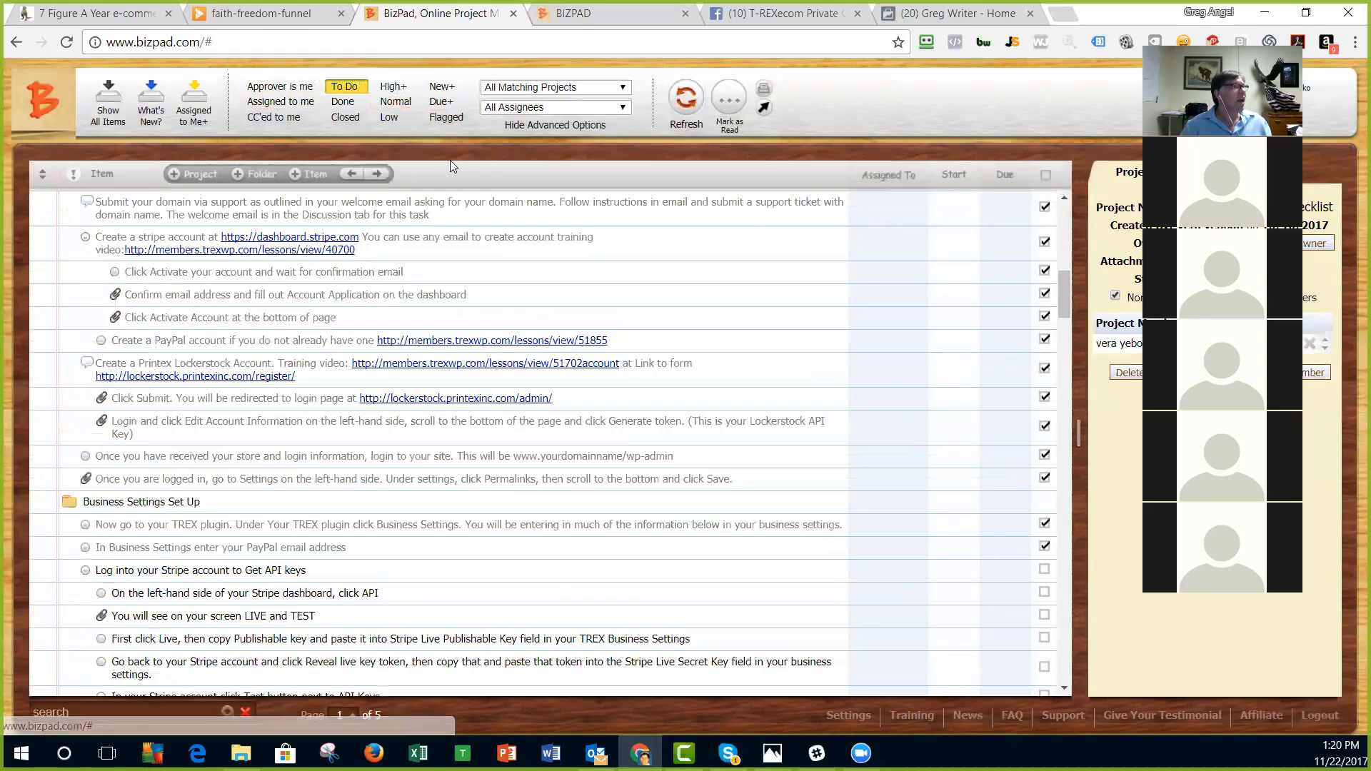
pyautogui.click(603, 88)
pyautogui.click(627, 270)
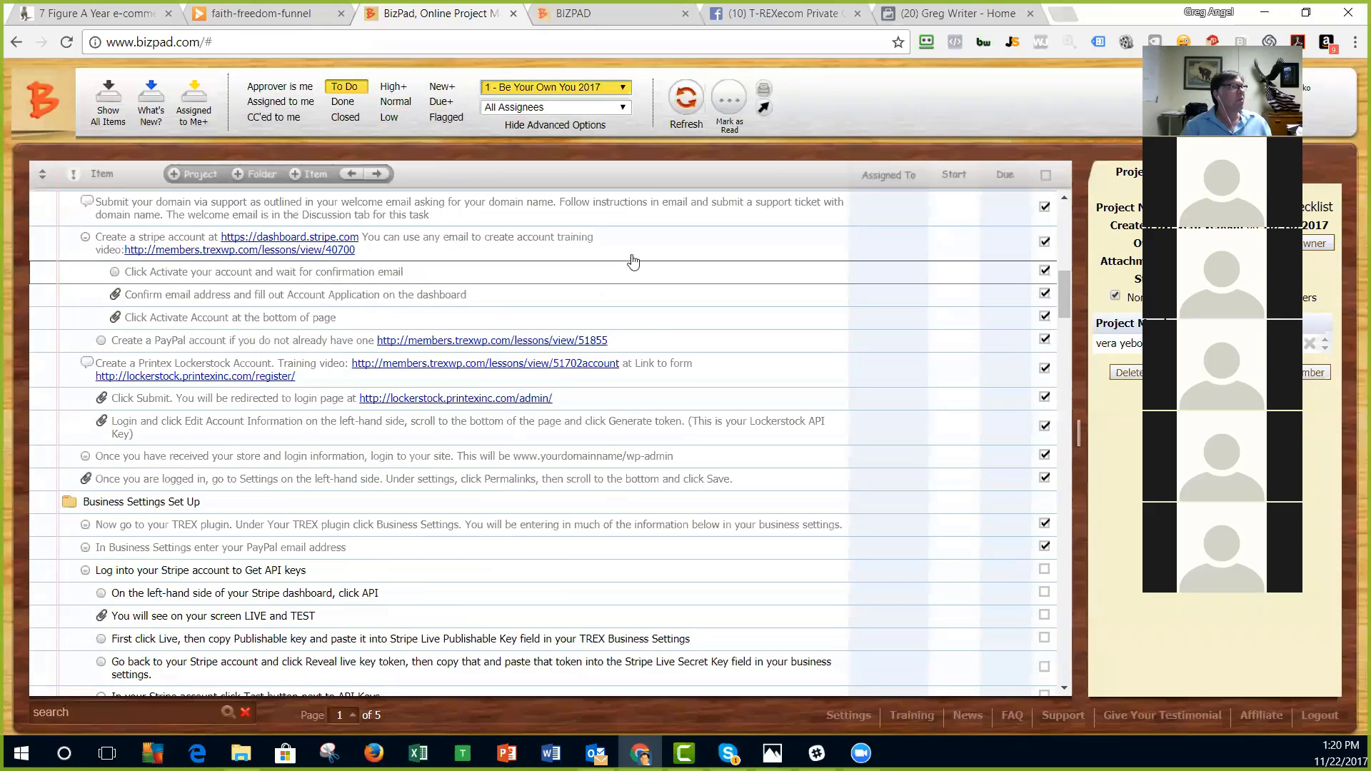
pyautogui.click(394, 86)
pyautogui.click(685, 107)
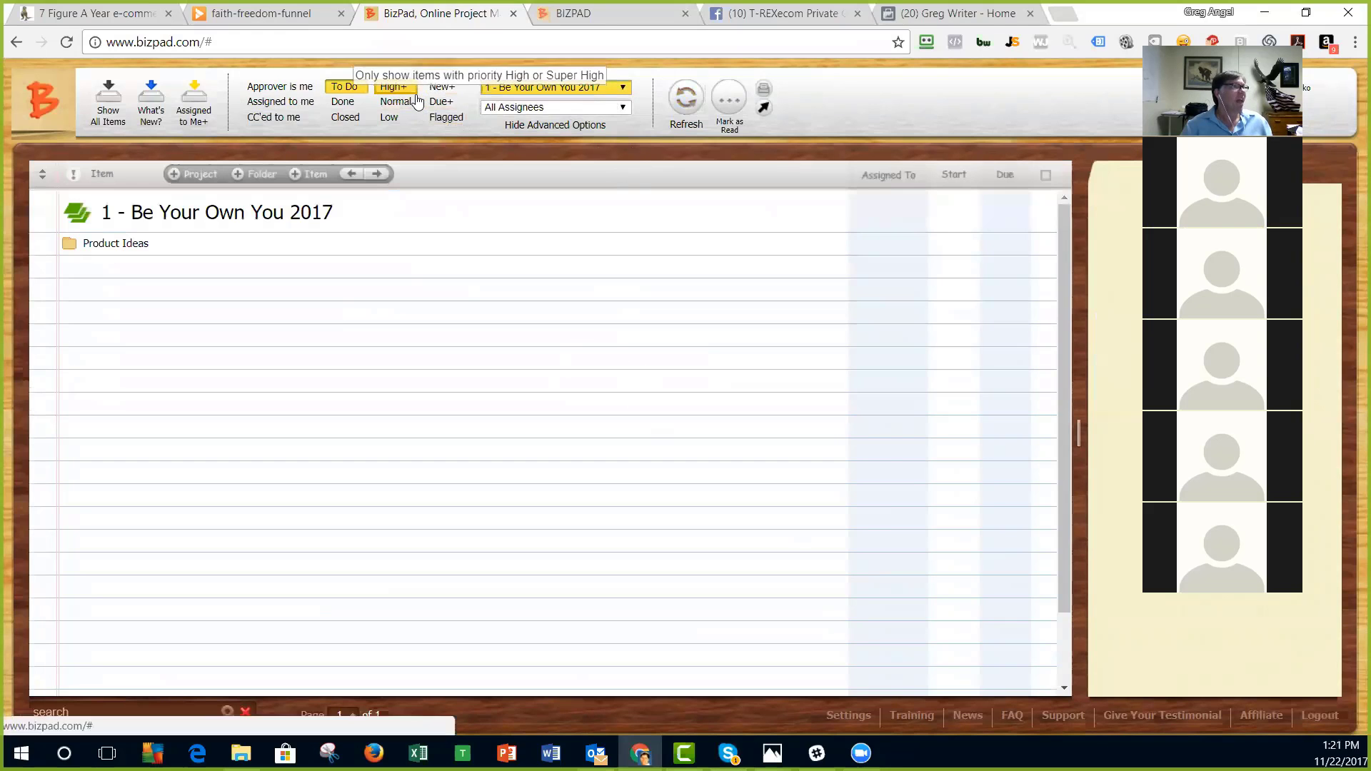
# Step: Remove the High+ filter and load the to-do items of the VA - Tasks project
pyautogui.click(394, 87)
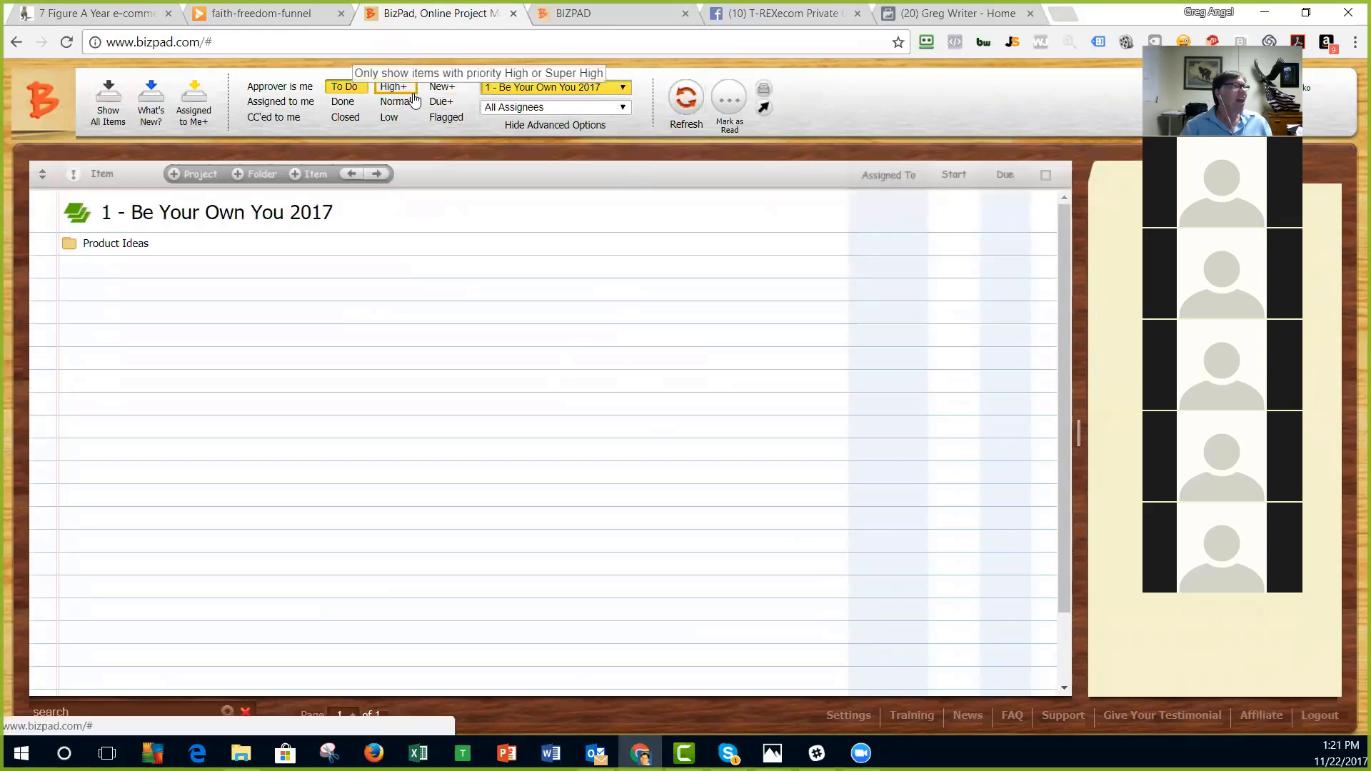
pyautogui.click(620, 89)
pyautogui.scroll(-5, 983, 146)
pyautogui.moveTo(1024, 124); pyautogui.dragTo(1014, 270)
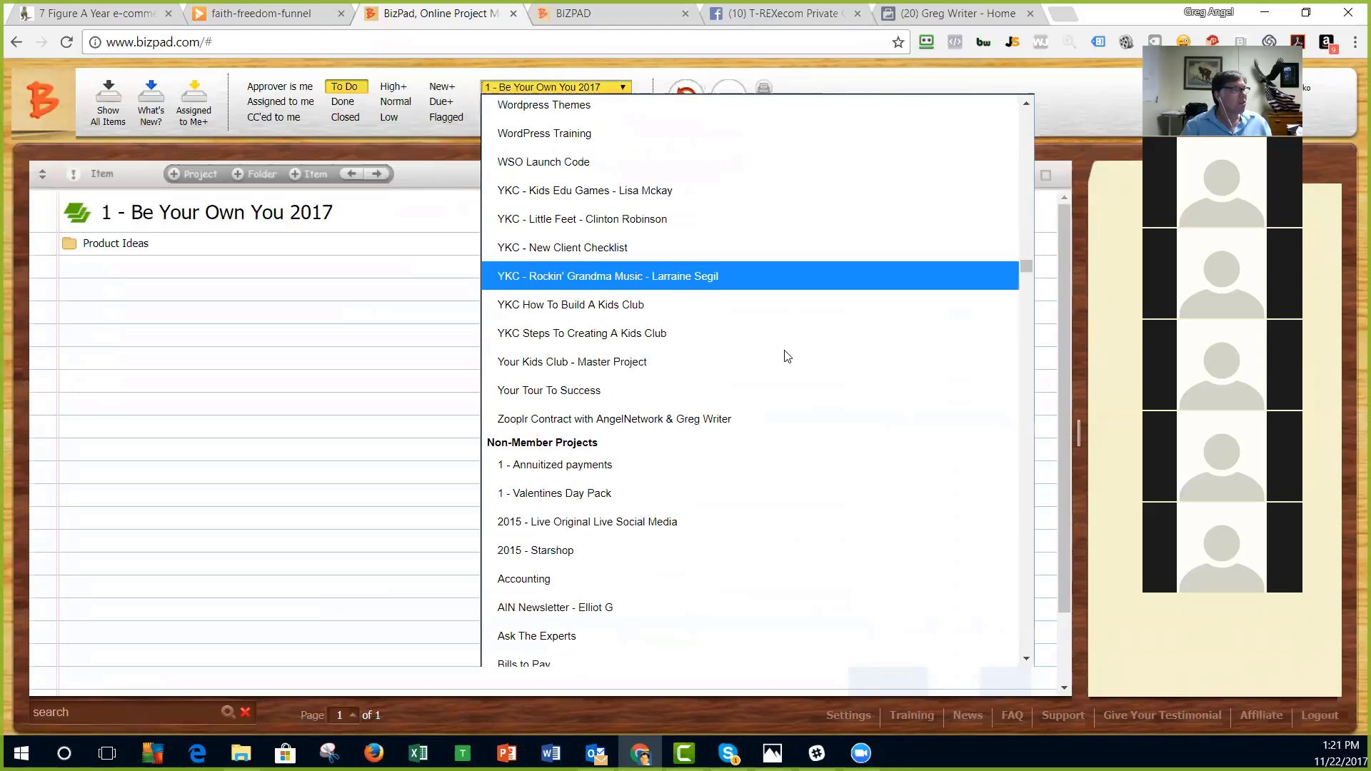
pyautogui.scroll(7, 641, 404)
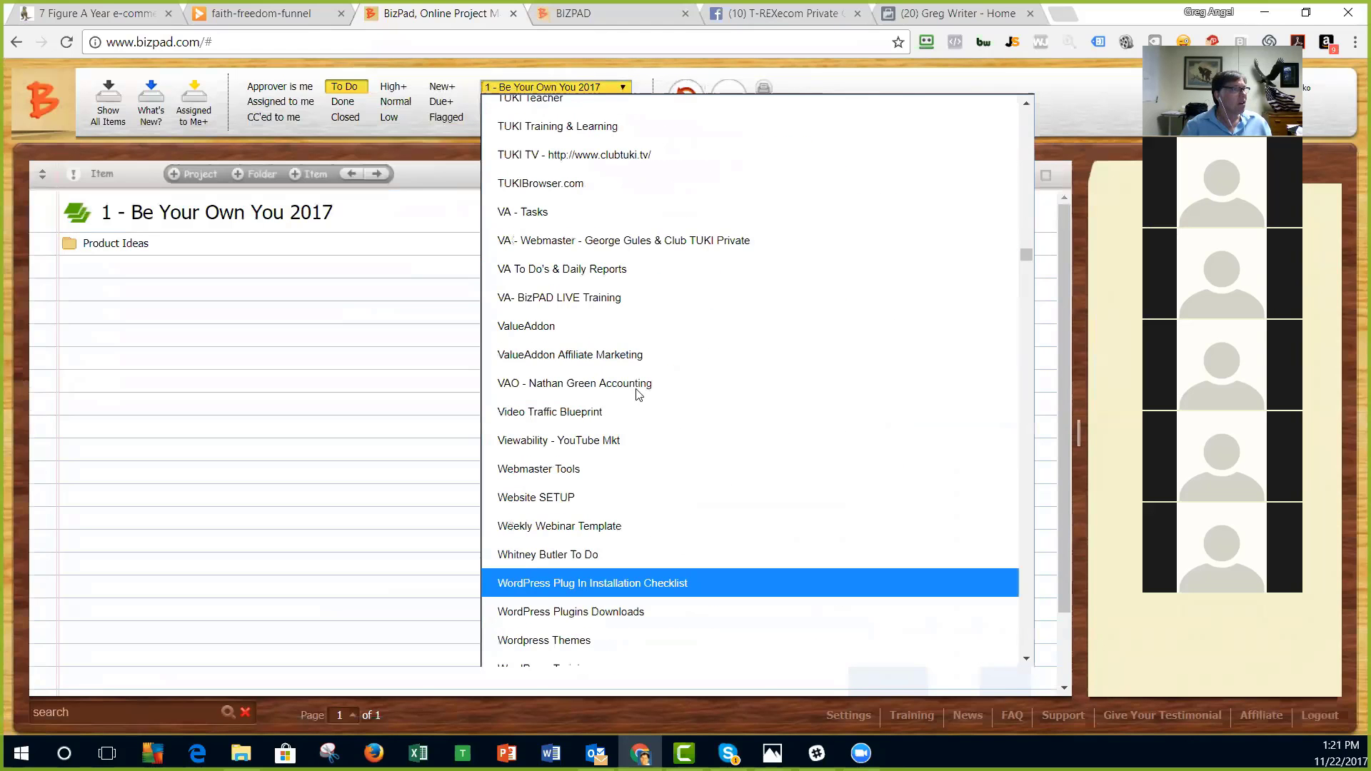
pyautogui.click(557, 211)
pyautogui.click(682, 103)
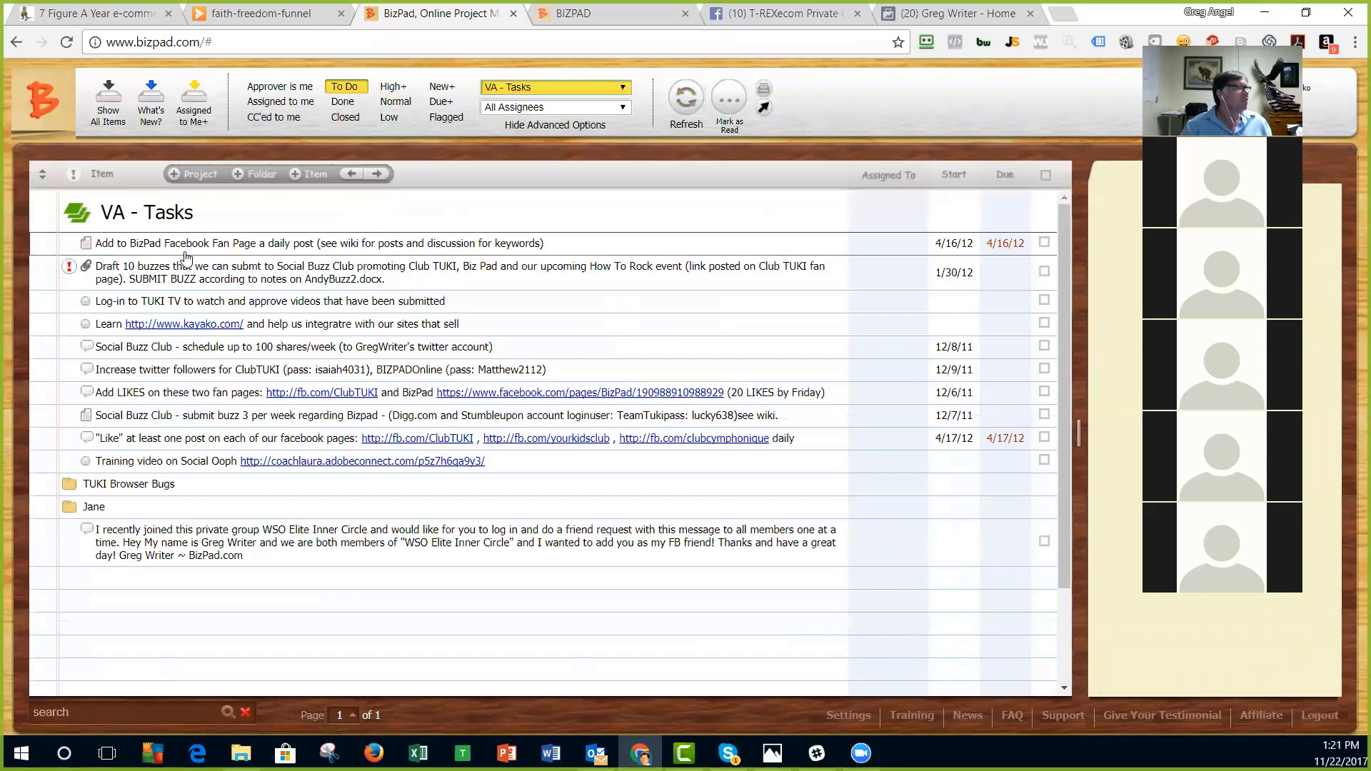
# Step: Examine the discussions of the Facebook Fan Page post, Social Buzz Club draft and TUKI TV video approval tasks
pyautogui.click(170, 241)
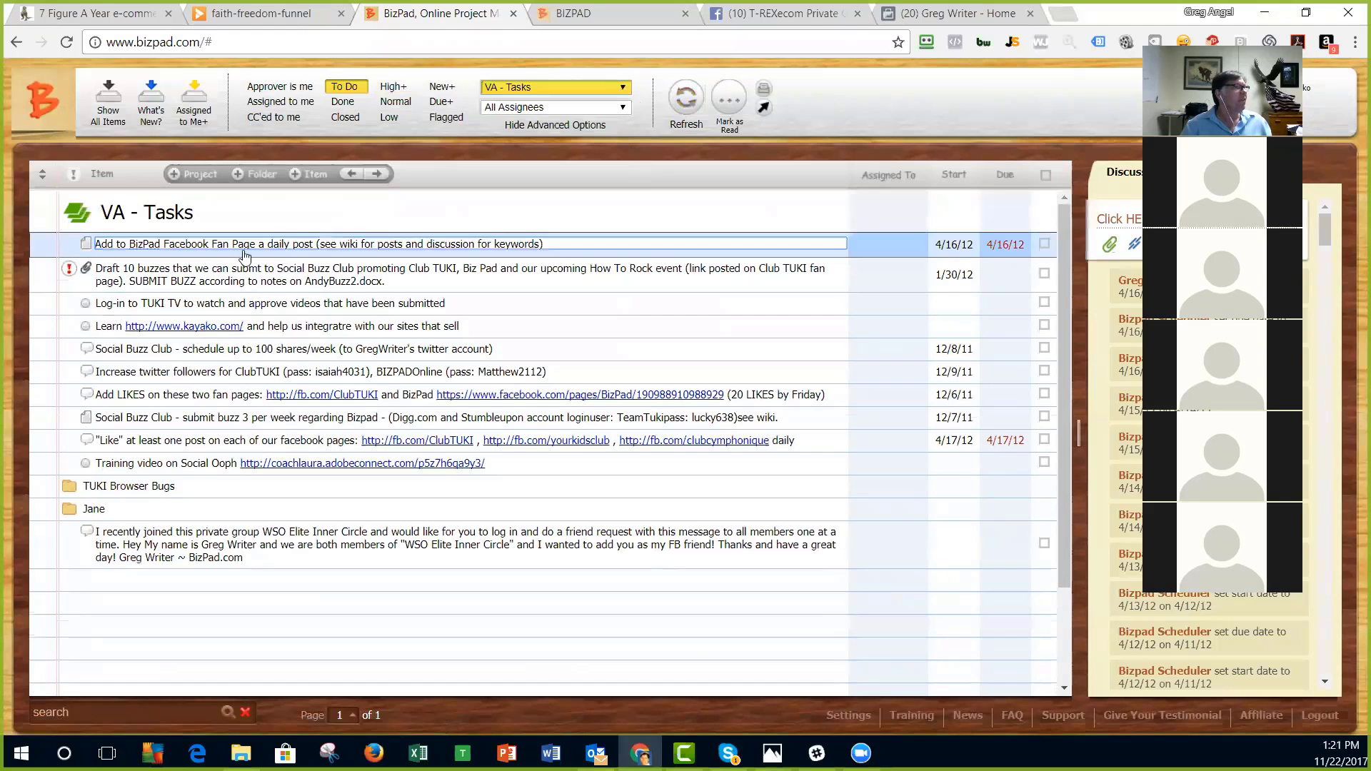
pyautogui.click(379, 268)
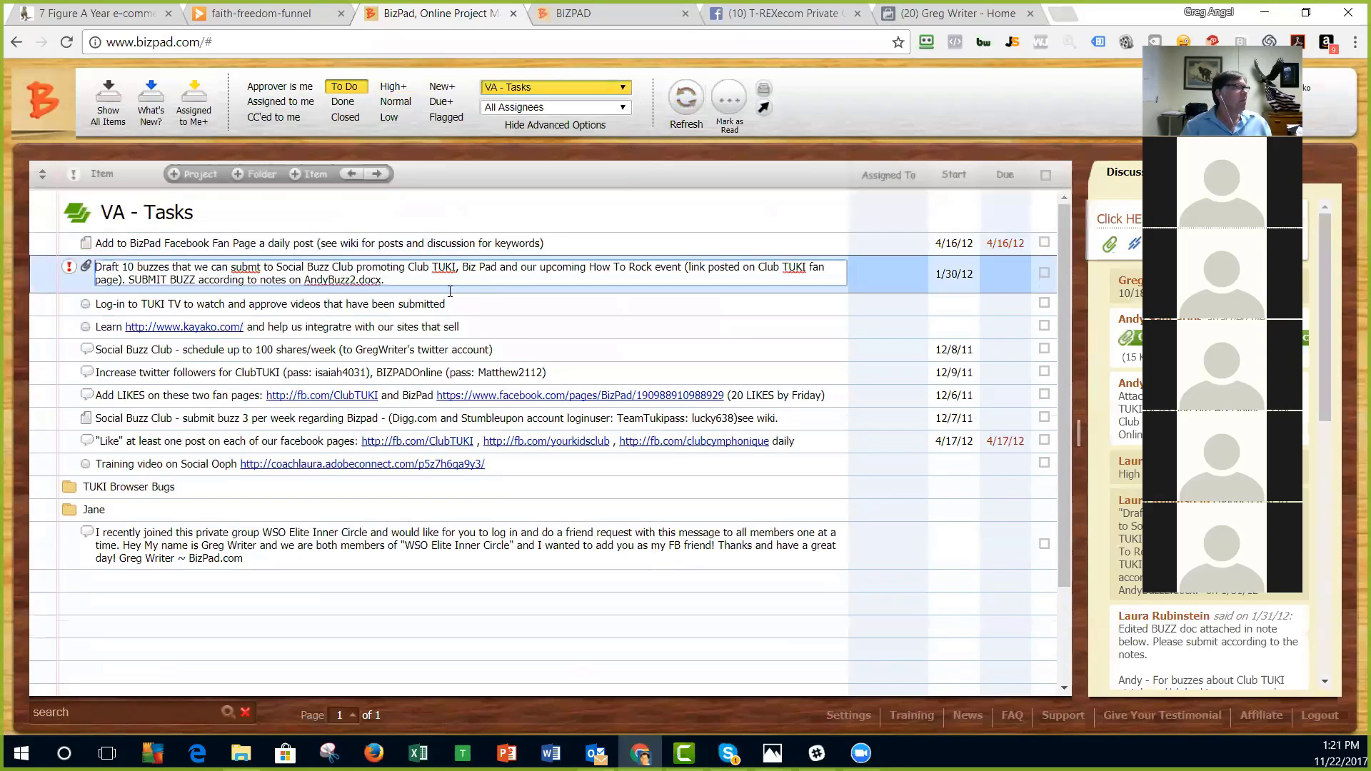
pyautogui.click(307, 305)
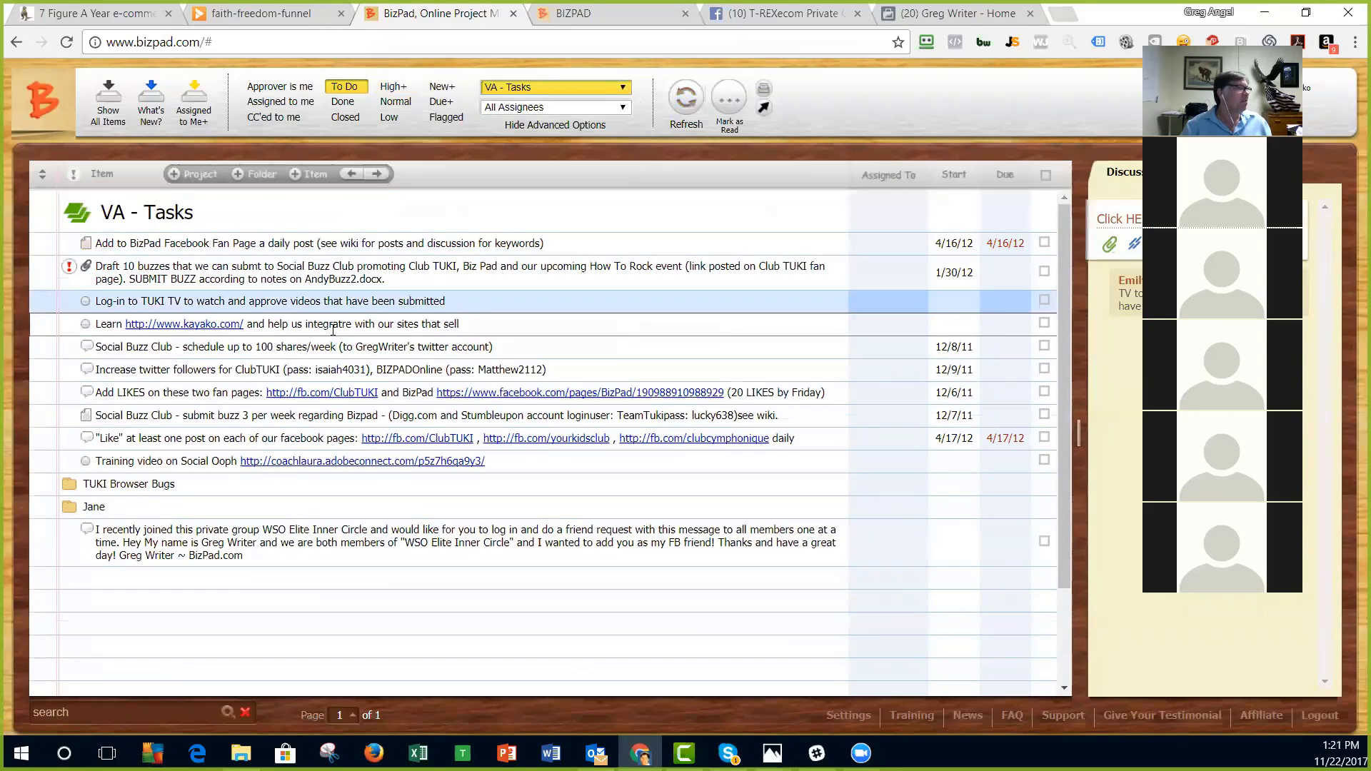
# Step: Examine the discussions of the Kayako integration task and the Social Buzz Club 100 shares/week task
pyautogui.click(346, 325)
pyautogui.click(347, 347)
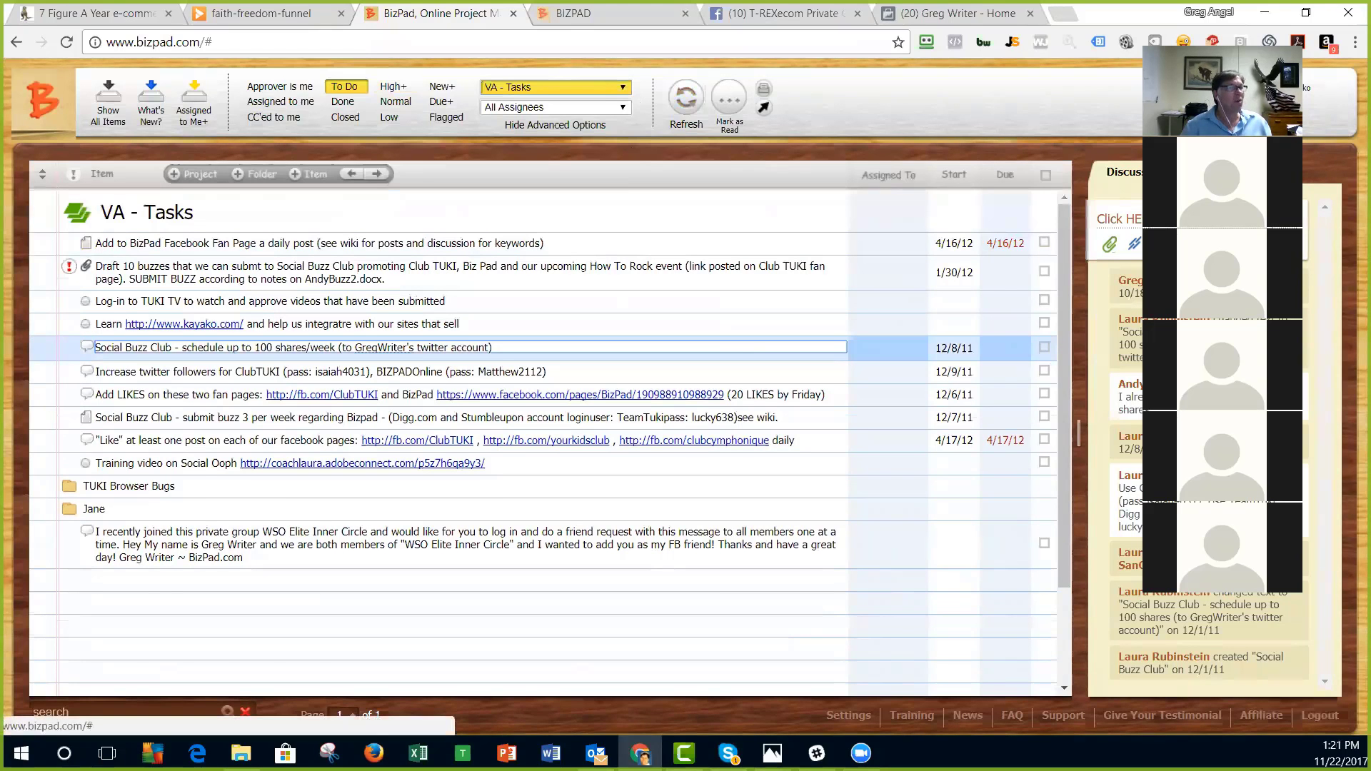
# Step: Try to make the Social Buzz Club 100 shares/week task recur daily with High priority
pyautogui.click(86, 347)
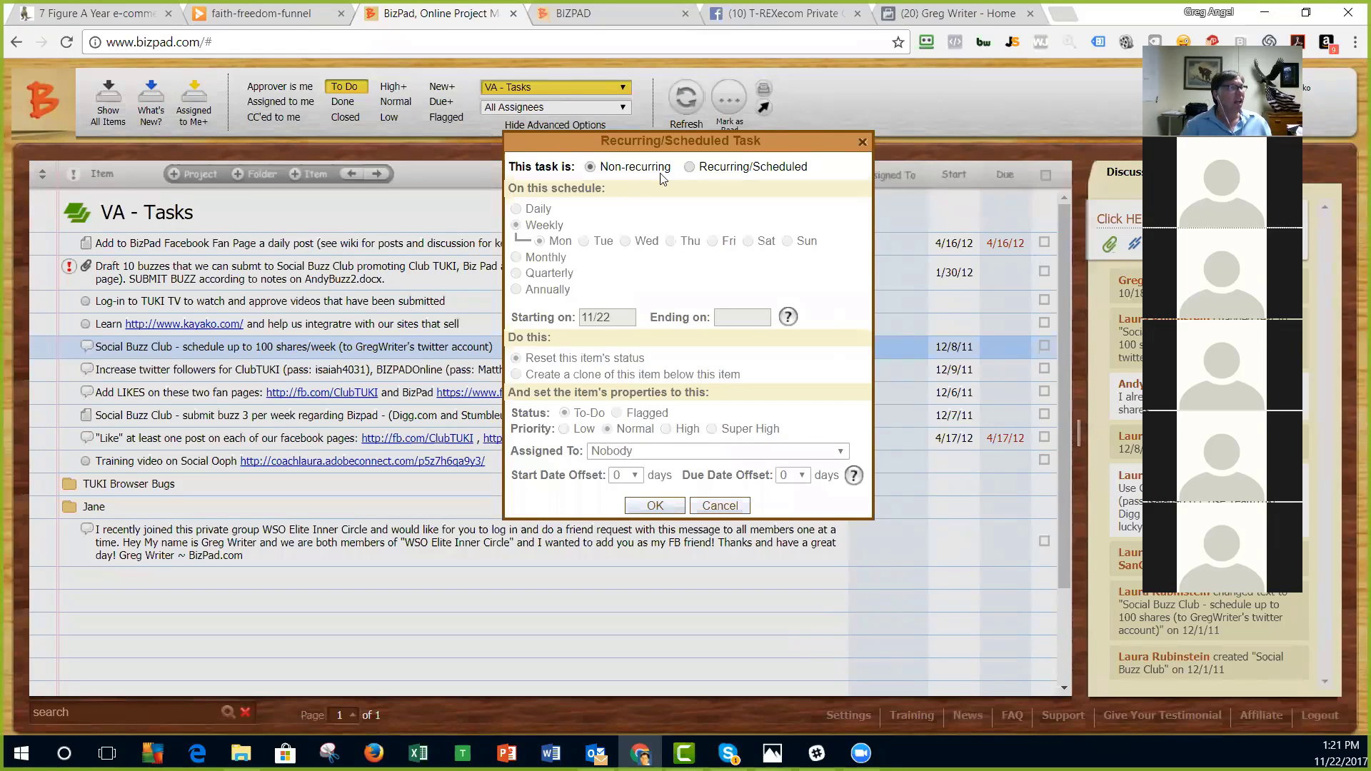
pyautogui.click(689, 168)
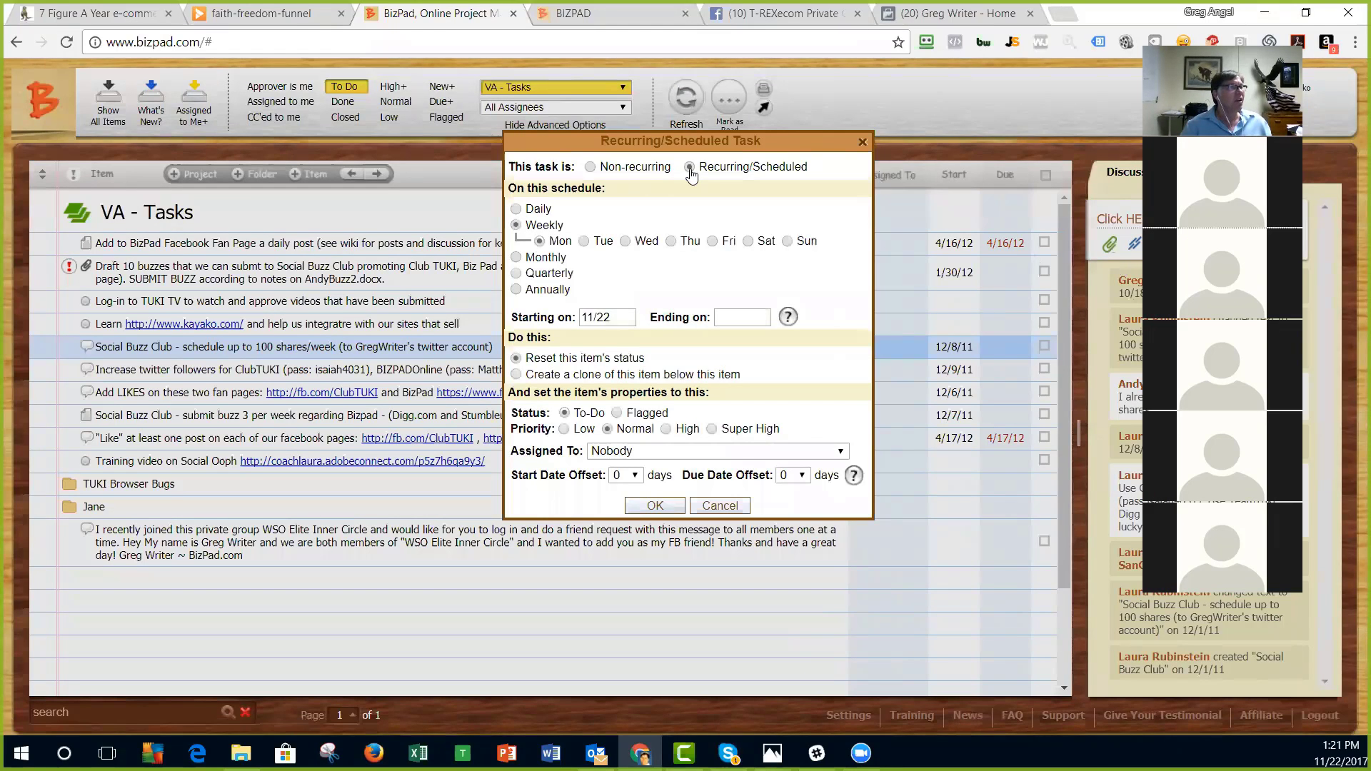
pyautogui.click(516, 209)
pyautogui.click(671, 450)
pyautogui.click(814, 411)
pyautogui.click(590, 168)
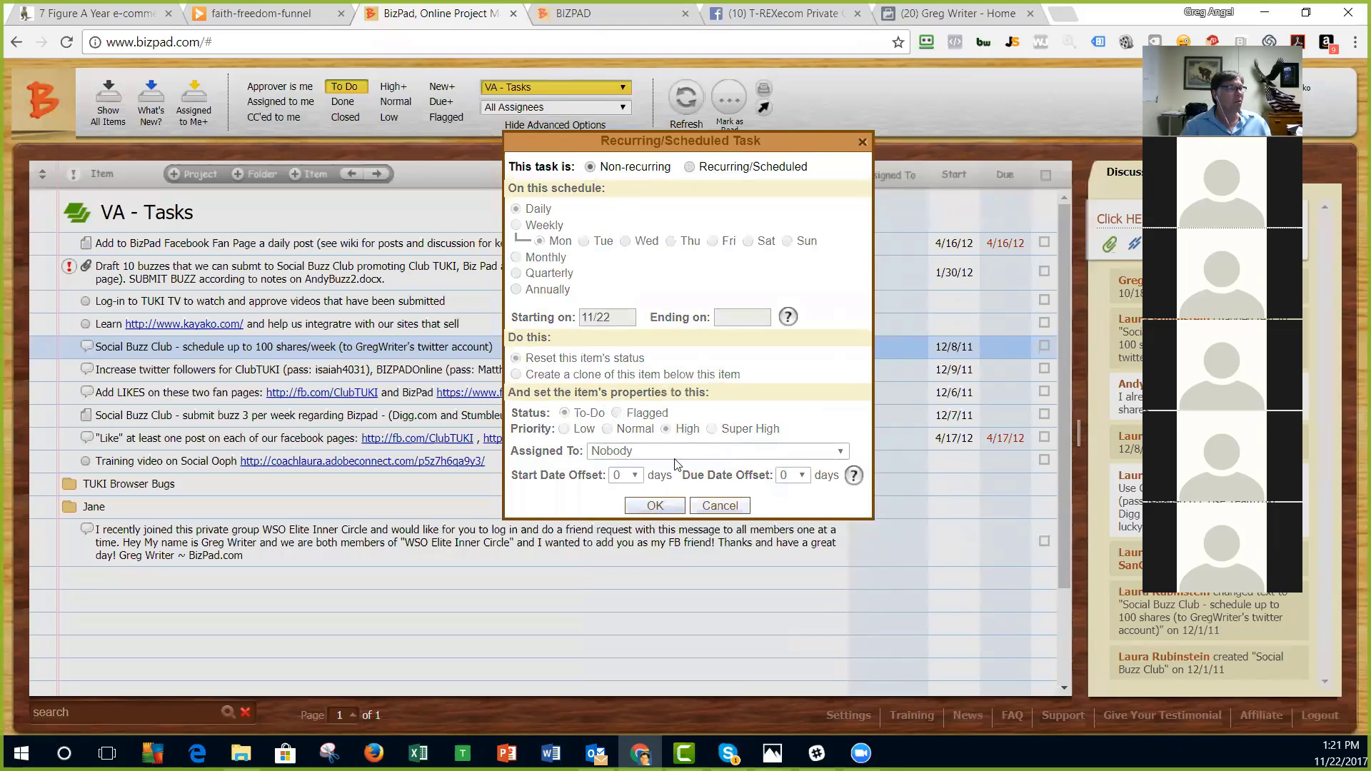
pyautogui.click(707, 505)
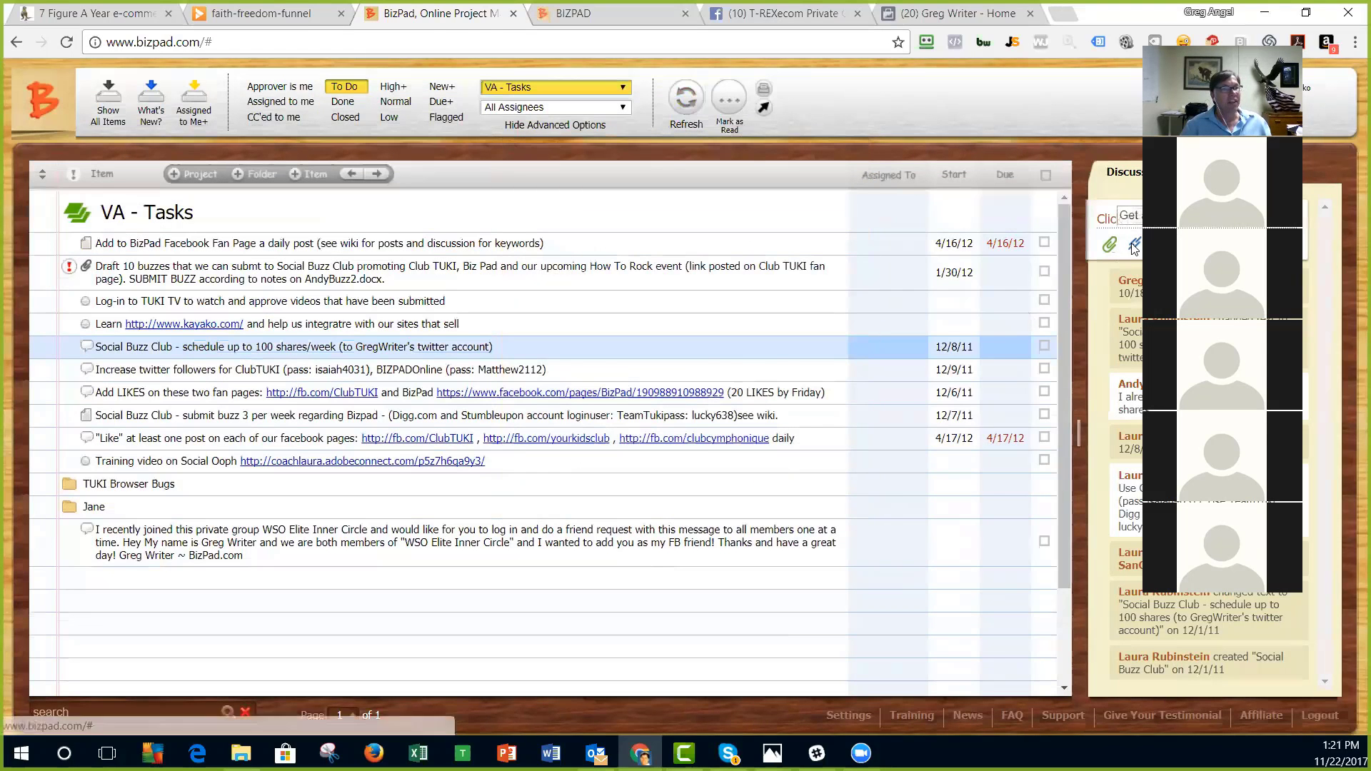
# Step: Get the item link of the Social Buzz Club 100 shares/week task and copy it to the clipboard
pyautogui.click(1134, 244)
pyautogui.click(687, 403)
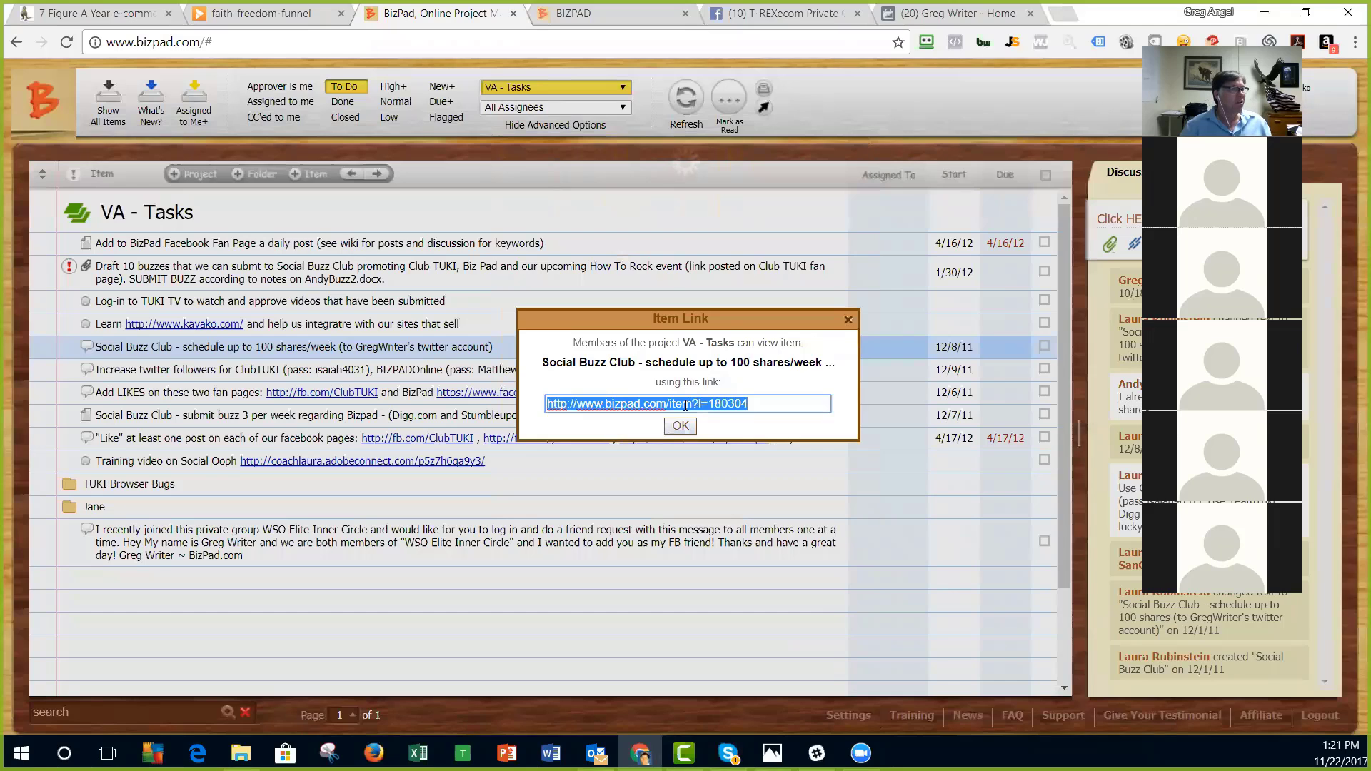
pyautogui.rightClick(685, 405)
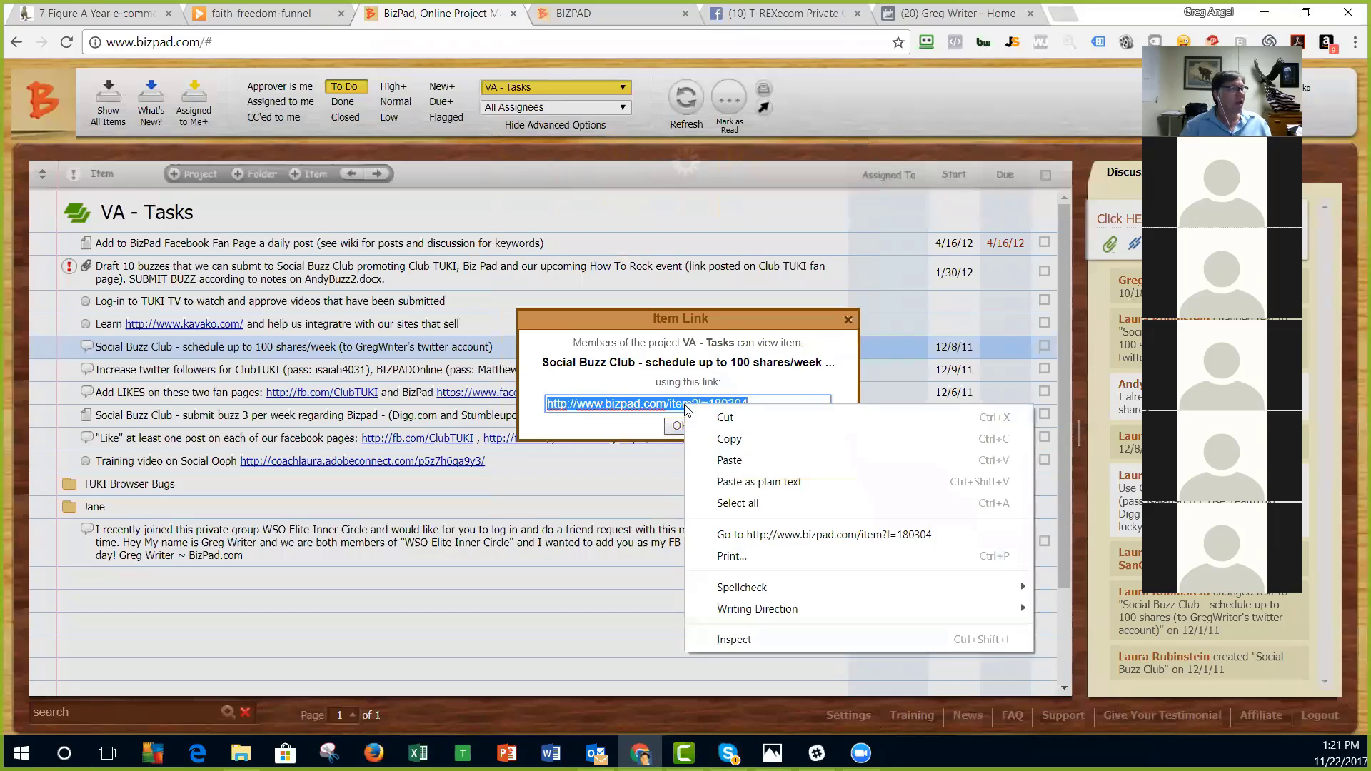
pyautogui.click(729, 440)
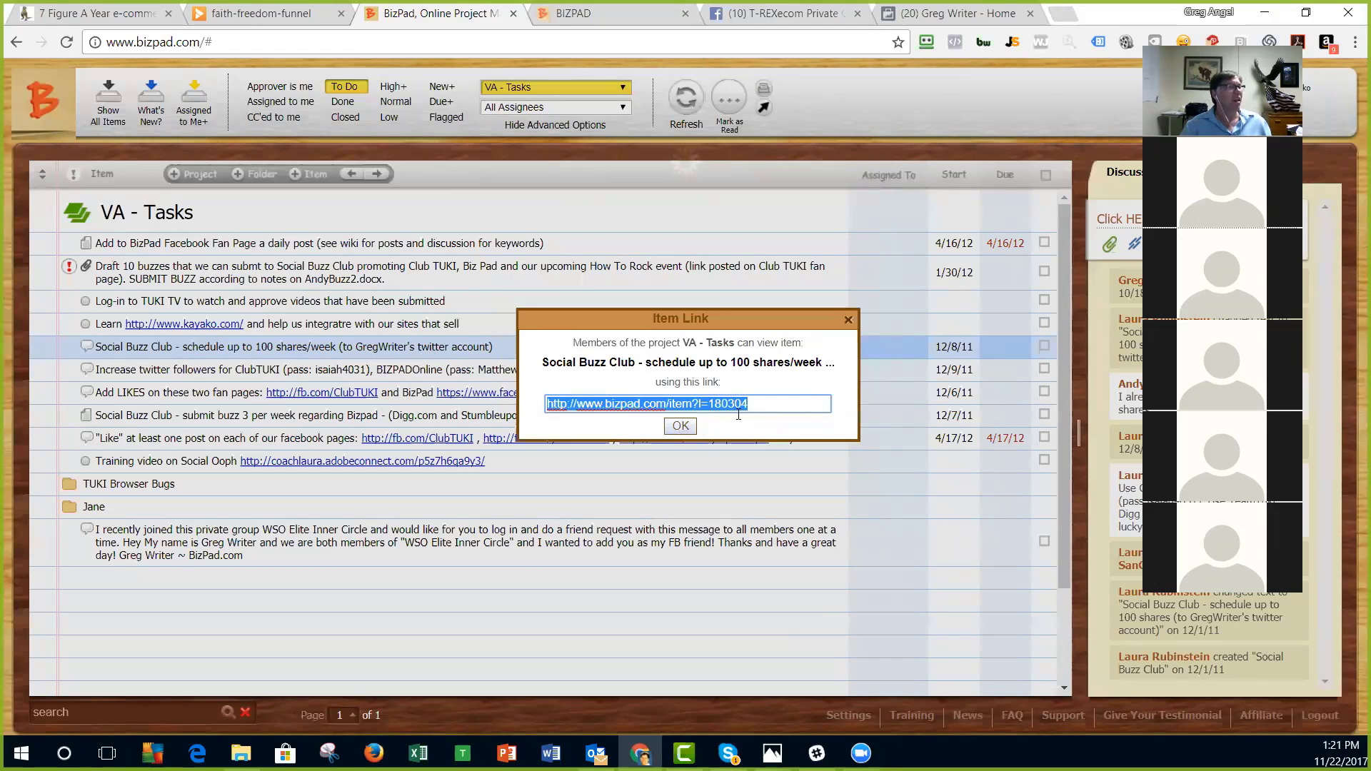
pyautogui.click(682, 427)
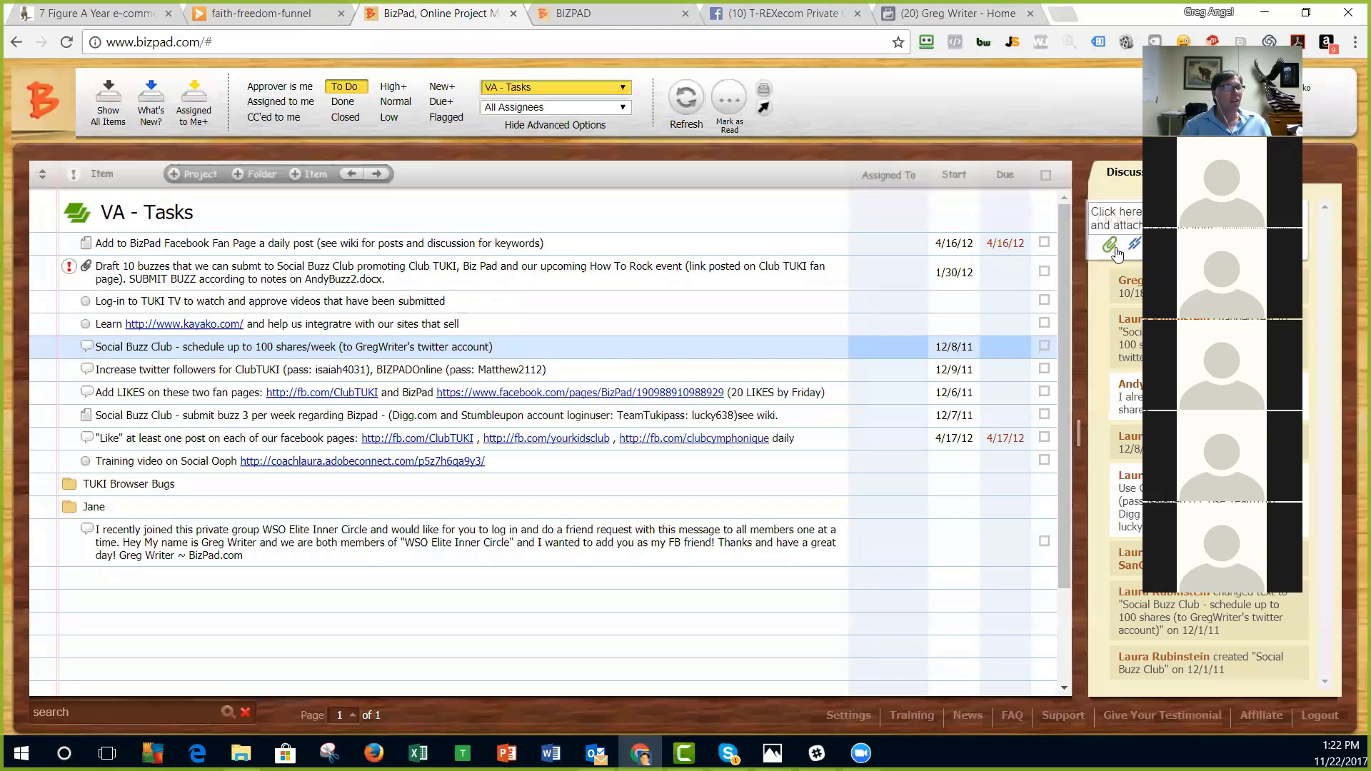
# Step: Check the maximum file size allowed for attachments to the Social Buzz Club task without attaching a file
pyautogui.click(1111, 245)
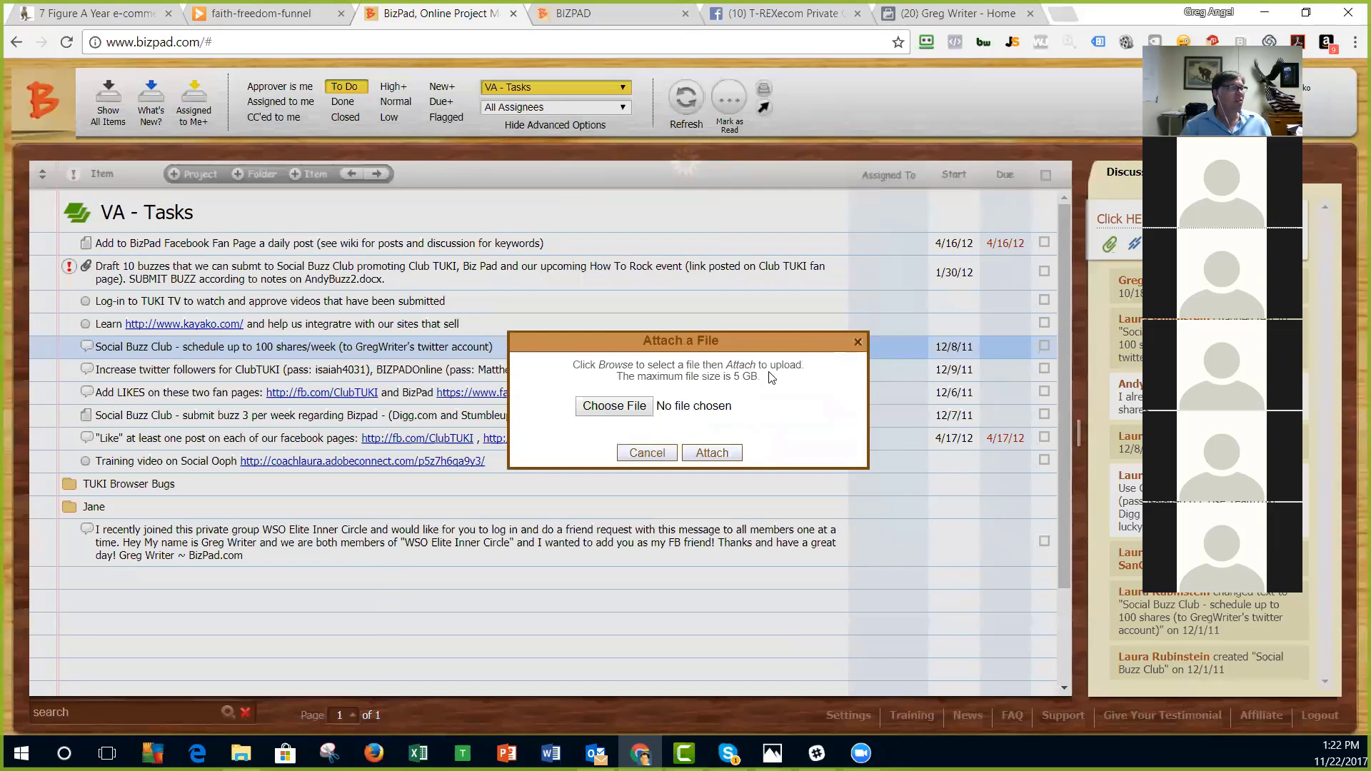
pyautogui.moveTo(771, 378); pyautogui.dragTo(725, 380)
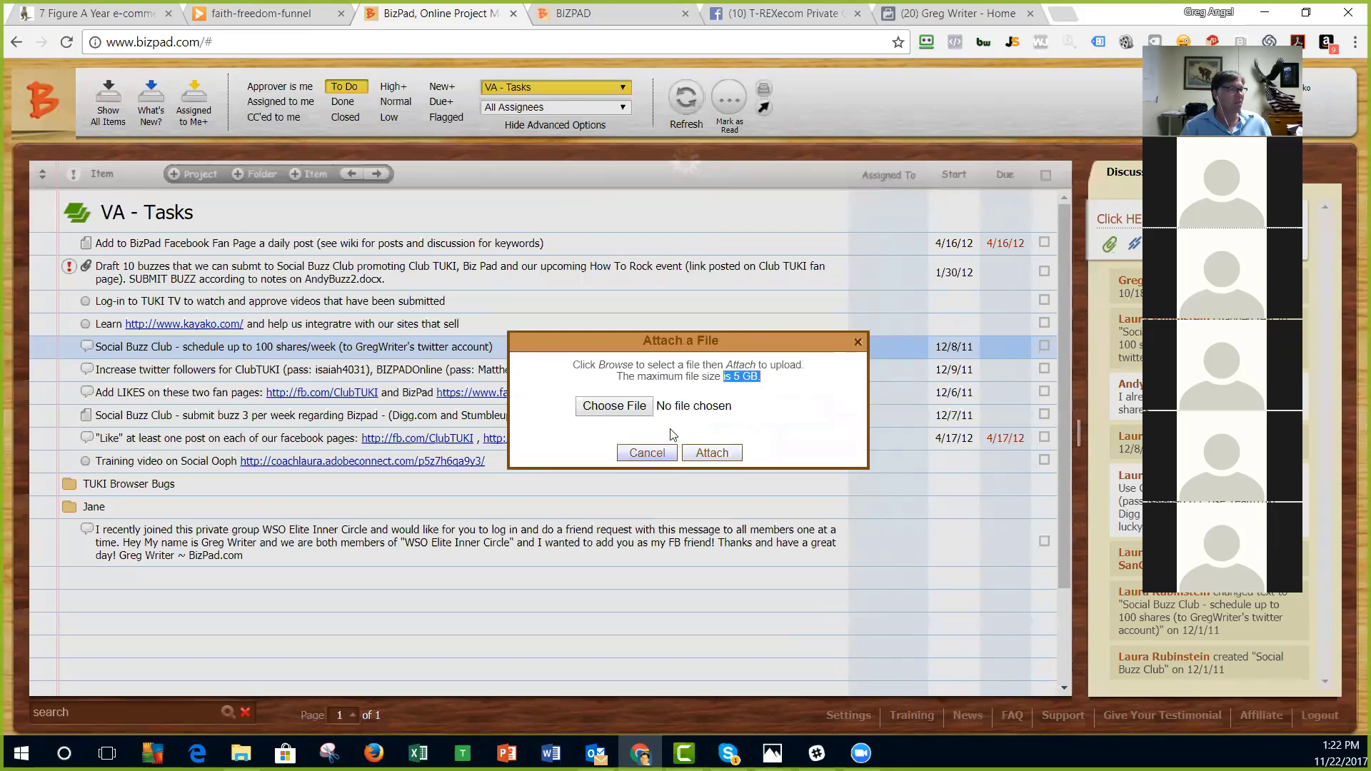
pyautogui.click(663, 450)
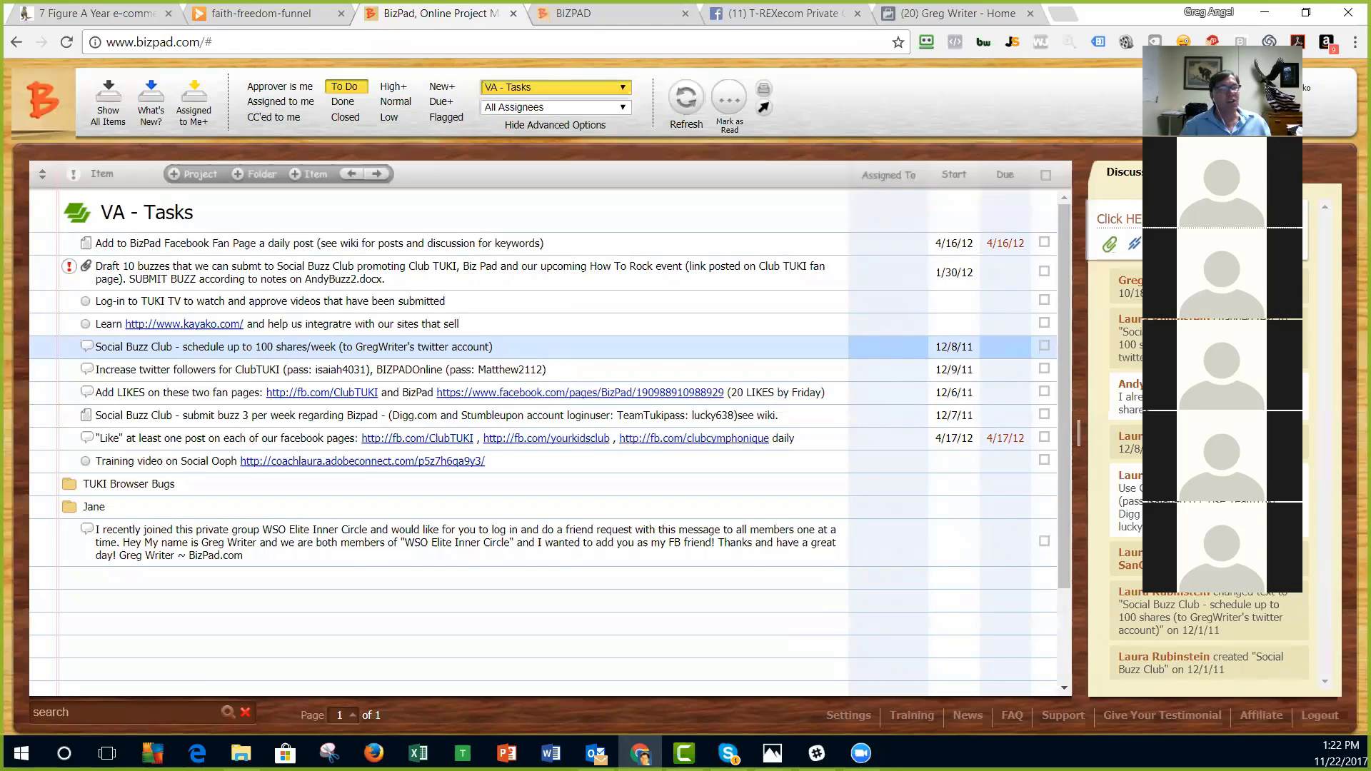
# Step: Load the to-do items of the VA To Do's & Daily Reports project and look over its folders
pyautogui.click(629, 88)
pyautogui.scroll(-3, 666, 416)
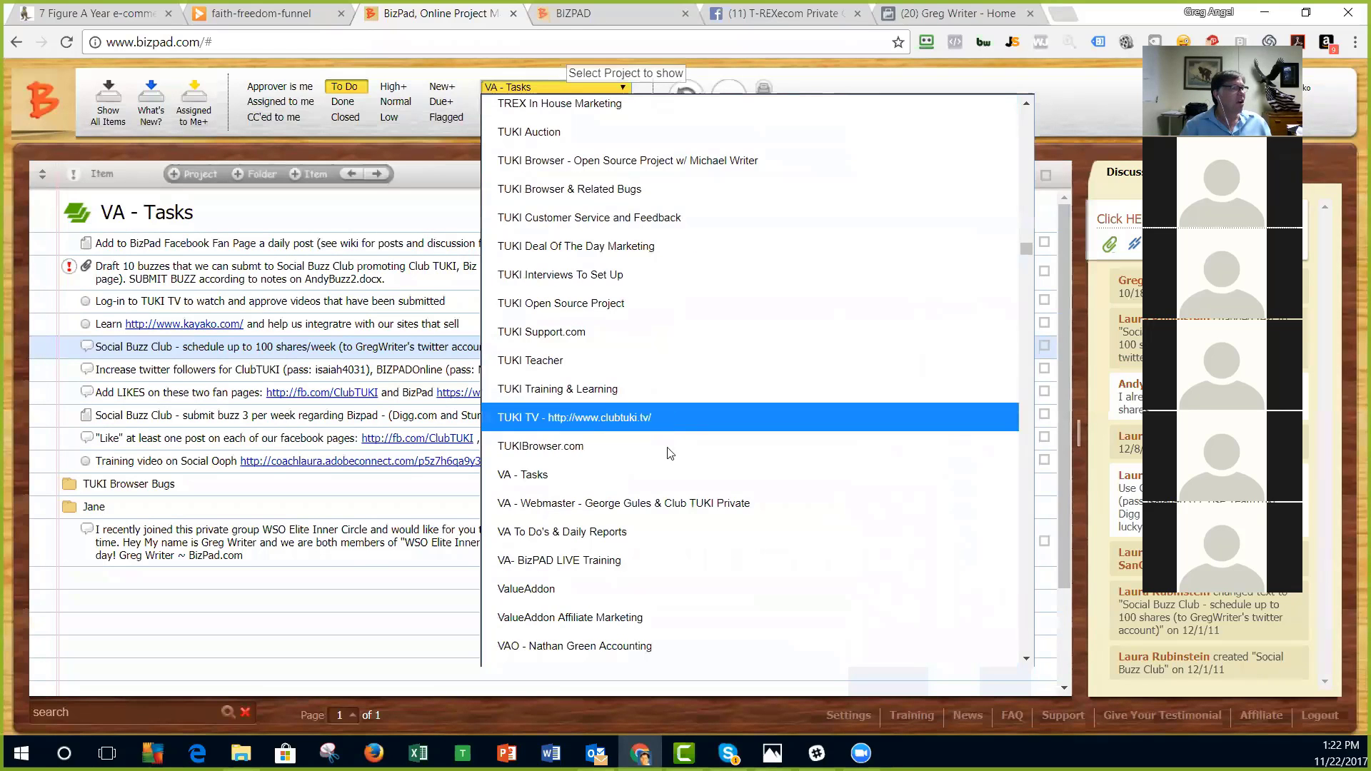
pyautogui.click(632, 531)
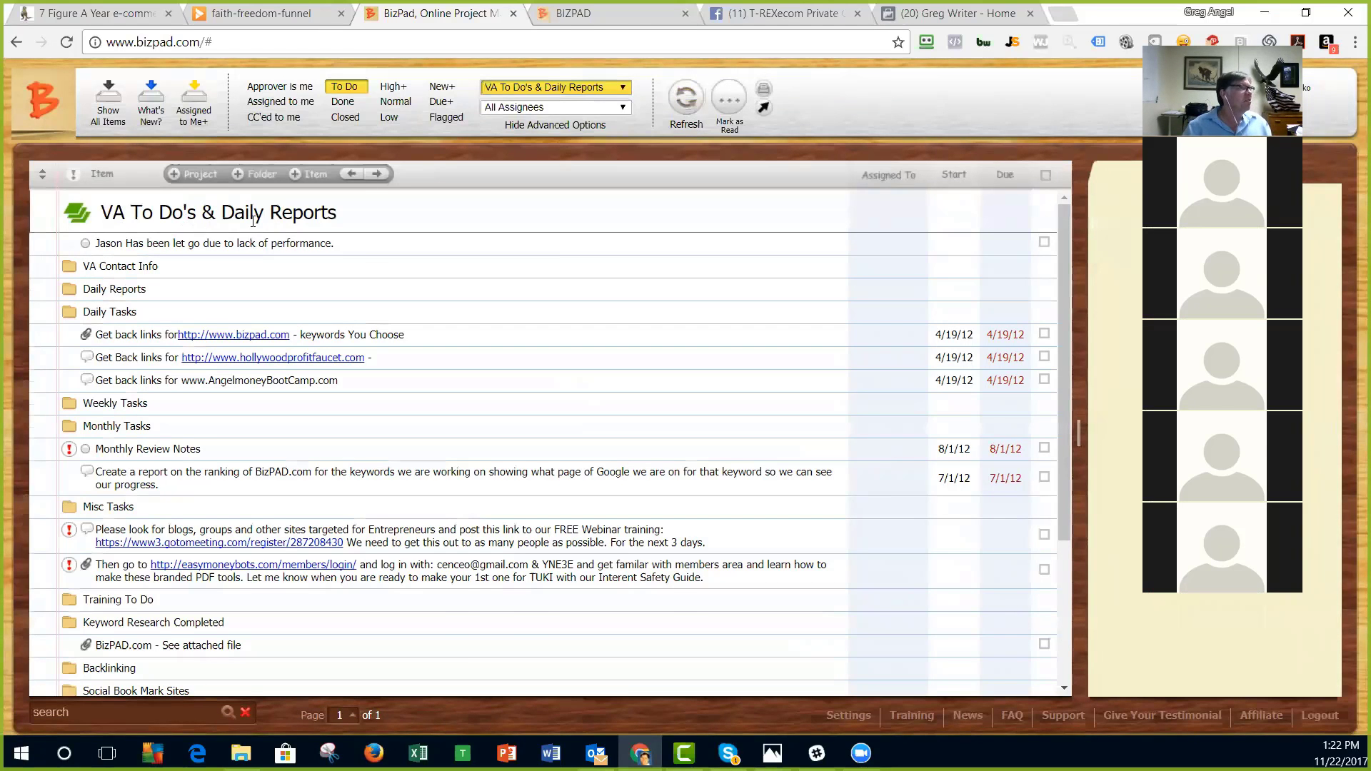
pyautogui.scroll(-4, 367, 254)
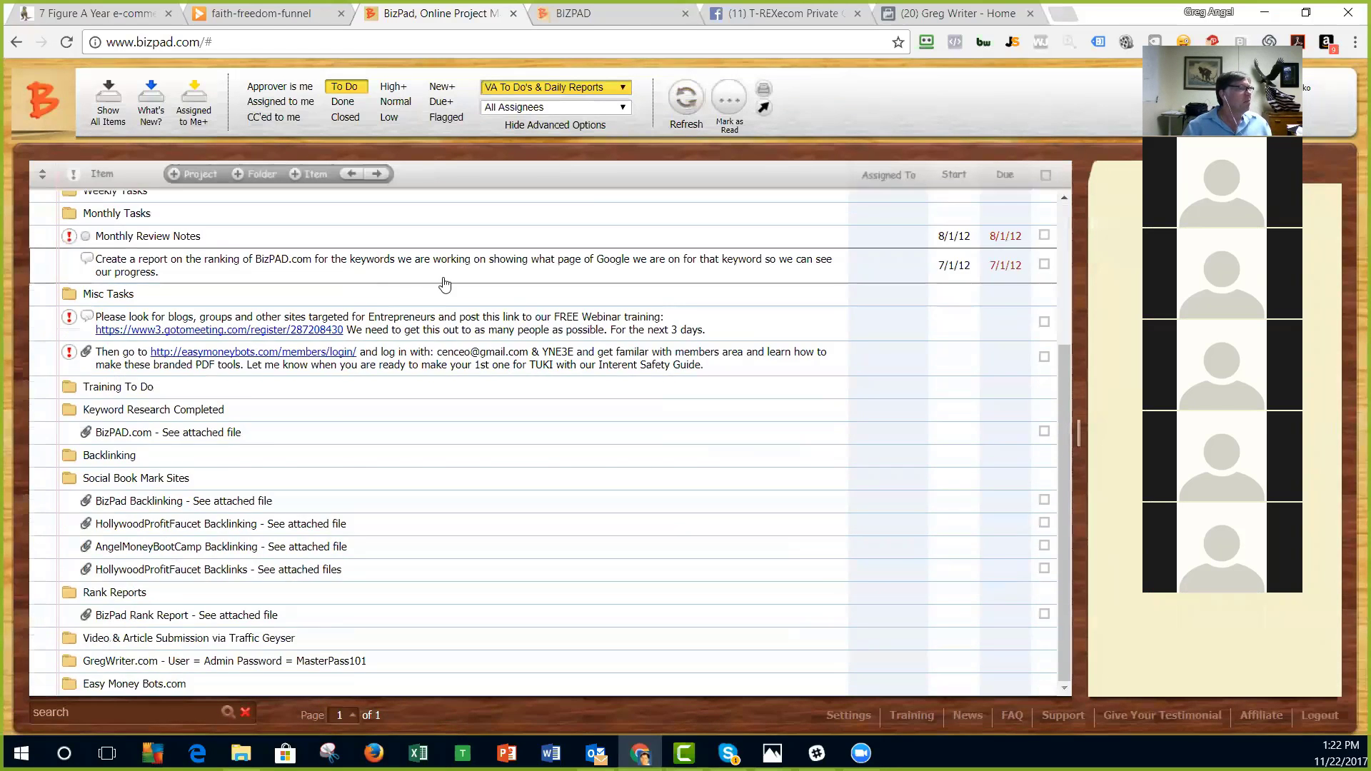
pyautogui.scroll(4, 443, 276)
# Step: Examine the form for inviting a new contact while assigning the bizpad.com back links task, and leave it without adding anyone
pyautogui.click(541, 345)
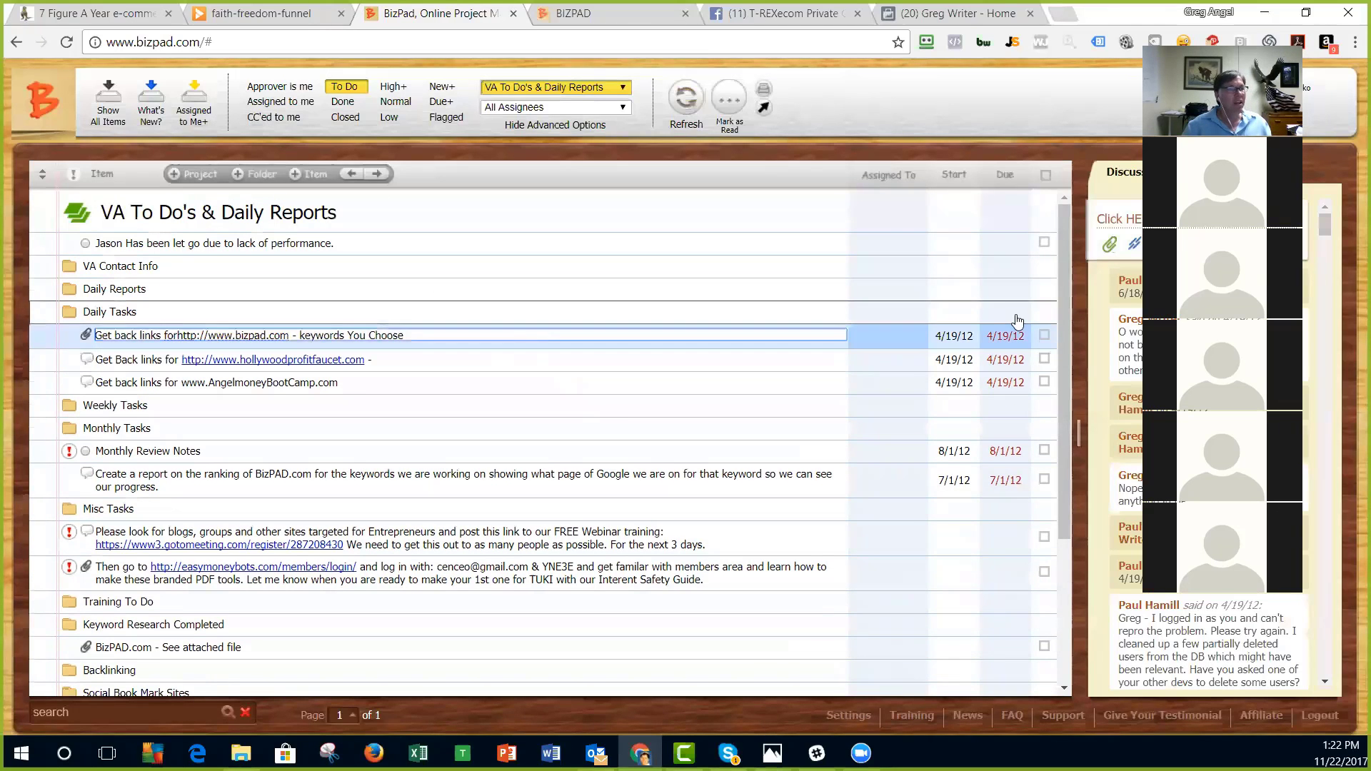
pyautogui.click(885, 346)
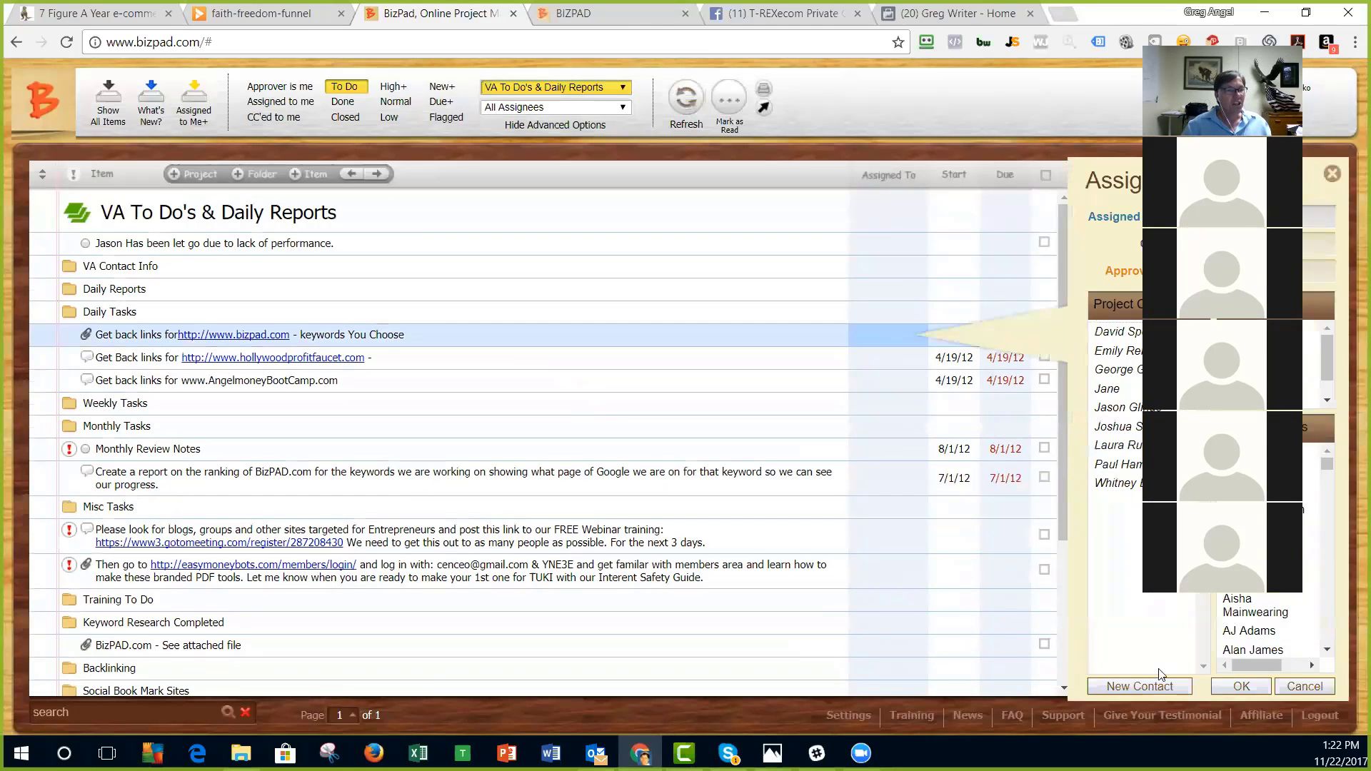
pyautogui.click(1140, 686)
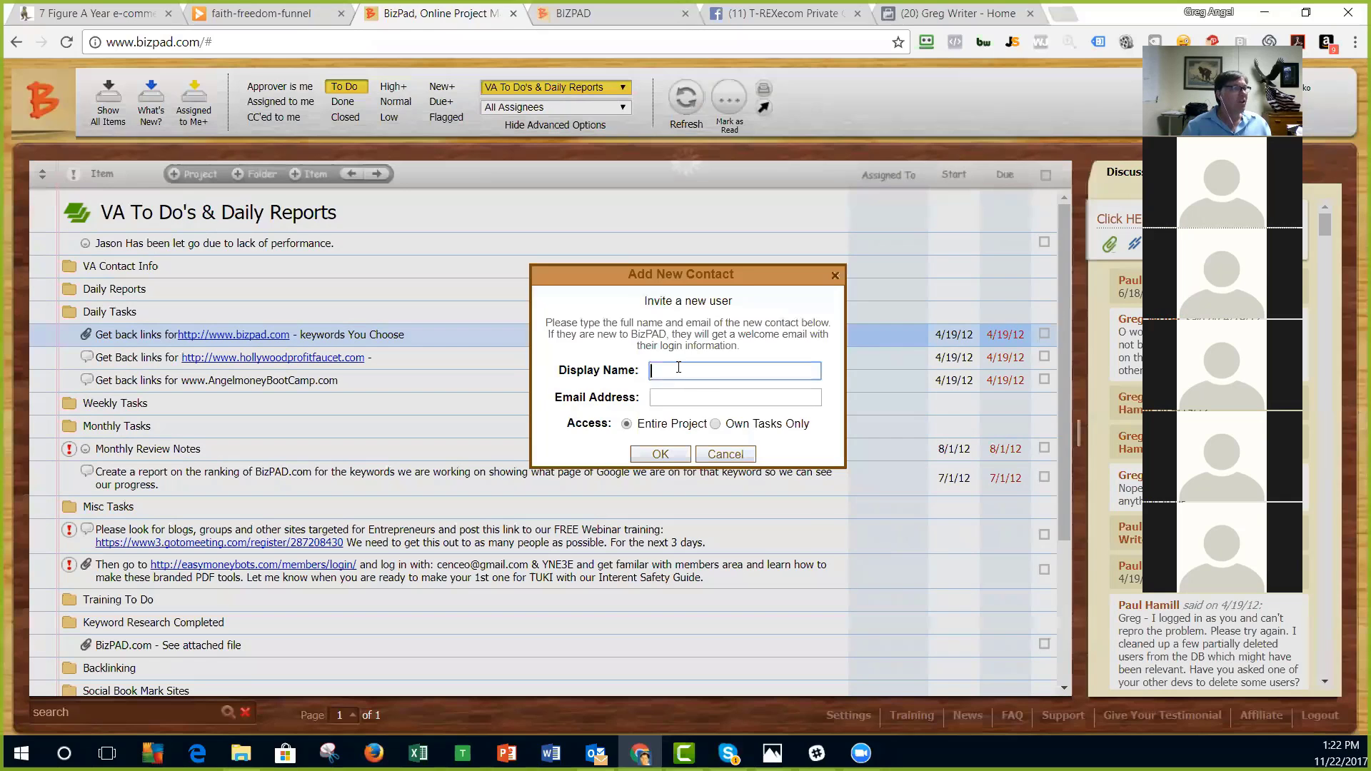
pyautogui.click(681, 398)
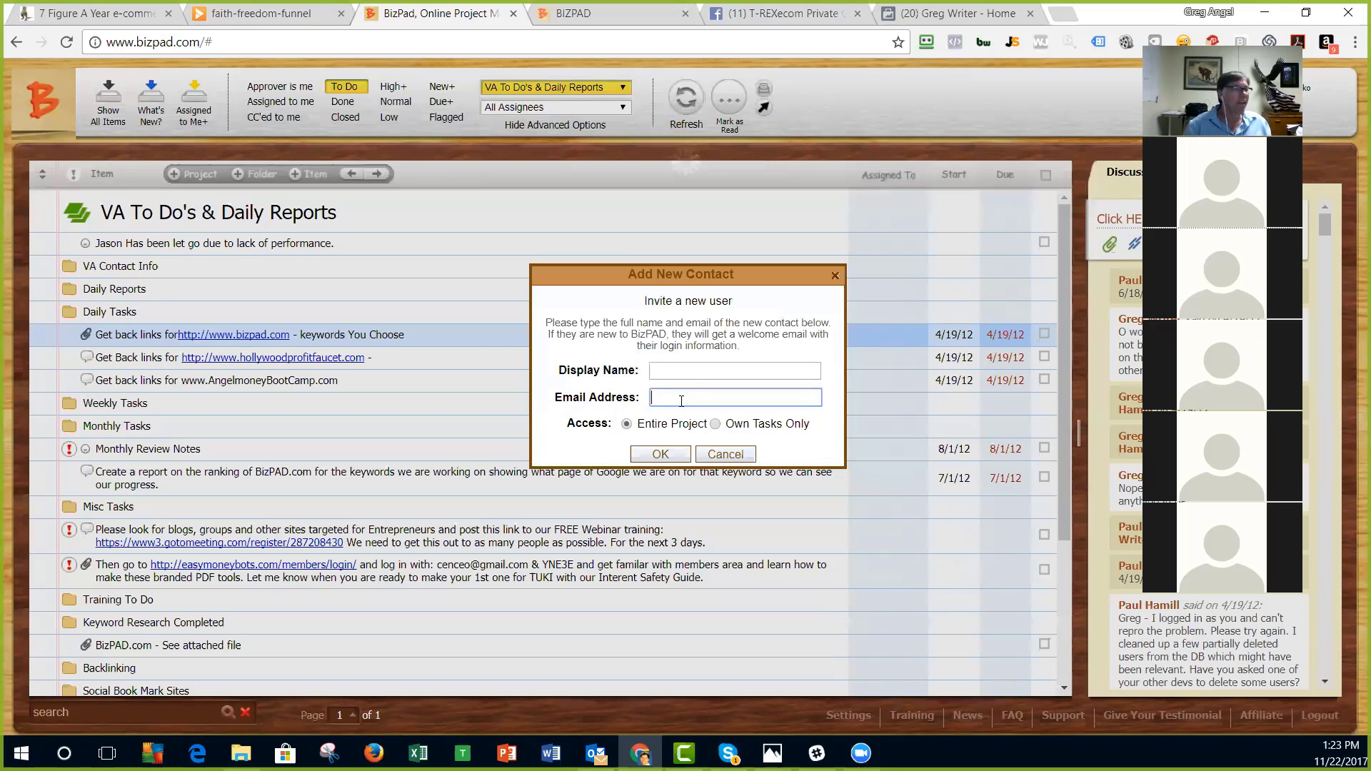
pyautogui.click(724, 454)
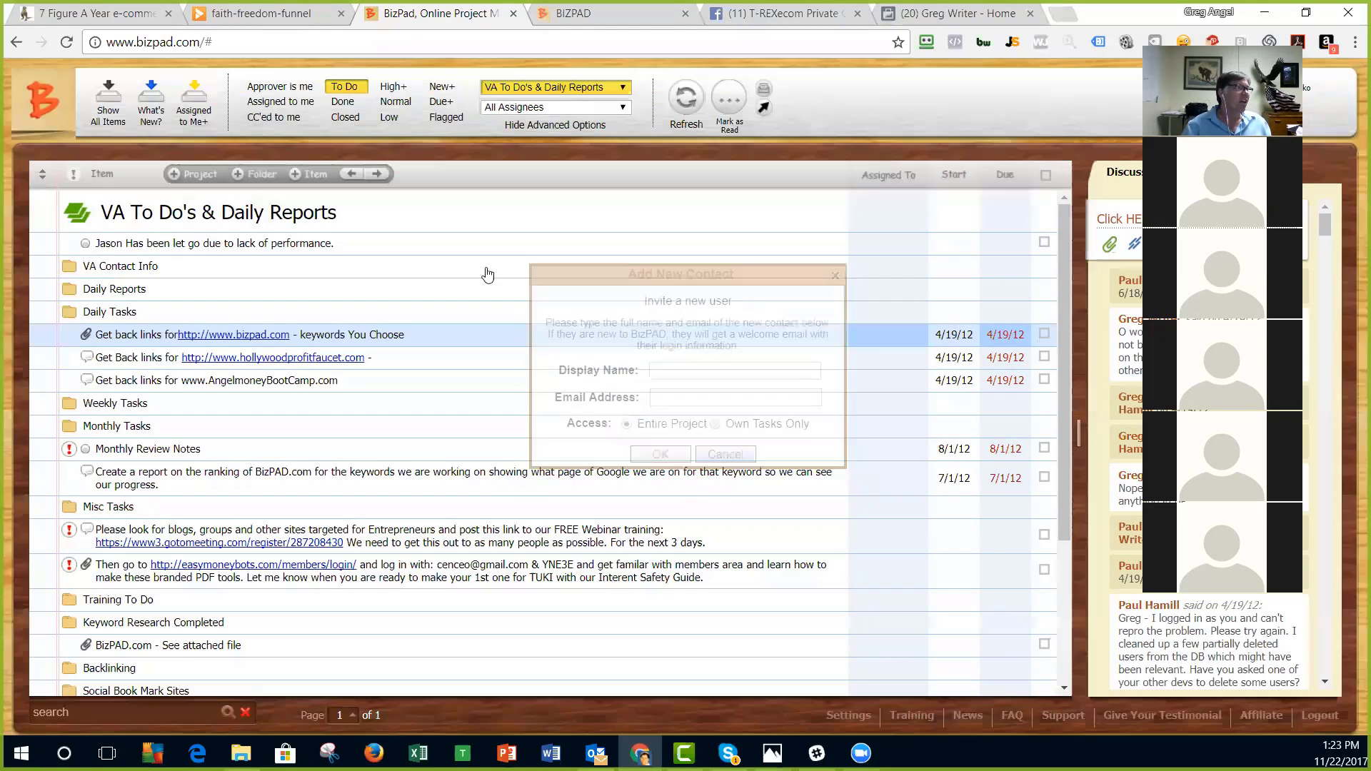
# Step: Look through the list of available projects and review the folders and tasks of VA To Do's & Daily Reports
pyautogui.click(616, 87)
pyautogui.scroll(7, 625, 225)
pyautogui.scroll(15, 627, 226)
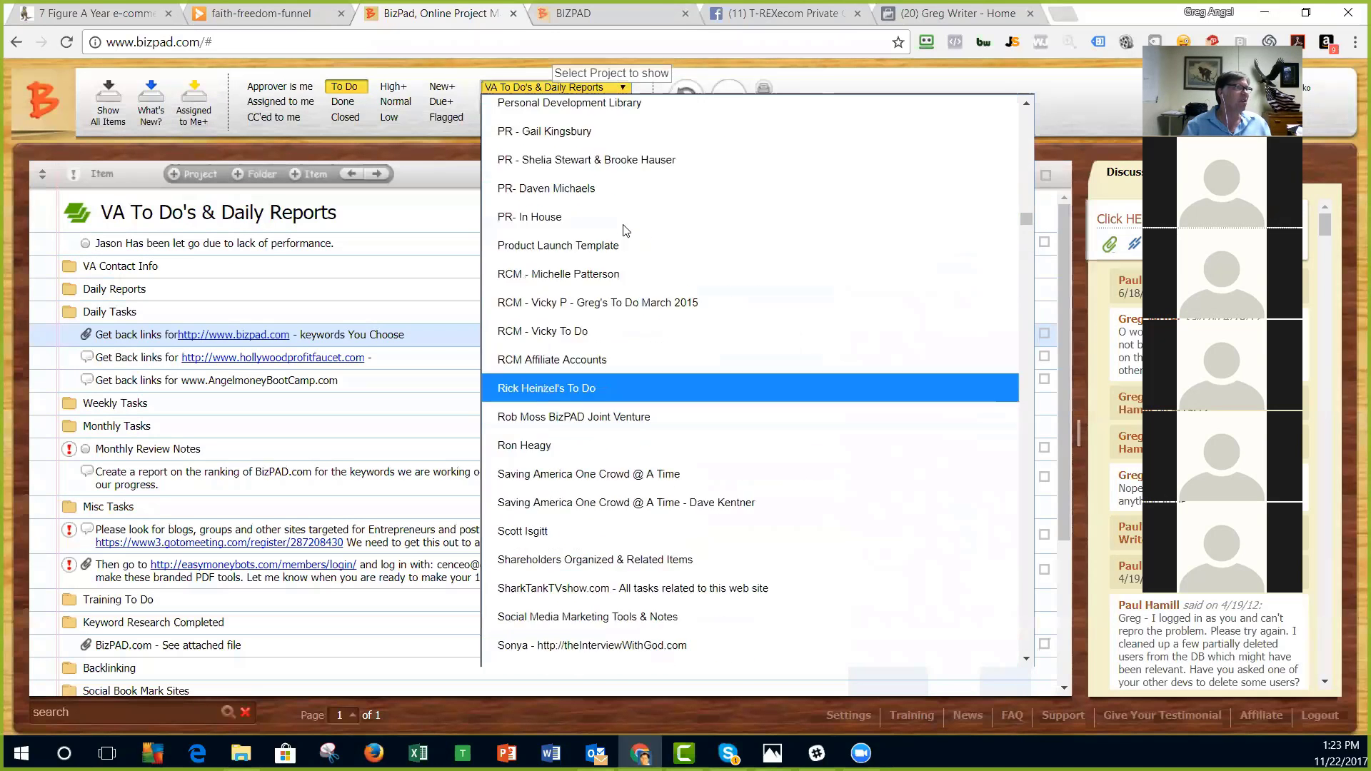
pyautogui.click(339, 259)
pyautogui.click(339, 258)
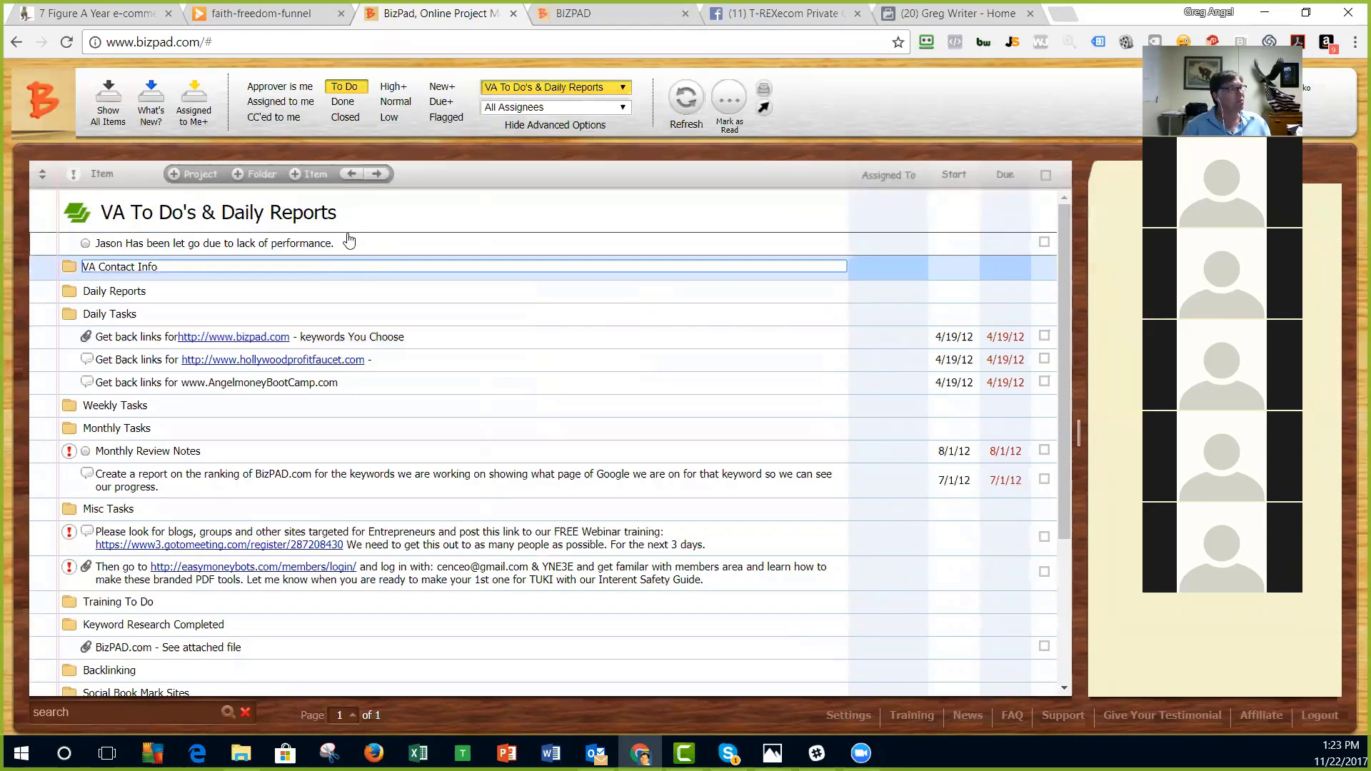
pyautogui.scroll(-3, 650, 314)
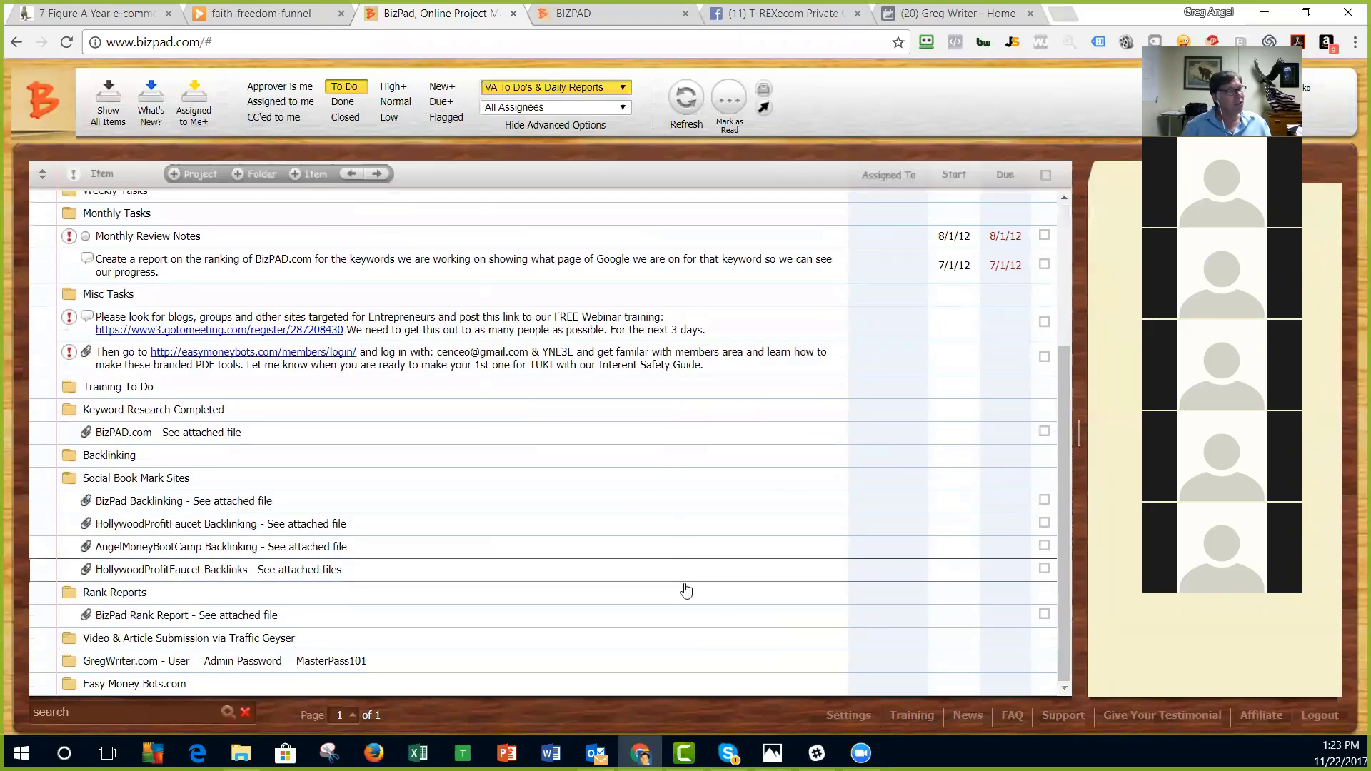
pyautogui.scroll(3, 633, 472)
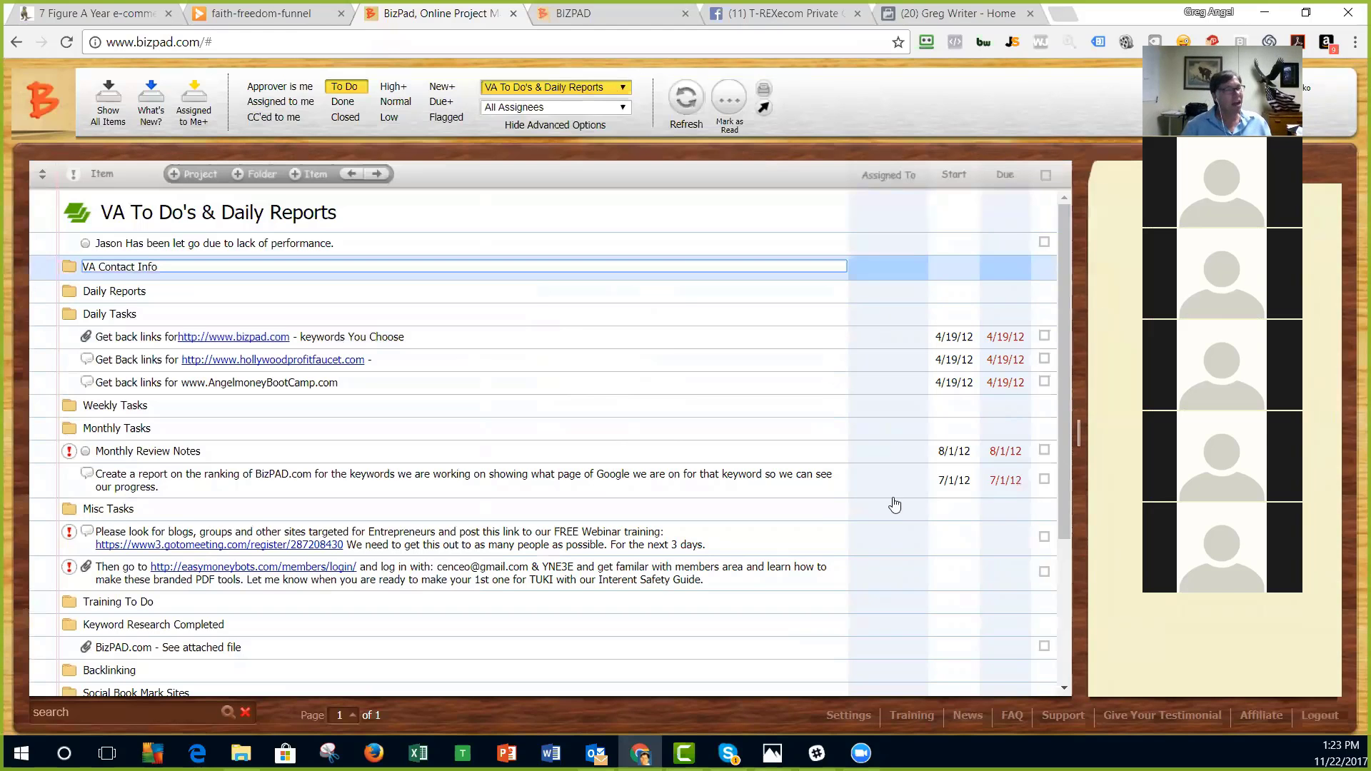
pyautogui.scroll(-3, 427, 532)
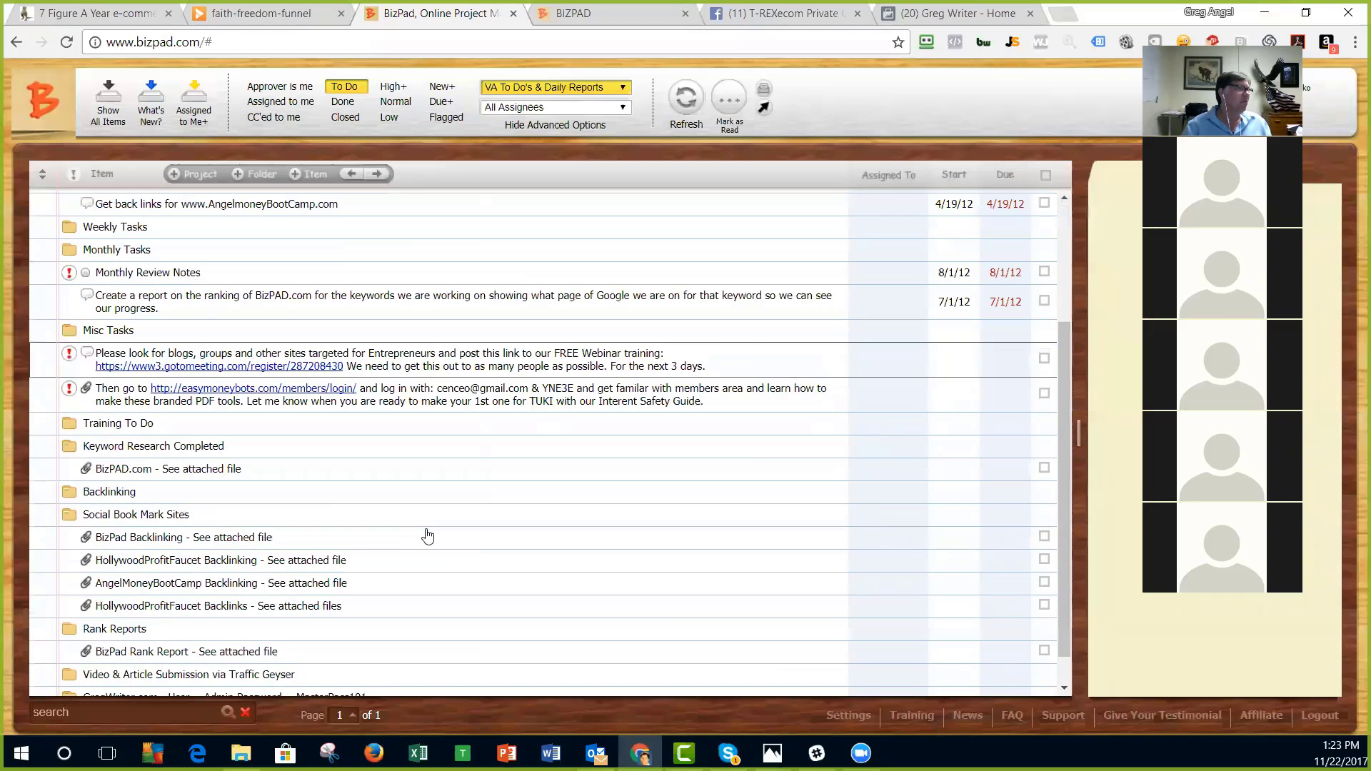
pyautogui.scroll(3, 427, 532)
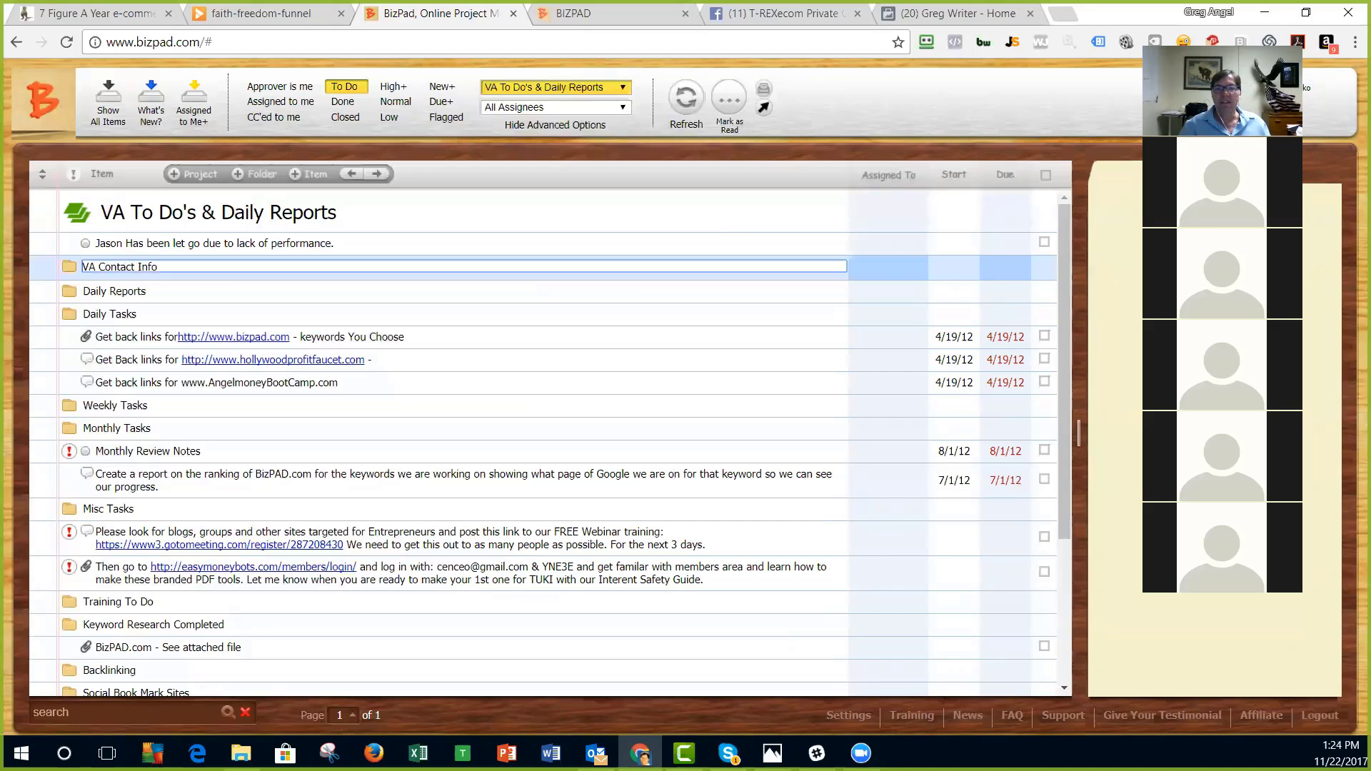
pyautogui.press('Return')
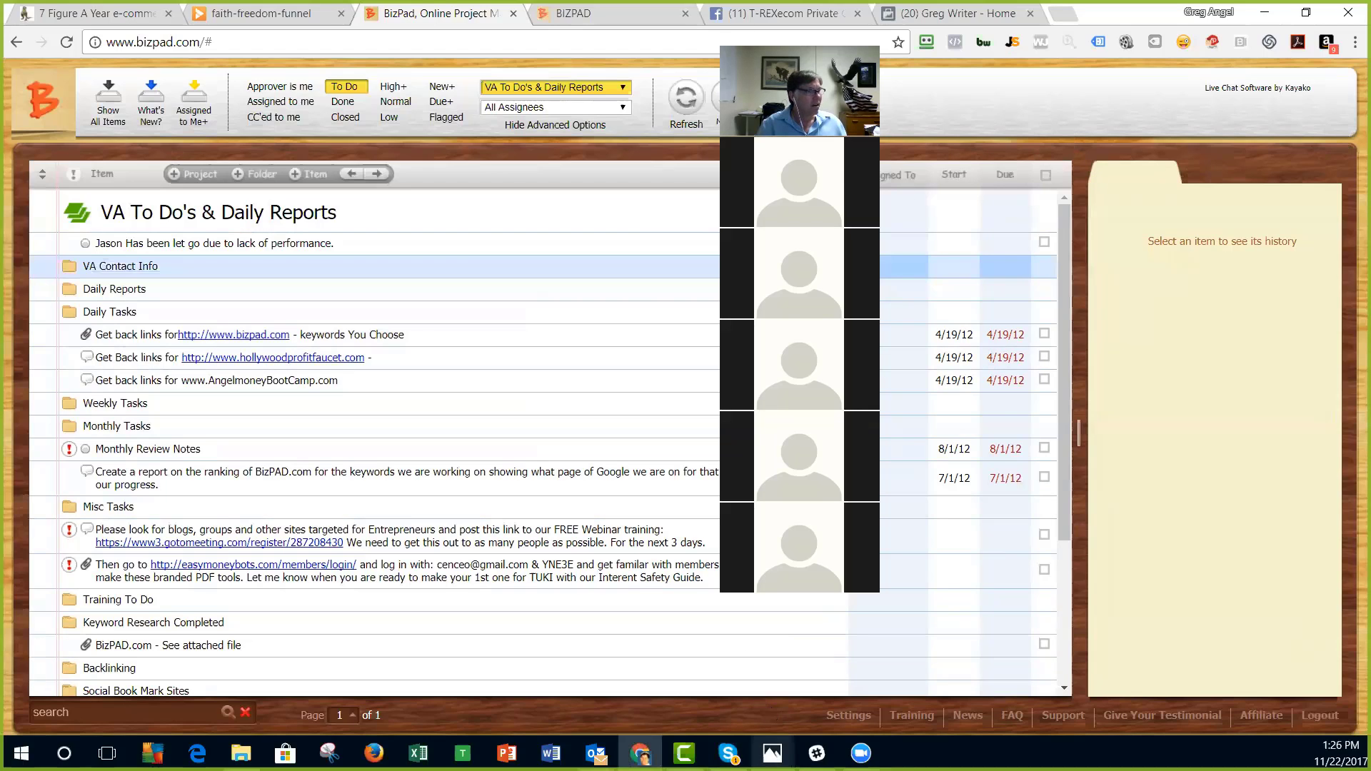
# Step: Switch to the Zoom meeting
pyautogui.click(861, 753)
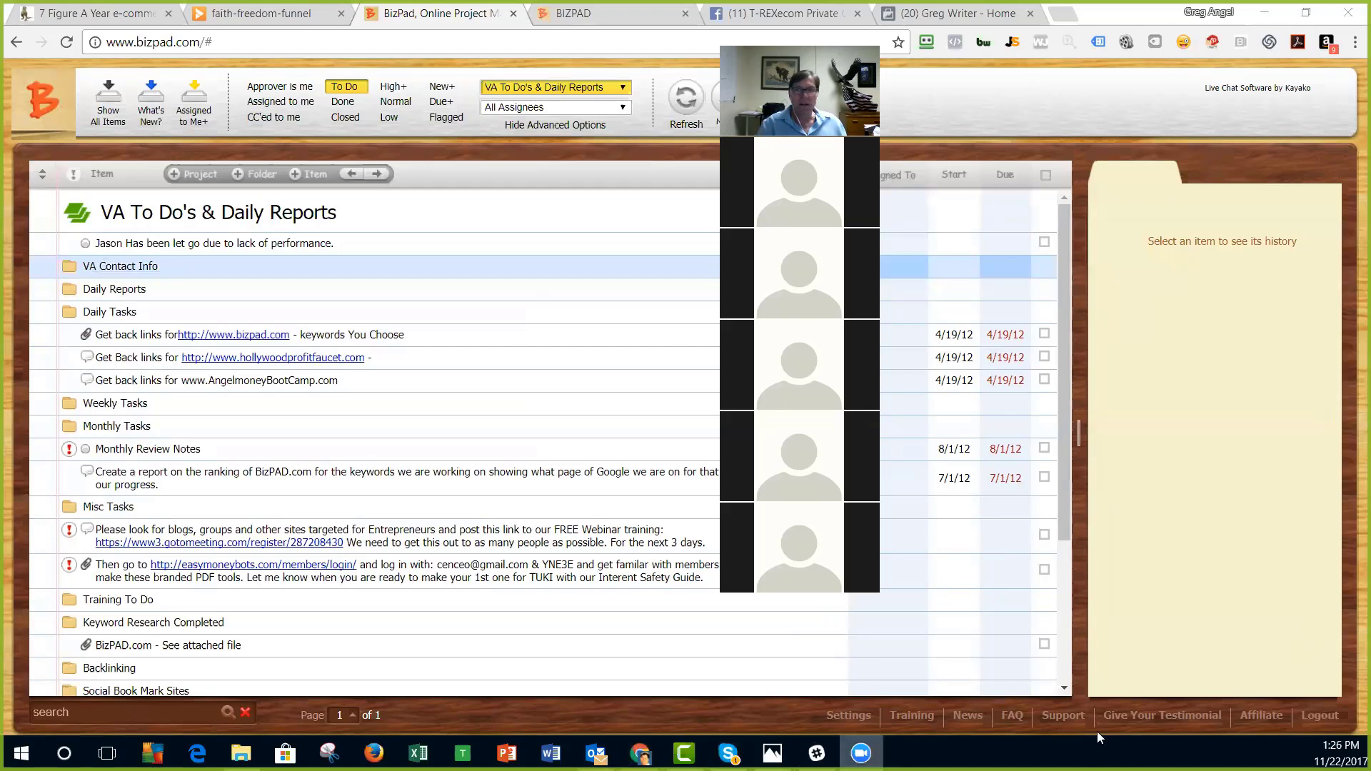